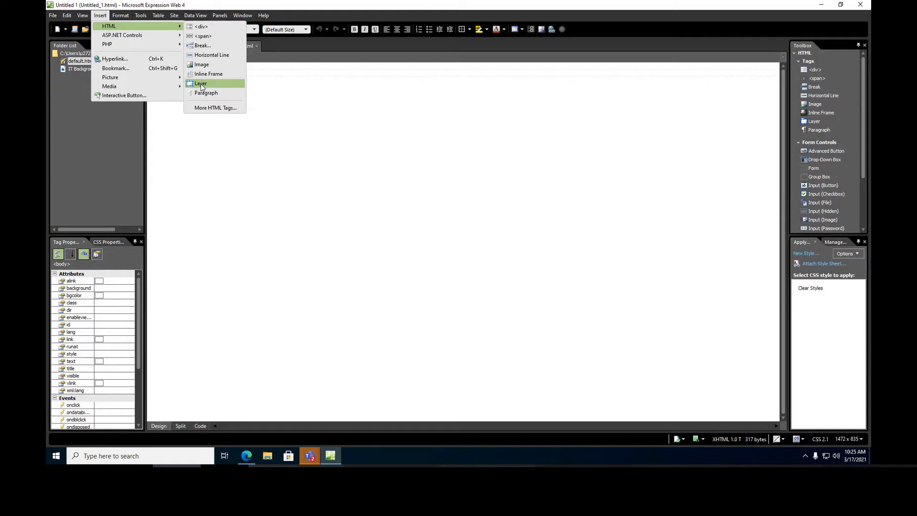
# Insert an HTML layer on the blank page and enlarge it to about 400 by 293 px
pyautogui.click(201, 84)
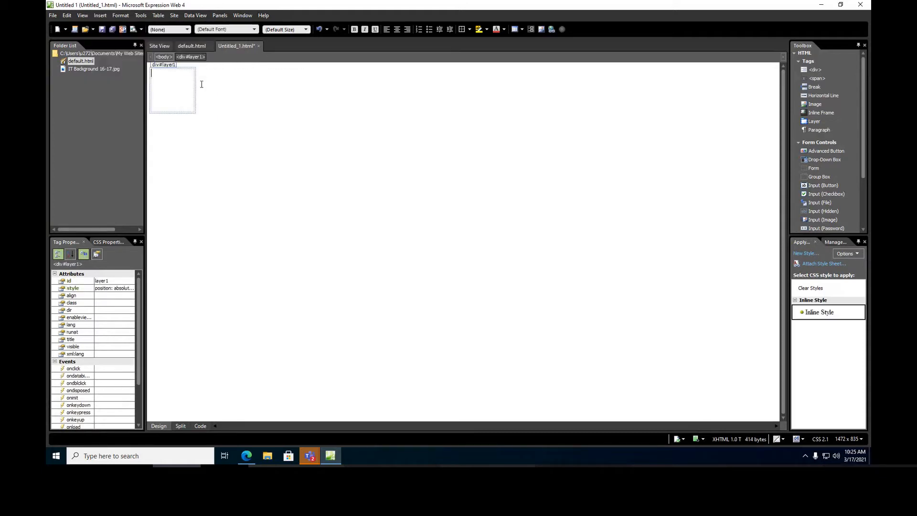
pyautogui.click(193, 112)
pyautogui.click(191, 111)
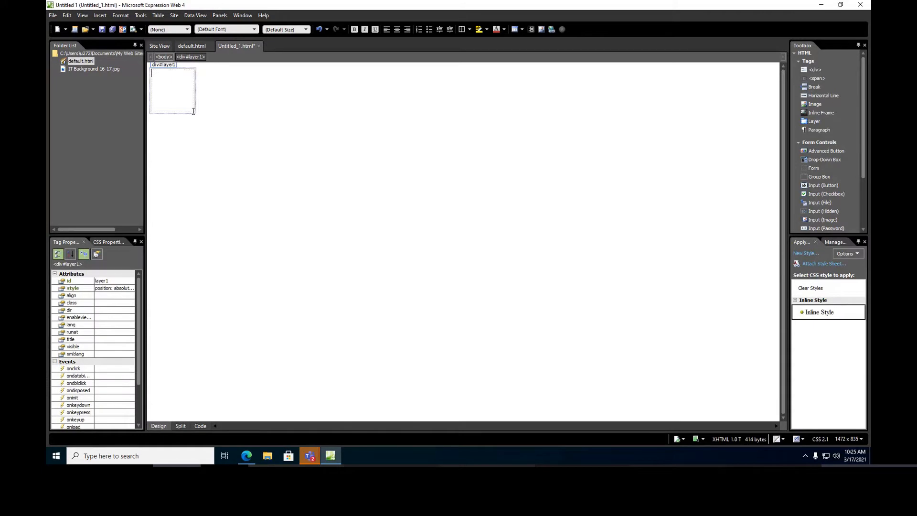
pyautogui.click(191, 58)
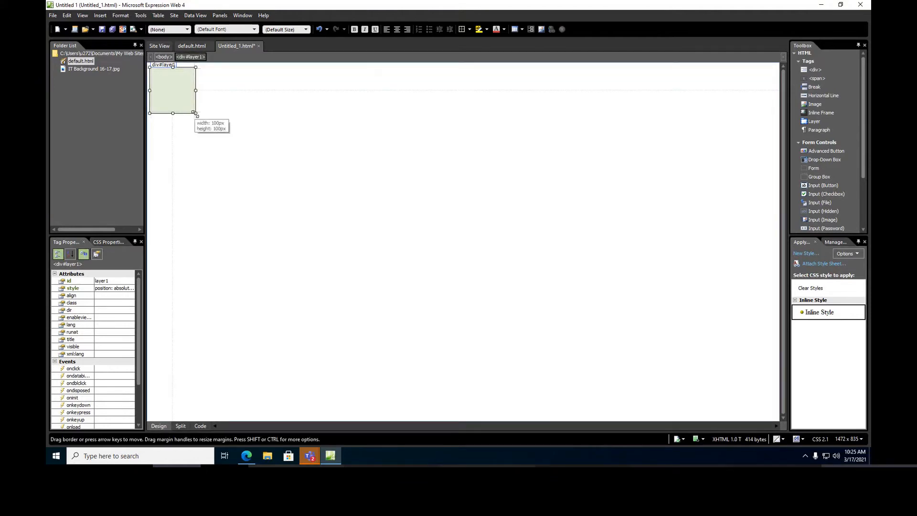
pyautogui.moveTo(195, 114); pyautogui.dragTo(325, 197)
pyautogui.click(342, 121)
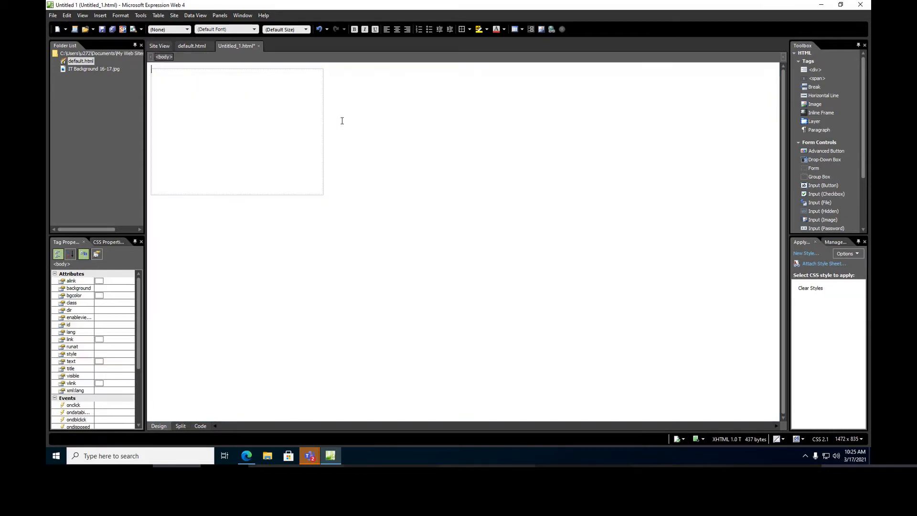
# Insert the picture IMG_4021 from Dept photo > 2018-2019 > Sept > IT_Orientation Program Advising into the layer
pyautogui.click(280, 123)
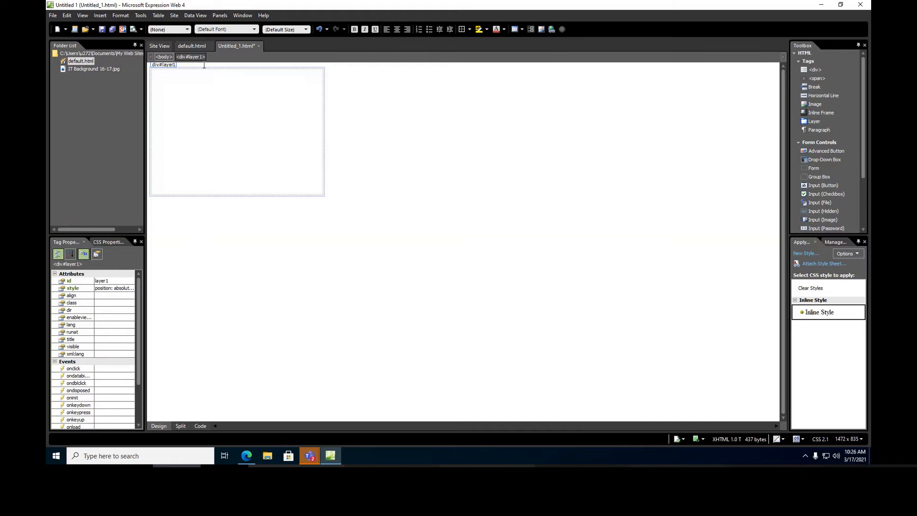
pyautogui.click(324, 184)
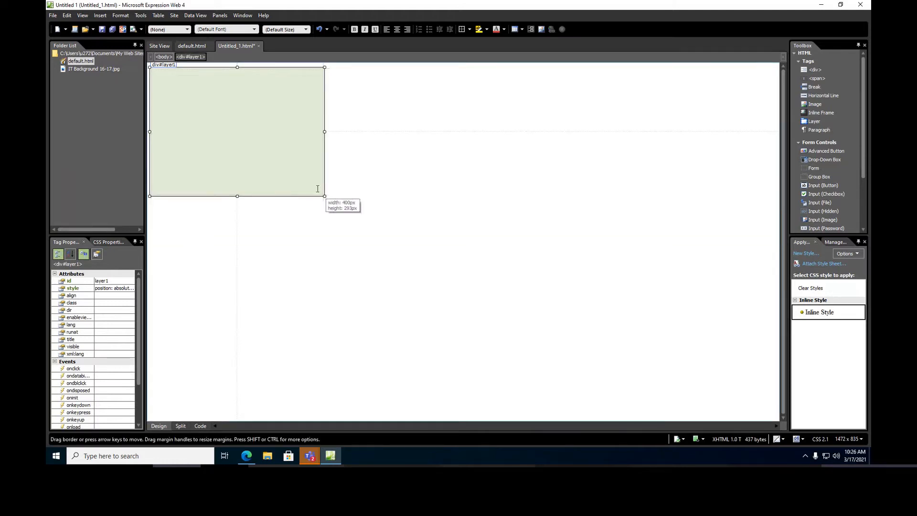
pyautogui.click(200, 111)
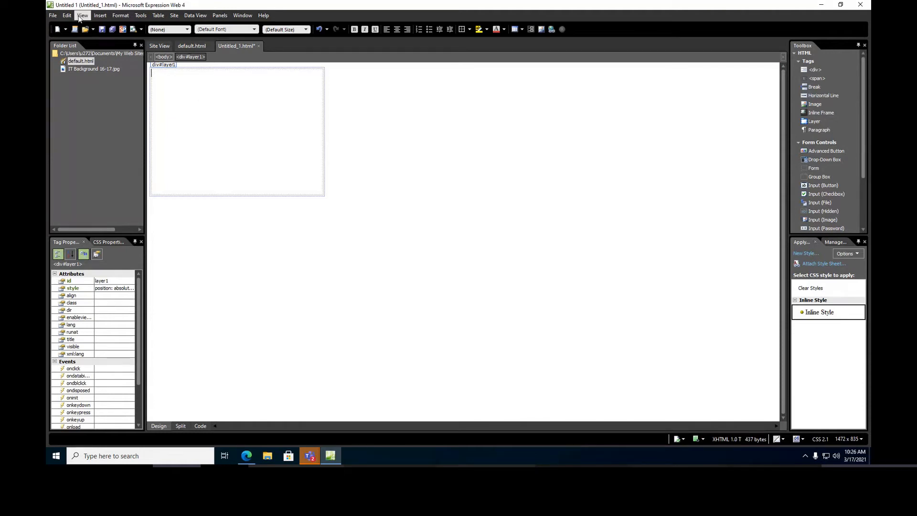
pyautogui.click(101, 15)
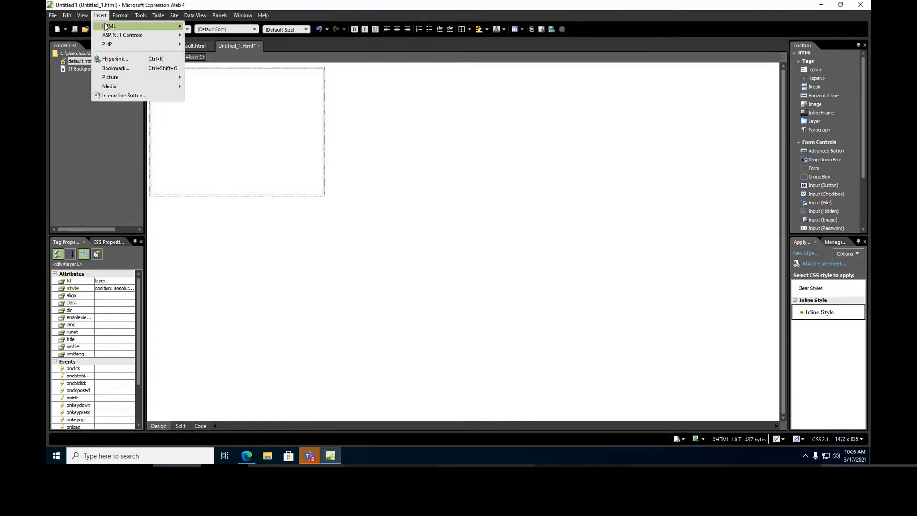
pyautogui.moveTo(114, 78)
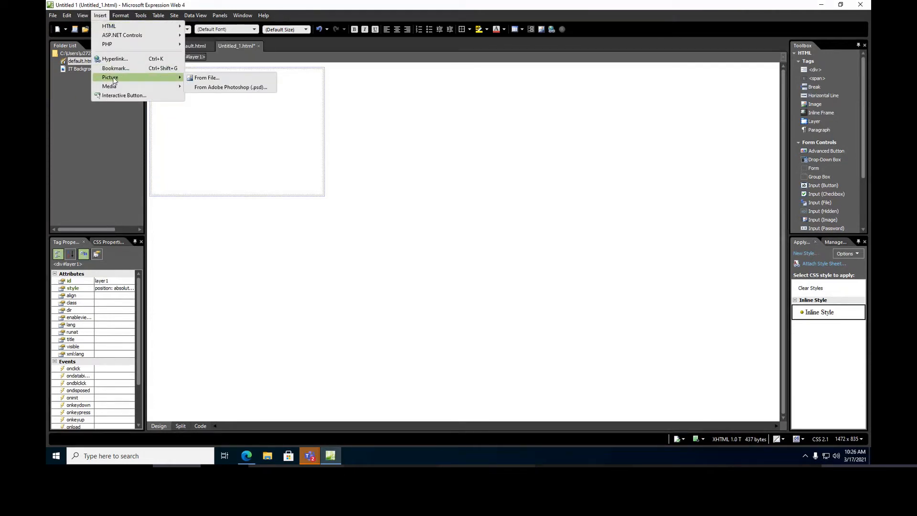
pyautogui.click(211, 81)
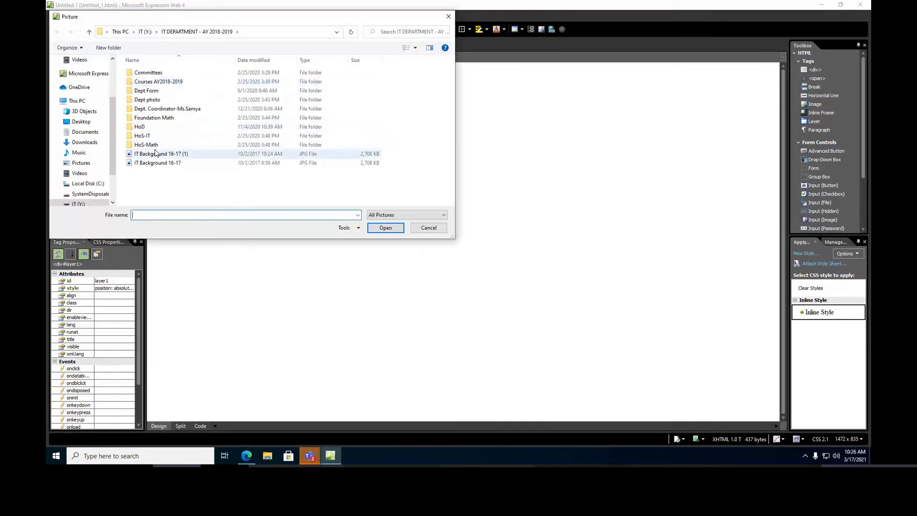
pyautogui.doubleClick(144, 99)
pyautogui.click(147, 75)
pyautogui.doubleClick(146, 74)
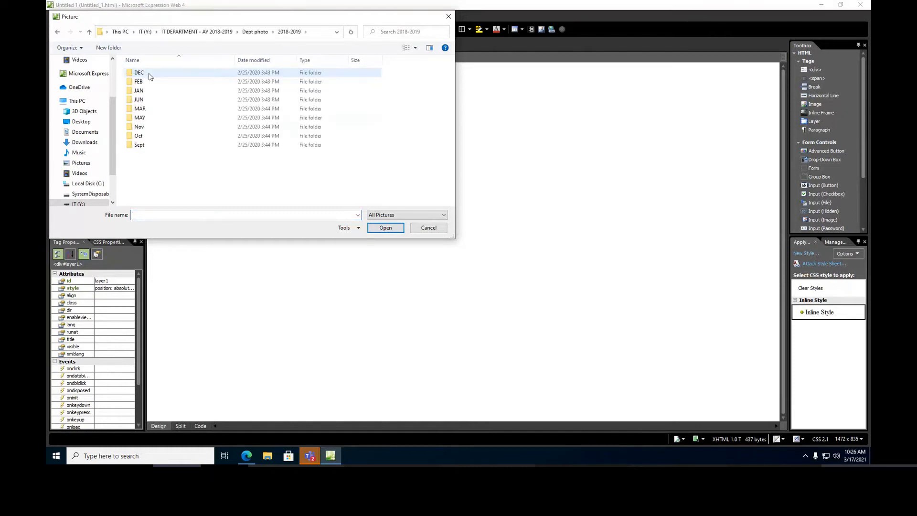
pyautogui.doubleClick(140, 145)
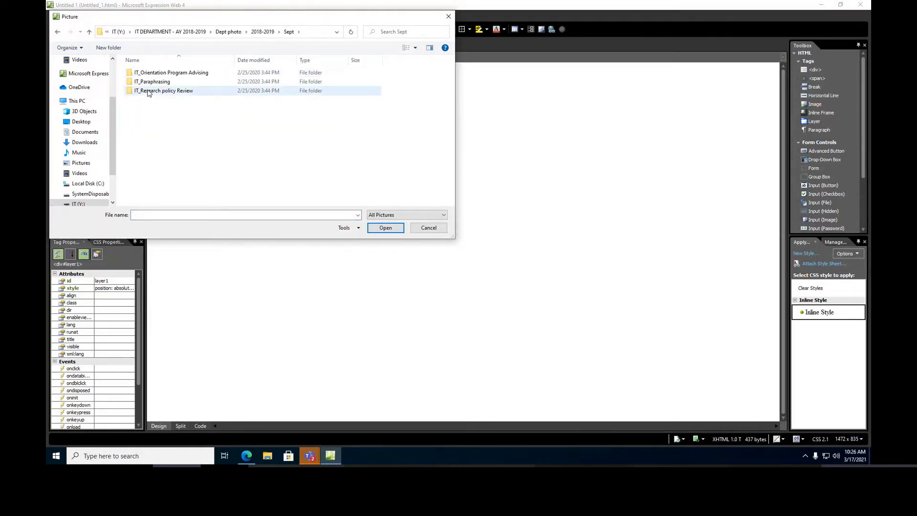
pyautogui.doubleClick(150, 73)
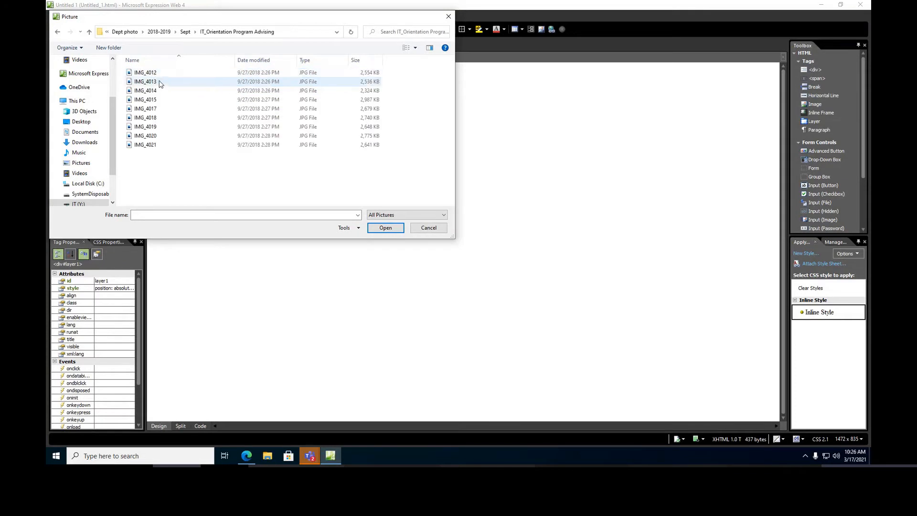
pyautogui.click(148, 144)
pyautogui.click(396, 230)
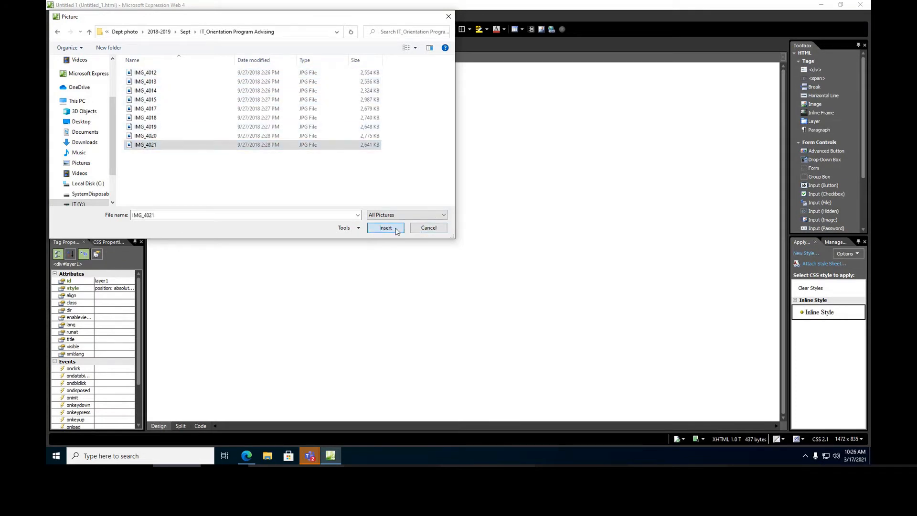
pyautogui.click(481, 243)
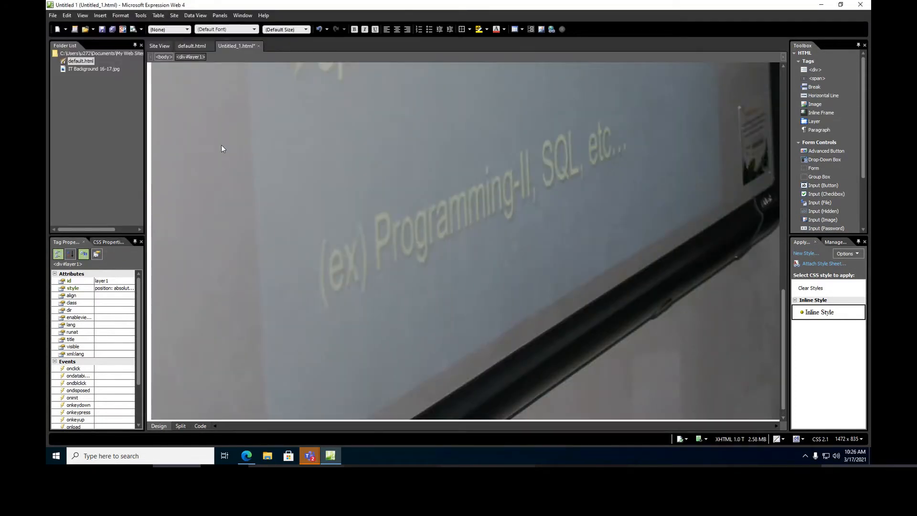
# Set the picture's width to 100 pixels and its height to 100 pixels in its properties, keeping the aspect ratio
pyautogui.rightClick(474, 210)
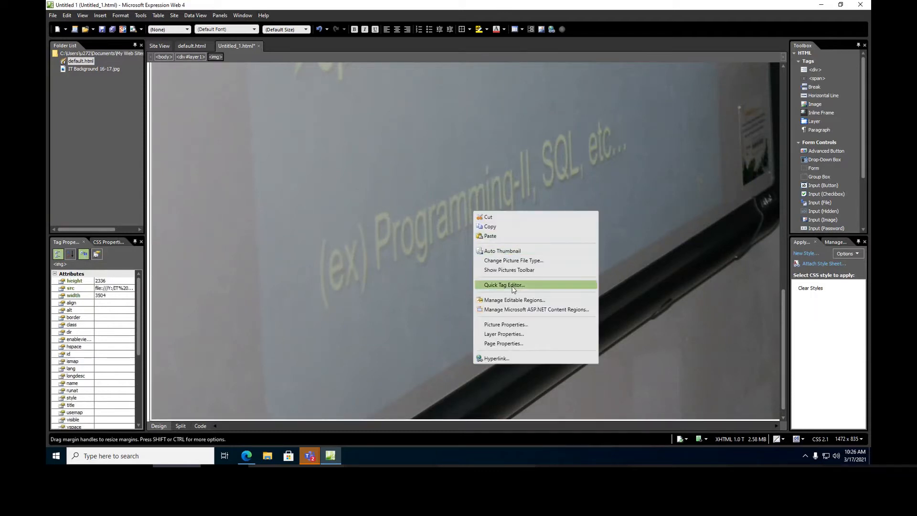
pyautogui.click(505, 324)
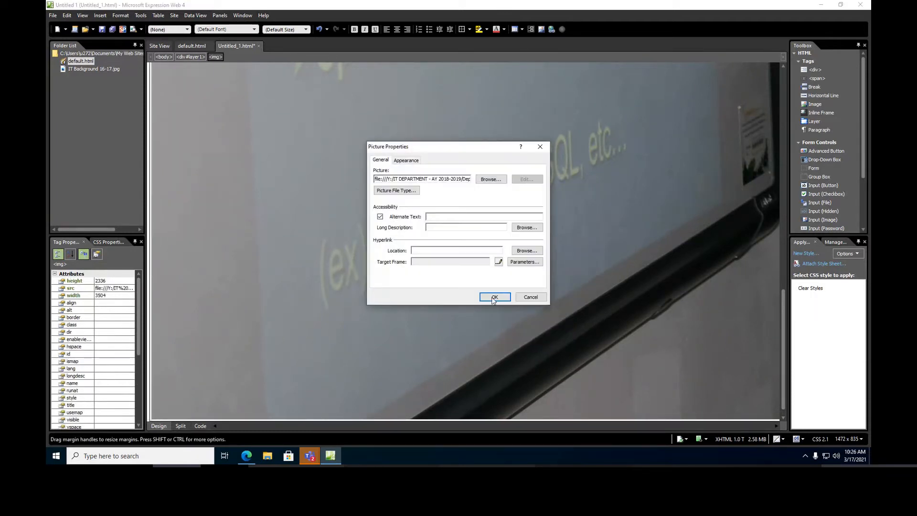
pyautogui.click(406, 161)
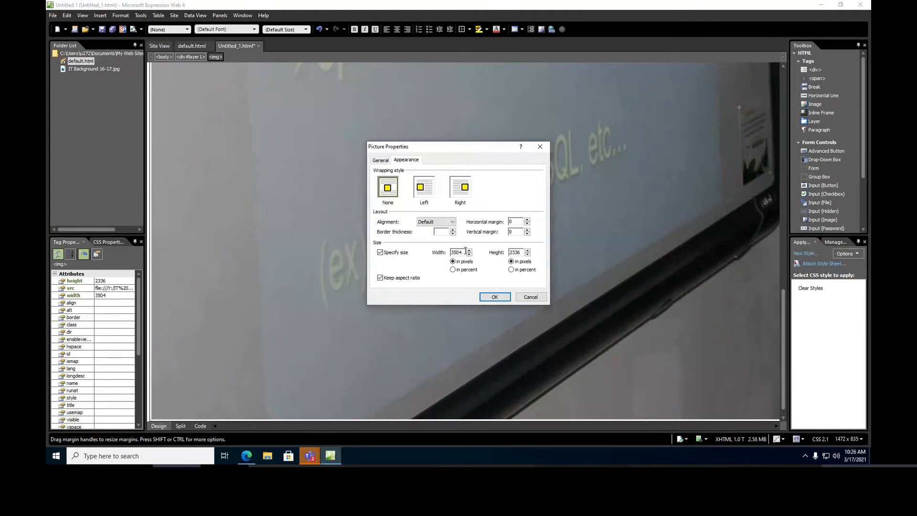
pyautogui.moveTo(461, 252); pyautogui.dragTo(438, 253)
pyautogui.write('100')
pyautogui.moveTo(519, 252); pyautogui.dragTo(503, 257)
pyautogui.write('100')
pyautogui.click(495, 297)
# Stretch the picture to about 398 by 290 px so that it fills the layer
pyautogui.moveTo(215, 113)
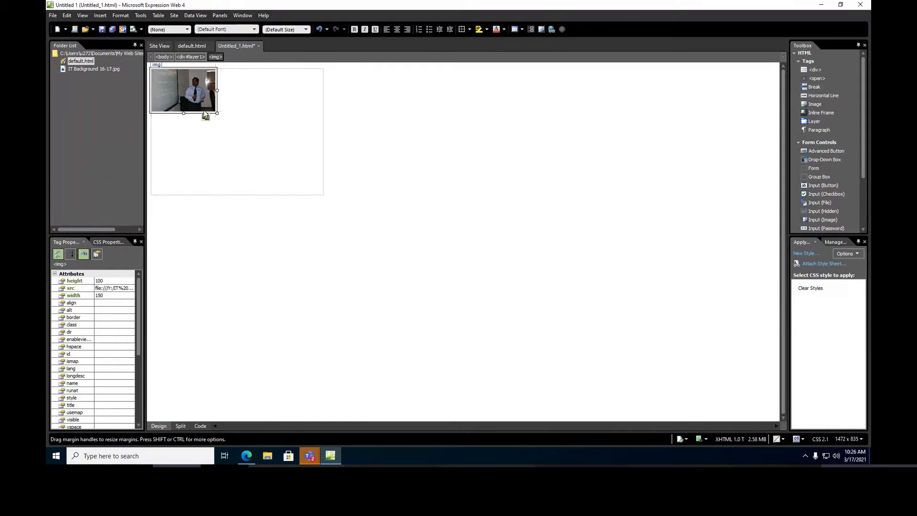
pyautogui.moveTo(217, 114); pyautogui.dragTo(325, 187)
pyautogui.click(355, 174)
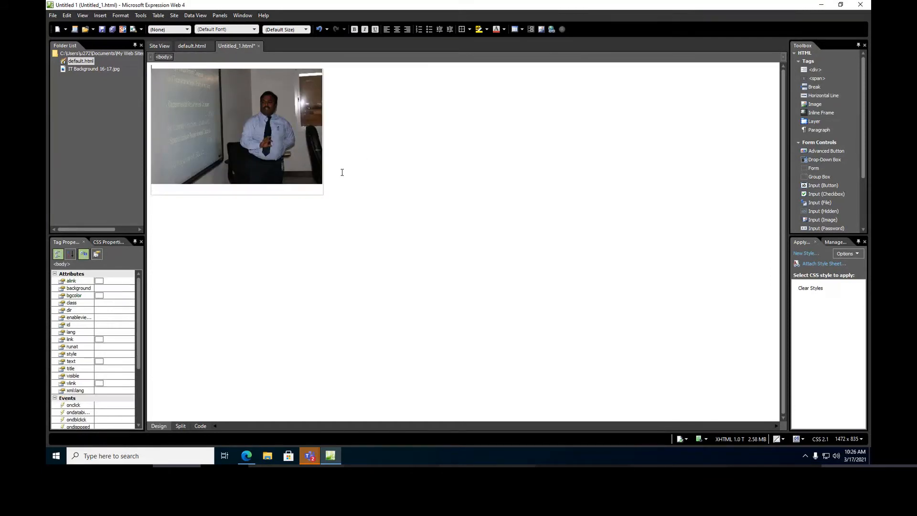
pyautogui.click(282, 184)
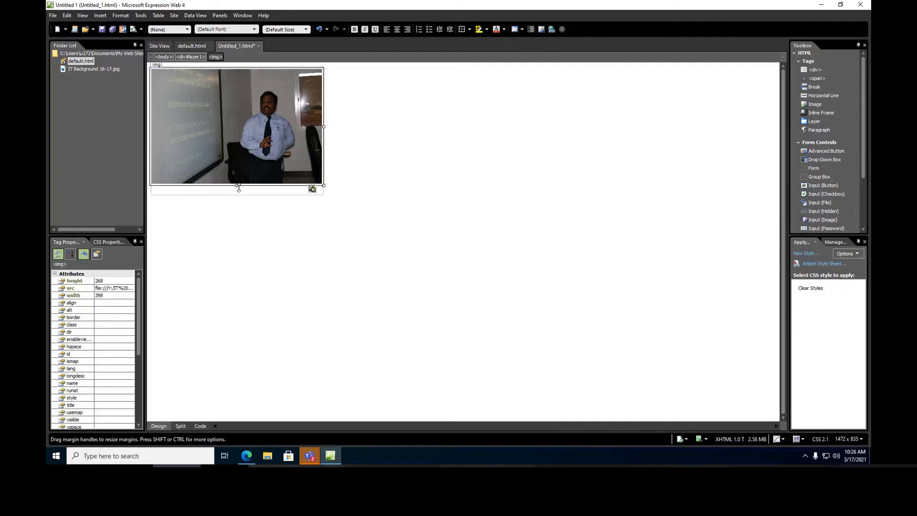
pyautogui.moveTo(236, 189); pyautogui.dragTo(236, 196)
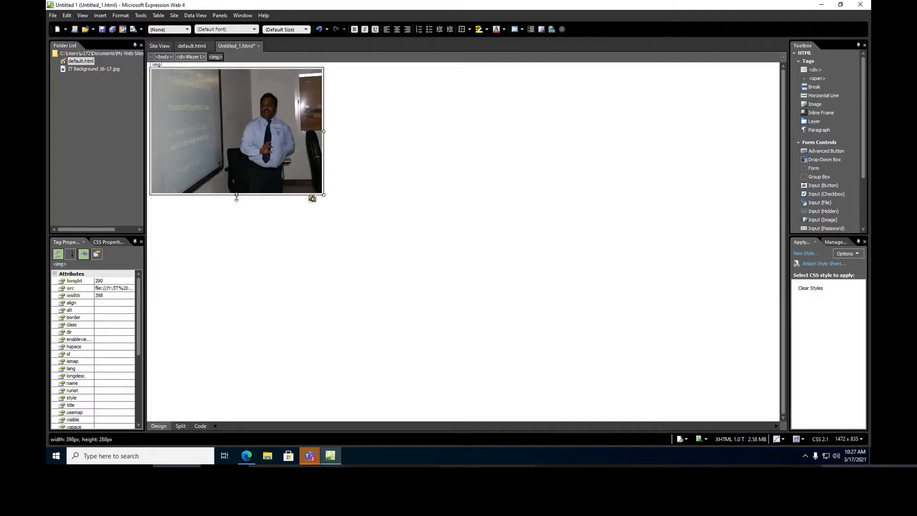
pyautogui.click(260, 237)
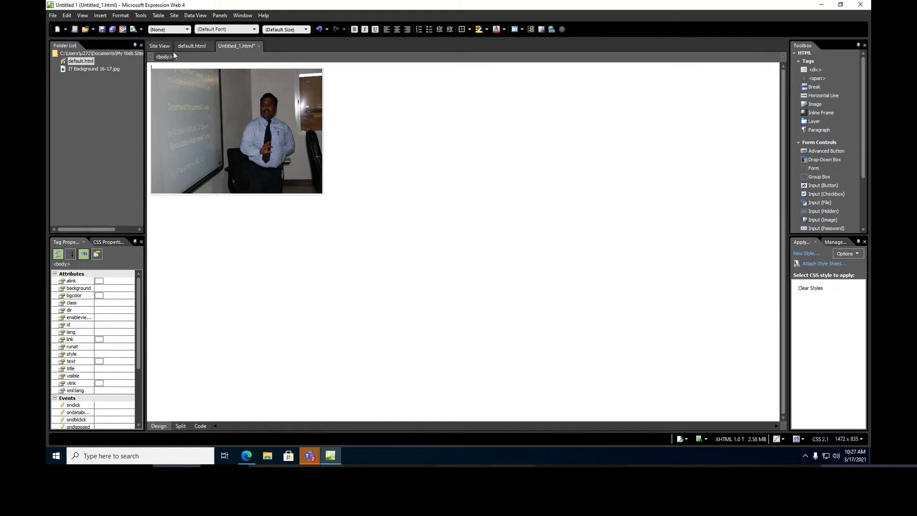
pyautogui.click(222, 121)
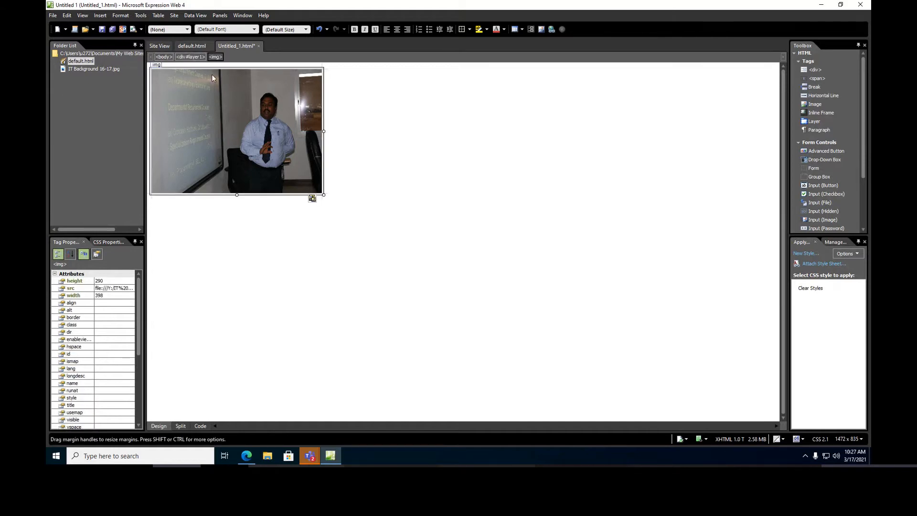
pyautogui.click(204, 57)
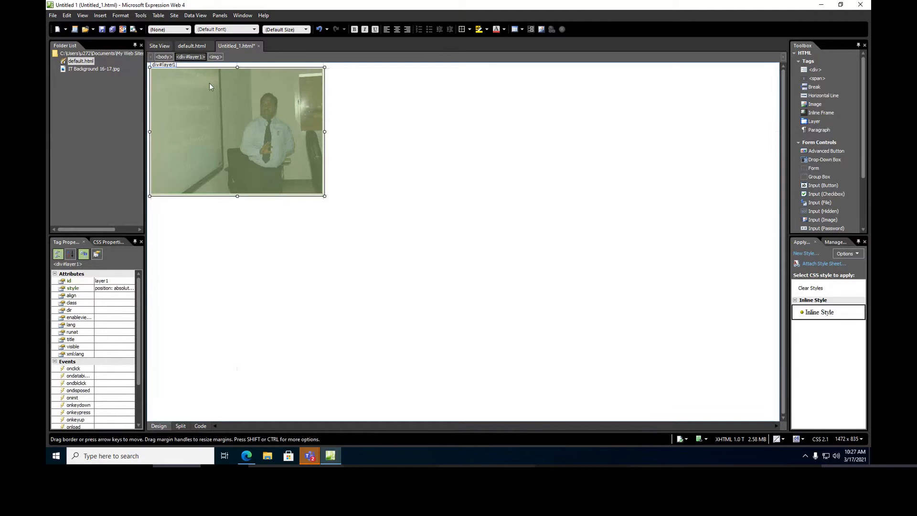
pyautogui.click(380, 180)
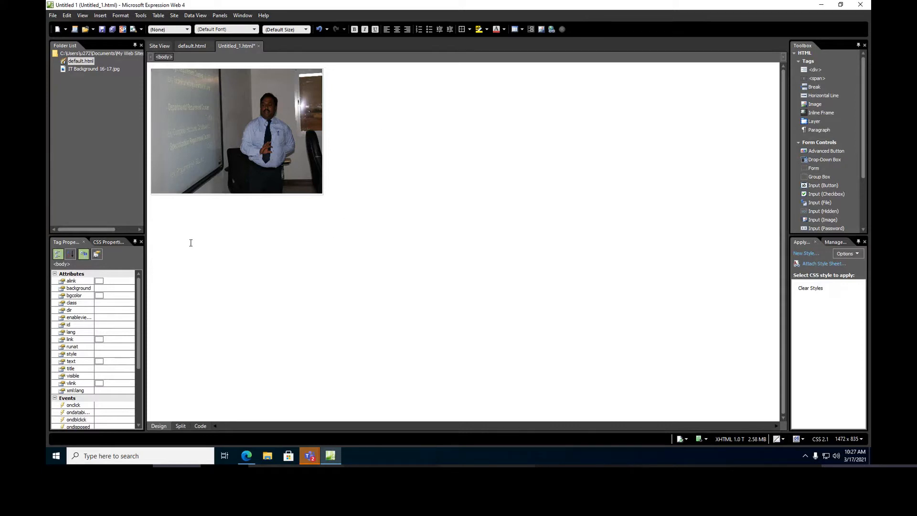
# Insert a table with 5 rows and 3 columns in a paragraph on the page, outside the layer
pyautogui.click(408, 124)
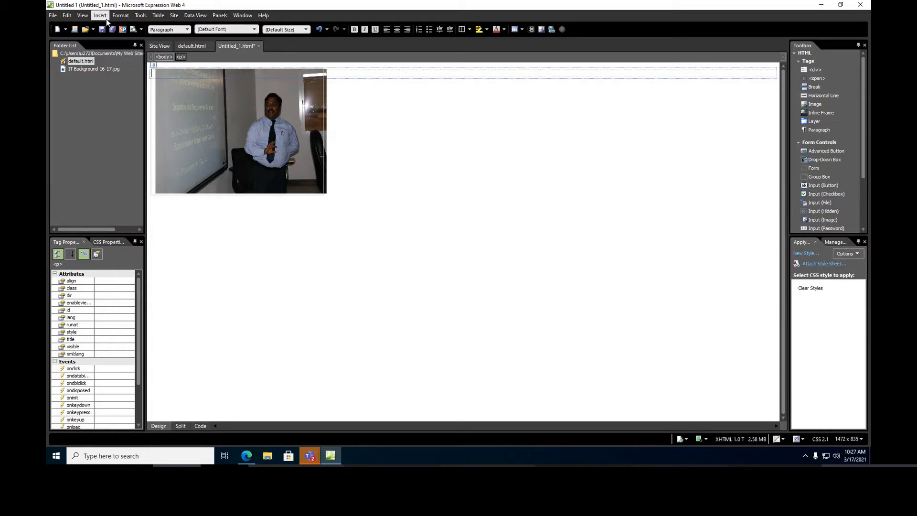
pyautogui.click(165, 16)
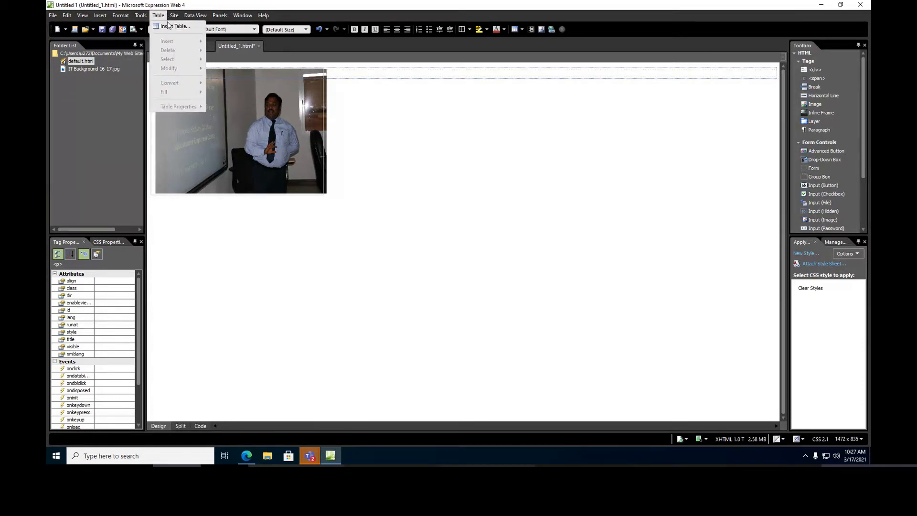
pyautogui.click(171, 27)
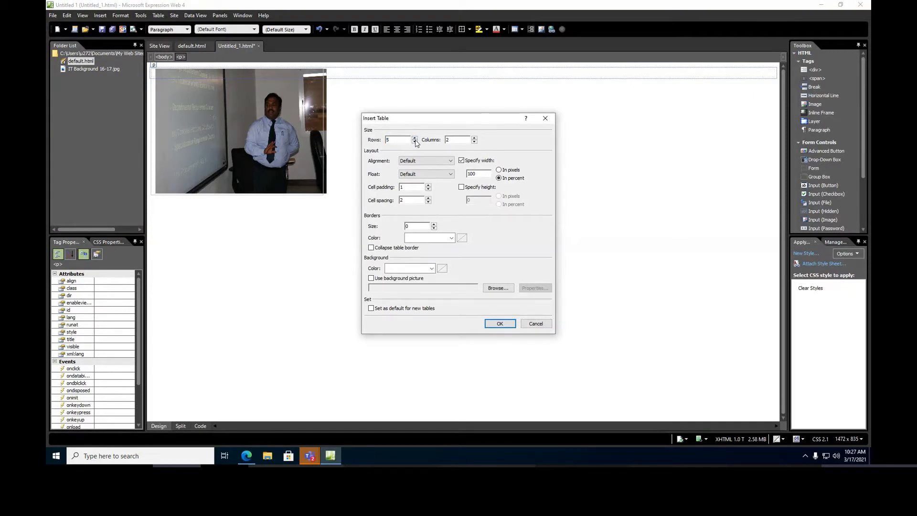
pyautogui.click(474, 137)
pyautogui.click(501, 325)
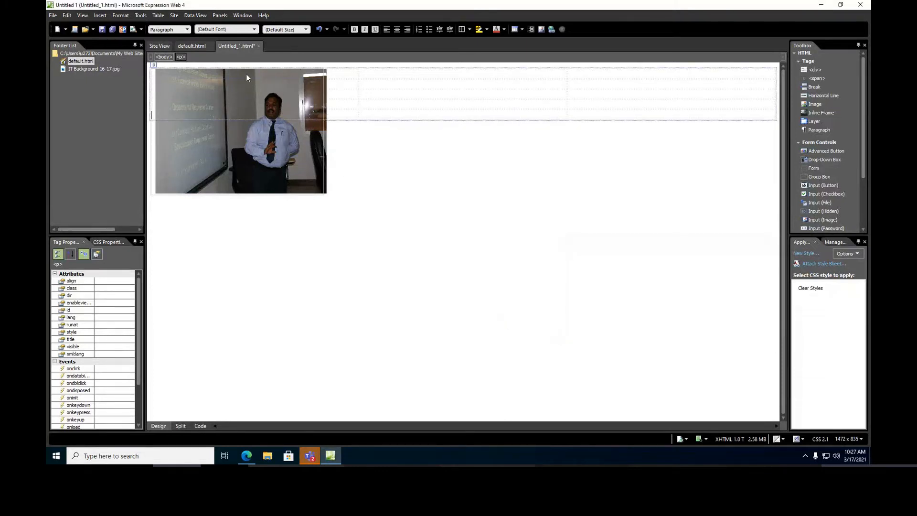
# Move the layer containing the picture straight down so that it sits below the table
pyautogui.click(150, 76)
pyautogui.moveTo(150, 76); pyautogui.dragTo(411, 117)
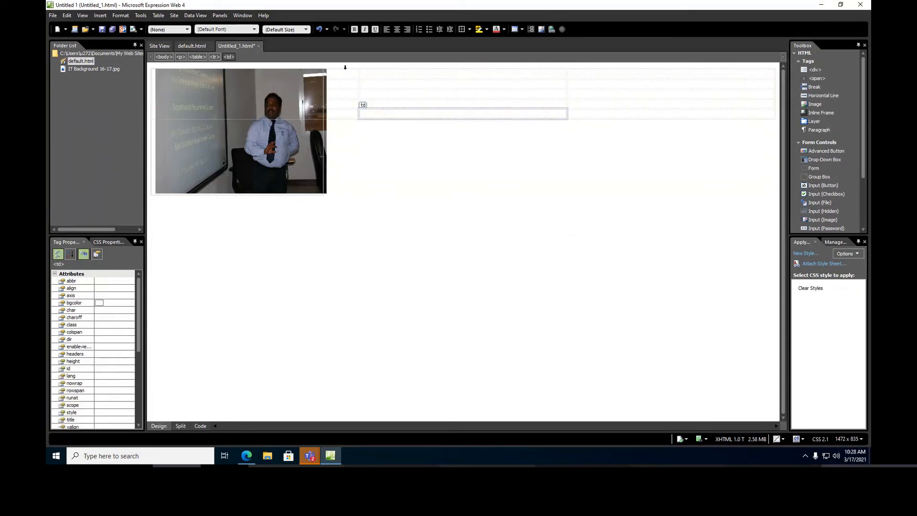
pyautogui.click(277, 183)
pyautogui.click(203, 57)
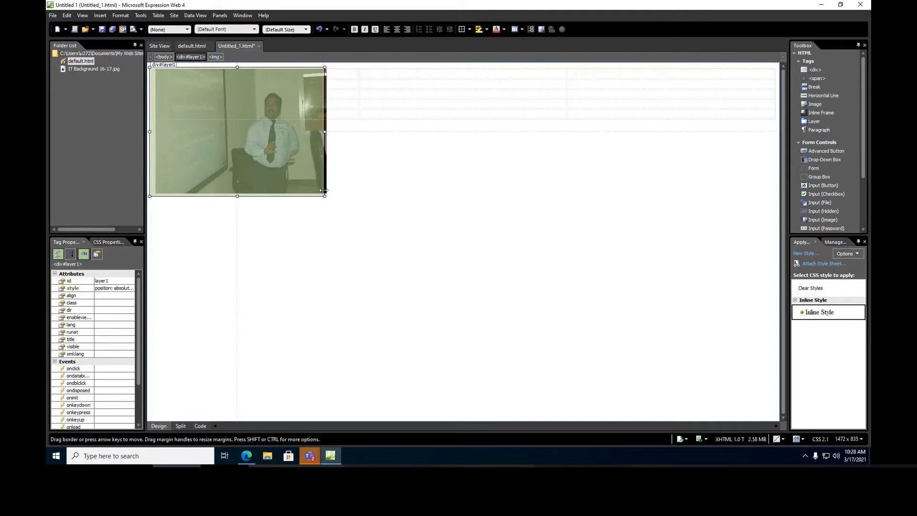
pyautogui.moveTo(323, 190); pyautogui.dragTo(324, 285)
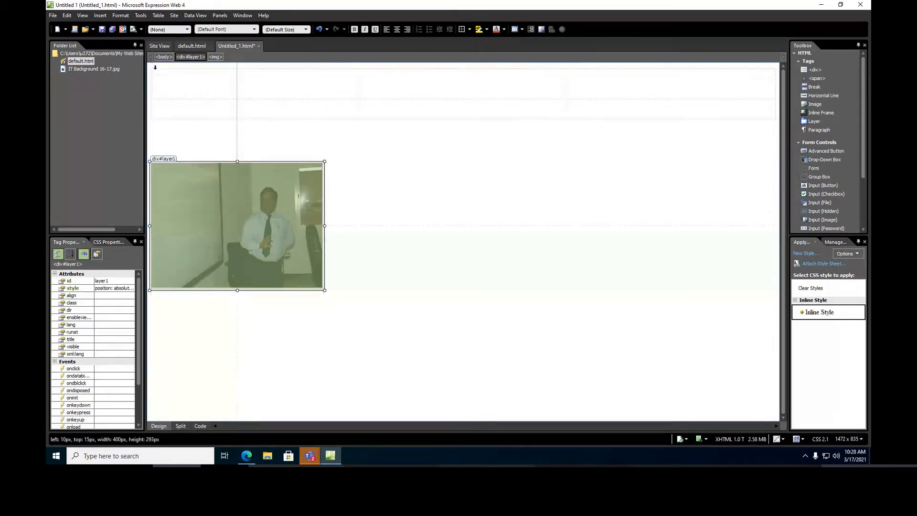
pyautogui.click(160, 76)
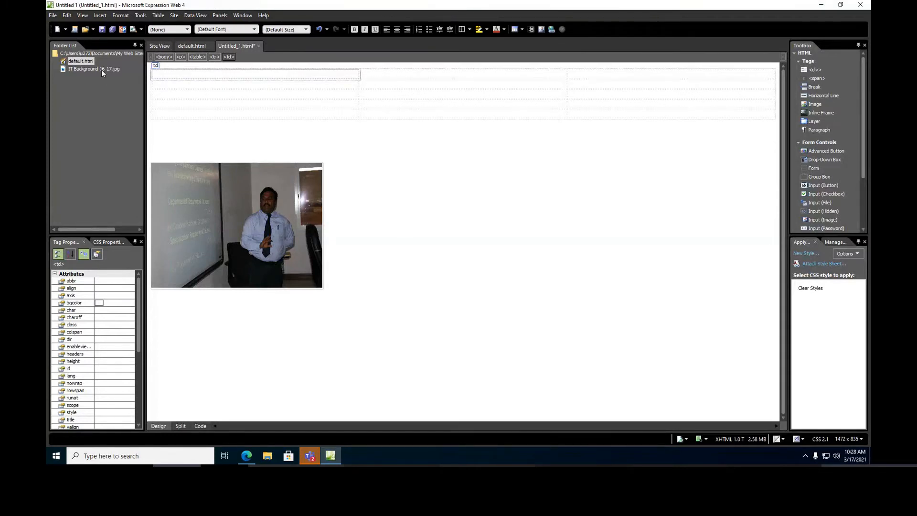
pyautogui.click(444, 212)
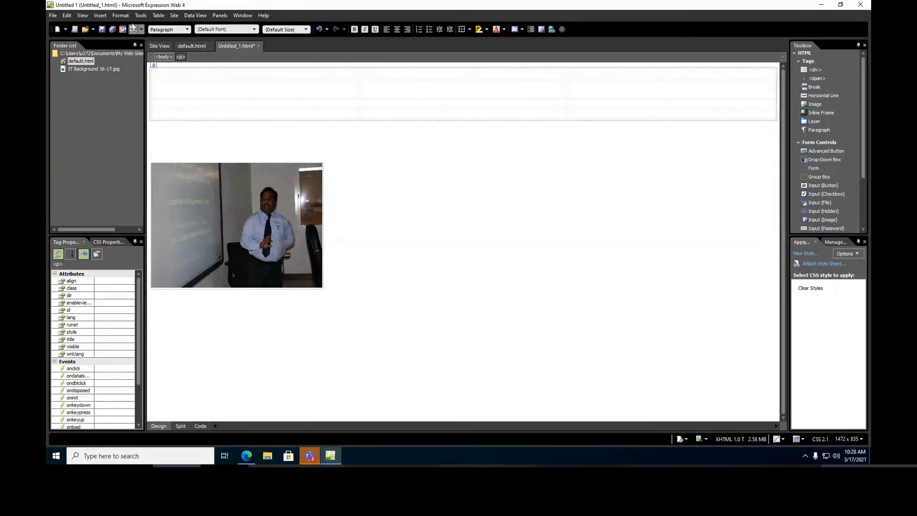
pyautogui.click(99, 17)
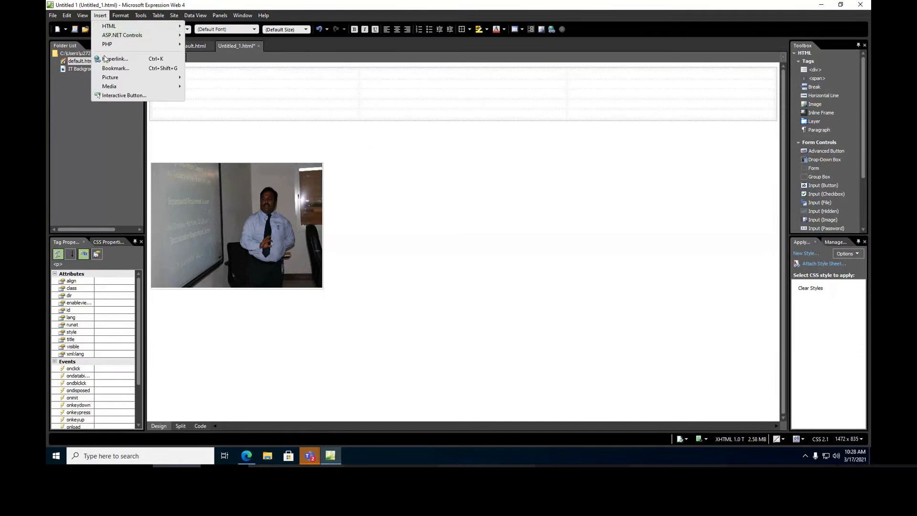
pyautogui.moveTo(110, 79)
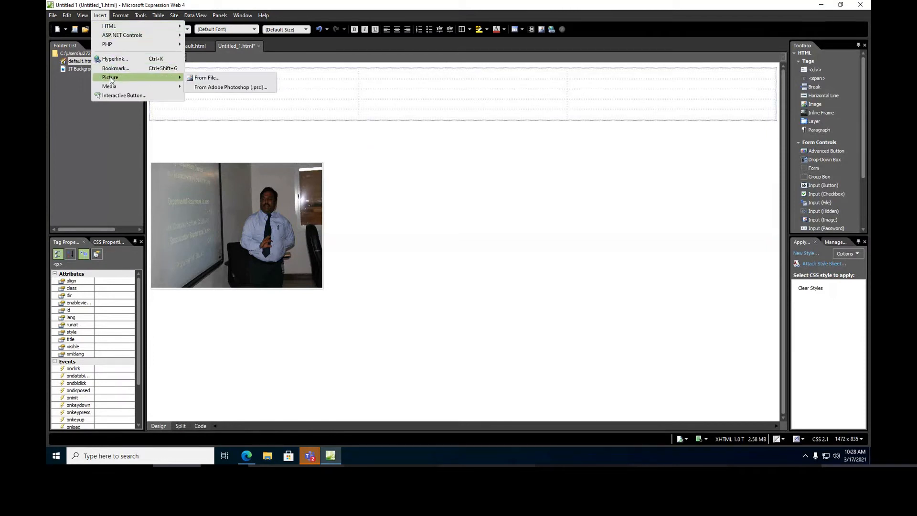
pyautogui.click(199, 79)
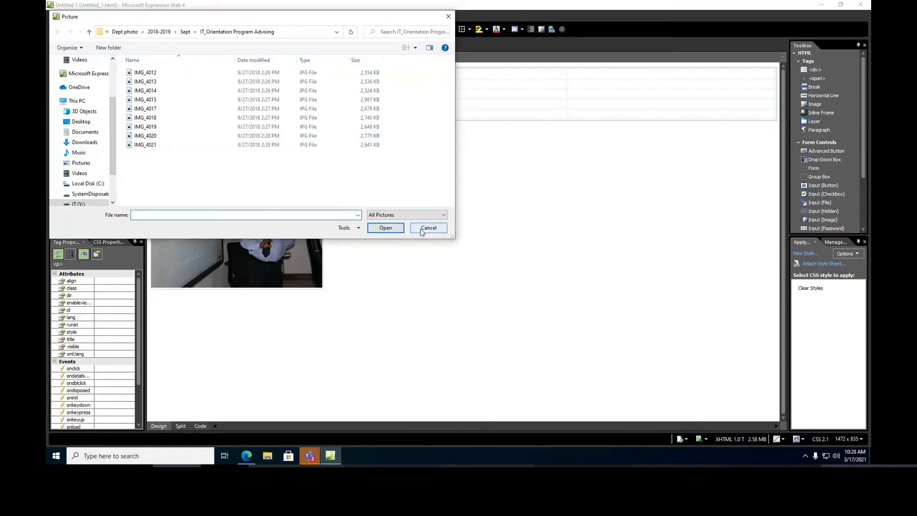
pyautogui.click(428, 228)
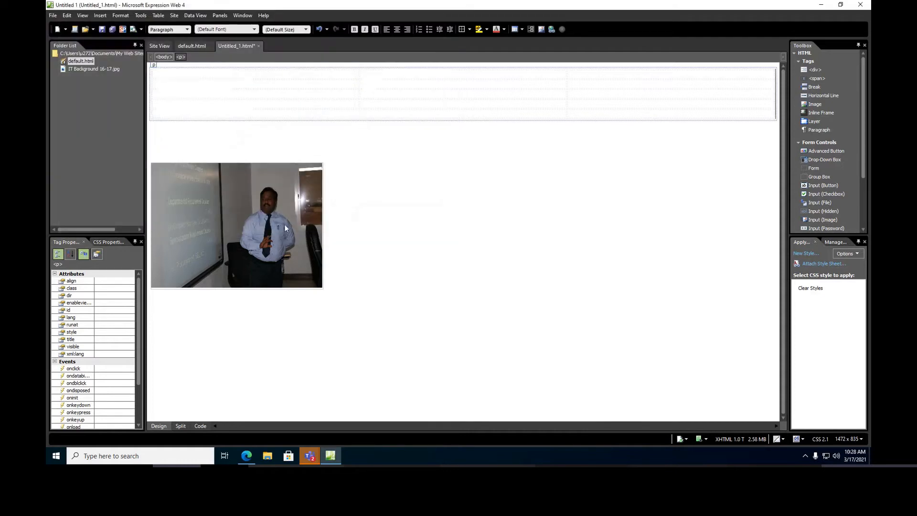
# Save the page as layer in the layer_example site folder, including the embedded picture IMG_4021.JPG
pyautogui.click(283, 225)
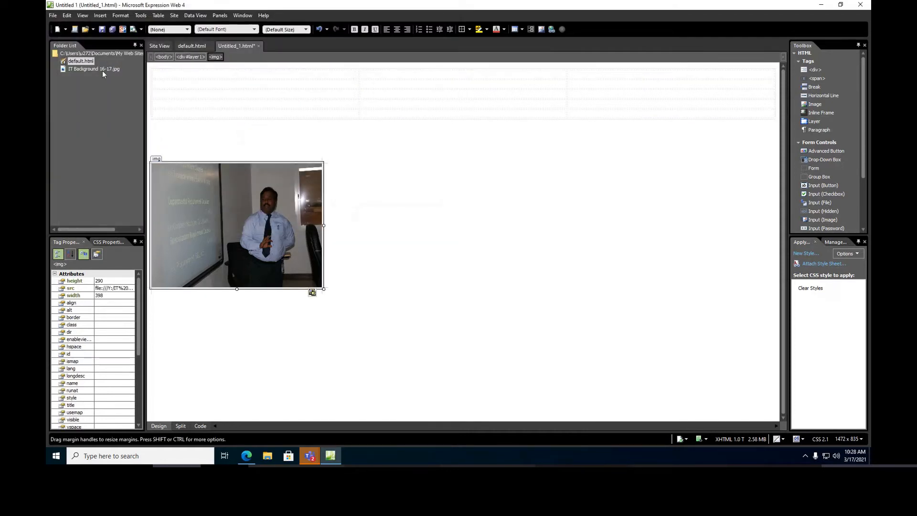
pyautogui.click(102, 30)
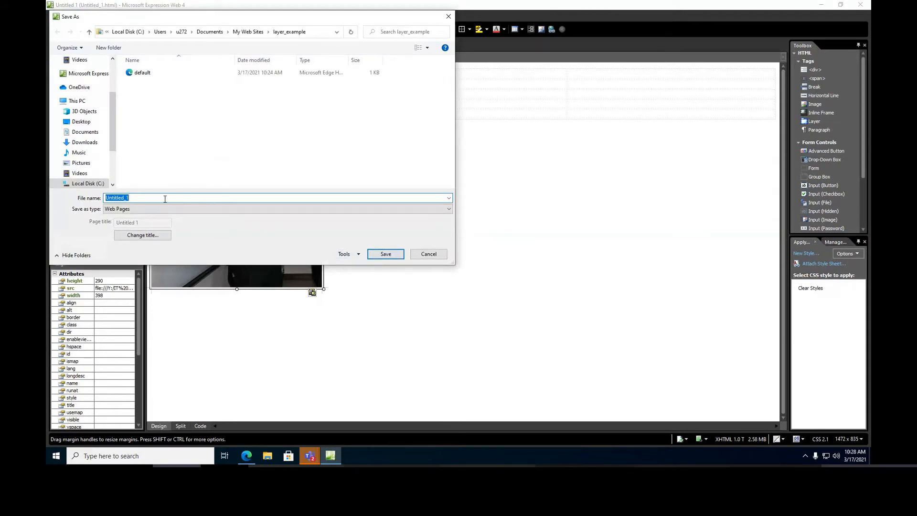
pyautogui.write('layer')
pyautogui.click(382, 255)
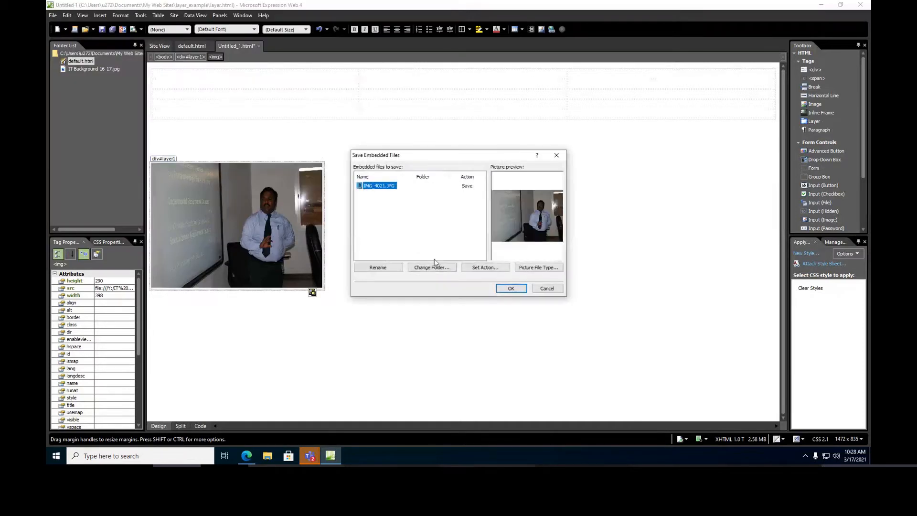
pyautogui.click(511, 288)
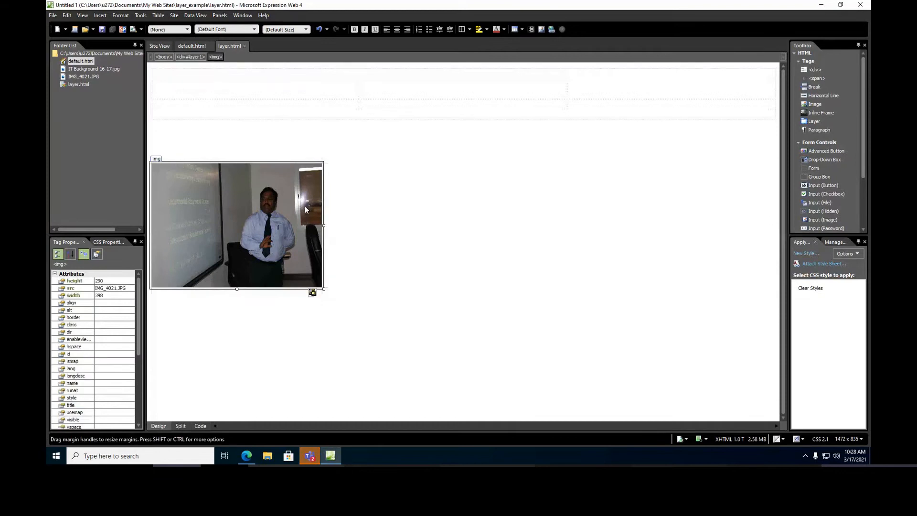
# Delete the picture inside the layer along with the emptied layer, leaving the table on the page
pyautogui.press('Delete')
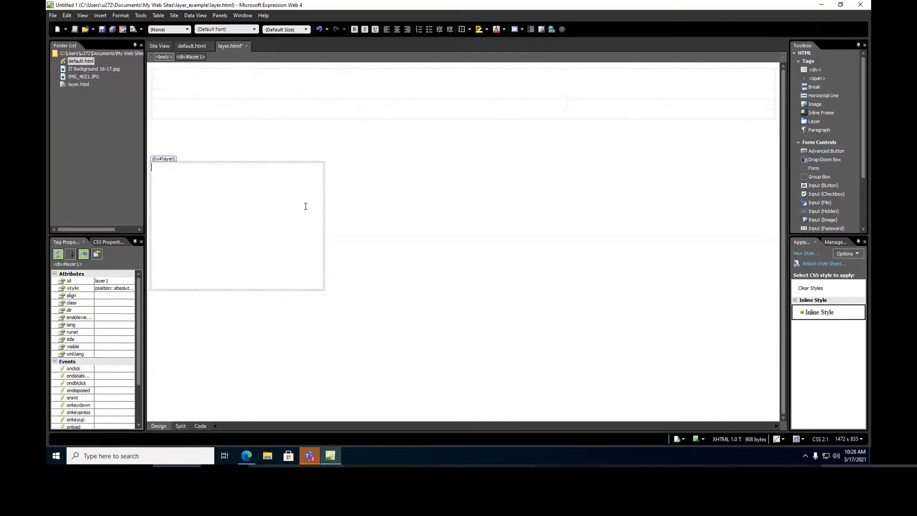
pyautogui.rightClick(277, 162)
pyautogui.click(293, 169)
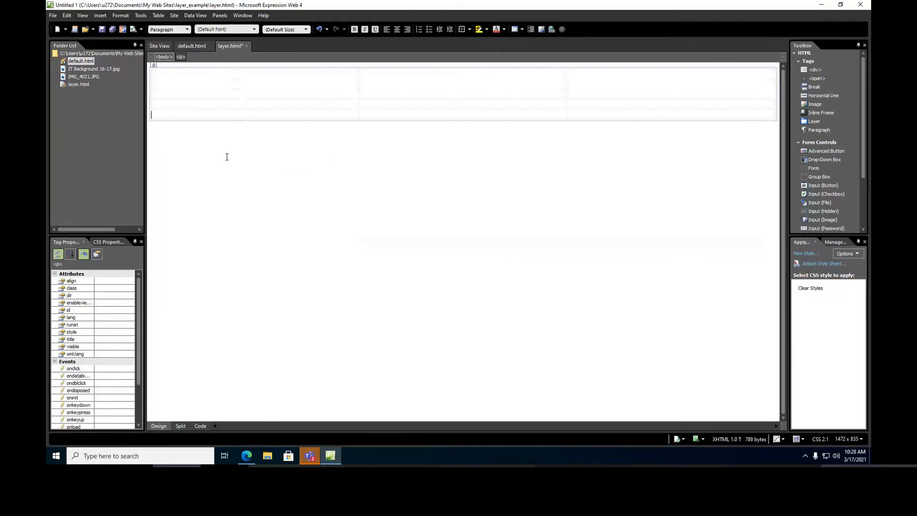
# Insert the picture IMG_4013 from the IT_Orientation Program Advising folder directly on the page below the table, without a layer
pyautogui.click(198, 147)
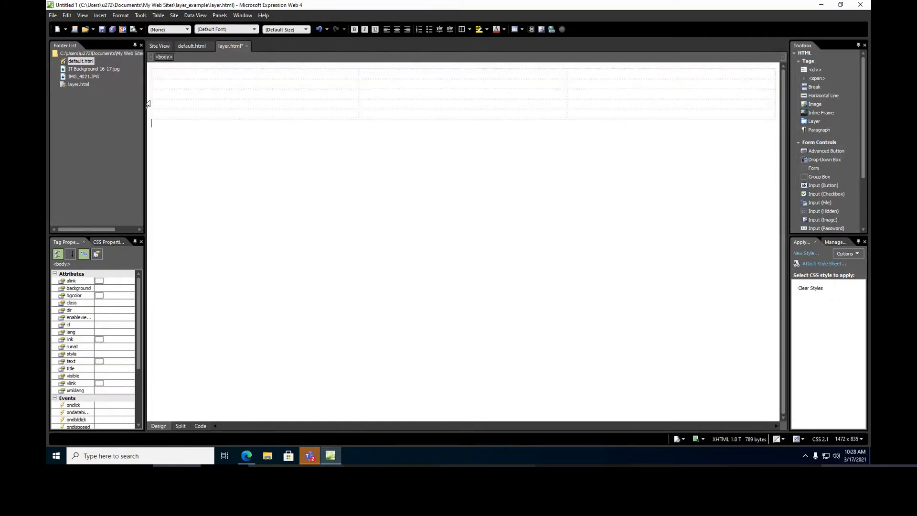
pyautogui.click(100, 15)
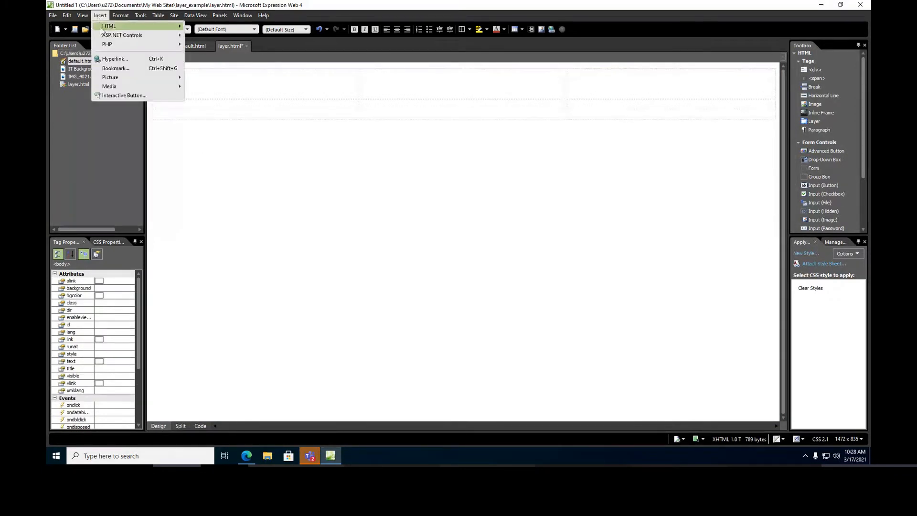
pyautogui.moveTo(114, 77)
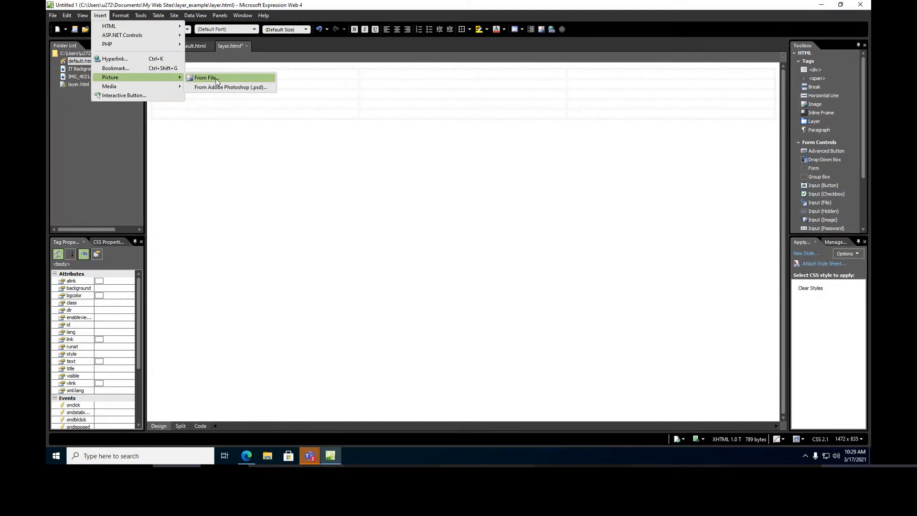
pyautogui.click(216, 78)
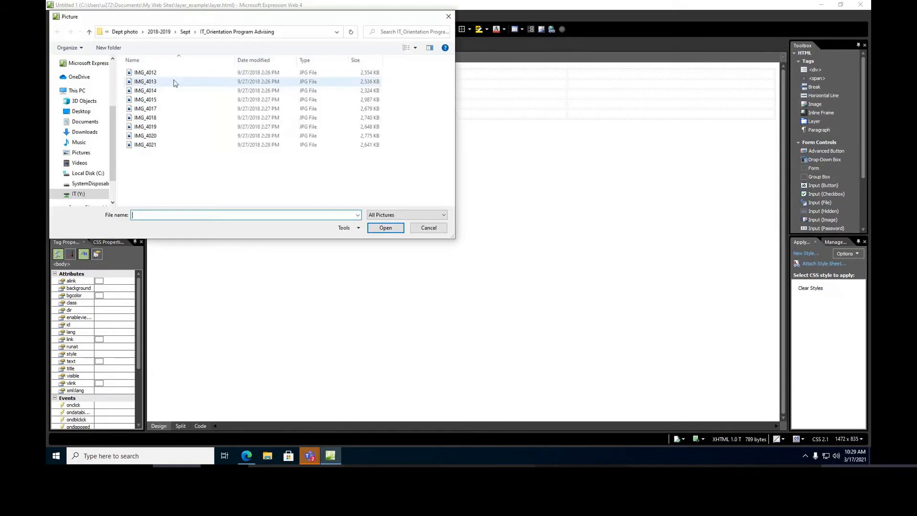
pyautogui.click(140, 81)
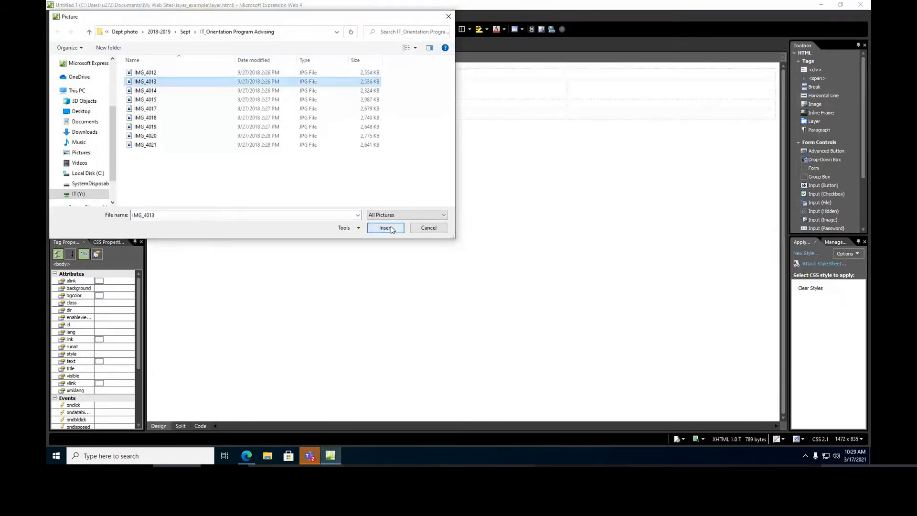
pyautogui.click(385, 228)
pyautogui.click(488, 240)
# Enter a width of 200 and then a height of 300 pixels in the picture's properties, keeping the aspect ratio
pyautogui.rightClick(259, 206)
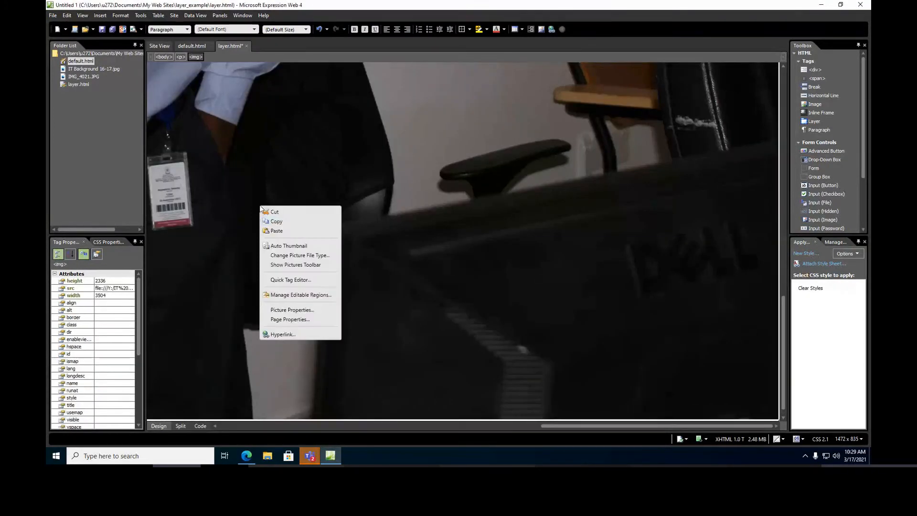
pyautogui.click(294, 309)
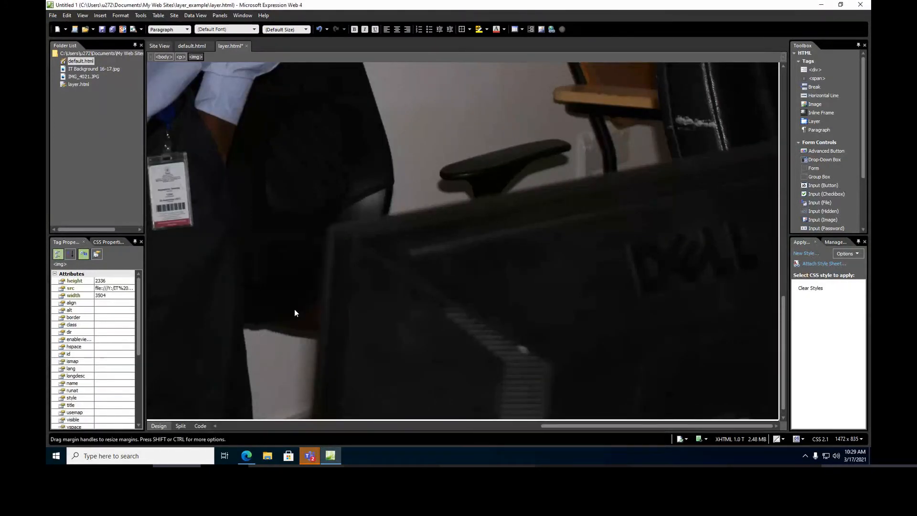
pyautogui.click(406, 161)
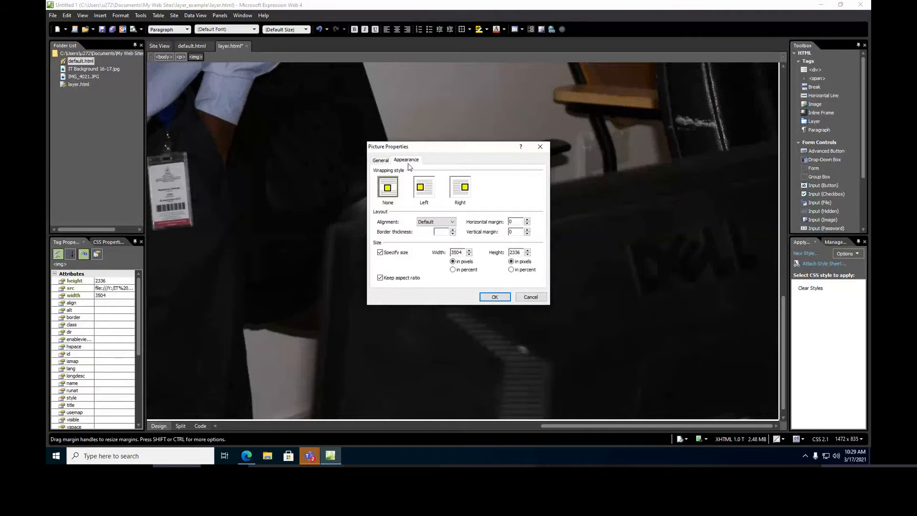
pyautogui.doubleClick(461, 253)
pyautogui.write('200')
pyautogui.doubleClick(516, 252)
pyautogui.write('300')
pyautogui.click(495, 297)
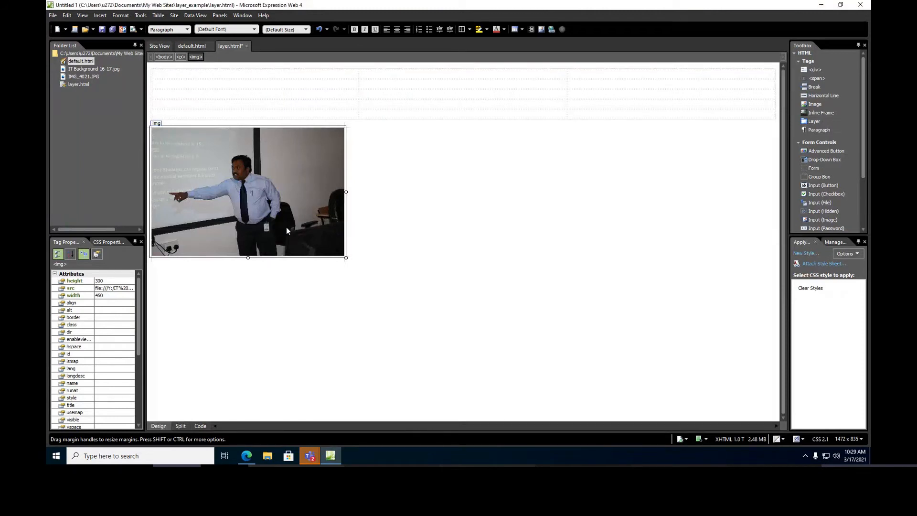
# Try moving the picture up into a table cell, and move it back out below the table
pyautogui.moveTo(319, 213); pyautogui.dragTo(319, 99)
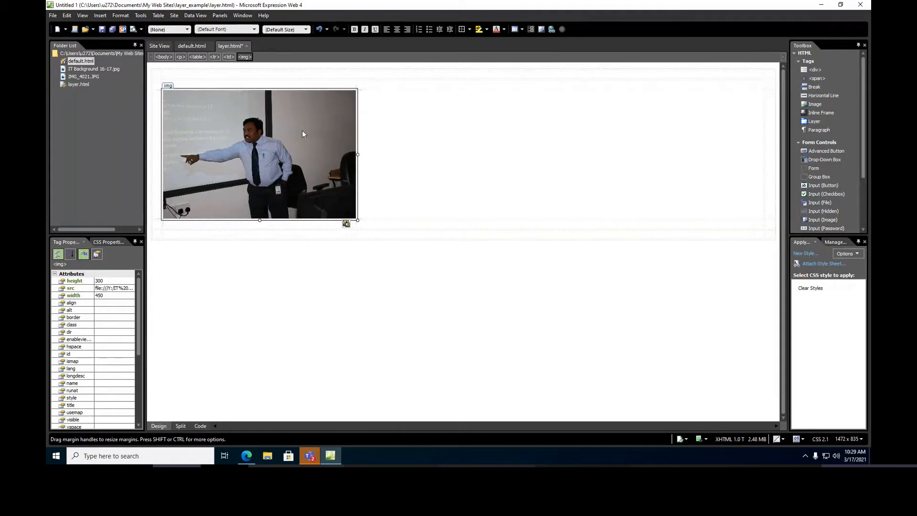
pyautogui.moveTo(305, 137); pyautogui.dragTo(292, 276)
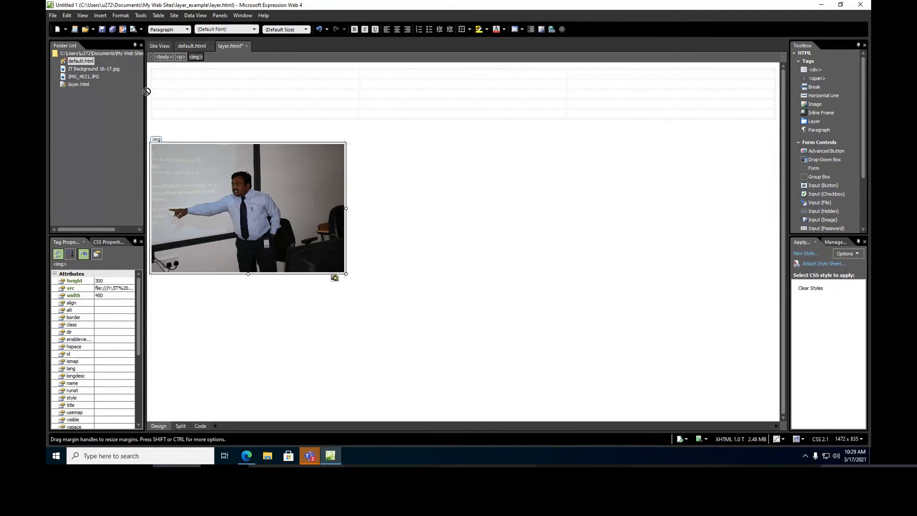
# Set the width of the whole table to 30 percent in its table properties
pyautogui.click(235, 84)
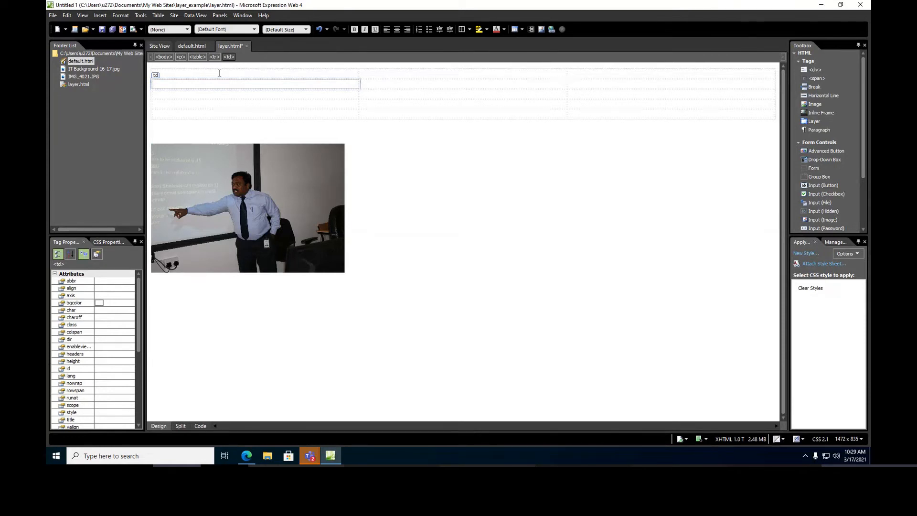
pyautogui.click(154, 72)
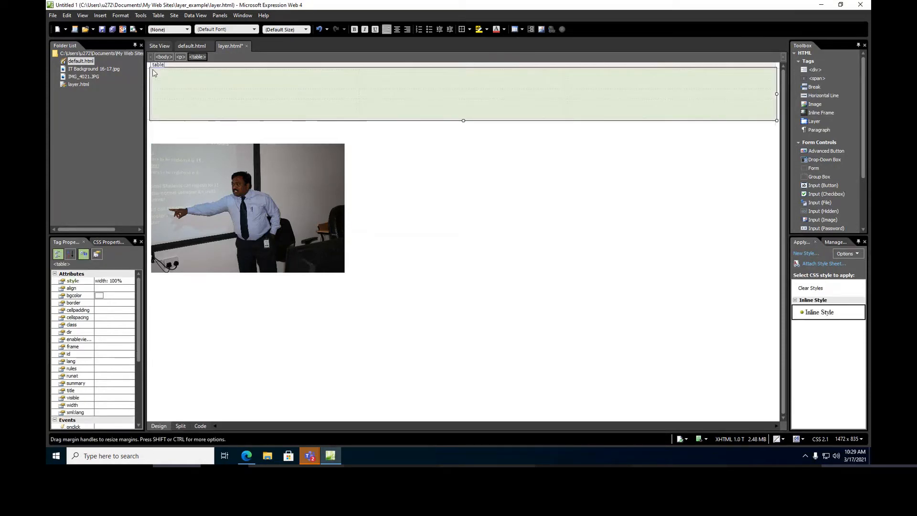
pyautogui.rightClick(154, 72)
pyautogui.click(203, 162)
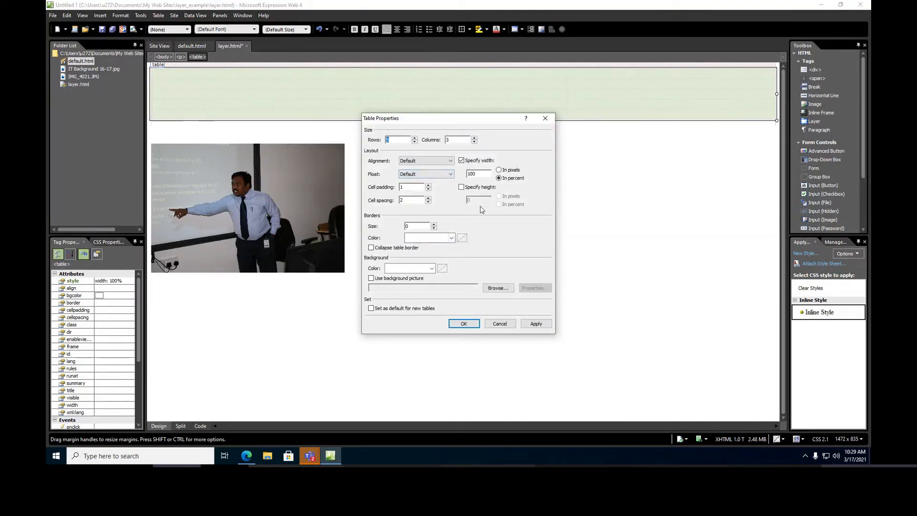
pyautogui.moveTo(489, 174); pyautogui.dragTo(468, 173)
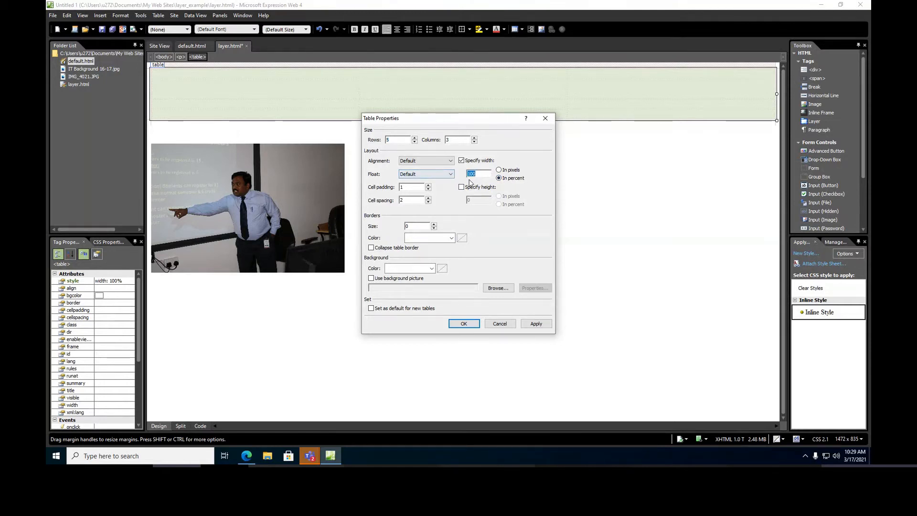
pyautogui.write('3')
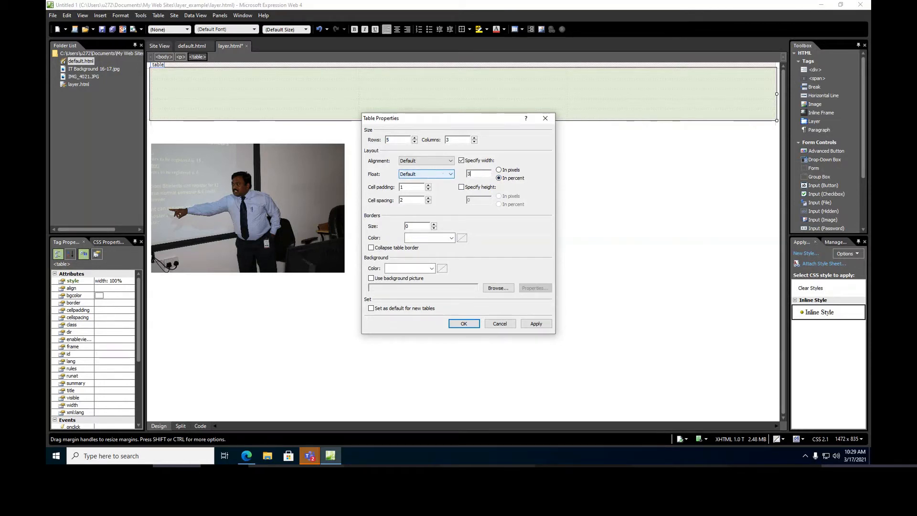
pyautogui.write('0')
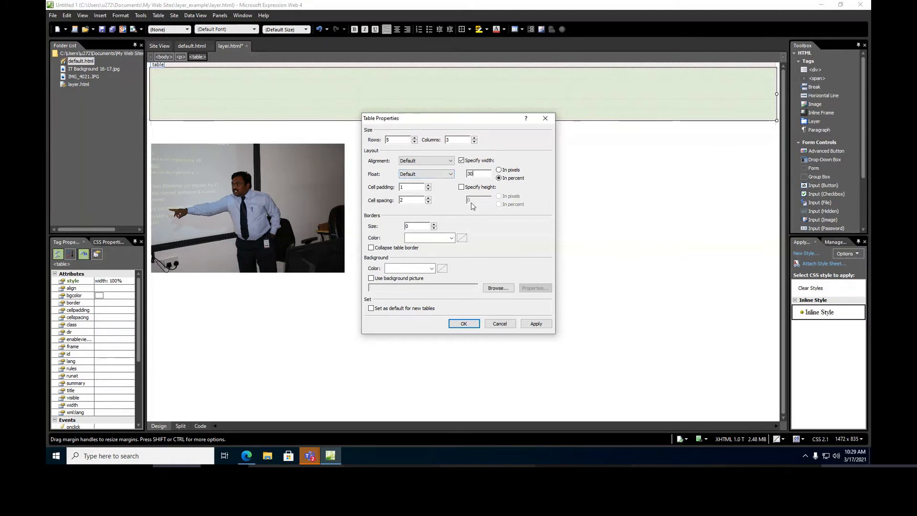
pyautogui.click(463, 324)
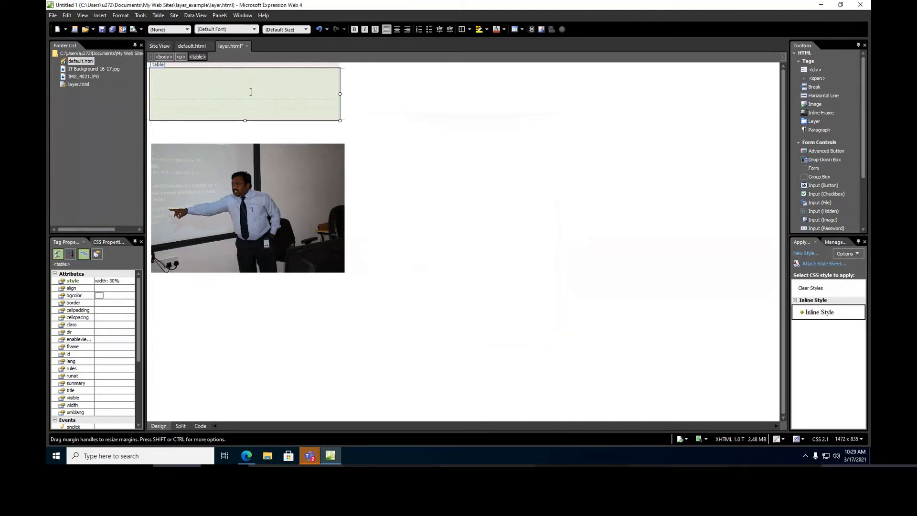
# Align the table to the right side of the page
pyautogui.click(334, 91)
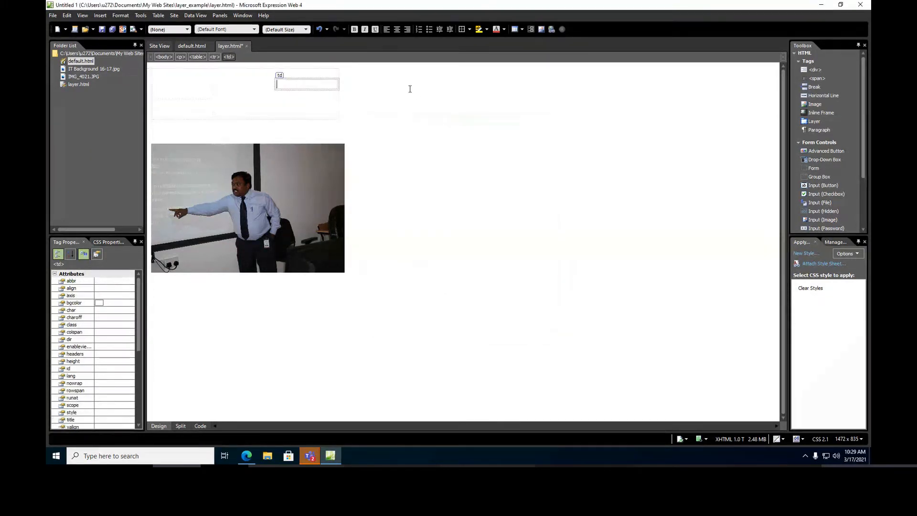
pyautogui.click(337, 118)
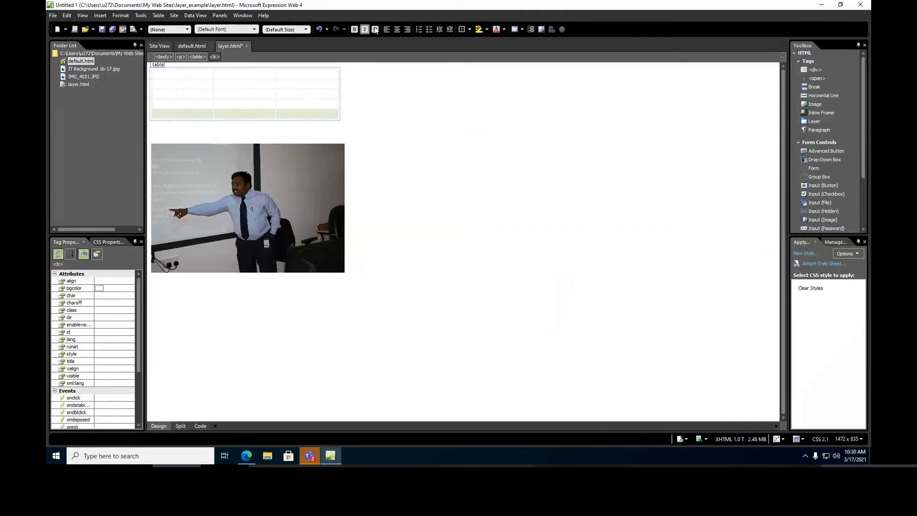
pyautogui.click(404, 31)
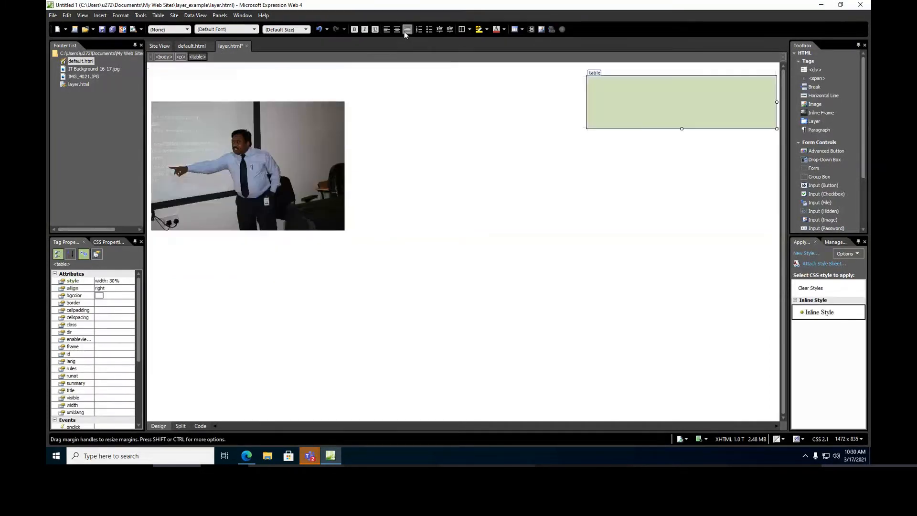
# Move the picture up to the very start of the page, ahead of the table
pyautogui.click(271, 109)
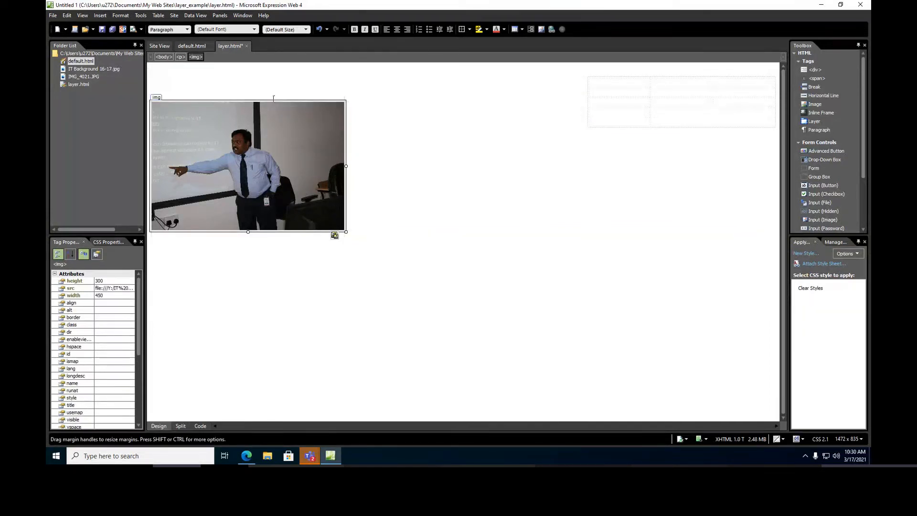
pyautogui.moveTo(278, 73); pyautogui.dragTo(277, 72)
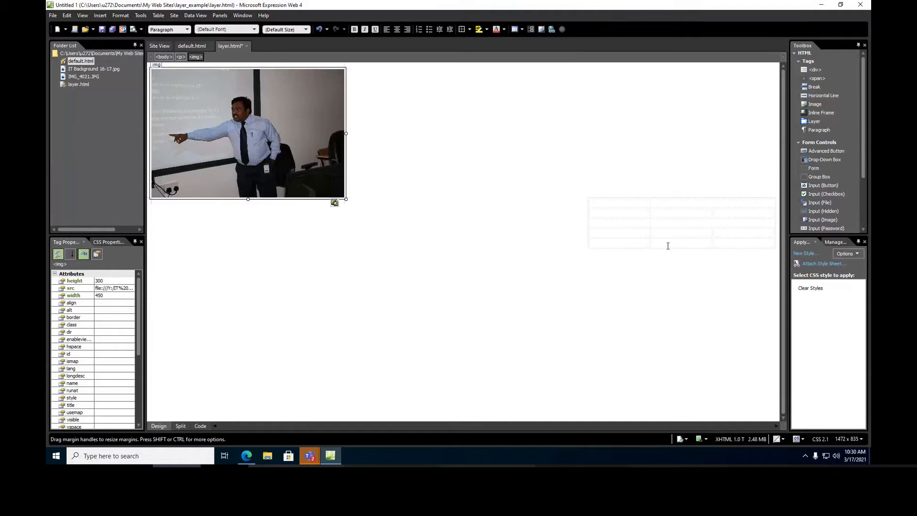
# Merge the three cells of the table's first row into one cell
pyautogui.click(624, 206)
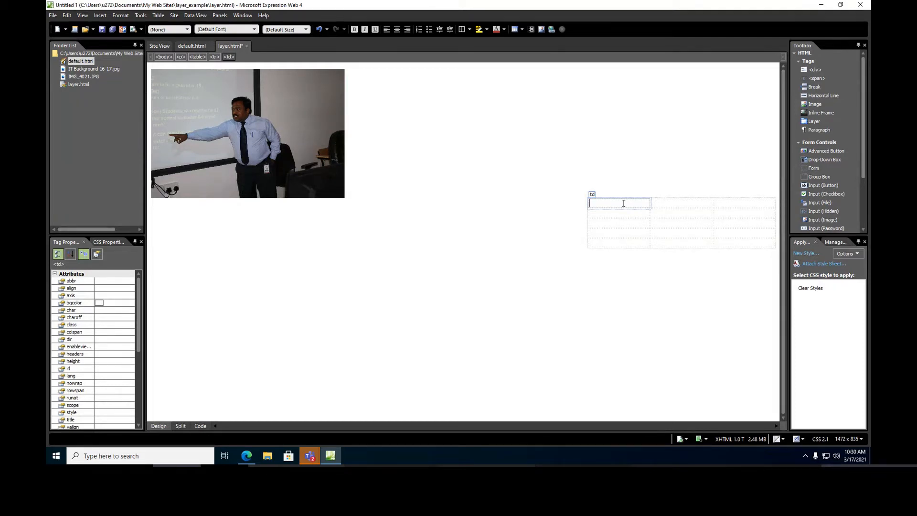
pyautogui.moveTo(732, 204); pyautogui.dragTo(635, 201)
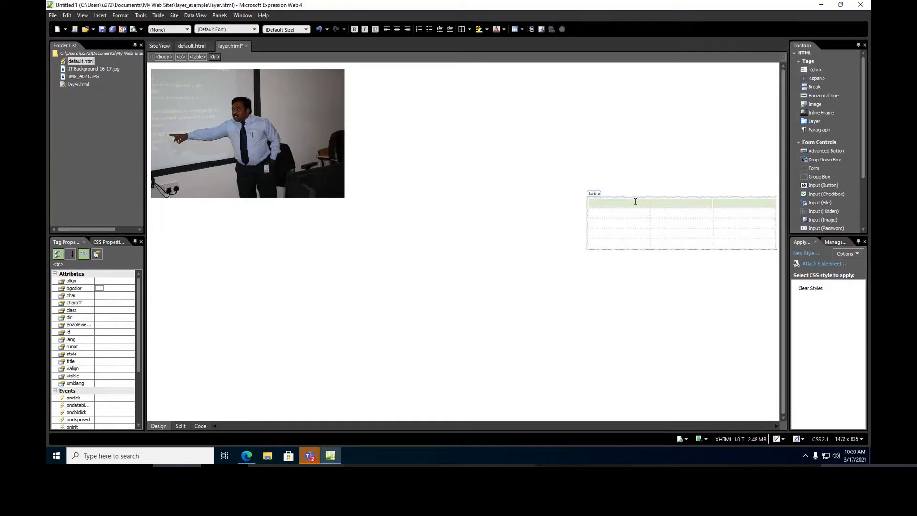
pyautogui.rightClick(635, 201)
pyautogui.moveTo(655, 255)
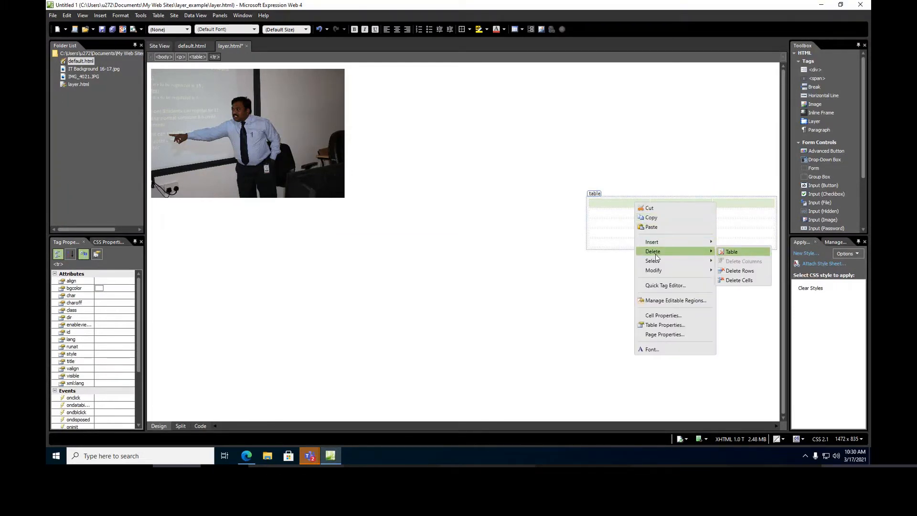
pyautogui.moveTo(658, 271)
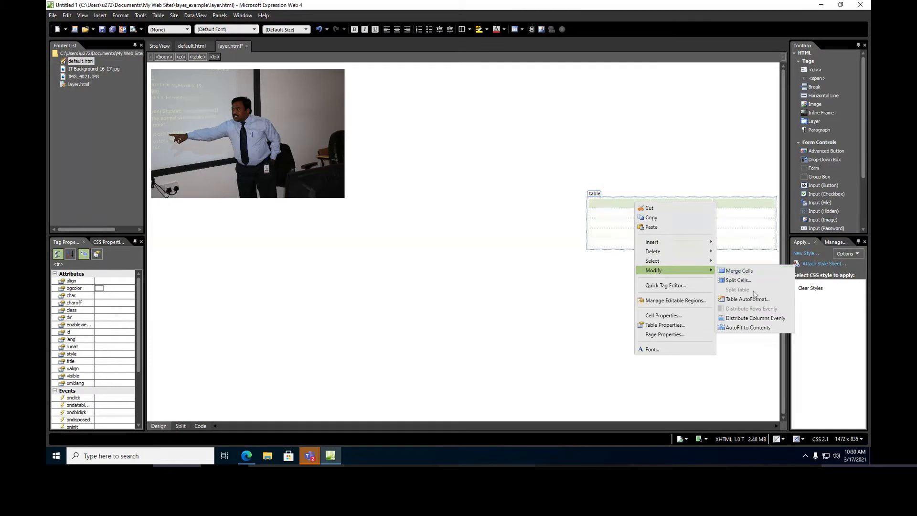
pyautogui.click(730, 271)
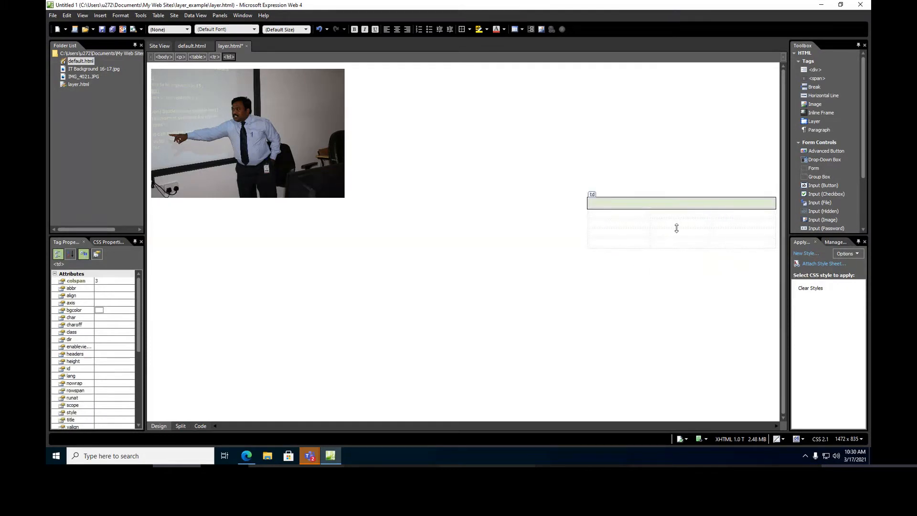
# Enter the heading "Advanced IT skill" in the merged top row, centred and bold
pyautogui.click(649, 206)
pyautogui.write('A')
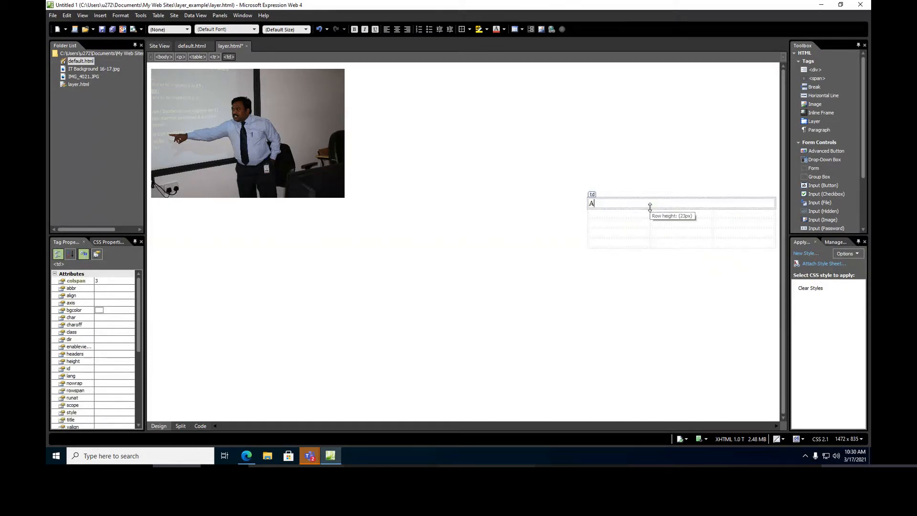
pyautogui.write('dvanced IT skill')
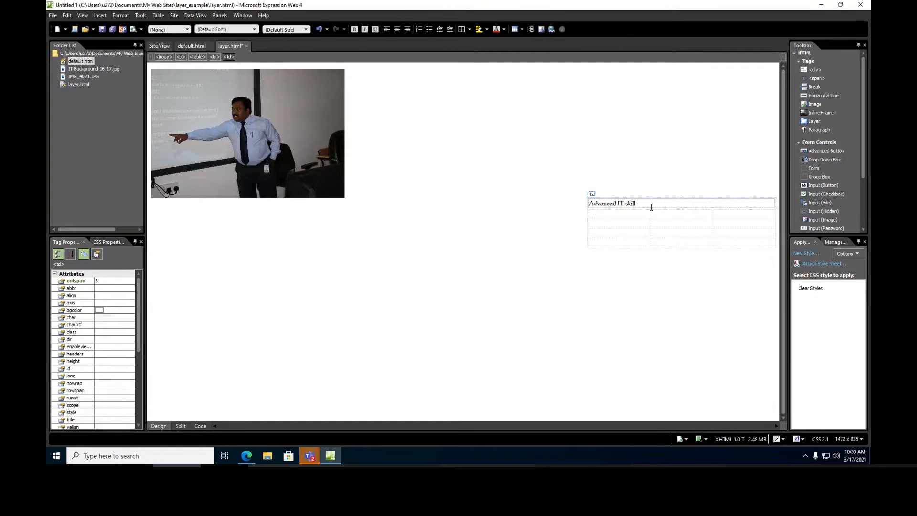
pyautogui.click(396, 29)
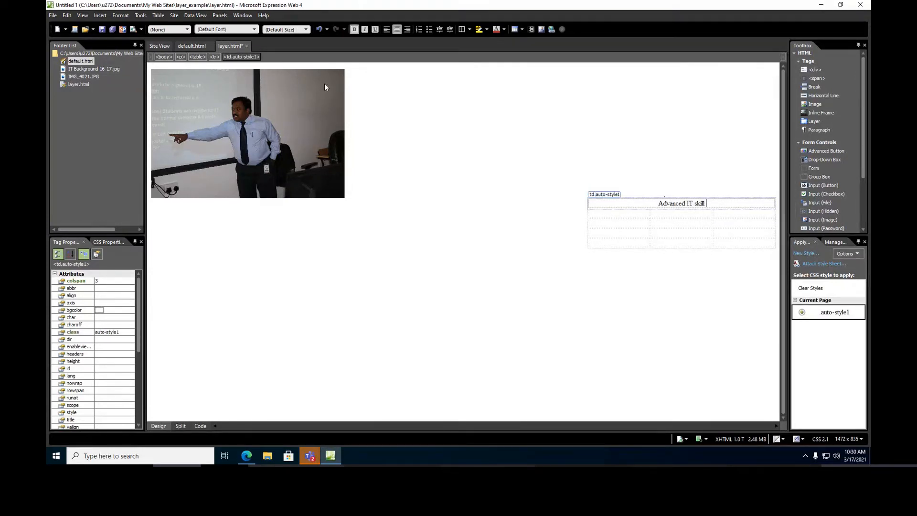
pyautogui.tripleClick(642, 208)
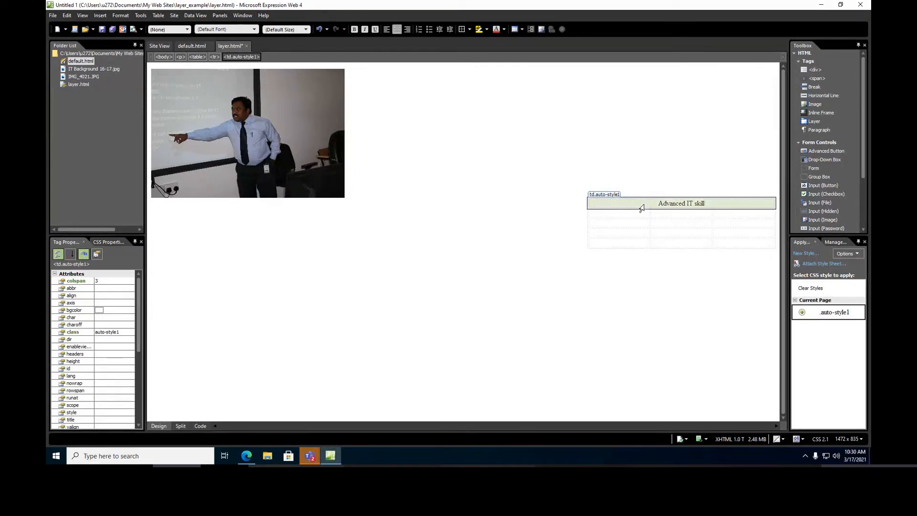
pyautogui.click(353, 29)
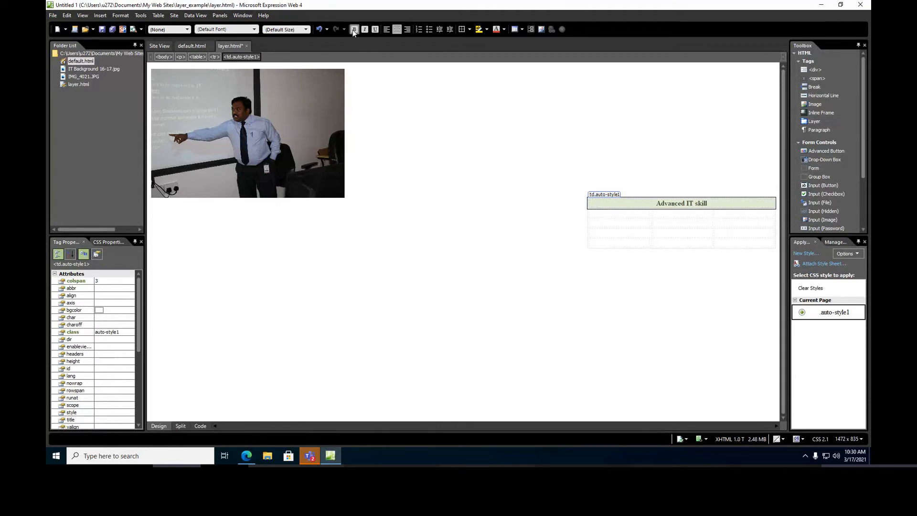
# Enter the column headings seq, name and grade in the table's second row
pyautogui.click(618, 212)
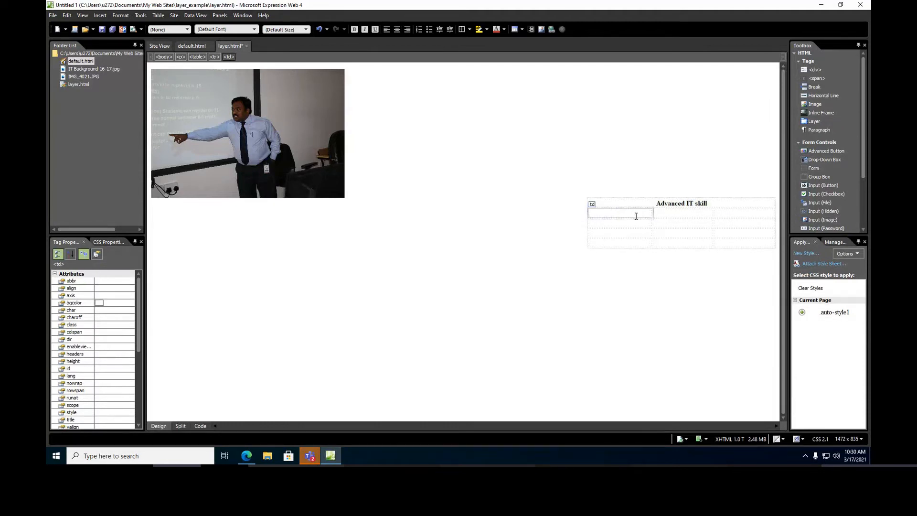
pyautogui.write('seq')
pyautogui.click(725, 217)
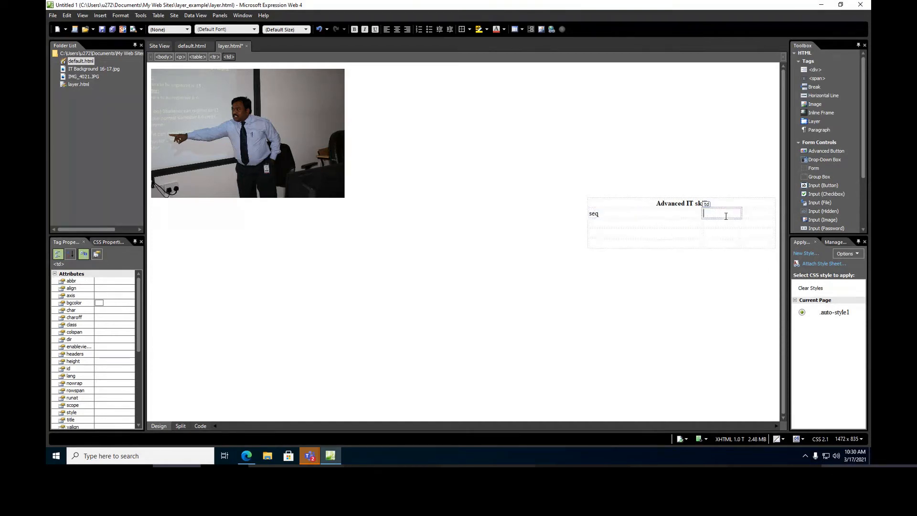
pyautogui.write('name')
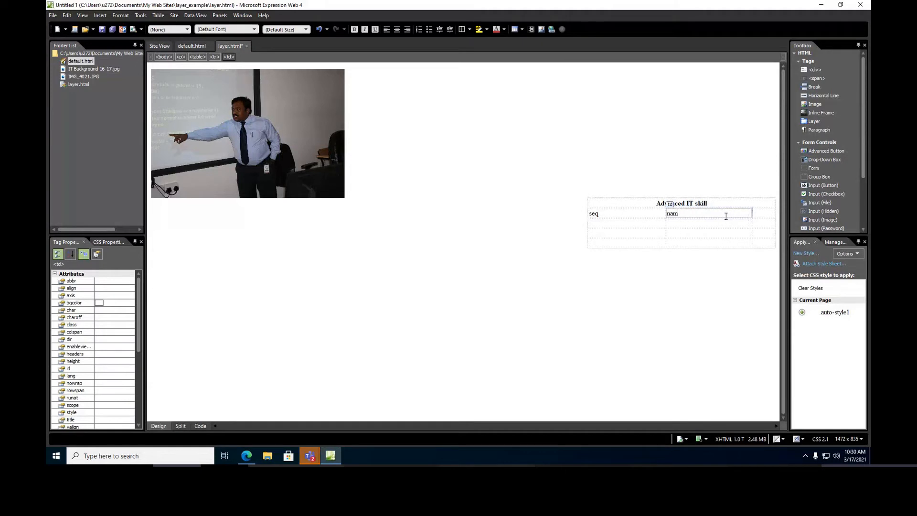
pyautogui.click(764, 214)
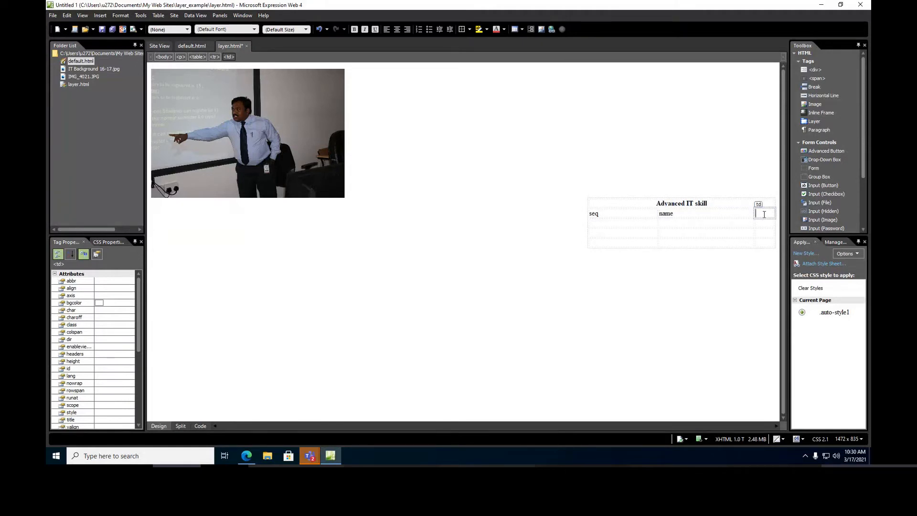
pyautogui.write('grade')
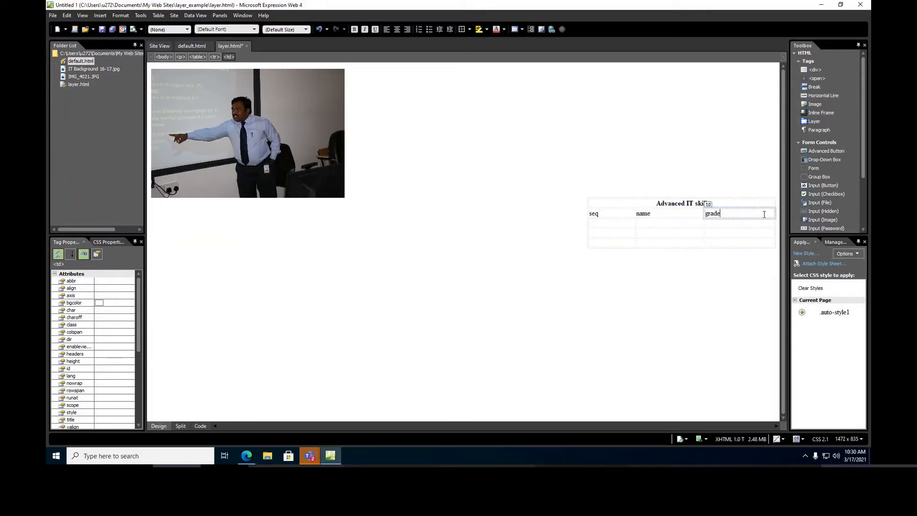
# Number the three remaining table rows 1, 2 and 3 in the seq column
pyautogui.click(632, 224)
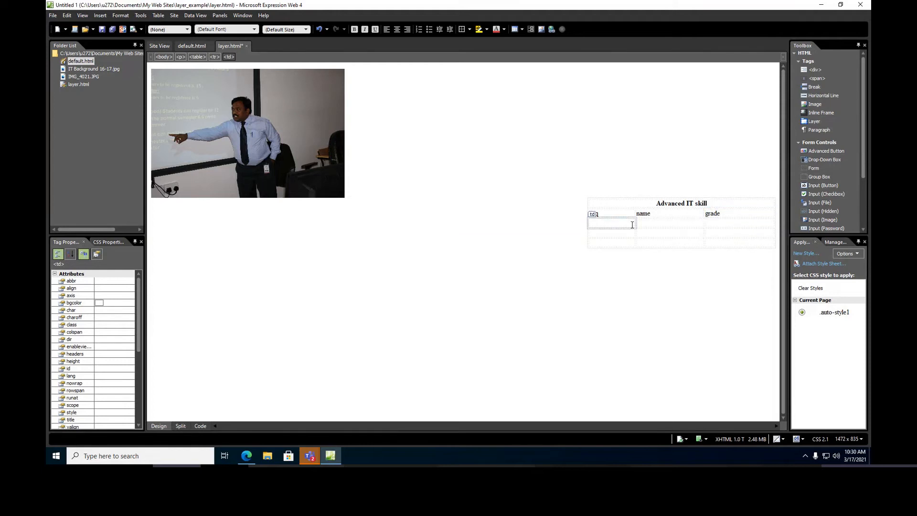
pyautogui.click(630, 232)
pyautogui.write('1')
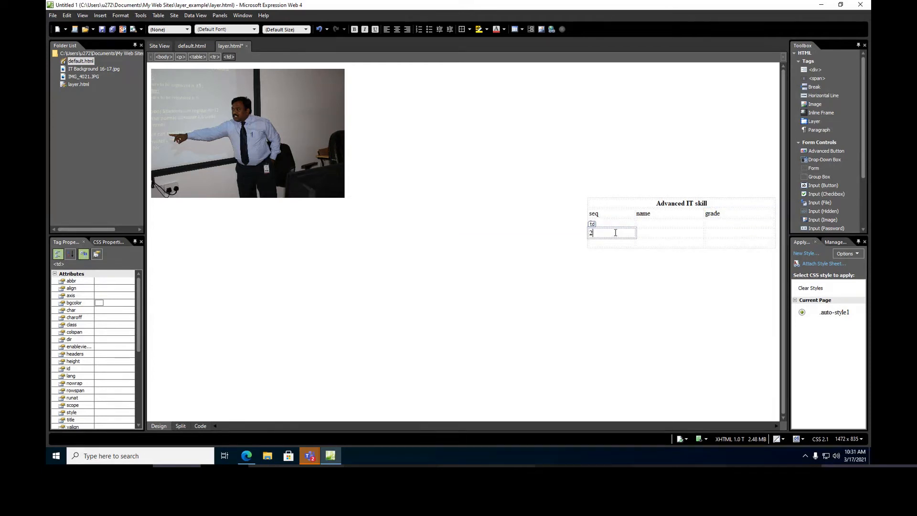
pyautogui.click(610, 244)
# Fill in a person's first name for each of the three numbered rows in the name column
pyautogui.click(642, 224)
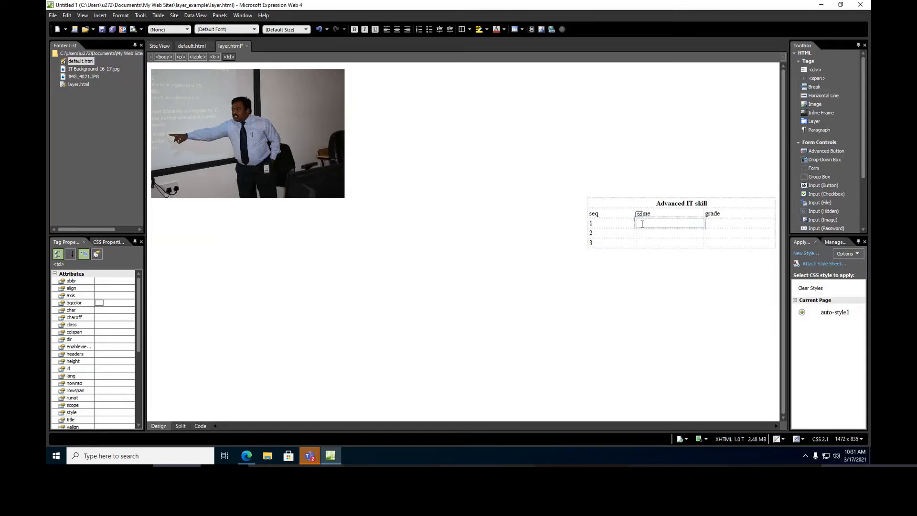
pyautogui.write('Anil')
pyautogui.click(649, 234)
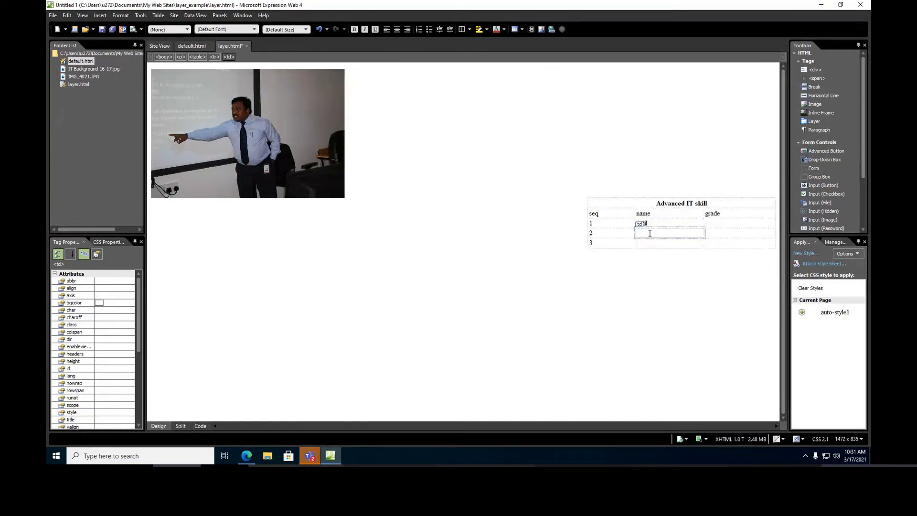
pyautogui.write('Abdulllah')
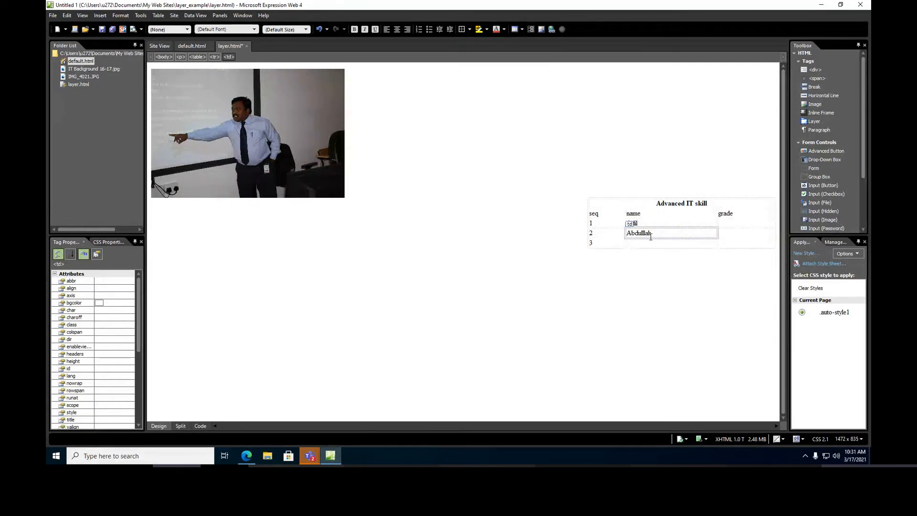
pyautogui.click(648, 243)
pyautogui.write('Afaf')
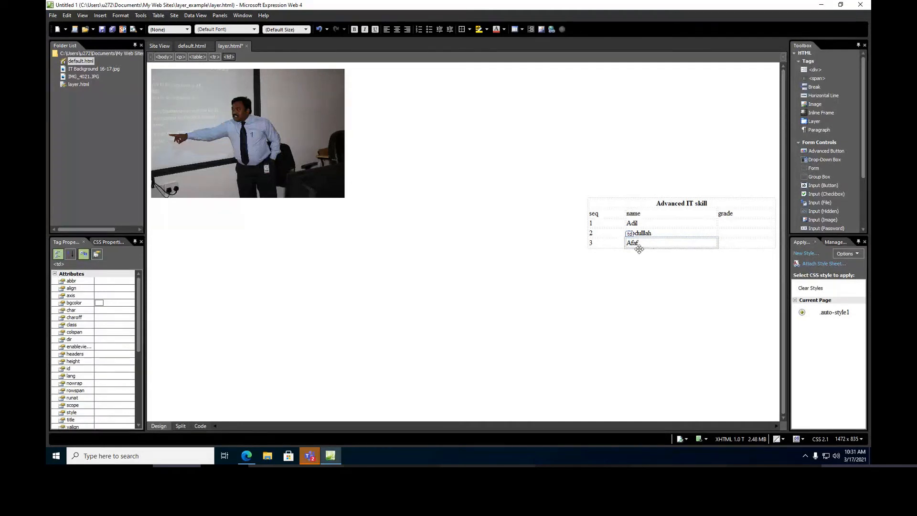
# Enter the grades 12, 10 and 15 for the three numbered rows in the grade column
pyautogui.click(735, 223)
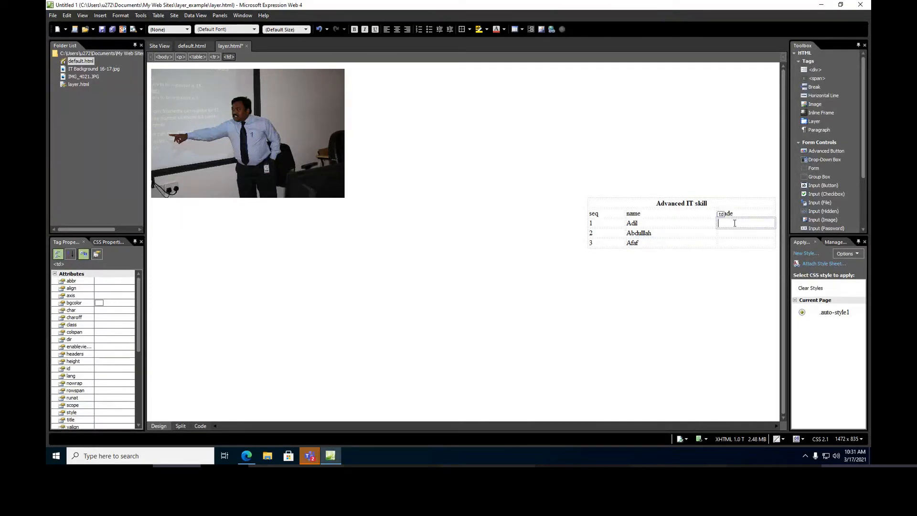
pyautogui.write('12')
pyautogui.press('Down')
pyautogui.write('15')
pyautogui.press('Down')
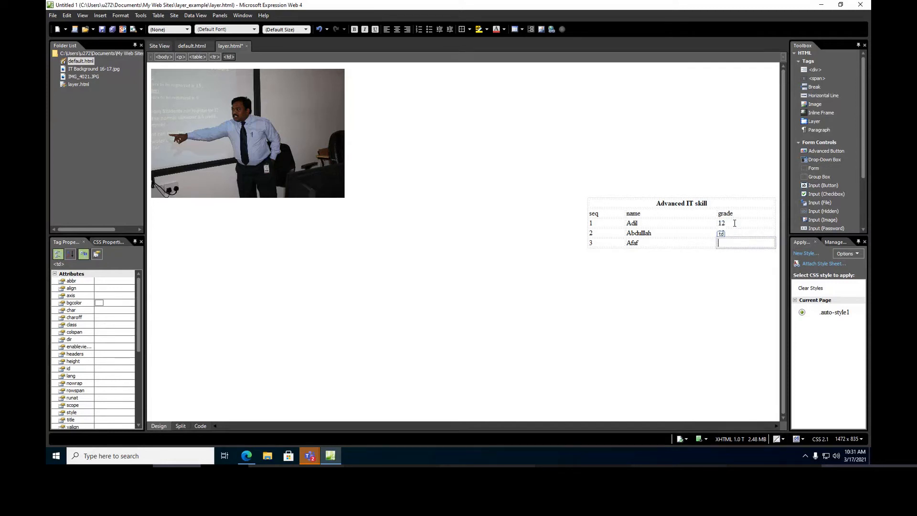
pyautogui.write('15')
# Give the whole table a green border of size 2 in its table properties
pyautogui.moveTo(639, 206); pyautogui.dragTo(751, 250)
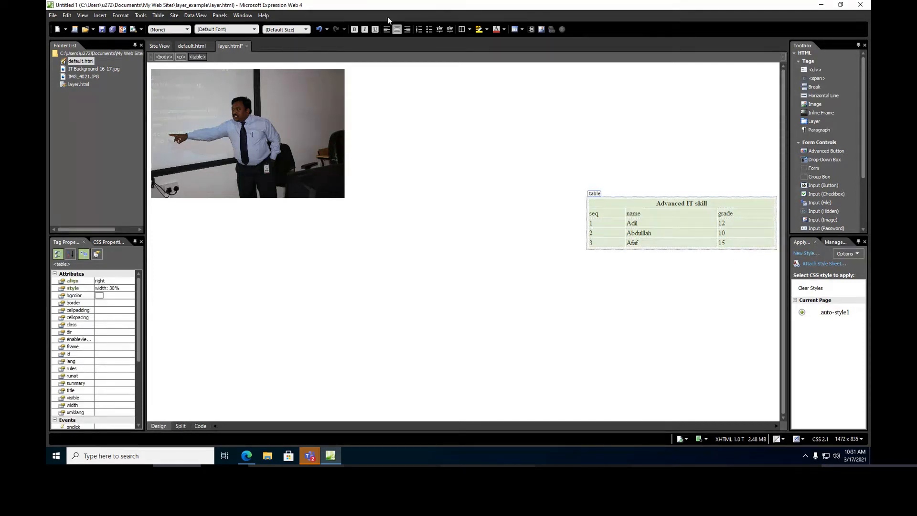
pyautogui.rightClick(606, 201)
pyautogui.click(159, 16)
pyautogui.moveTo(186, 106)
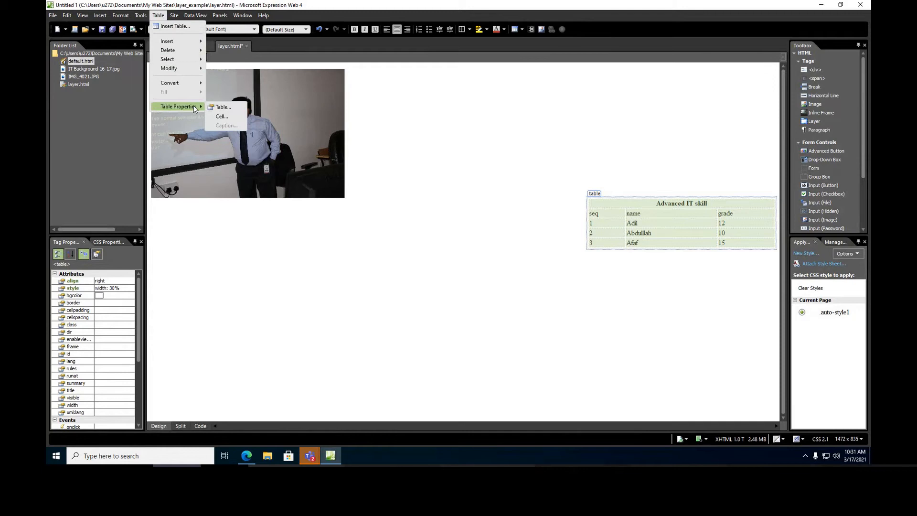
pyautogui.click(221, 105)
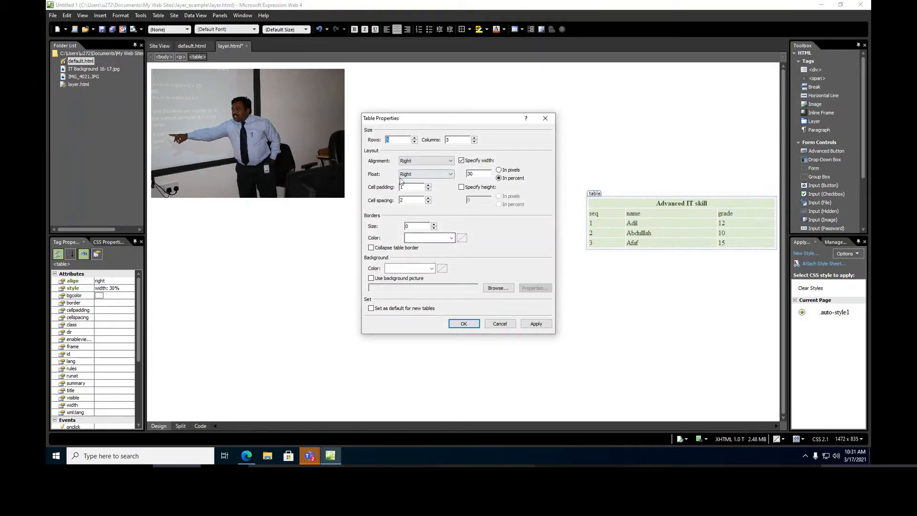
pyautogui.click(434, 225)
pyautogui.click(451, 238)
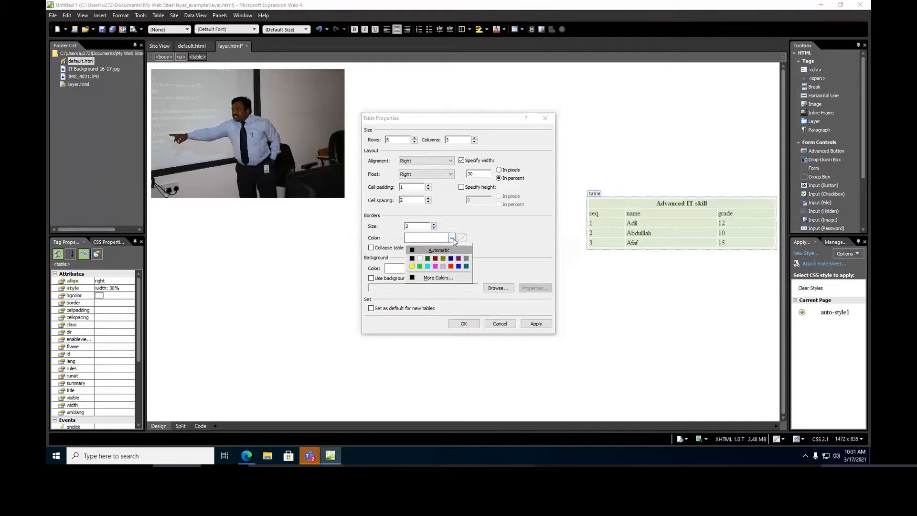
pyautogui.click(427, 259)
pyautogui.click(463, 323)
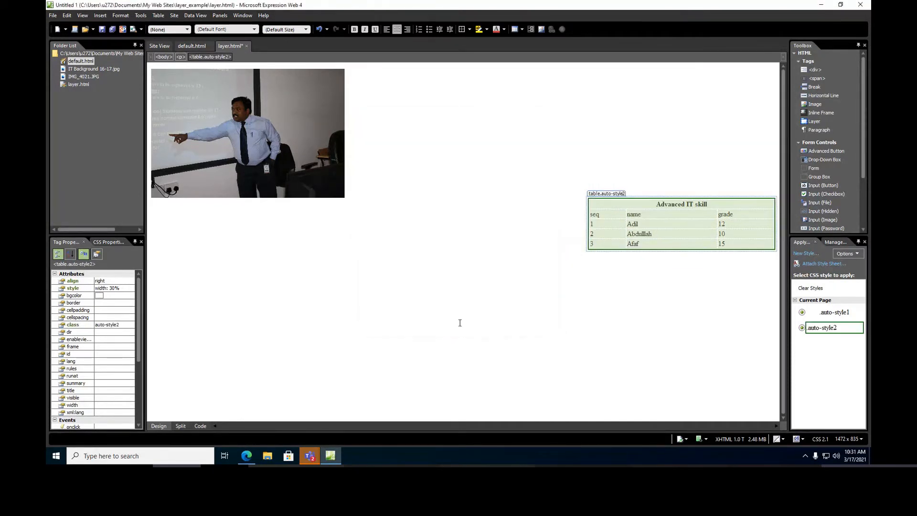
pyautogui.click(703, 301)
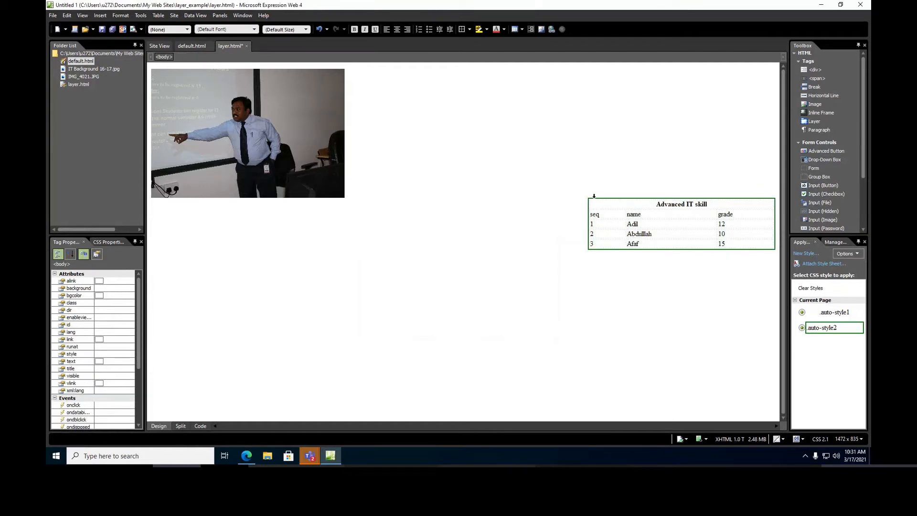
# Try aligning the picture to the right beside the table, and set it to left alignment instead
pyautogui.click(276, 86)
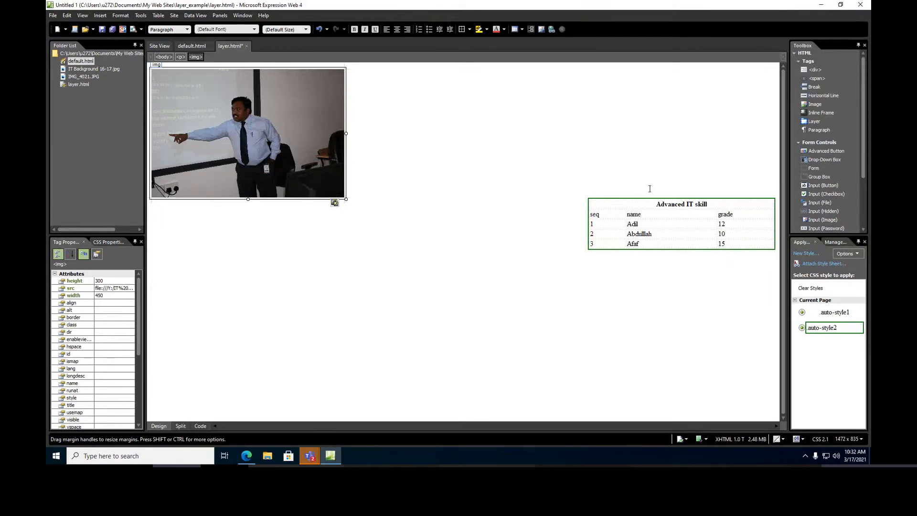
pyautogui.click(406, 30)
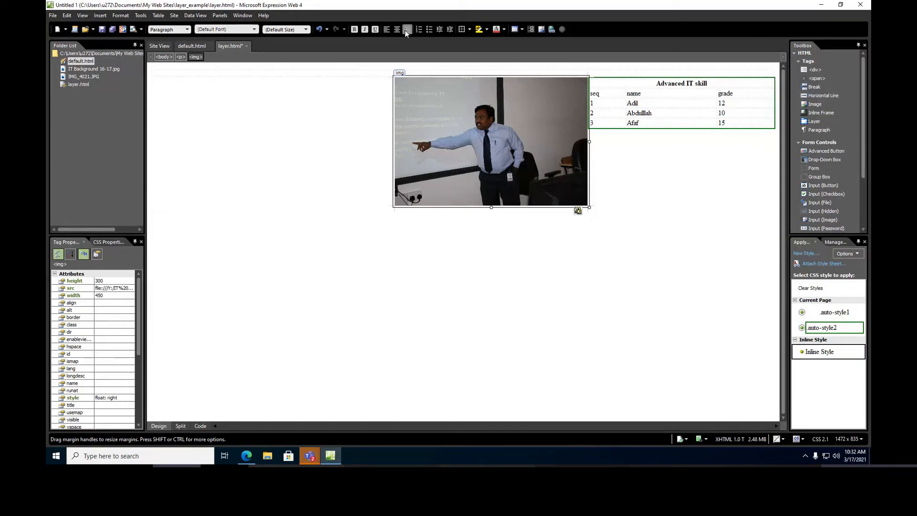
pyautogui.click(386, 30)
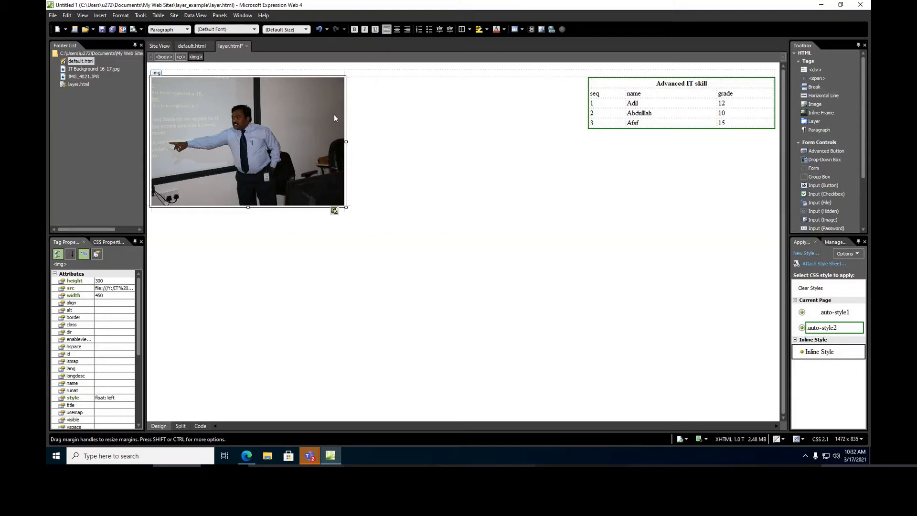
pyautogui.click(418, 251)
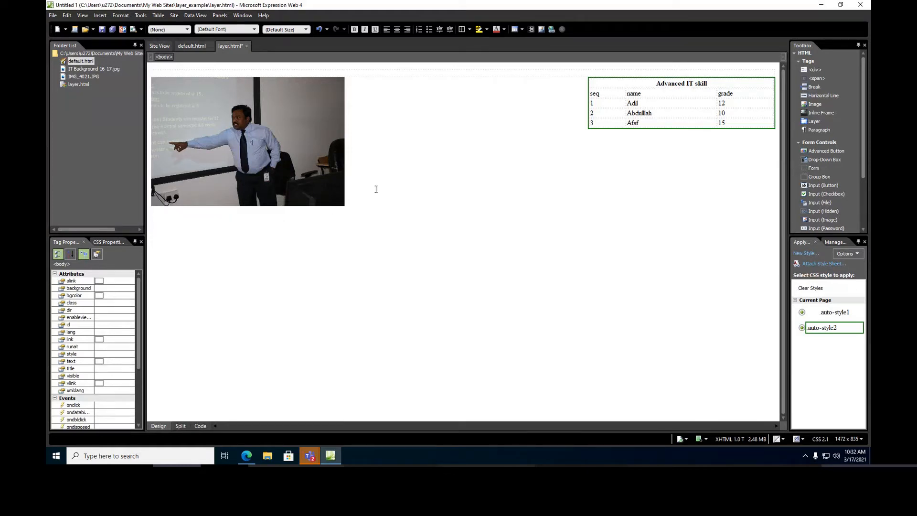
# Insert a new HTML layer on the page
pyautogui.click(101, 16)
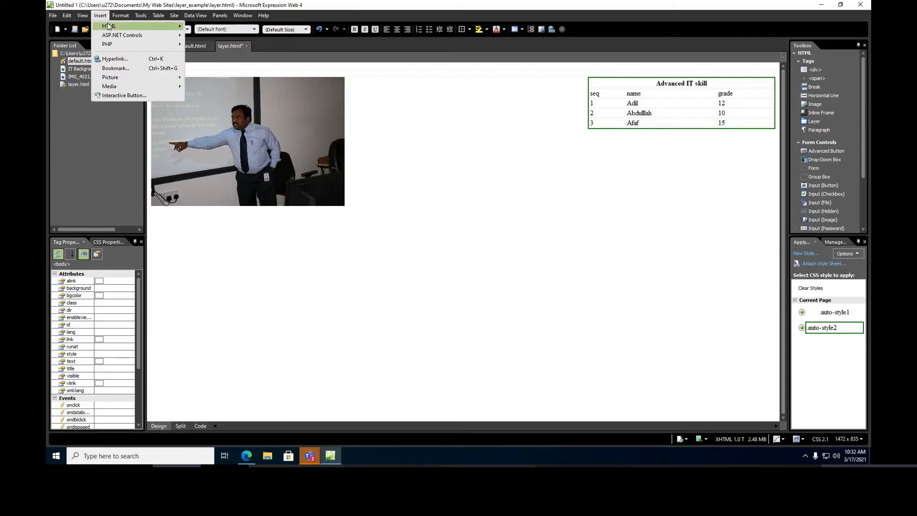
pyautogui.moveTo(110, 27)
pyautogui.click(207, 82)
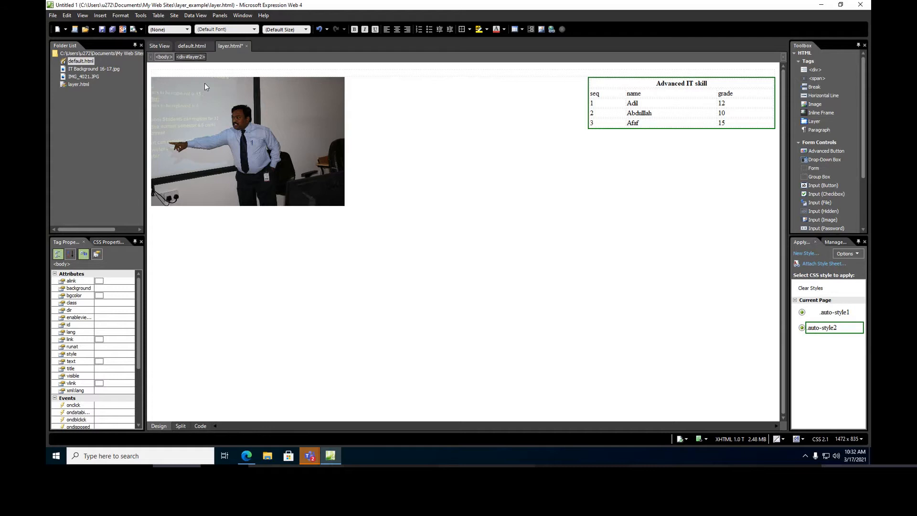
# Enlarge the new layer below the picture to about 398 by 233 px and place the cursor inside it
pyautogui.click(191, 57)
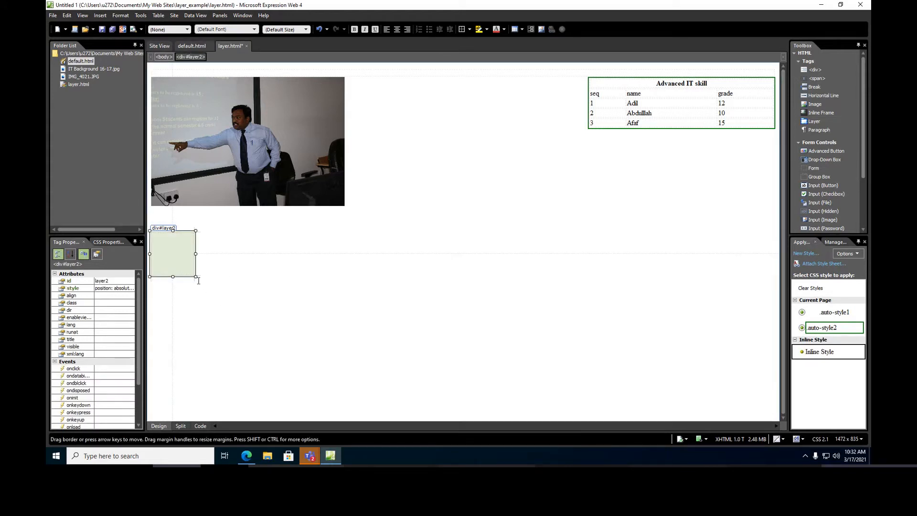
pyautogui.moveTo(196, 276); pyautogui.dragTo(324, 334)
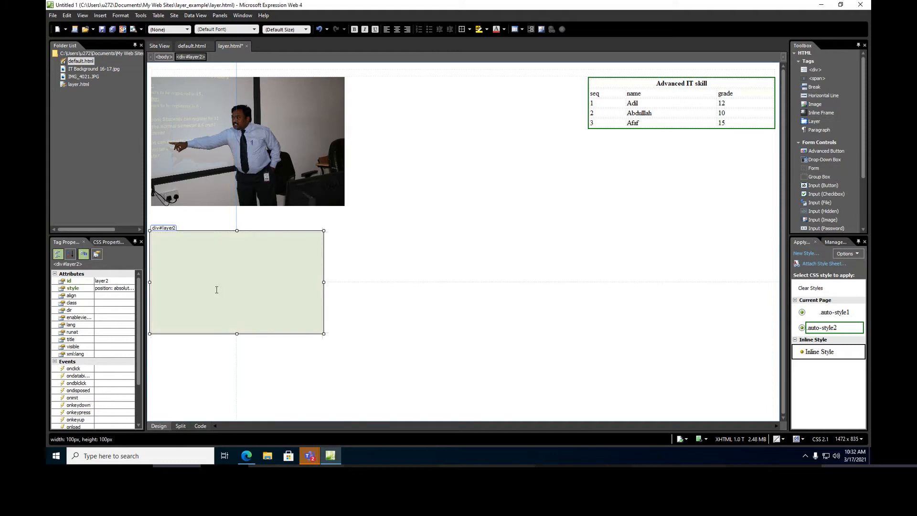
pyautogui.click(159, 242)
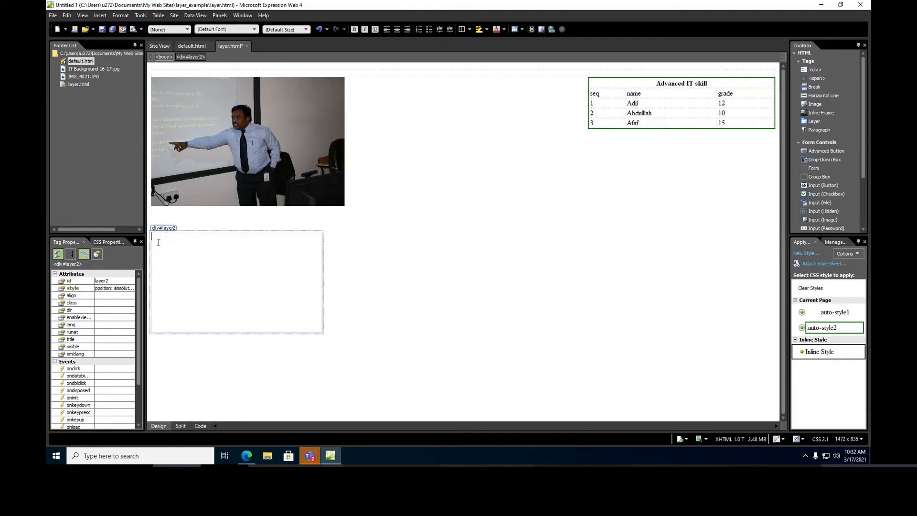
# Insert the picture IMG_4018 from file into the empty layer
pyautogui.click(100, 16)
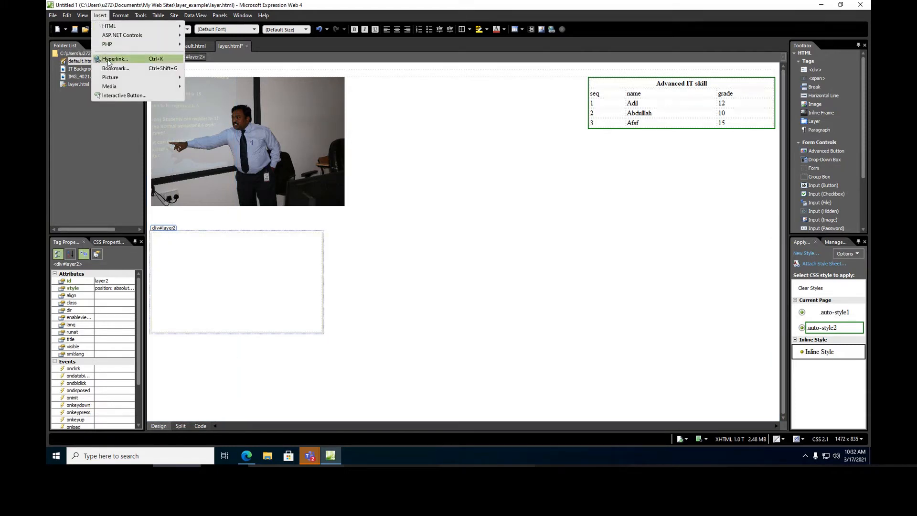
pyautogui.moveTo(128, 79)
pyautogui.click(222, 76)
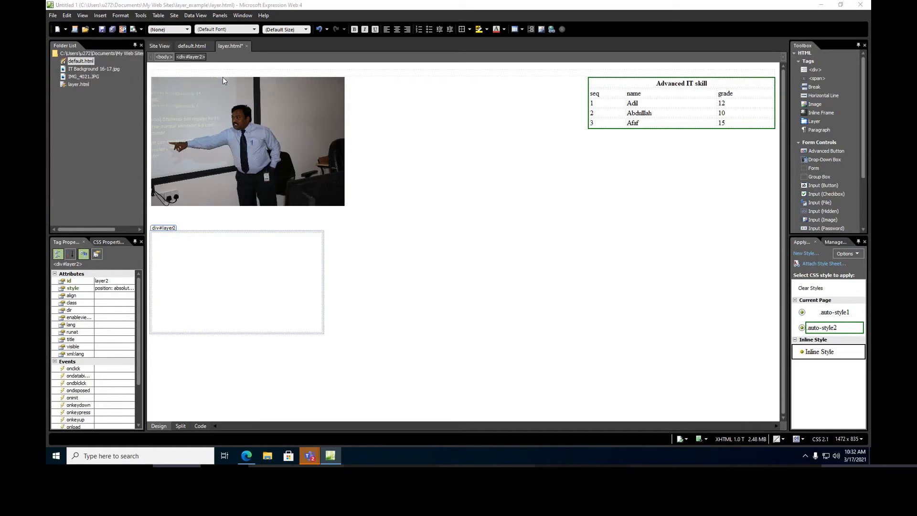
pyautogui.click(263, 144)
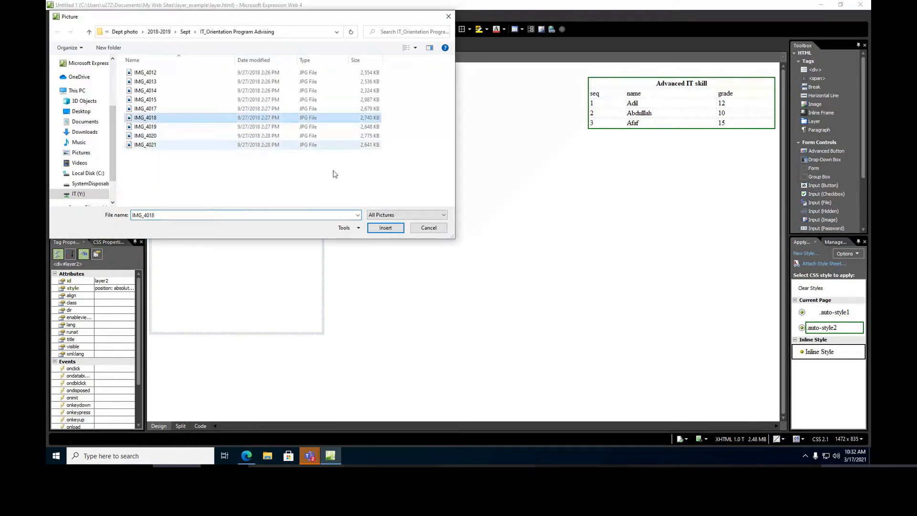
pyautogui.click(385, 228)
pyautogui.click(476, 239)
# Set the inserted picture's width to 200 pixels with its aspect ratio kept, and stretch it to about 389 by 234 px to fill the layer
pyautogui.rightClick(377, 256)
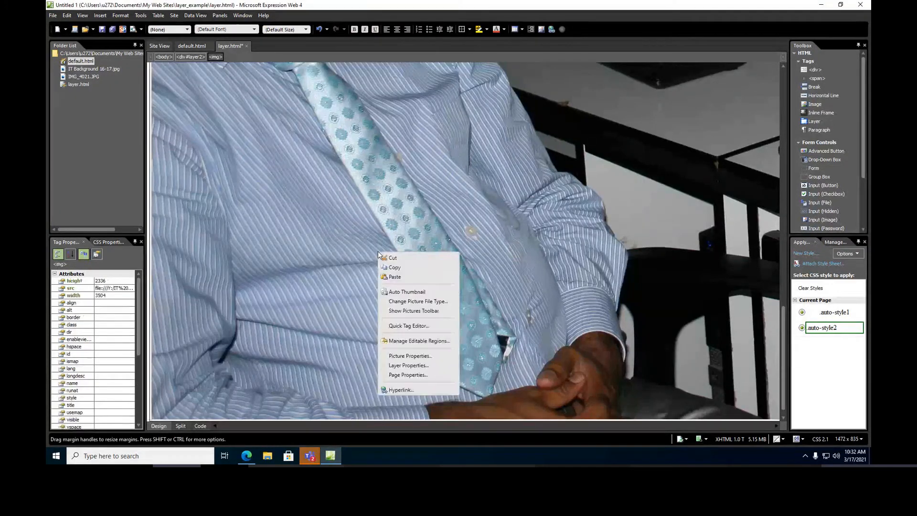
pyautogui.click(408, 355)
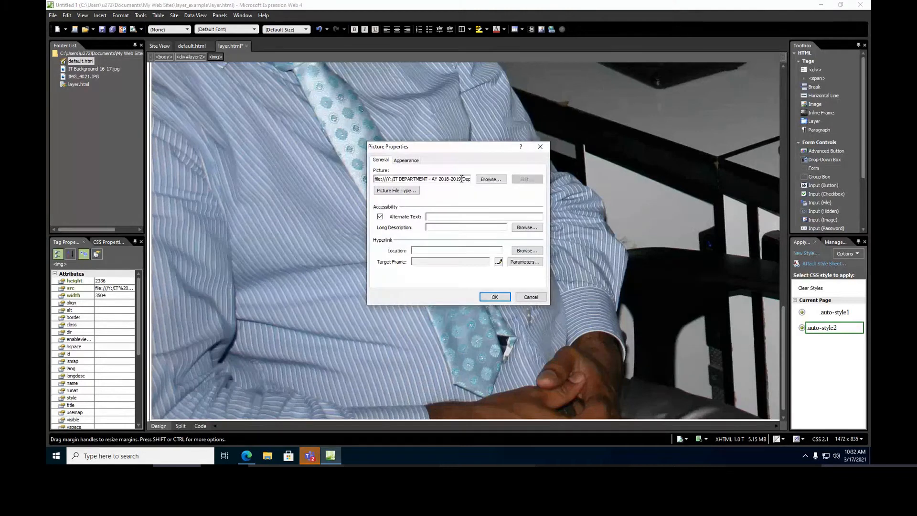
pyautogui.click(406, 160)
pyautogui.doubleClick(461, 252)
pyautogui.write('200')
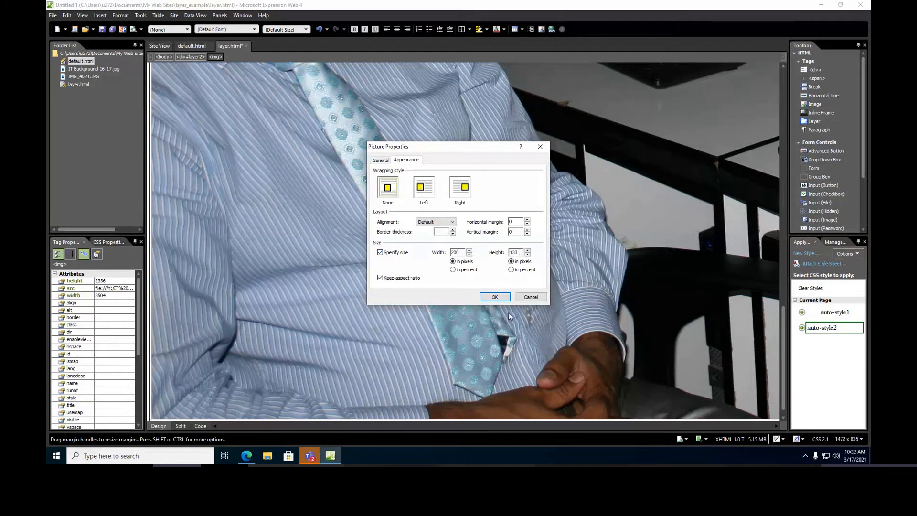
pyautogui.click(495, 297)
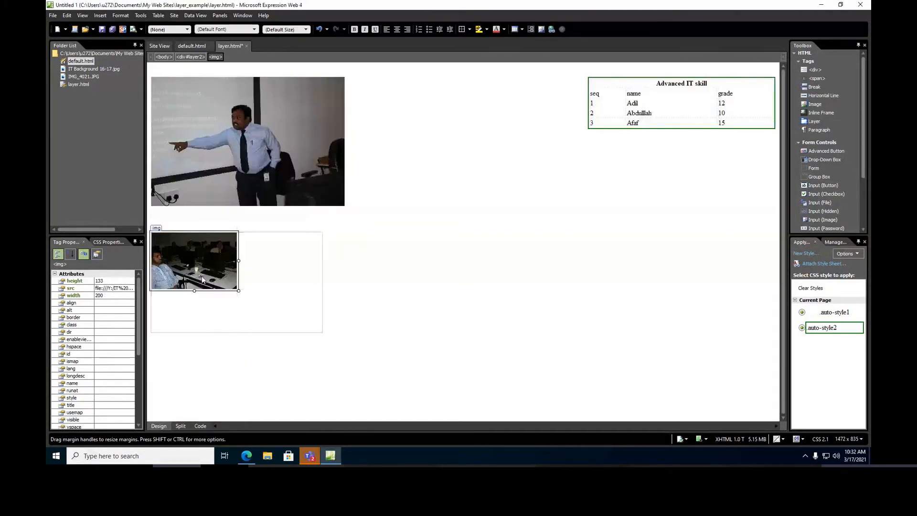
pyautogui.moveTo(238, 290); pyautogui.dragTo(319, 334)
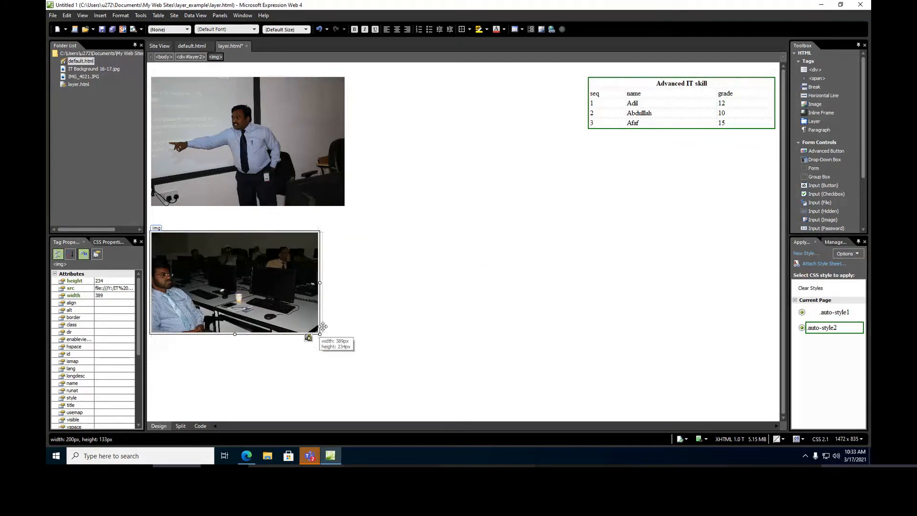
# Move the layer over the first picture and over the table, and place it in the gap between them
pyautogui.click(320, 313)
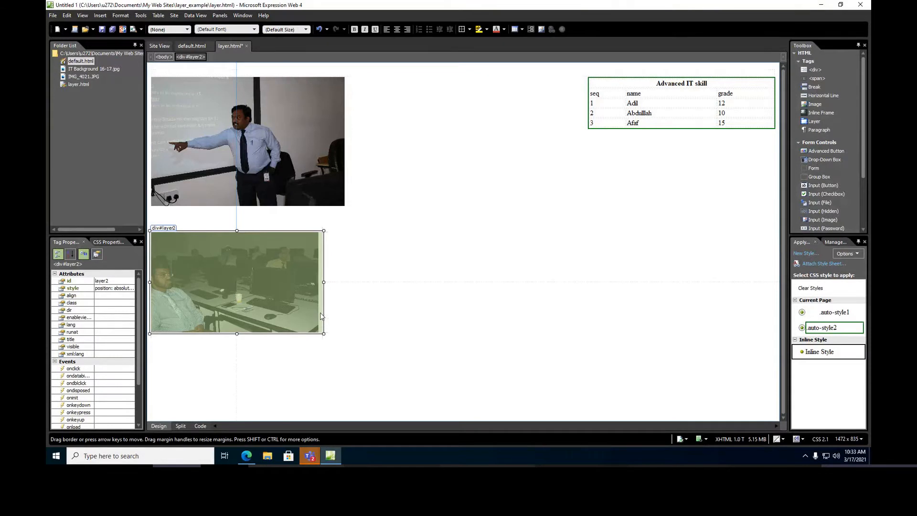
pyautogui.click(312, 343)
pyautogui.moveTo(321, 332); pyautogui.dragTo(343, 222)
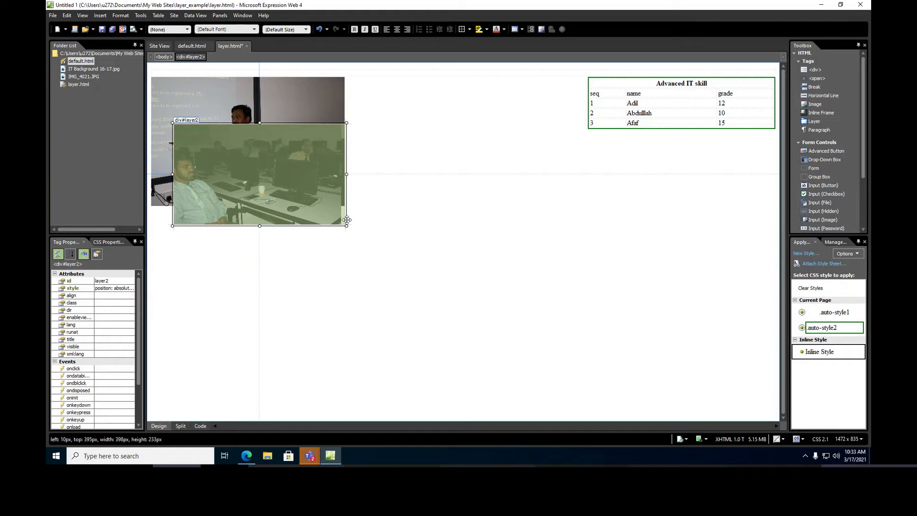
pyautogui.moveTo(345, 219); pyautogui.dragTo(646, 177)
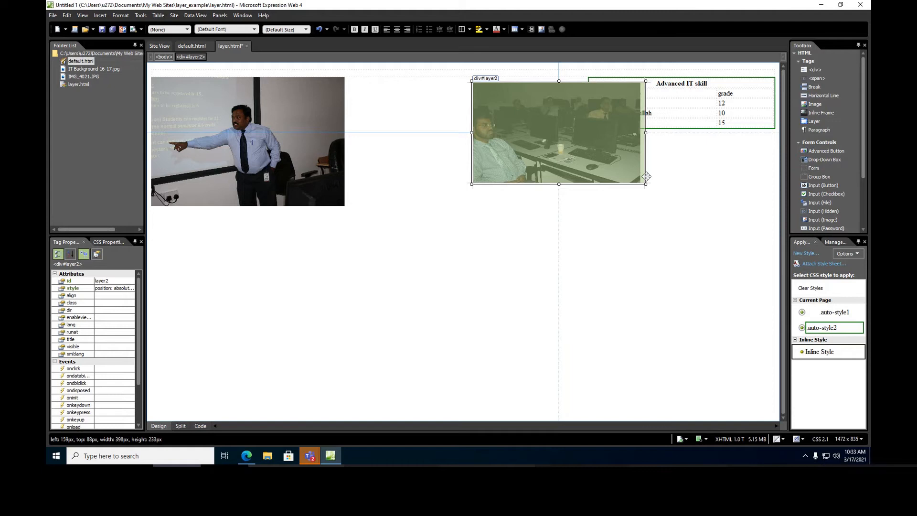
pyautogui.moveTo(646, 176); pyautogui.dragTo(577, 207)
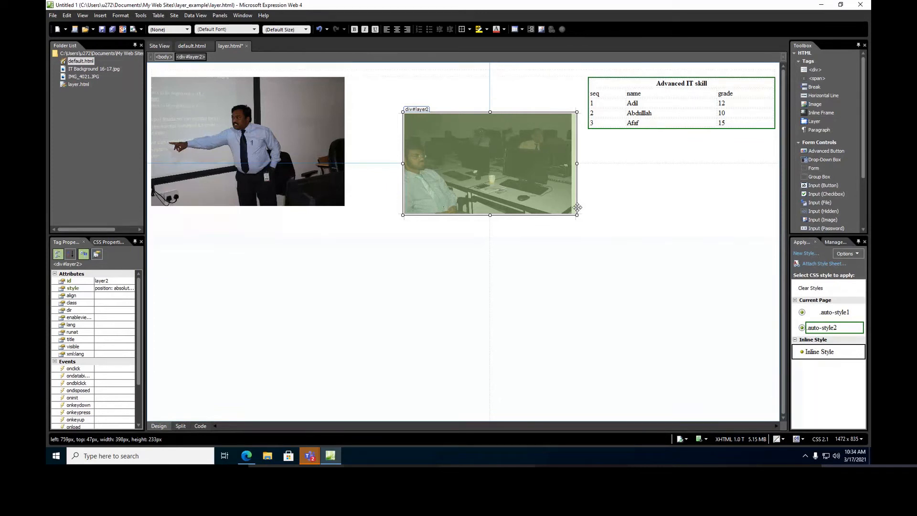
# Save the page together with its embedded pictures IMG_4013.JPG and IMG_4018.JPG in the site folder
pyautogui.click(101, 30)
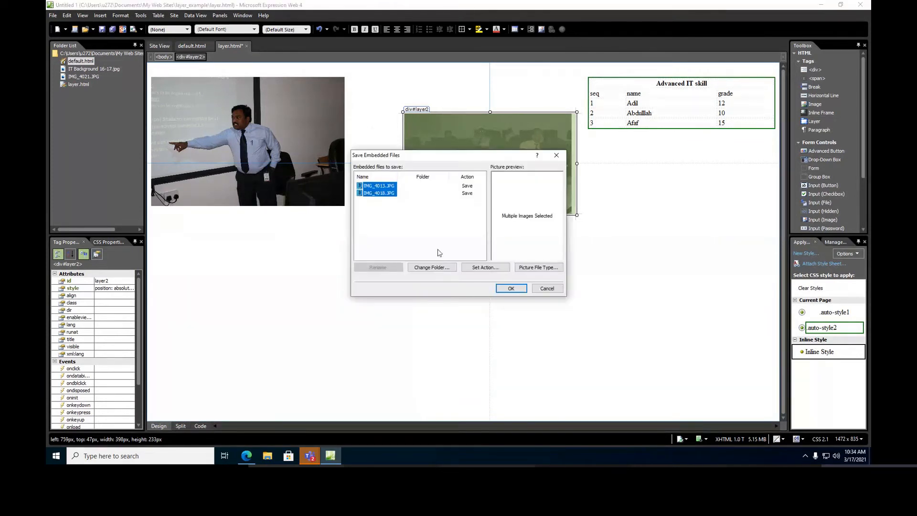
pyautogui.click(510, 289)
pyautogui.click(357, 288)
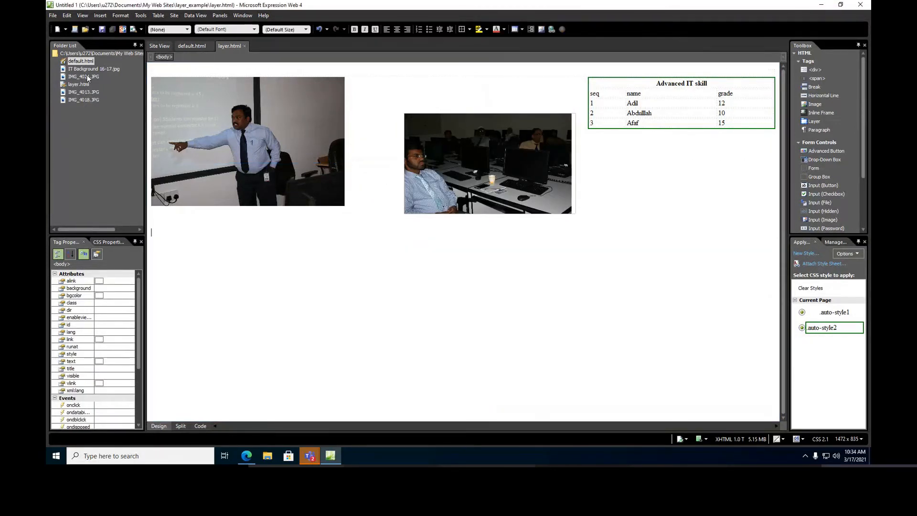
# Preview default.html in Internet Explorer, postponing the browser setup, and close the browser
pyautogui.click(86, 61)
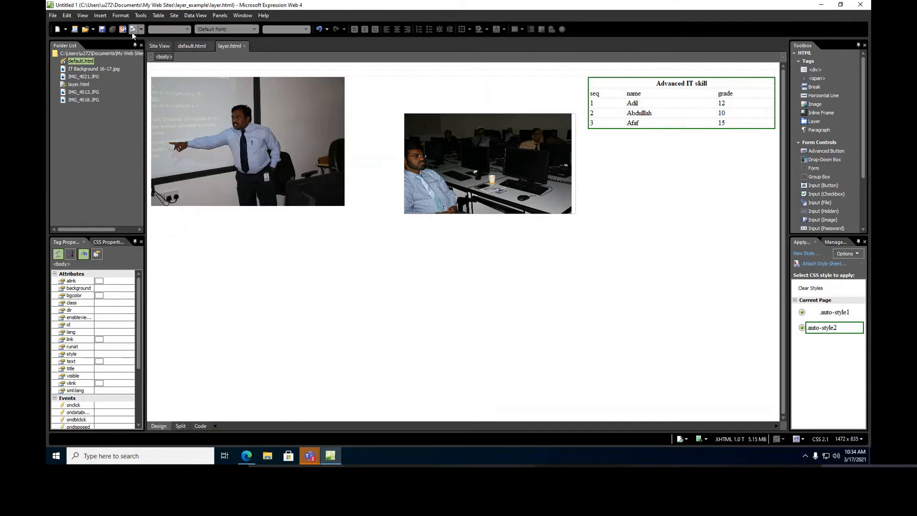
pyautogui.click(132, 30)
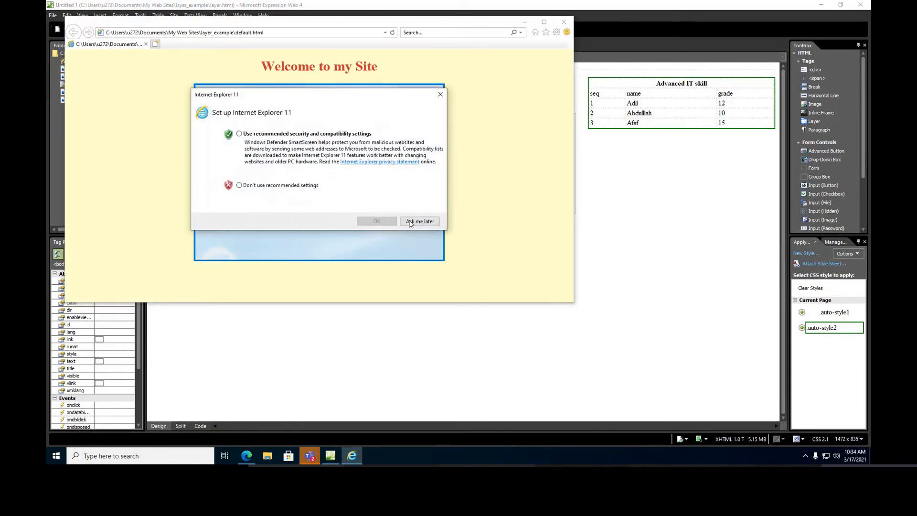
pyautogui.click(416, 222)
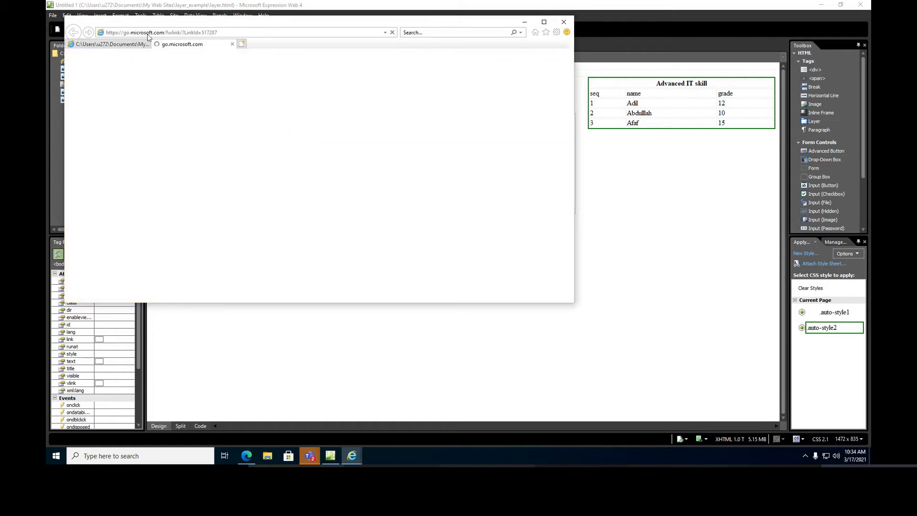
pyautogui.click(232, 44)
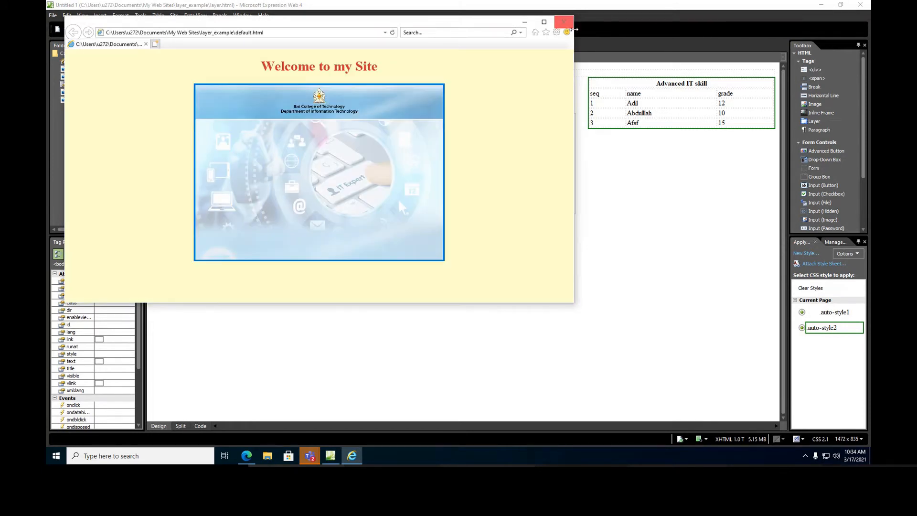
pyautogui.click(563, 22)
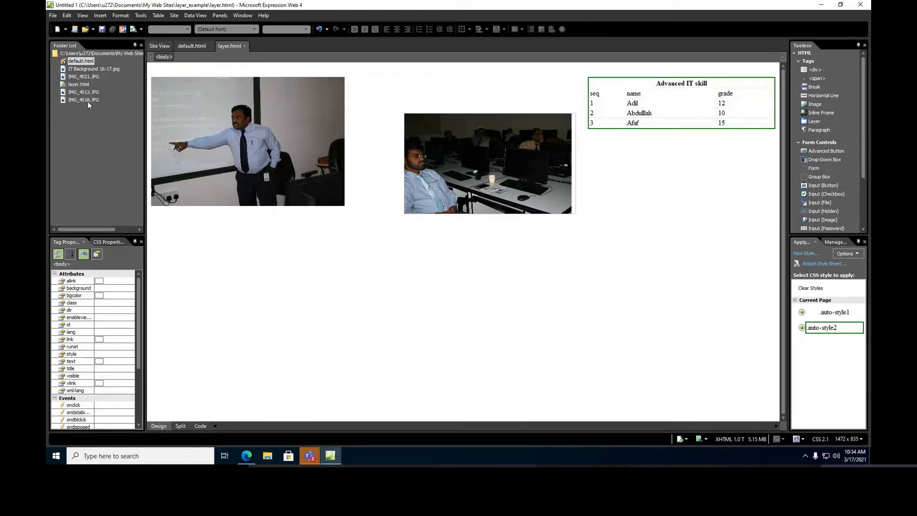
# Create a new folder named images in the site's root folder
pyautogui.rightClick(73, 54)
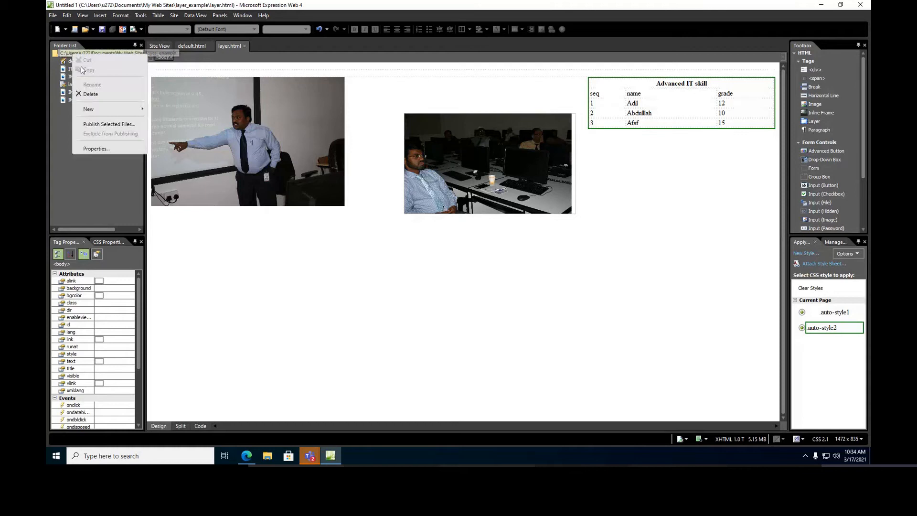
pyautogui.moveTo(88, 109)
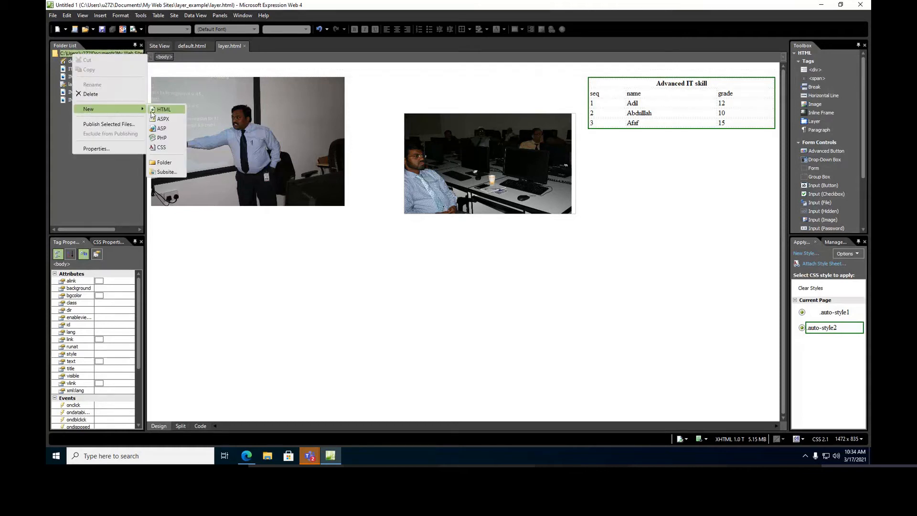
pyautogui.click(166, 165)
pyautogui.write('images')
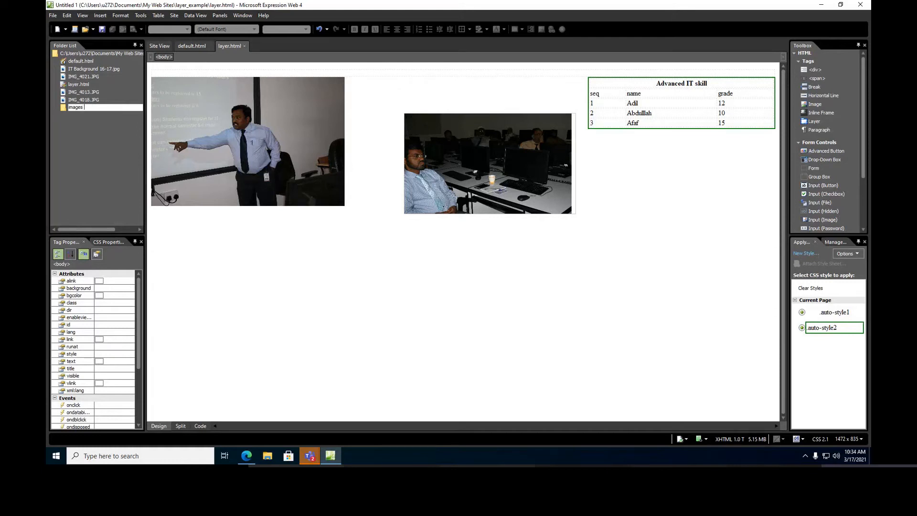
pyautogui.press('Return')
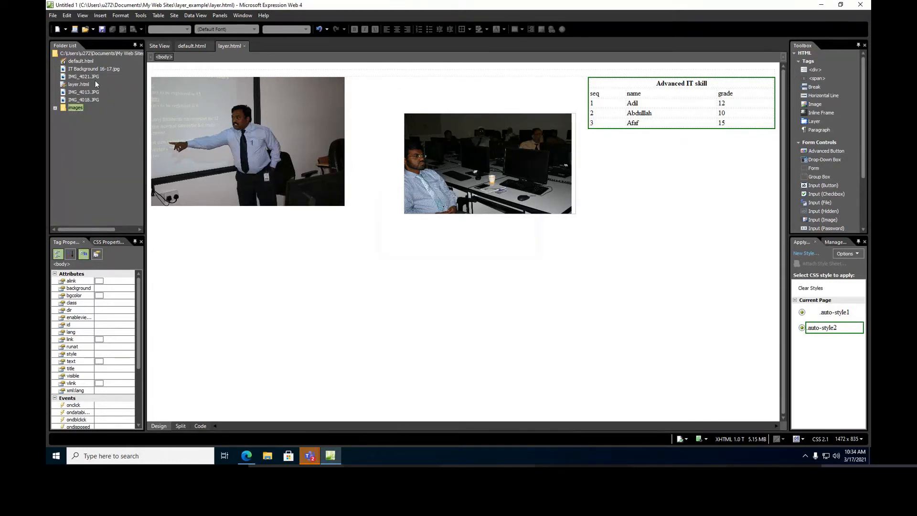
# Move IT Background 16-17.jpg, IMG_4021.JPG, IMG_4013.JPG and IMG_4018.JPG into the images folder
pyautogui.click(87, 69)
pyautogui.keyDown('ctrl'); pyautogui.click(85, 77); pyautogui.keyUp('ctrl')
pyautogui.keyDown('ctrl'); pyautogui.click(88, 91); pyautogui.keyUp('ctrl')
pyautogui.keyDown('ctrl'); pyautogui.click(87, 99); pyautogui.keyUp('ctrl')
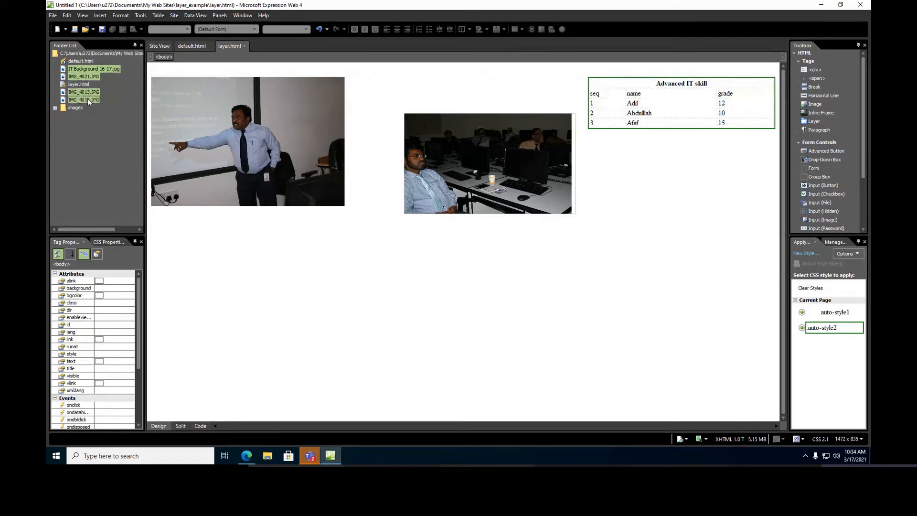
pyautogui.moveTo(84, 91); pyautogui.dragTo(76, 108)
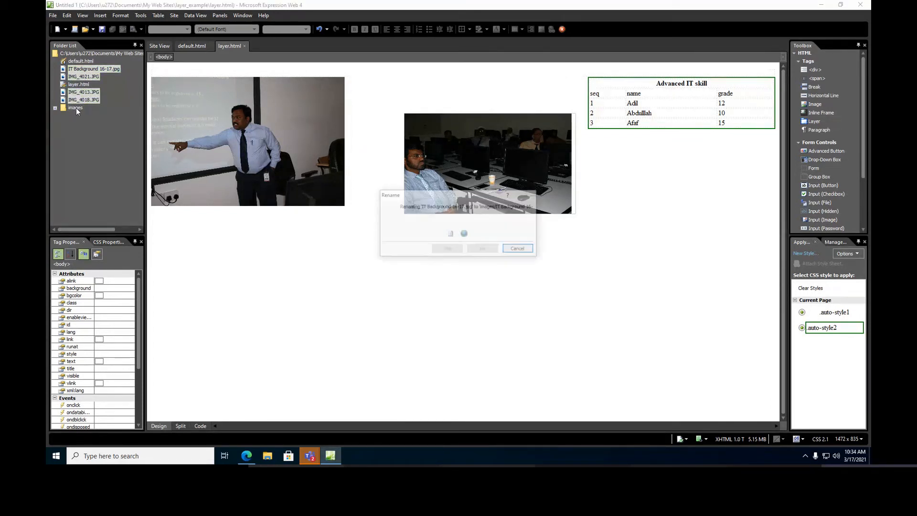
# Preview layer.html in Internet Explorer
pyautogui.click(78, 69)
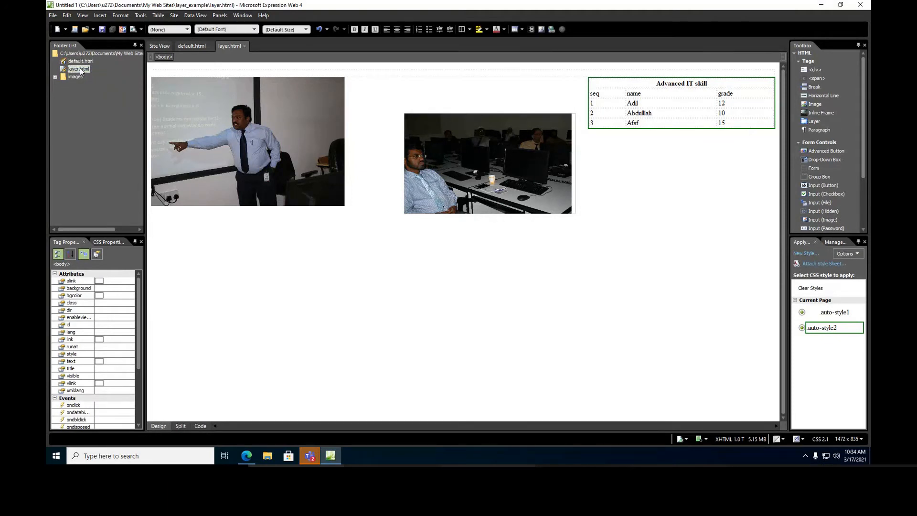
pyautogui.rightClick(81, 71)
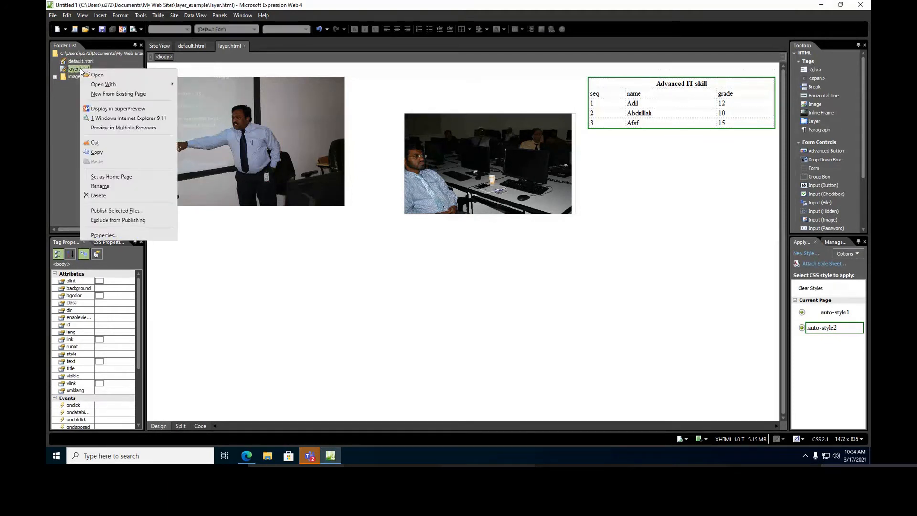
pyautogui.click(110, 120)
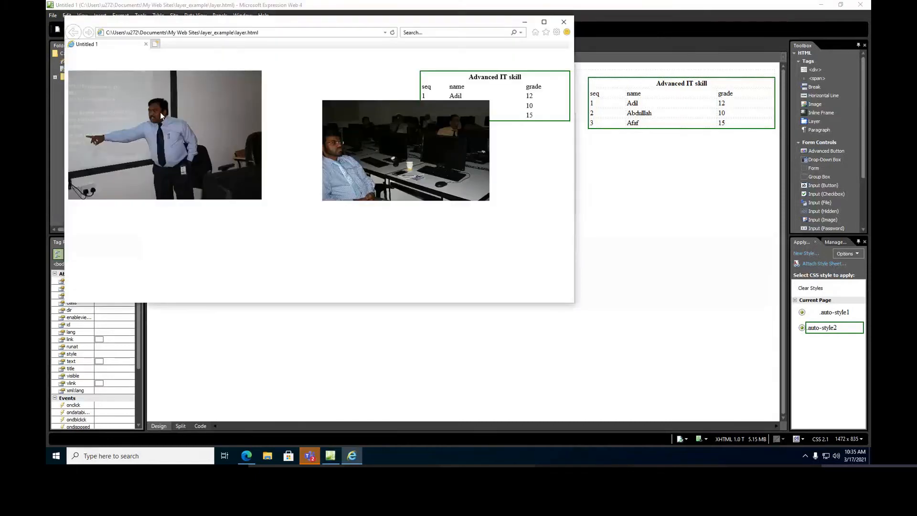
# Check the page layout at full-screen, narrow and wide browser window sizes, and dismiss the add-on notice
pyautogui.click(544, 23)
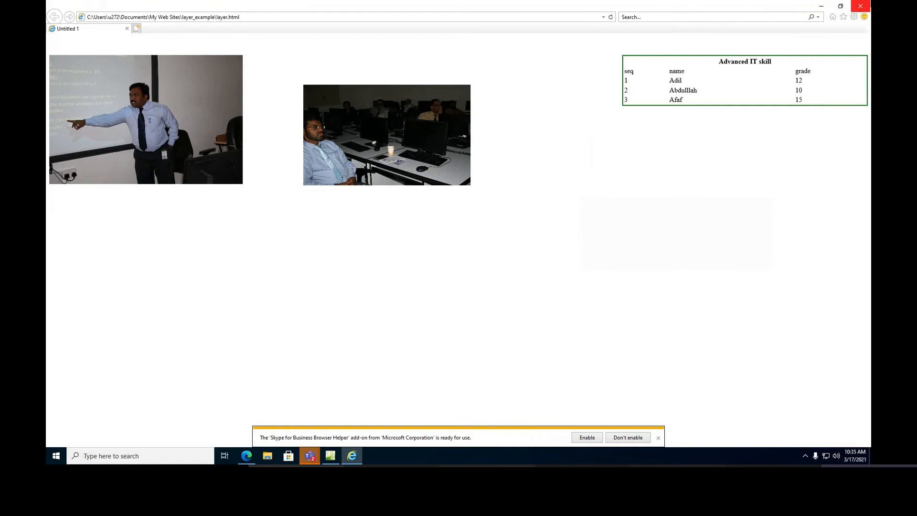
pyautogui.click(841, 7)
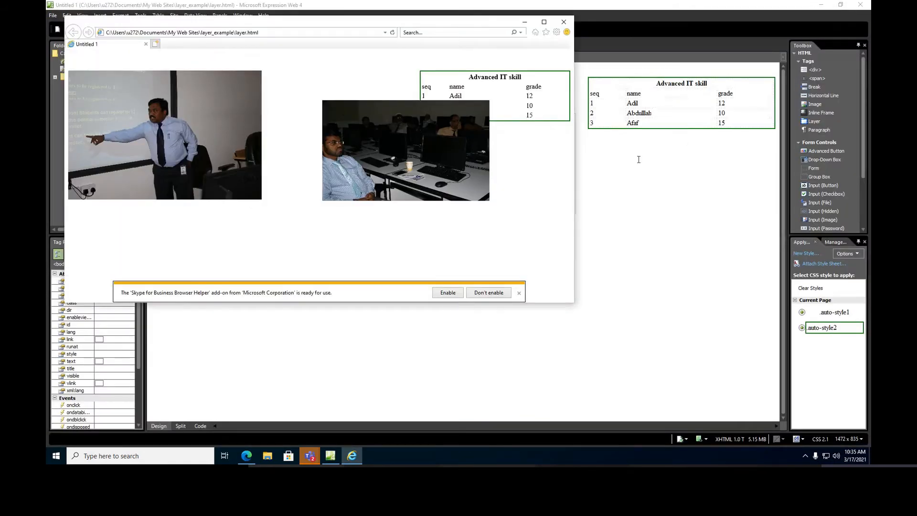
pyautogui.moveTo(576, 163); pyautogui.dragTo(320, 189)
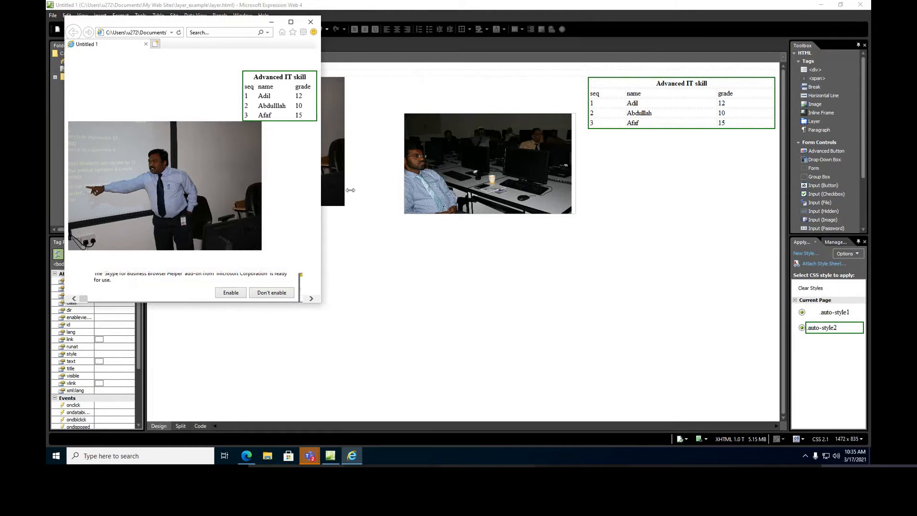
pyautogui.moveTo(320, 189); pyautogui.dragTo(692, 191)
pyautogui.click(517, 292)
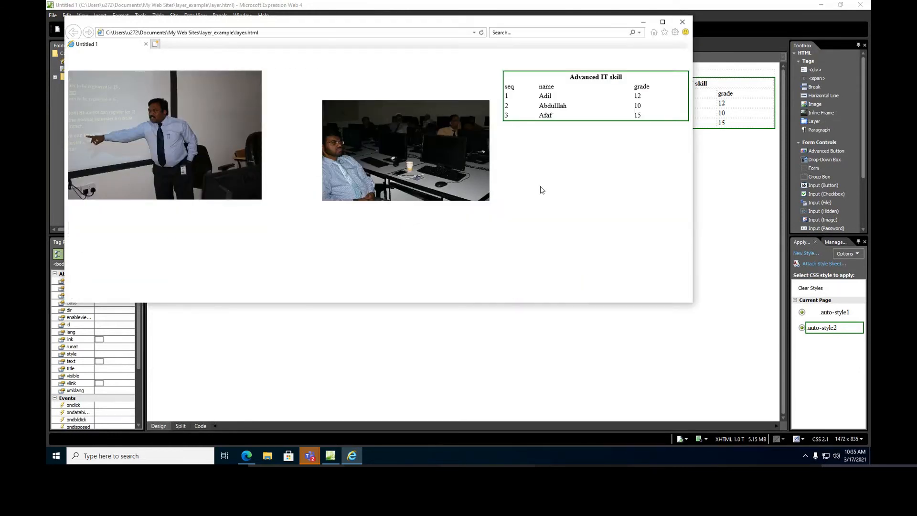
# Compare how the previewed table and pictures shift at narrow and wide browser widths, and close the preview
pyautogui.moveTo(693, 148); pyautogui.dragTo(727, 220)
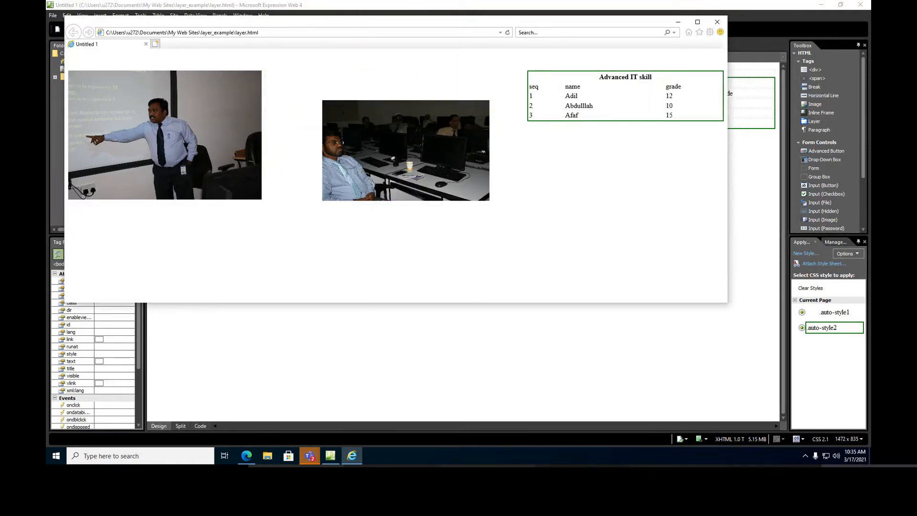
pyautogui.moveTo(727, 173); pyautogui.dragTo(731, 224)
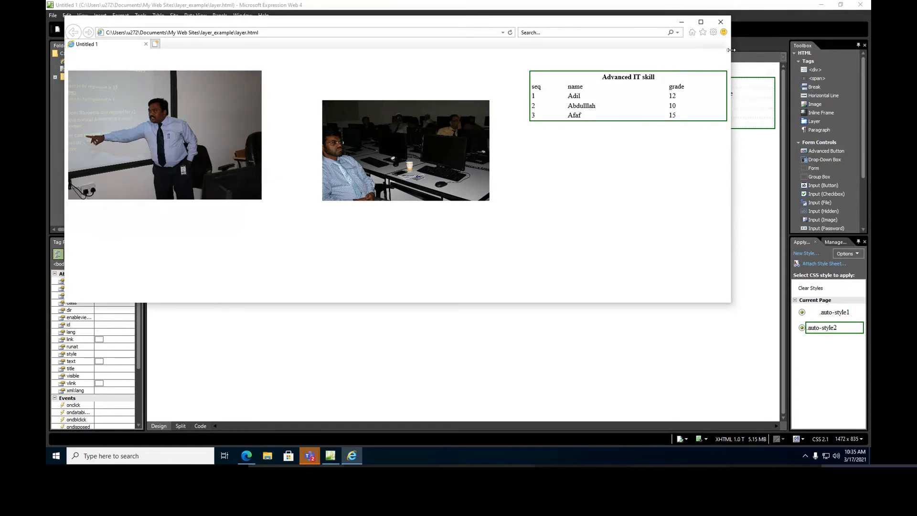
pyautogui.moveTo(730, 50); pyautogui.dragTo(287, 55)
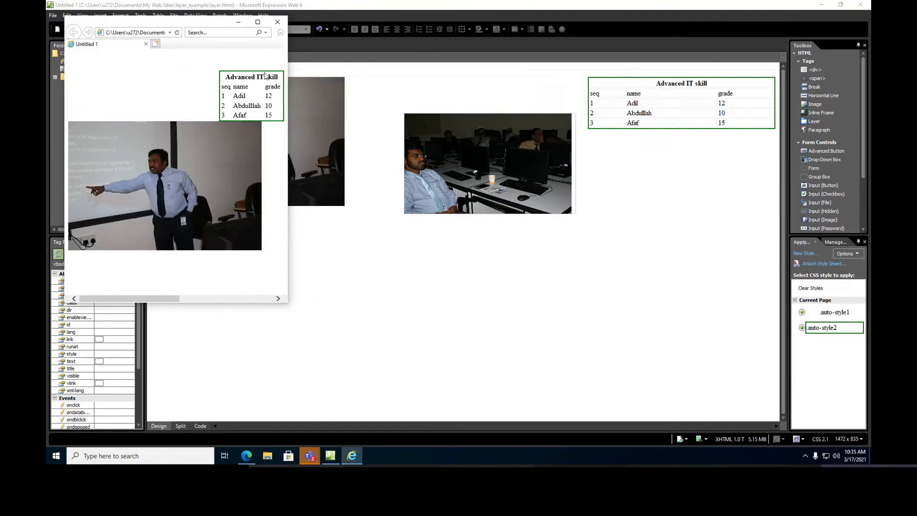
pyautogui.moveTo(288, 82); pyautogui.dragTo(740, 128)
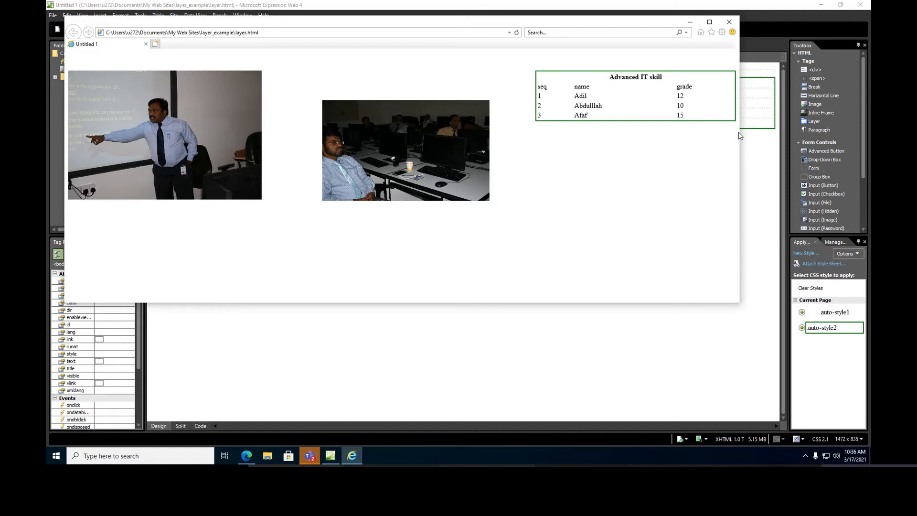
pyautogui.click(729, 22)
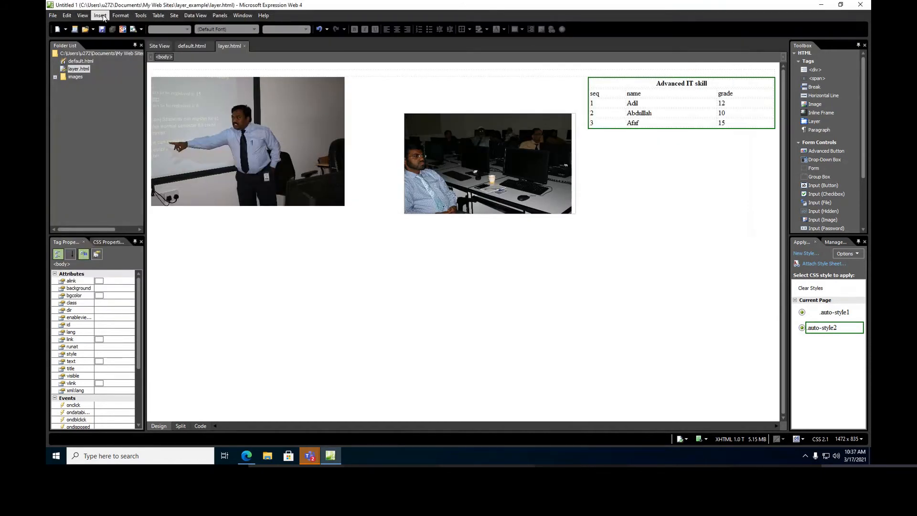
# Create a new One Page Site named layer_example2 and open its default.html page
pyautogui.click(174, 17)
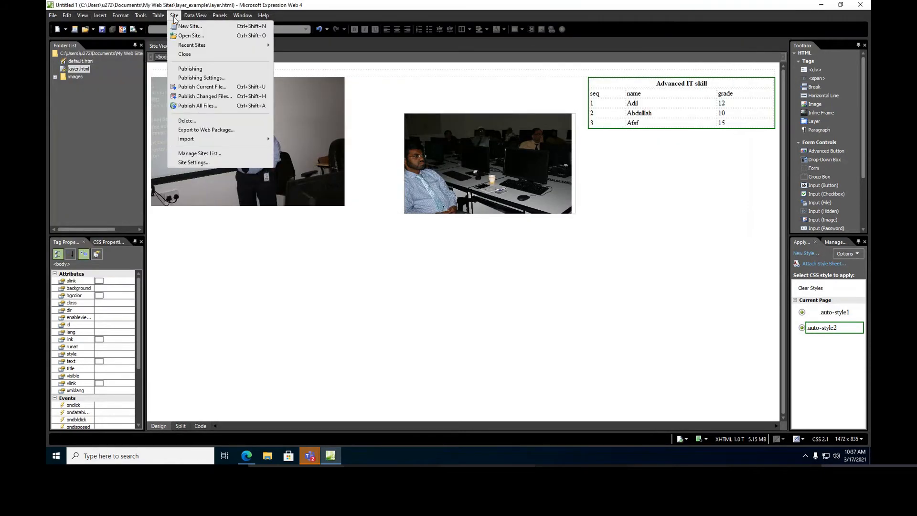
pyautogui.click(186, 26)
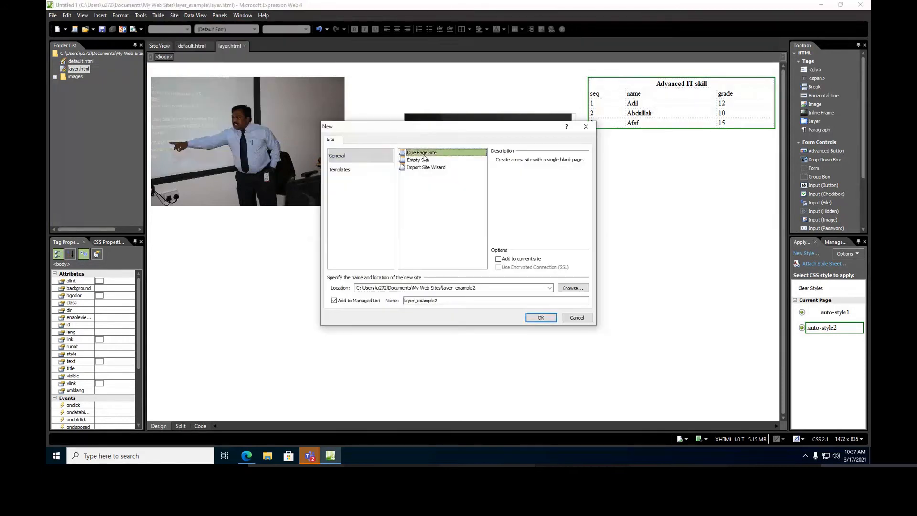
pyautogui.click(541, 319)
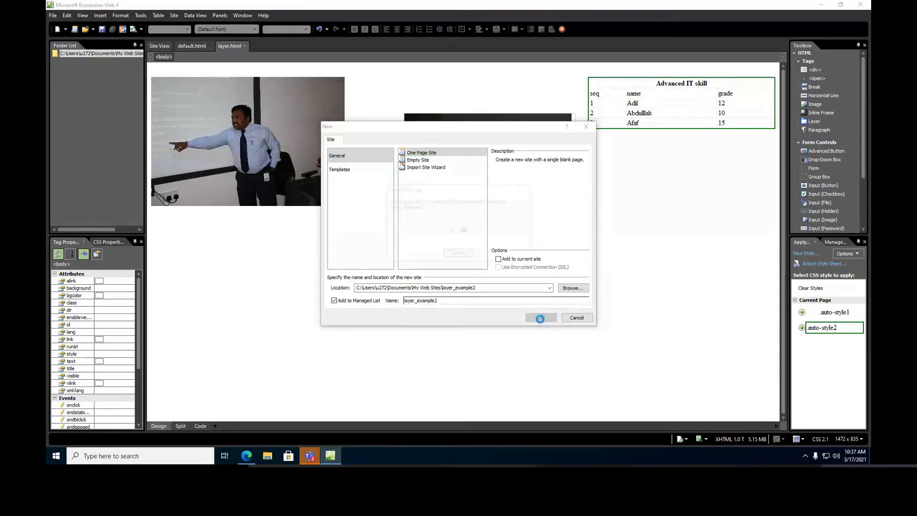
pyautogui.doubleClick(80, 61)
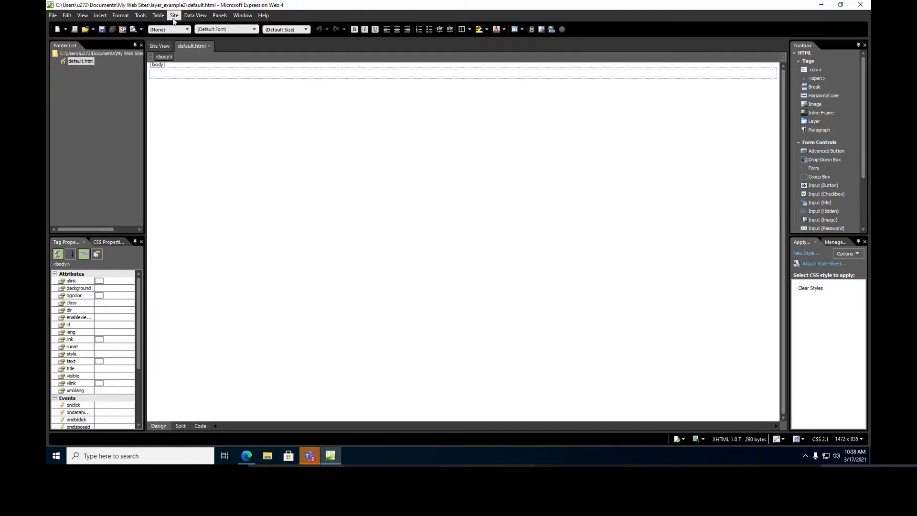
# Create a new frames page using the Banner and Contents layout
pyautogui.click(51, 17)
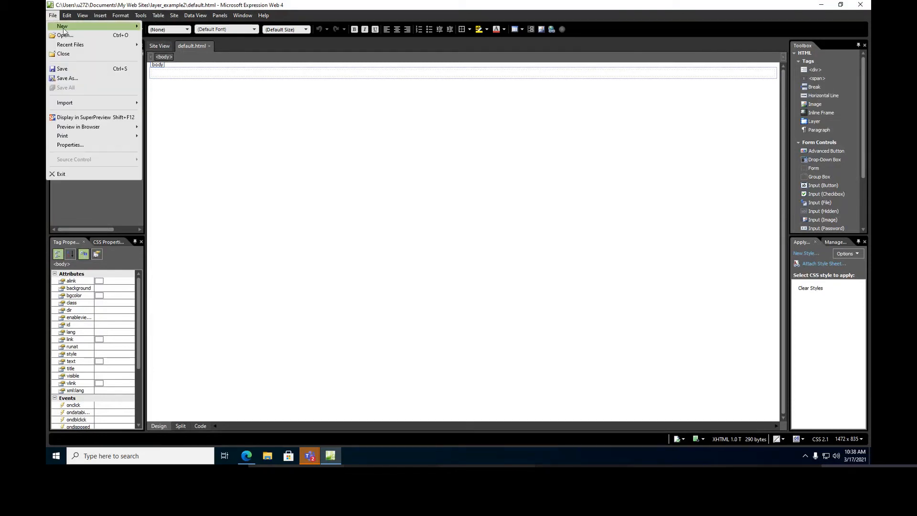
pyautogui.moveTo(65, 27)
pyautogui.click(162, 30)
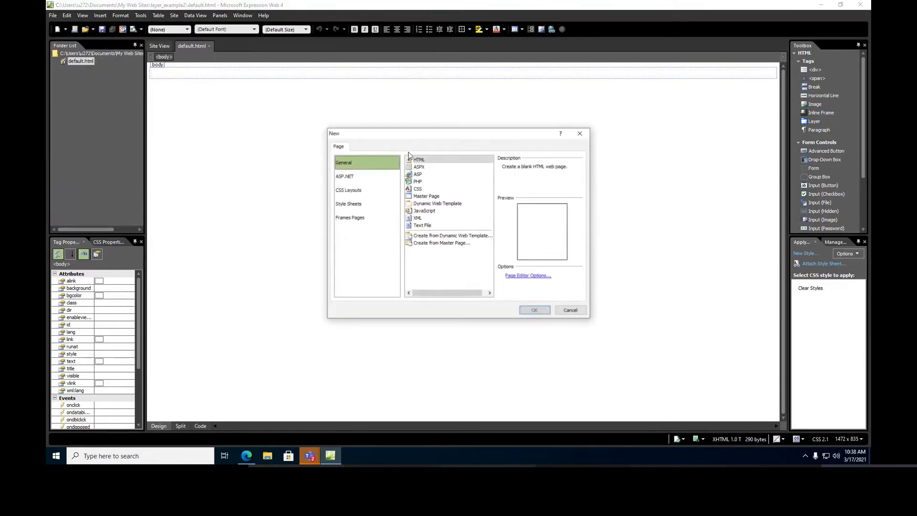
pyautogui.click(360, 220)
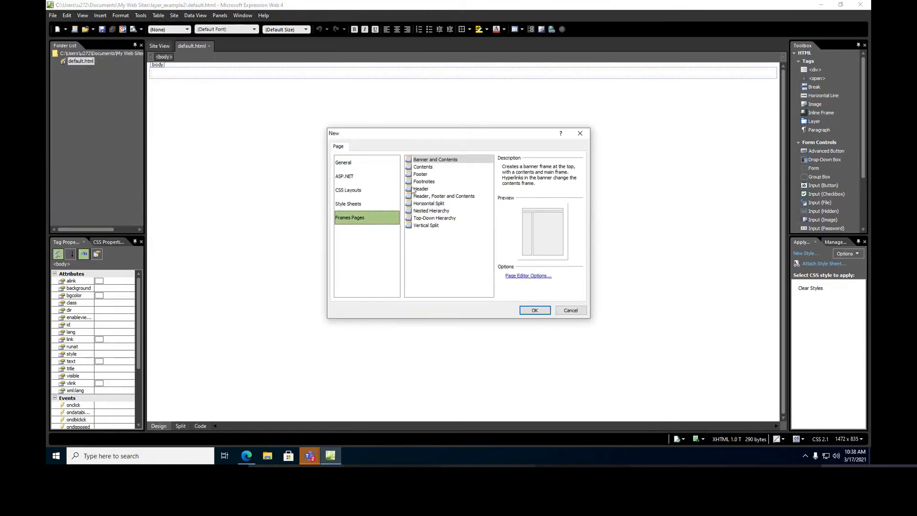
pyautogui.click(430, 161)
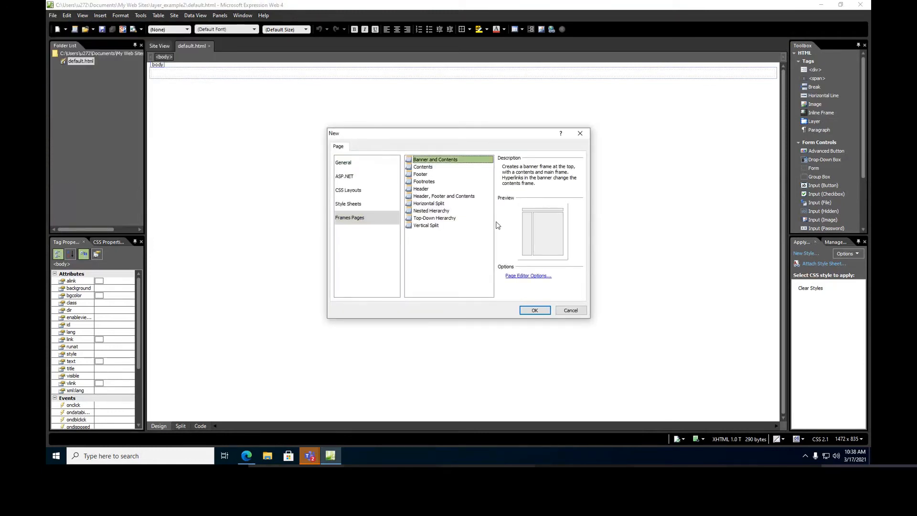
pyautogui.click(533, 310)
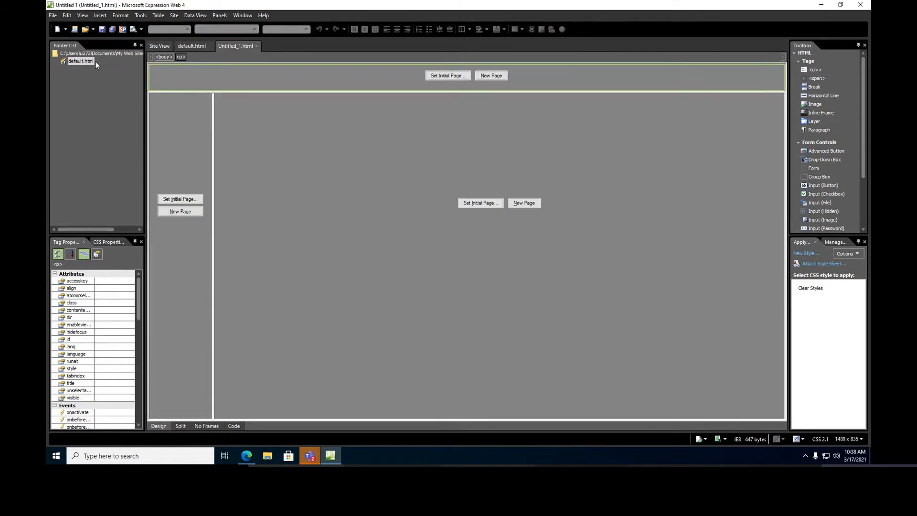
# Compare the blank default.html with the untitled frames page, and delete default.html from the site
pyautogui.doubleClick(92, 61)
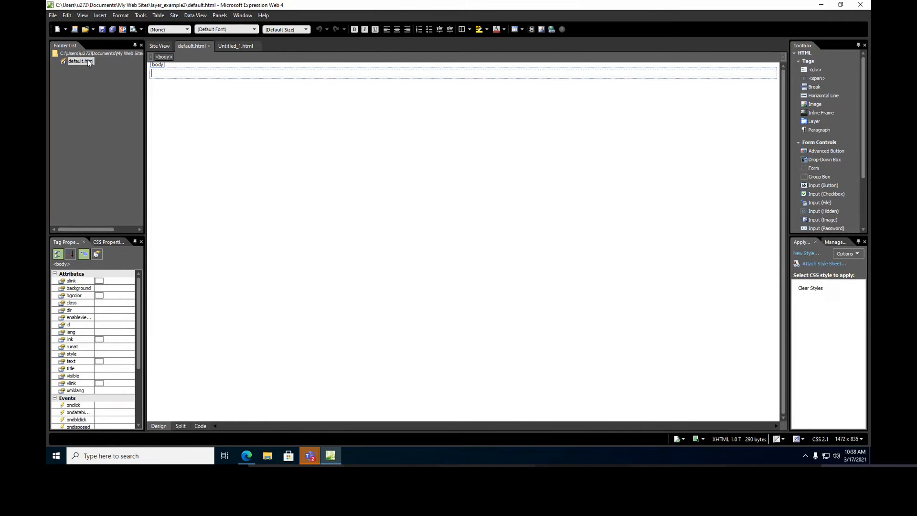
pyautogui.click(228, 46)
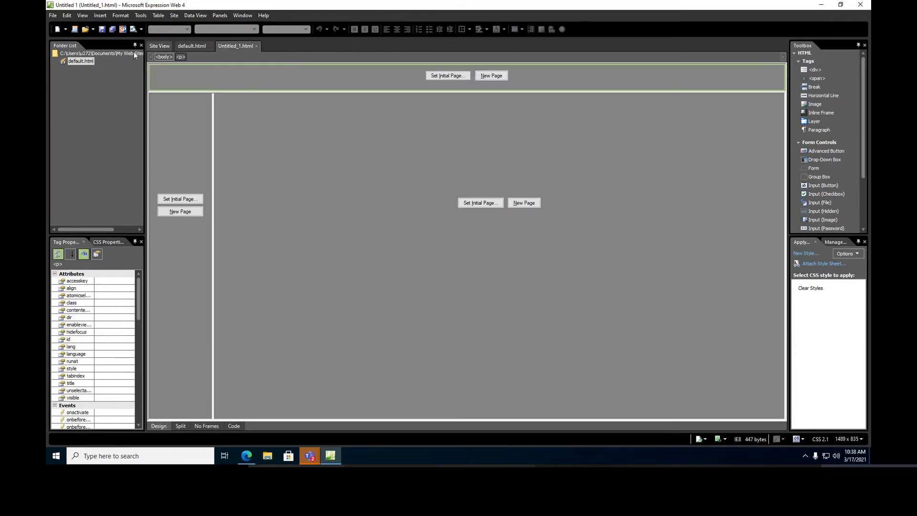
pyautogui.rightClick(81, 61)
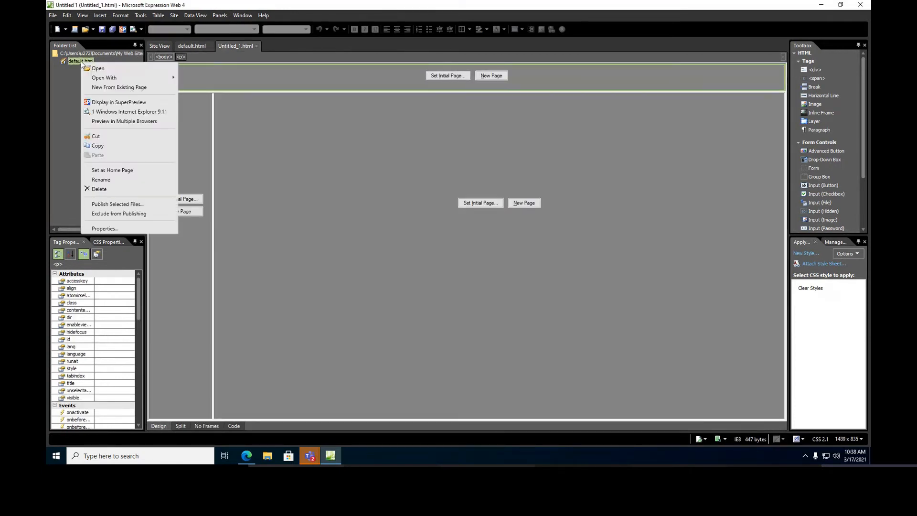
pyautogui.click(105, 189)
pyautogui.click(479, 237)
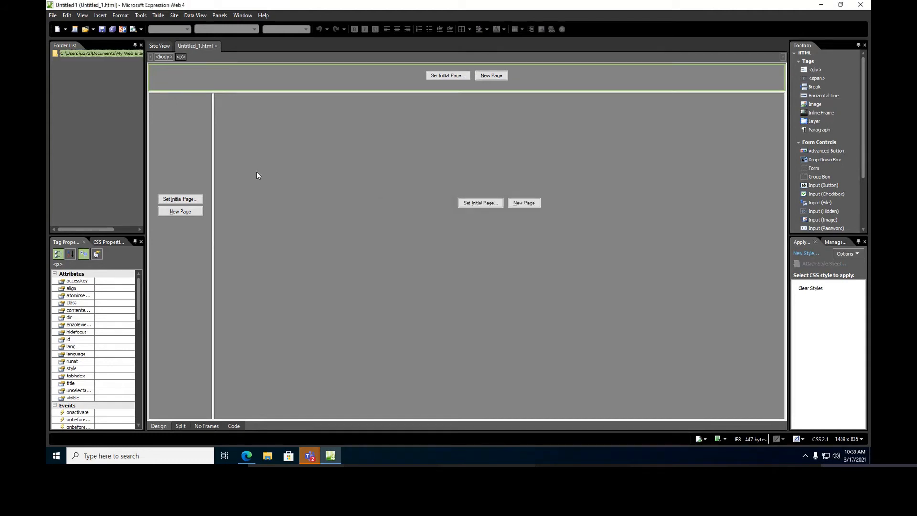
# Save the frames page as default in the layer_example2 folder and create a new page in its banner frame
pyautogui.click(199, 47)
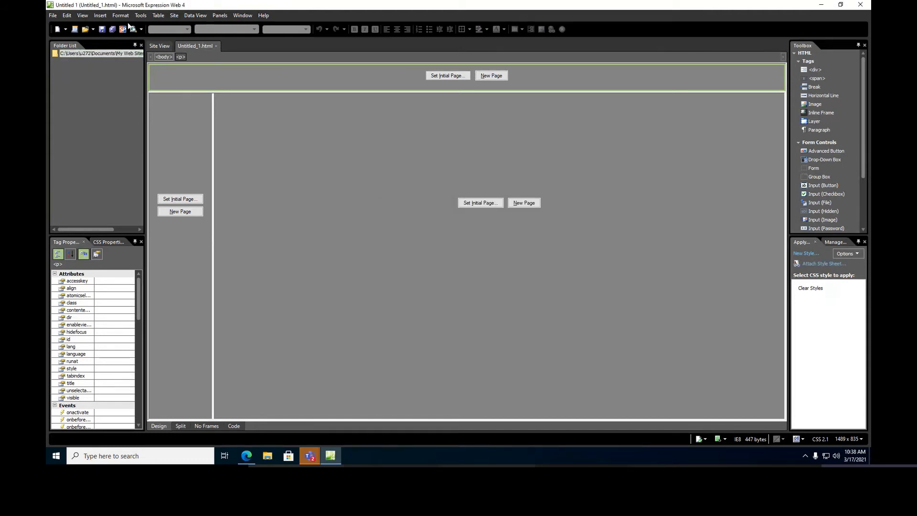
pyautogui.click(102, 29)
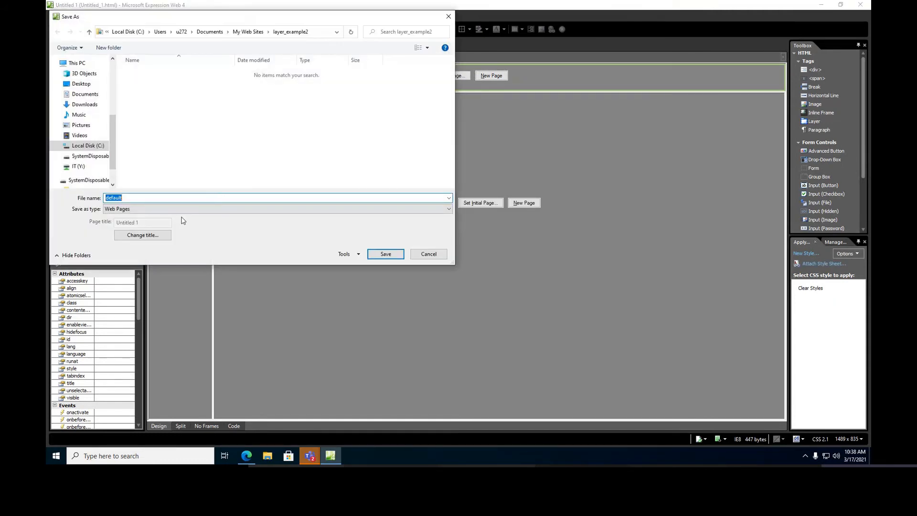
pyautogui.click(394, 255)
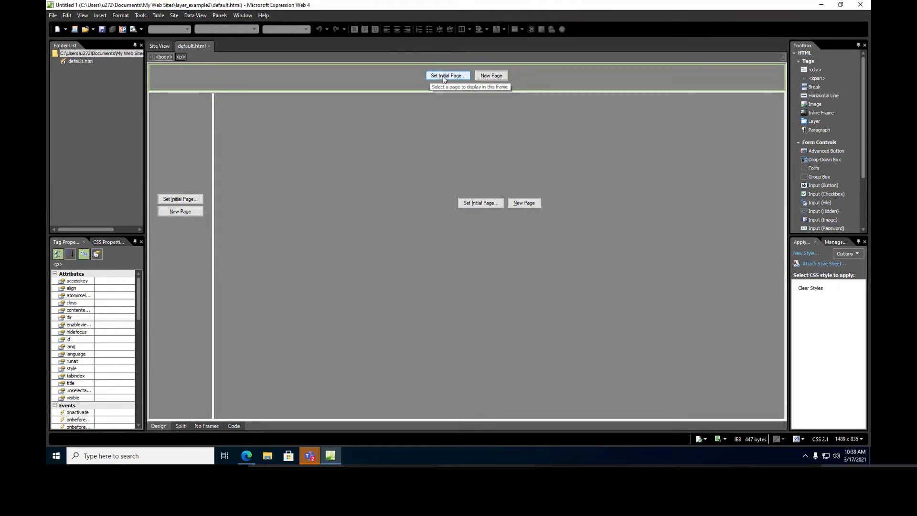
pyautogui.click(492, 75)
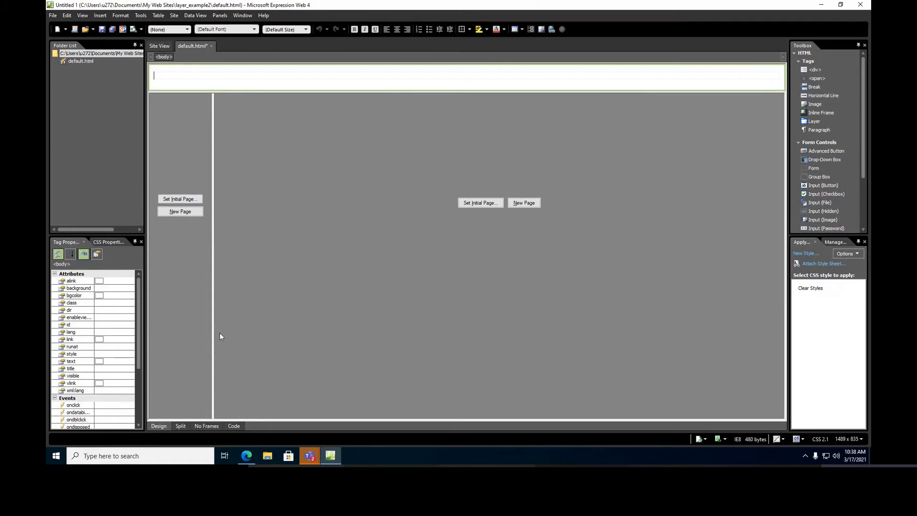
pyautogui.moveTo(246, 457)
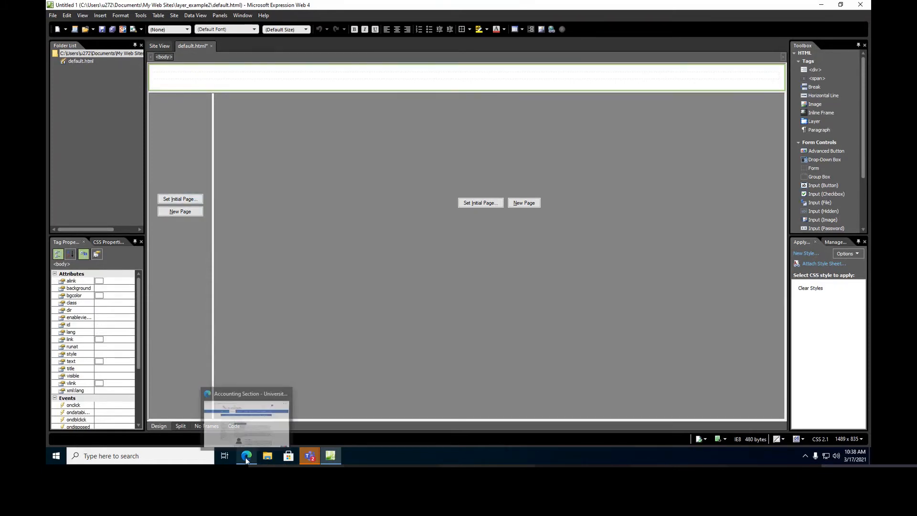
pyautogui.click(246, 457)
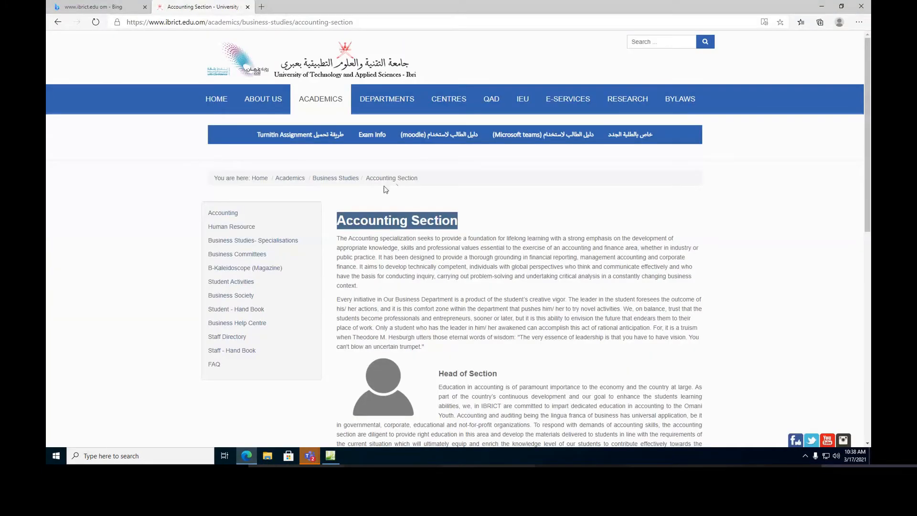
pyautogui.click(339, 67)
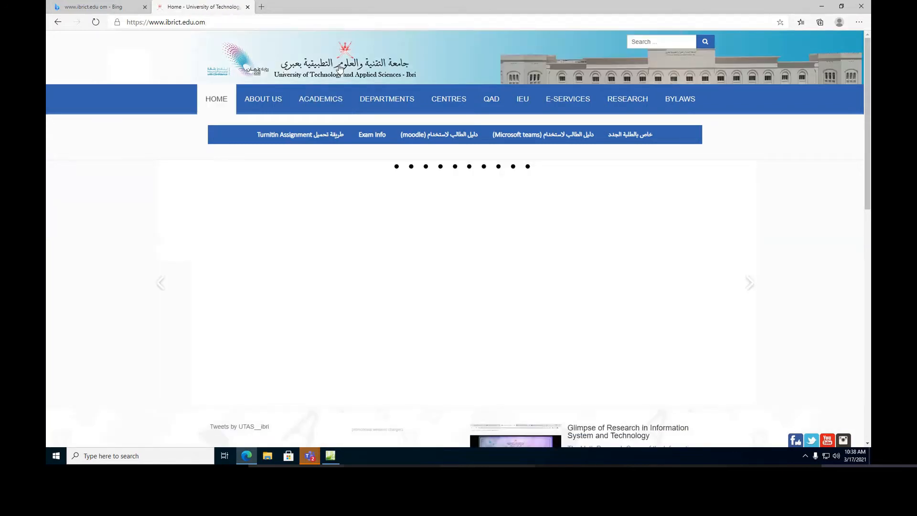
pyautogui.rightClick(340, 67)
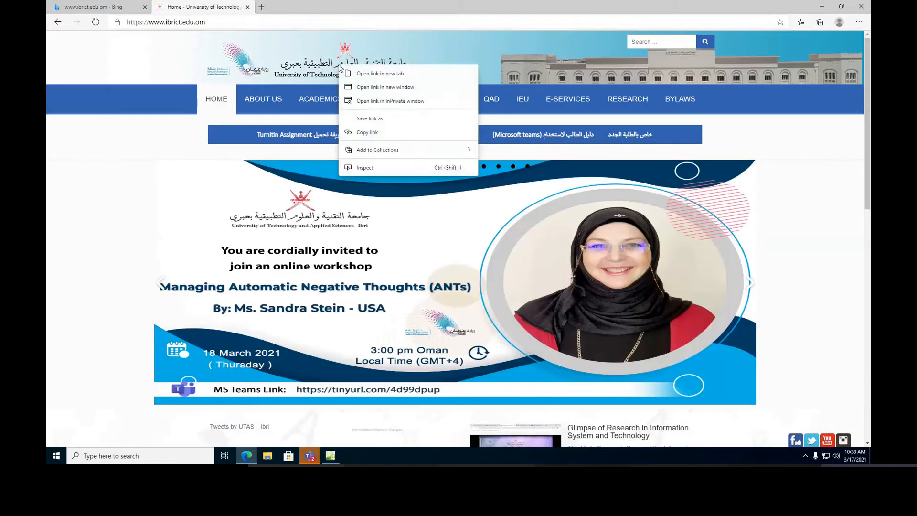
pyautogui.click(486, 44)
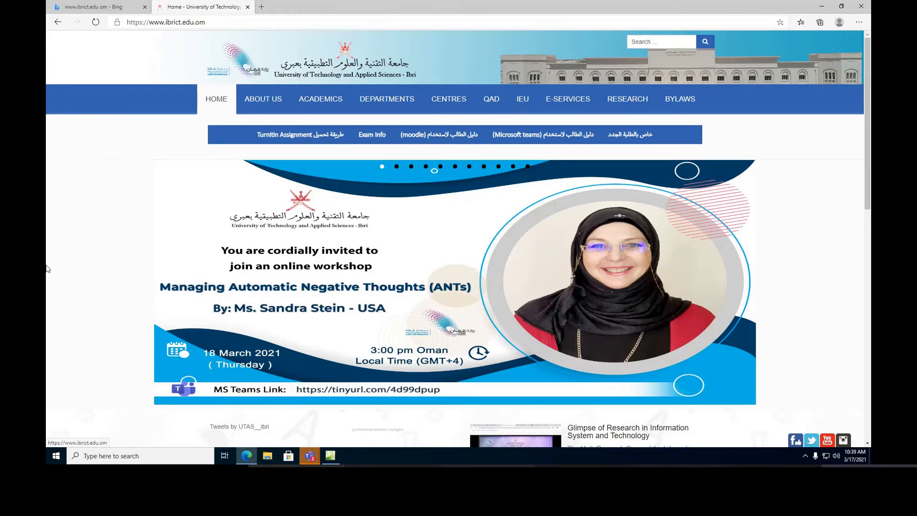
# Open the Snipping Tool and capture the website's header banner, from the logos to the building picture
pyautogui.click(100, 454)
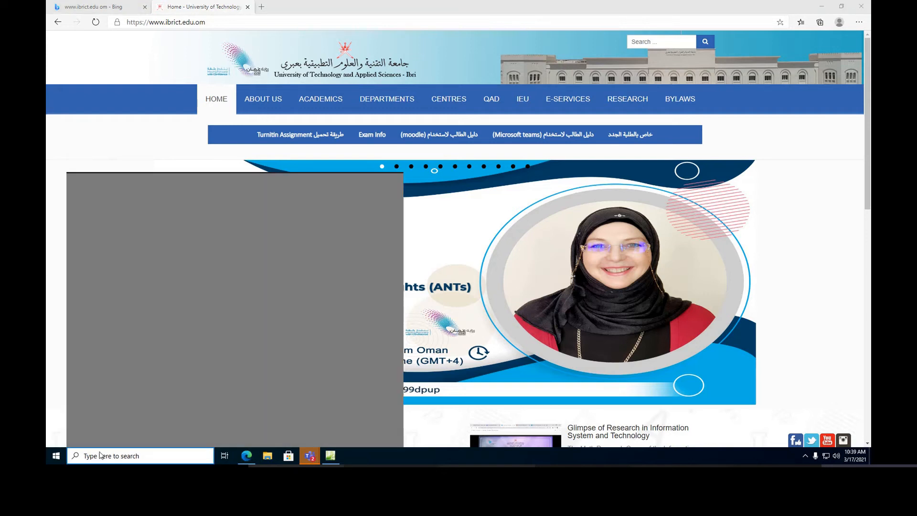
pyautogui.write('snip')
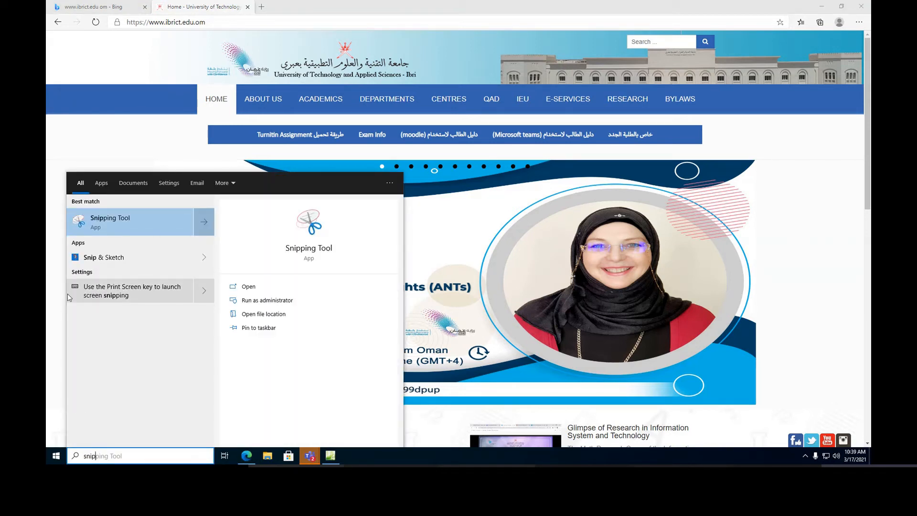
pyautogui.click(118, 225)
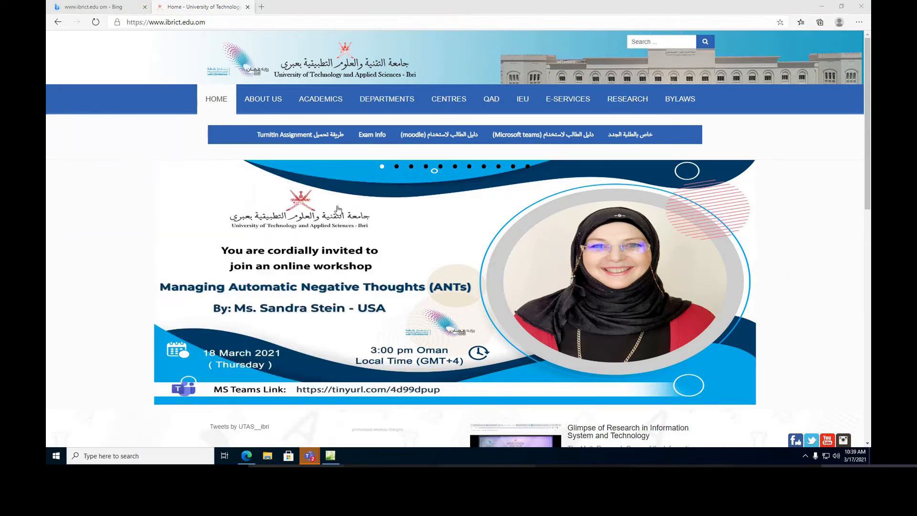
pyautogui.click(412, 104)
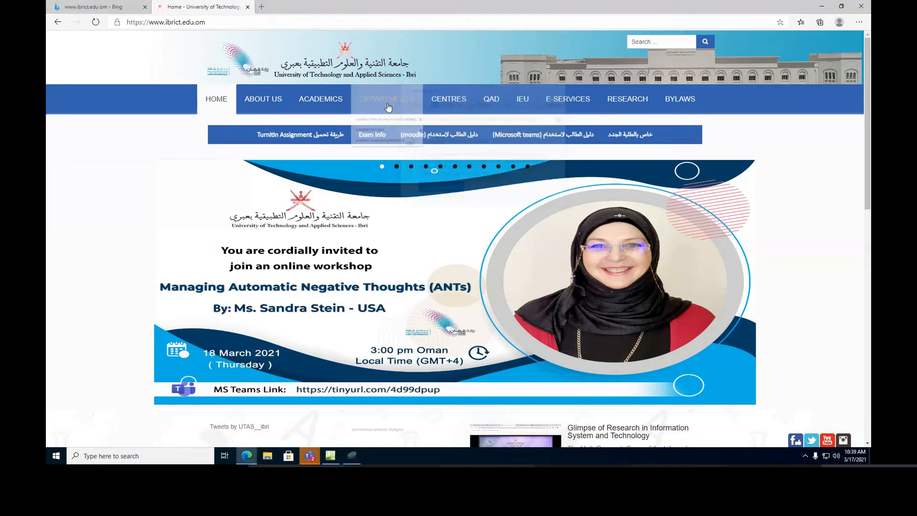
pyautogui.moveTo(199, 33); pyautogui.dragTo(863, 85)
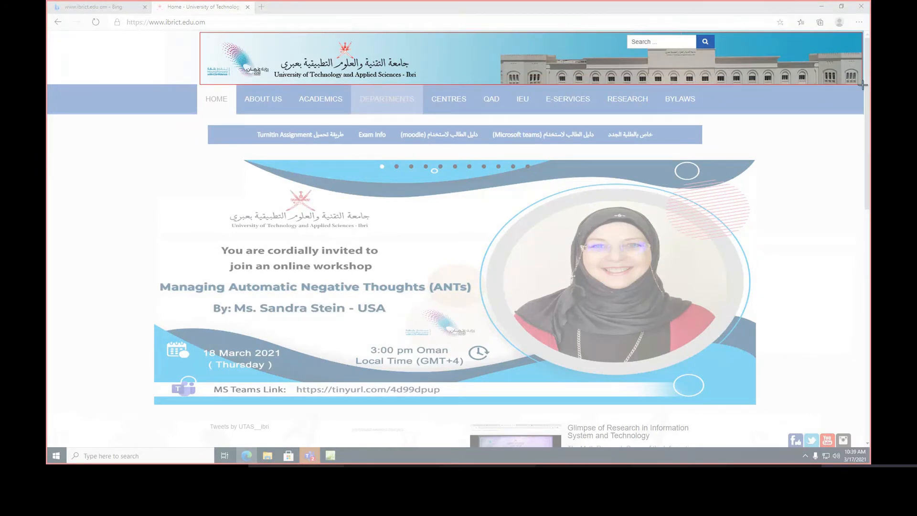
pyautogui.moveTo(863, 85); pyautogui.dragTo(863, 85)
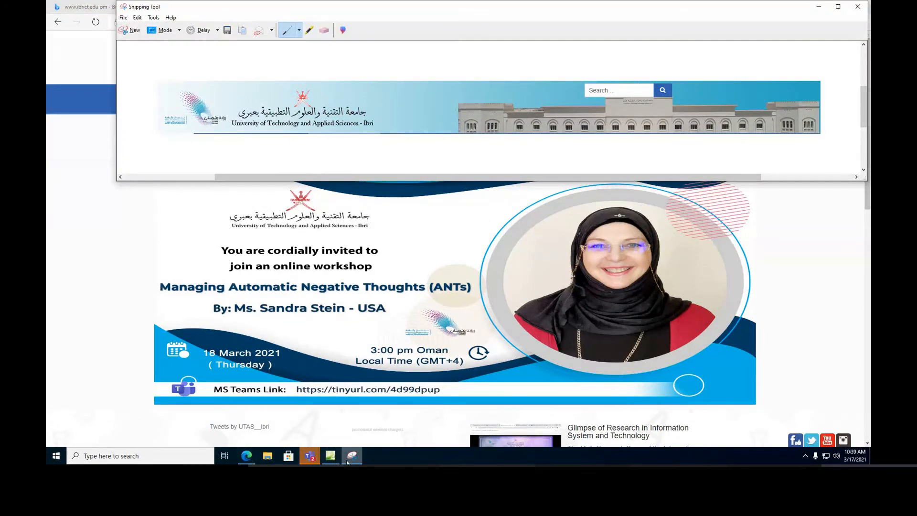
# Switch to Expression Web, paste the captured header image into the banner frame, and enlarge the frame to fit the whole image
pyautogui.click(330, 455)
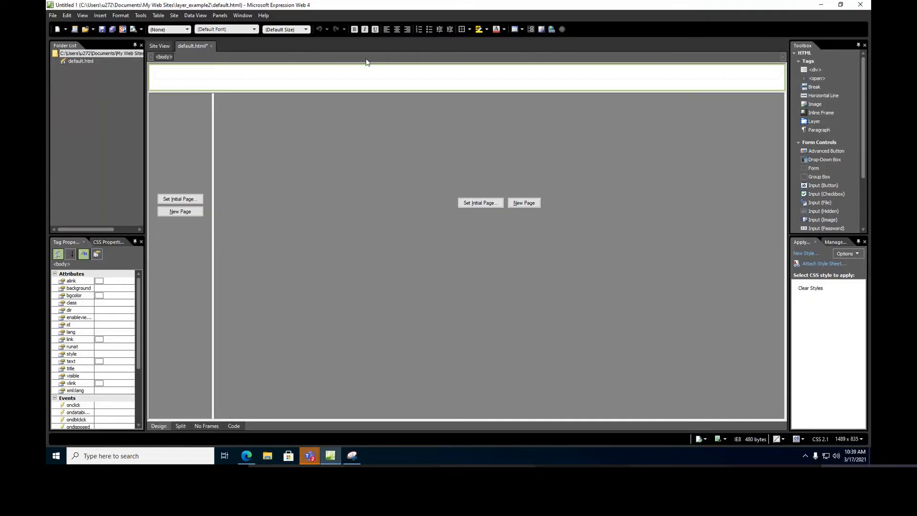
pyautogui.click(279, 75)
pyautogui.hotkey('ctrl', 'v')
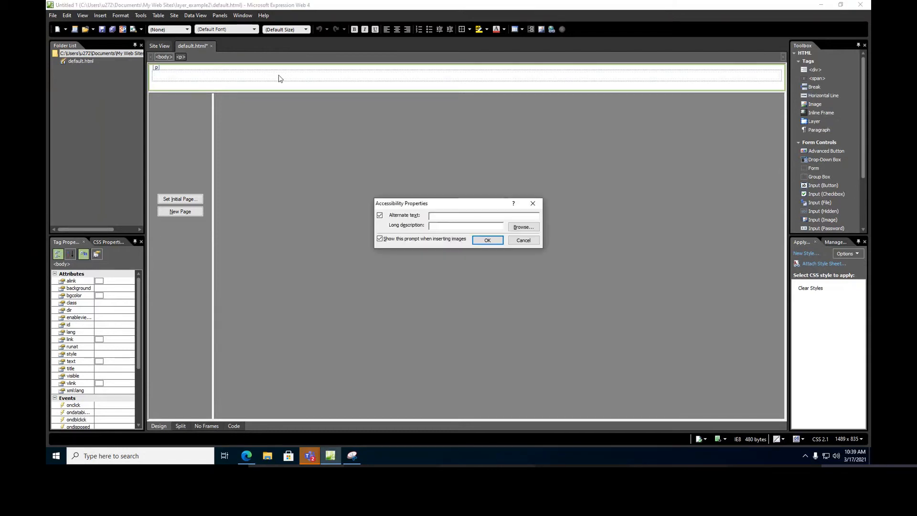
pyautogui.click(486, 240)
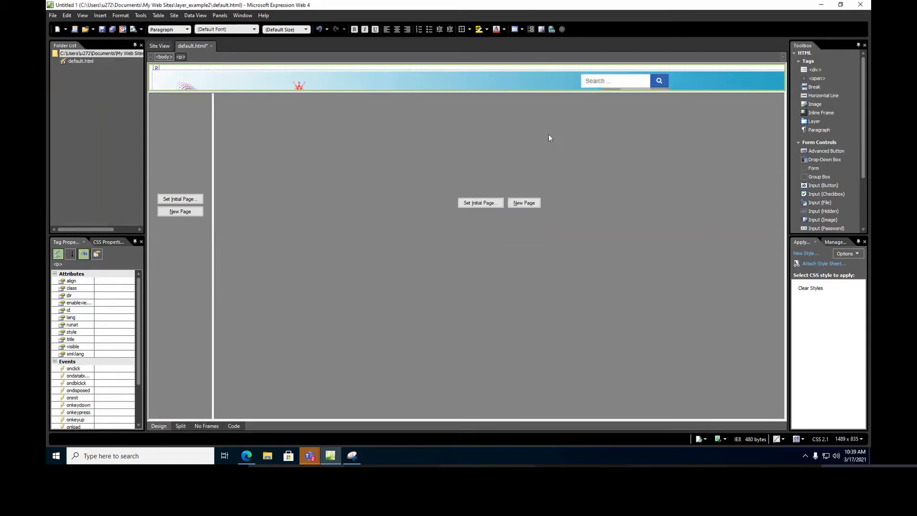
pyautogui.moveTo(544, 94); pyautogui.dragTo(511, 133)
pyautogui.click(483, 89)
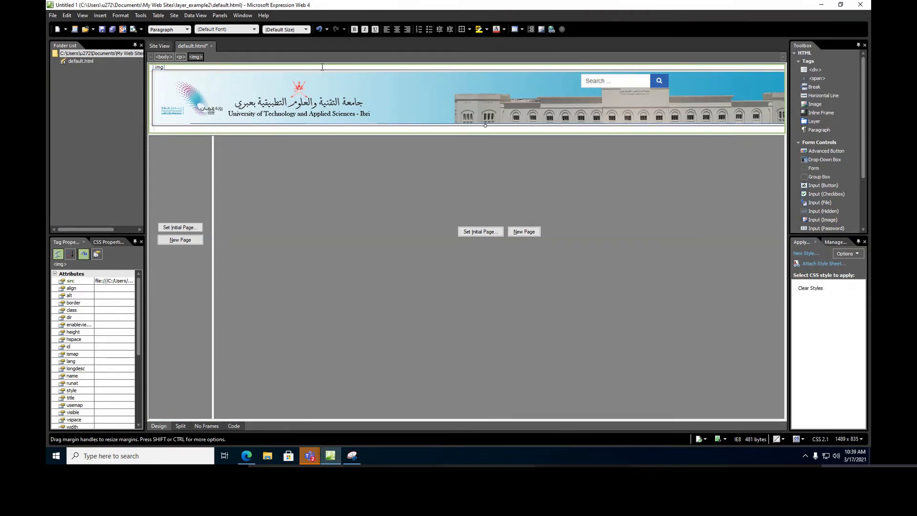
pyautogui.click(348, 176)
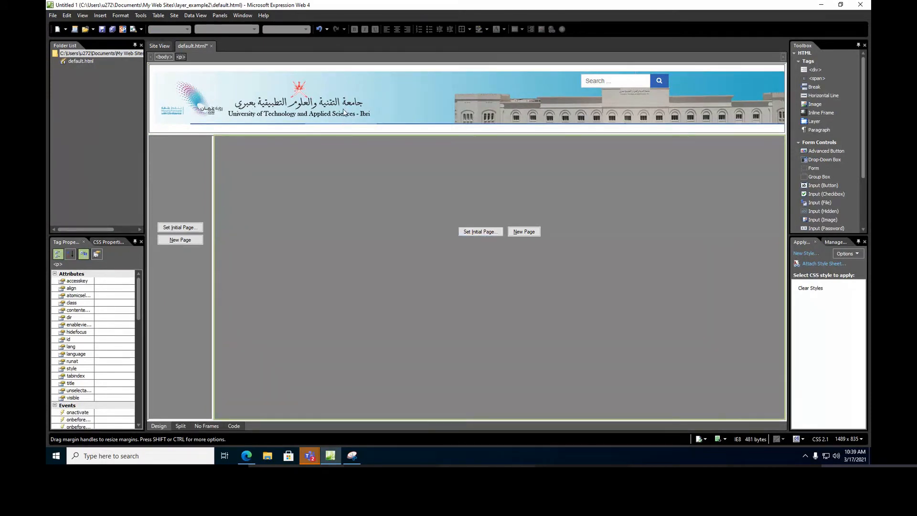
# Save the banner page as top together with its embedded image, and create a new page in the main frame
pyautogui.click(103, 29)
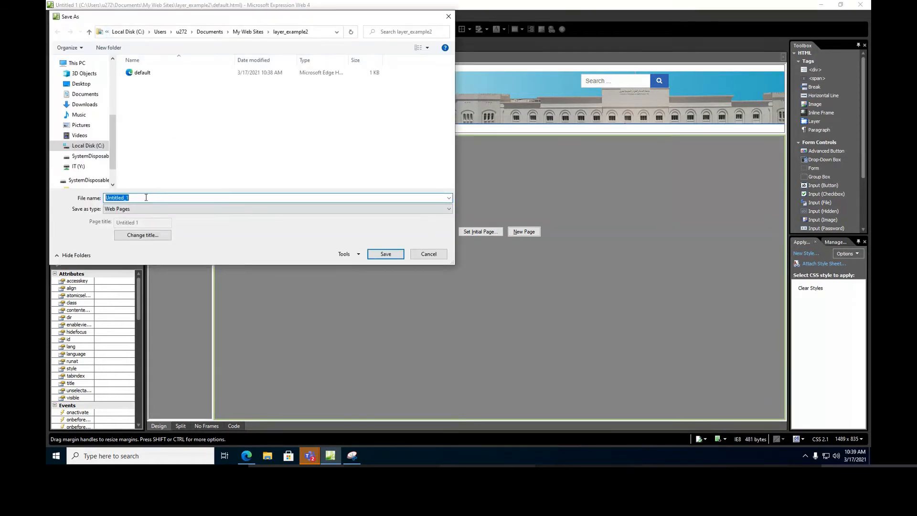
pyautogui.press('BackSpace')
pyautogui.write('top')
pyautogui.click(384, 254)
pyautogui.click(509, 287)
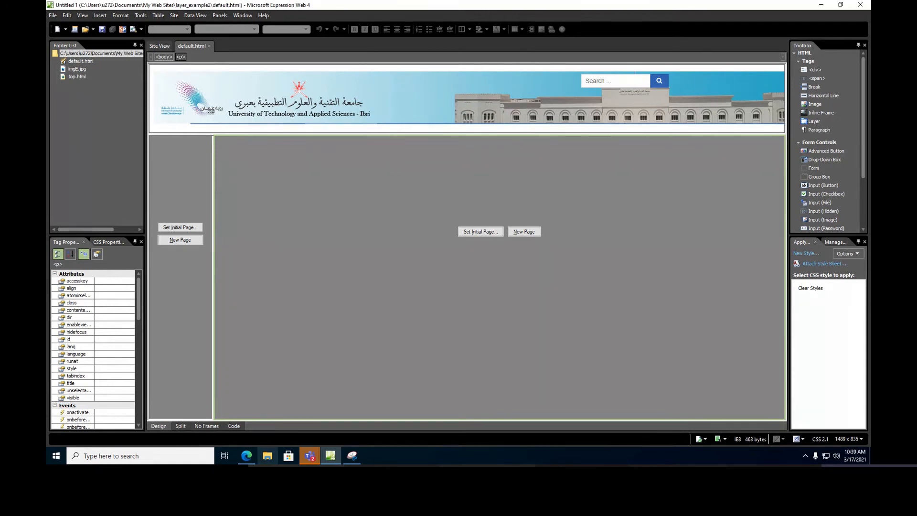
pyautogui.click(523, 232)
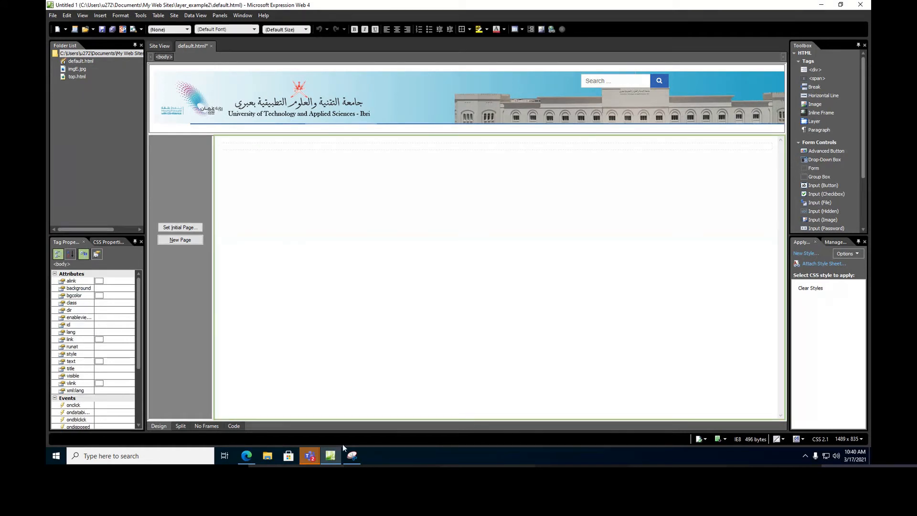
# Switch to Microsoft Edge and open the Accounting Section page under Academics, Business Studies on the university website
pyautogui.moveTo(332, 461)
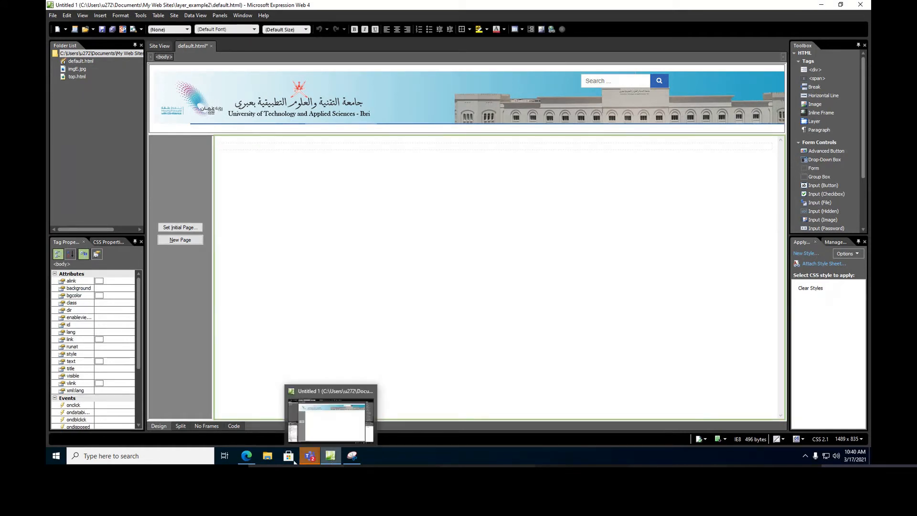
pyautogui.click(245, 456)
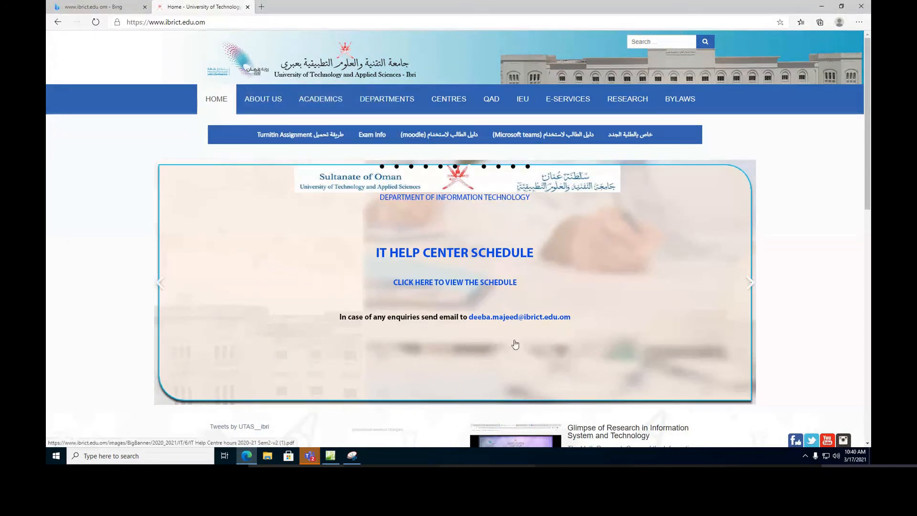
pyautogui.scroll(-6, 514, 344)
pyautogui.scroll(6, 373, 270)
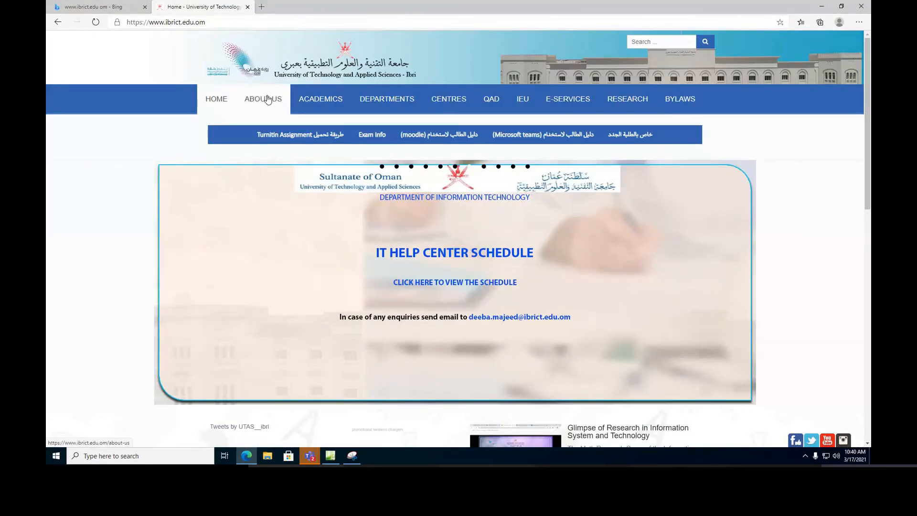
pyautogui.moveTo(321, 100)
pyautogui.moveTo(331, 132)
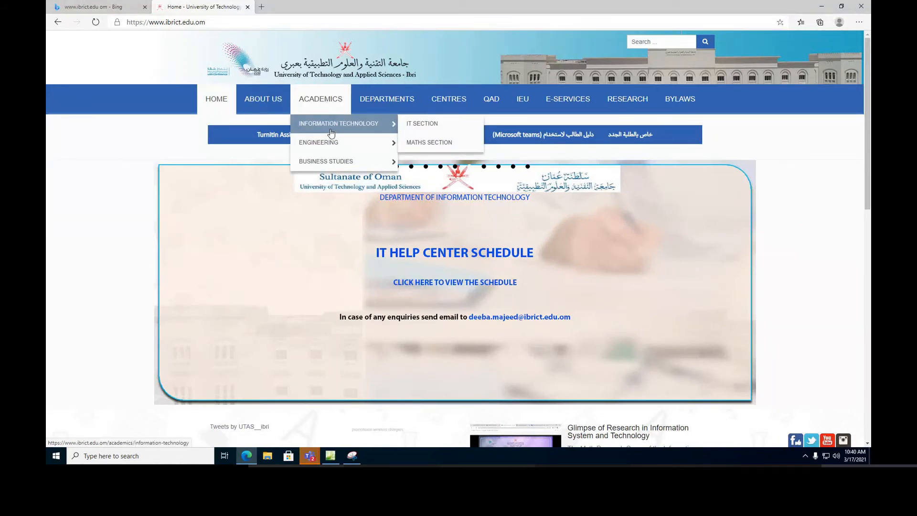
pyautogui.moveTo(330, 163)
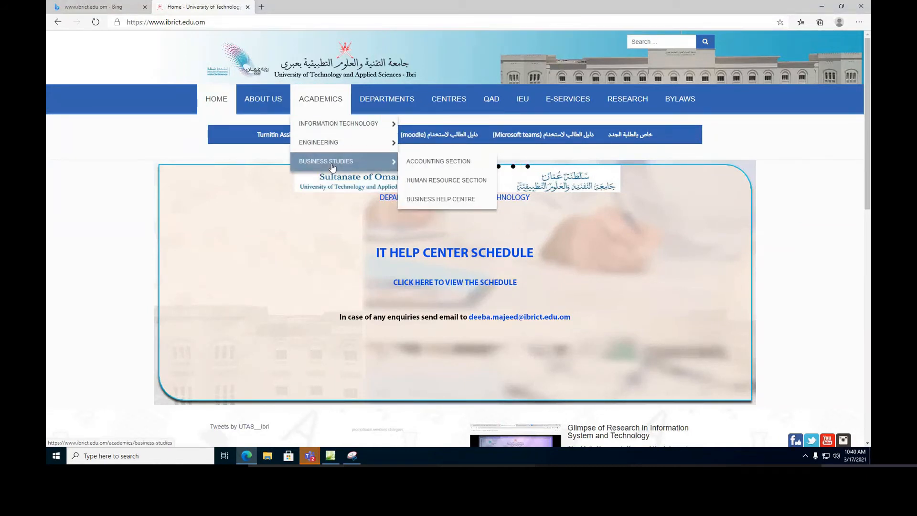
pyautogui.click(444, 165)
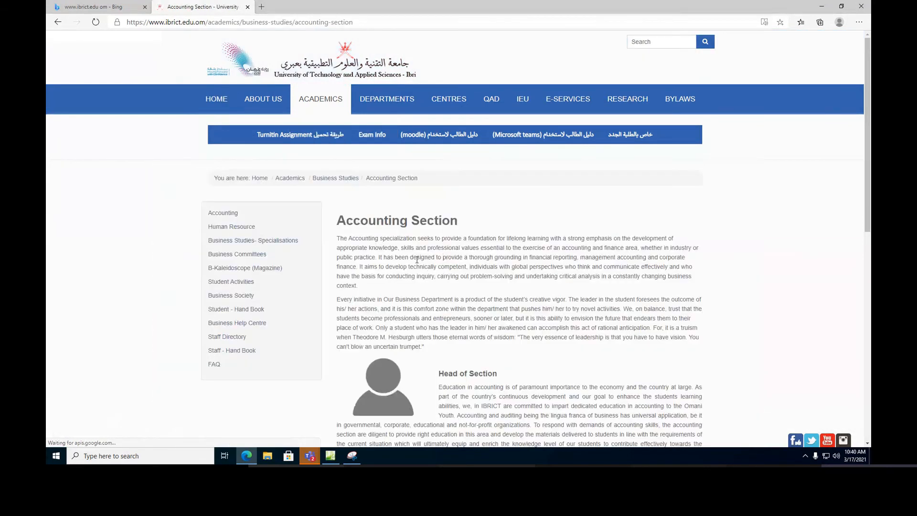
# Copy the Accounting Section heading from the web page and switch back to Expression Web
pyautogui.moveTo(338, 220); pyautogui.dragTo(468, 227)
pyautogui.hotkey('ctrl', 'c')
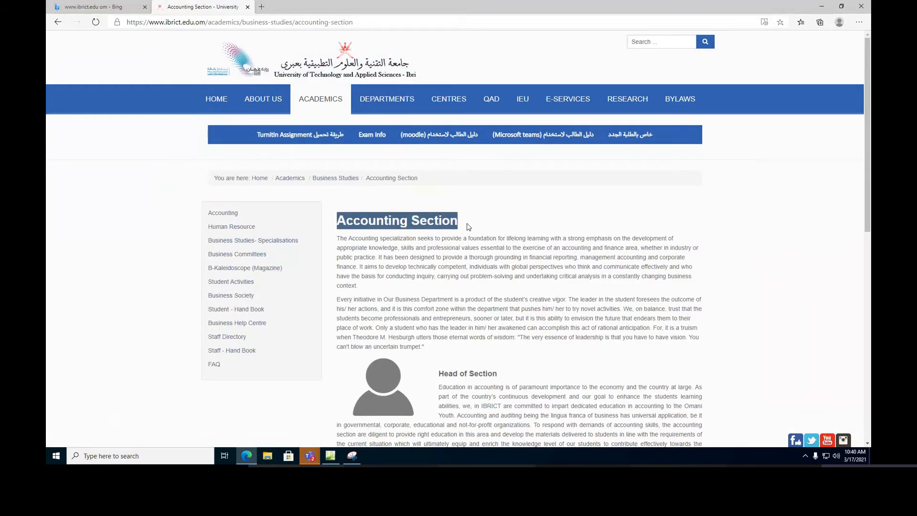
pyautogui.rightClick(439, 229)
pyautogui.click(450, 232)
pyautogui.click(247, 461)
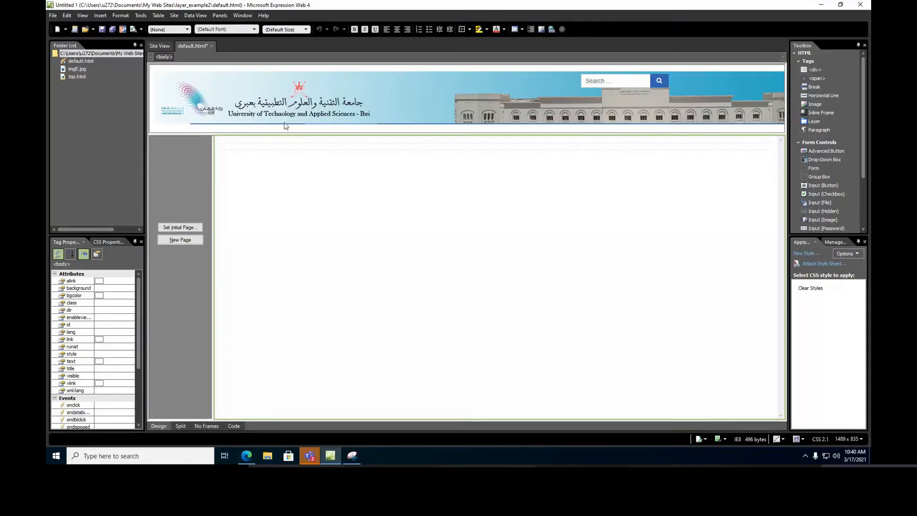
# Paste the copied Accounting Section heading at the start of the main frame's new page
pyautogui.click(275, 146)
pyautogui.write('Acces')
pyautogui.press('BackSpace')
pyautogui.press('BackSpace')
pyautogui.press('BackSpace')
pyautogui.press('BackSpace')
pyautogui.press('BackSpace')
pyautogui.press('BackSpace')
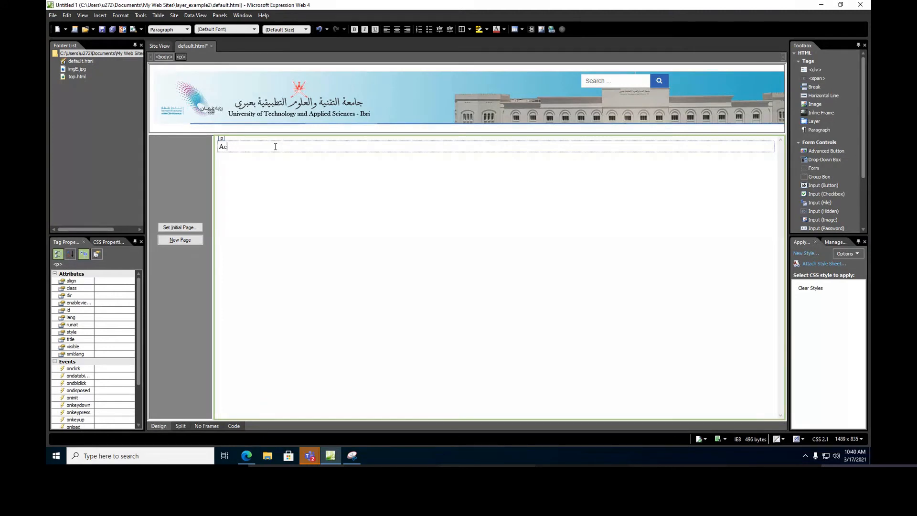
pyautogui.hotkey('ctrl', 'v')
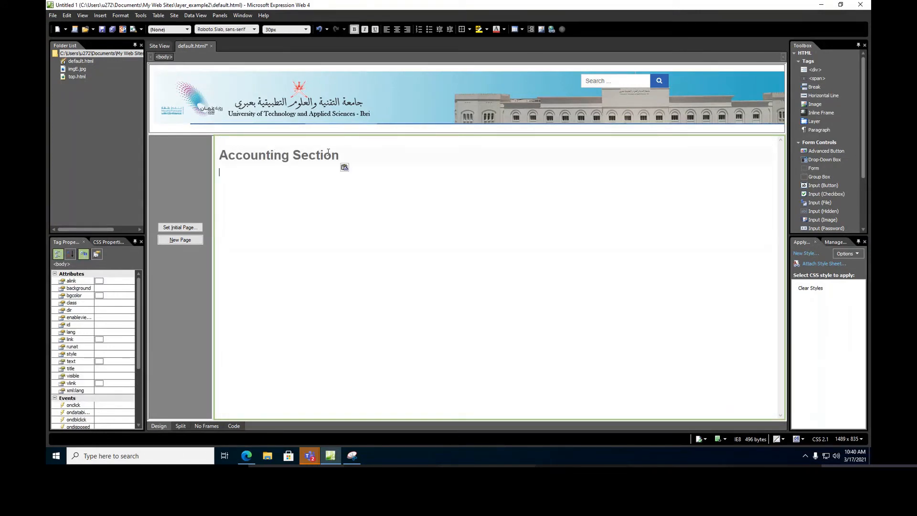
# Set the Accounting Section heading's font to the Gill Sans family and its paragraph style to Heading 1
pyautogui.hotkey('shift', 'Left')
pyautogui.hotkey('shift', 'Left')
pyautogui.hotkey('shift', 'Left')
pyautogui.hotkey('shift', 'Left')
pyautogui.hotkey('shift', 'Left')
pyautogui.hotkey('shift', 'Left')
pyautogui.hotkey('shift', 'Left')
pyautogui.hotkey('shift', 'Left')
pyautogui.hotkey('shift', 'Left')
pyautogui.hotkey('shift', 'Left')
pyautogui.hotkey('shift', 'Left')
pyautogui.hotkey('shift', 'Left')
pyautogui.hotkey('shift', 'Left')
pyautogui.hotkey('shift', 'Left')
pyautogui.hotkey('shift', 'Left')
pyautogui.hotkey('shift', 'Left')
pyautogui.hotkey('shift', 'Left')
pyautogui.hotkey('shift', 'Left')
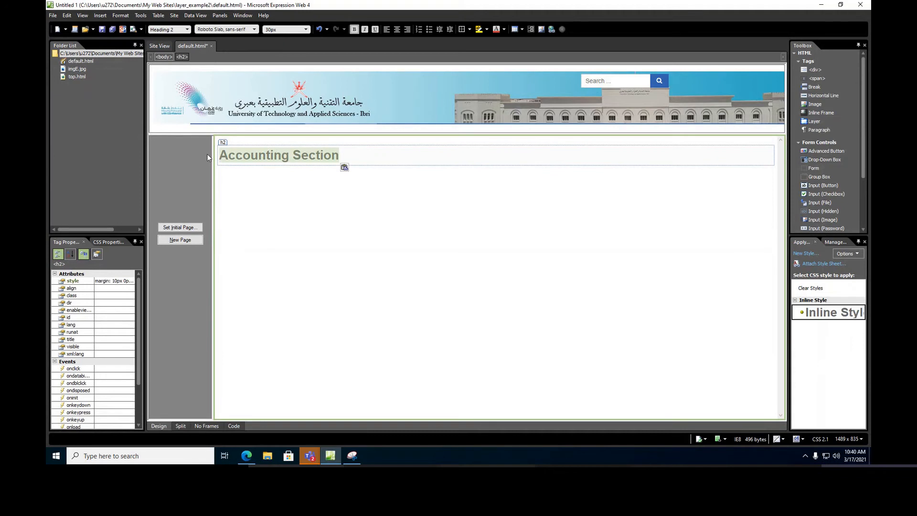
pyautogui.click(254, 29)
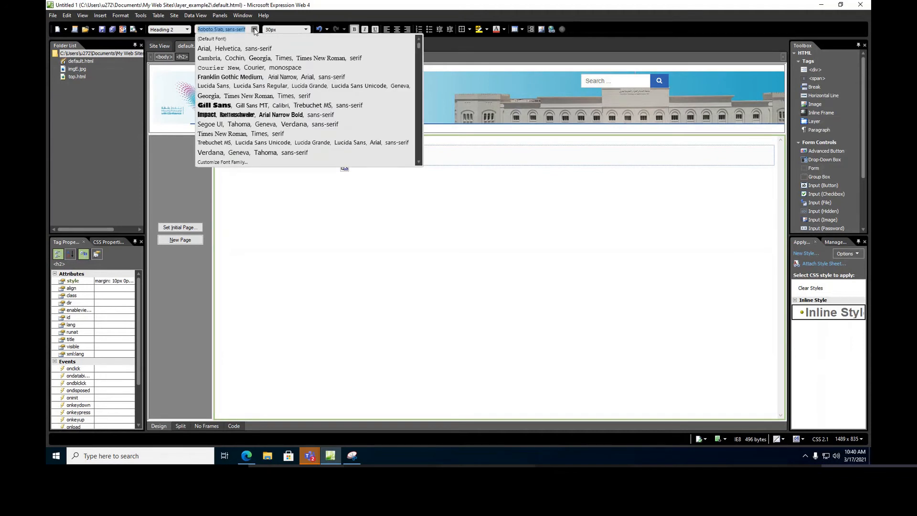
pyautogui.click(215, 105)
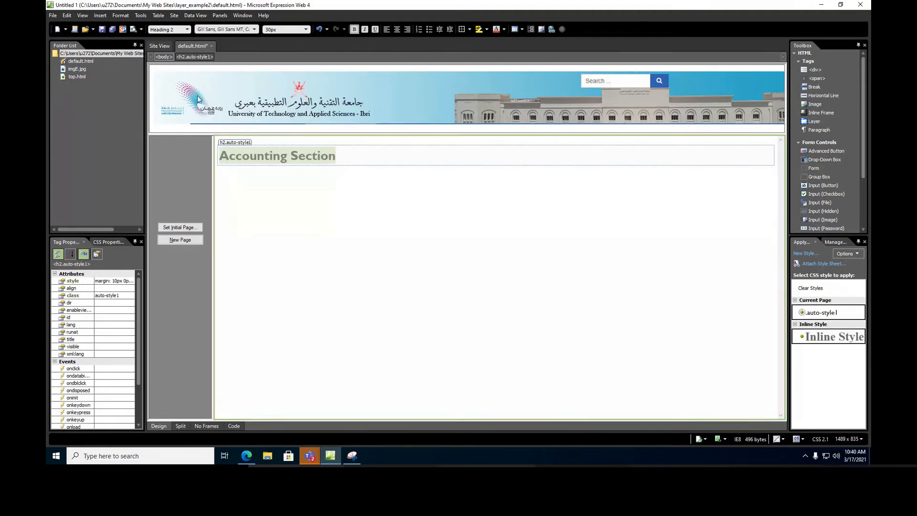
pyautogui.click(186, 30)
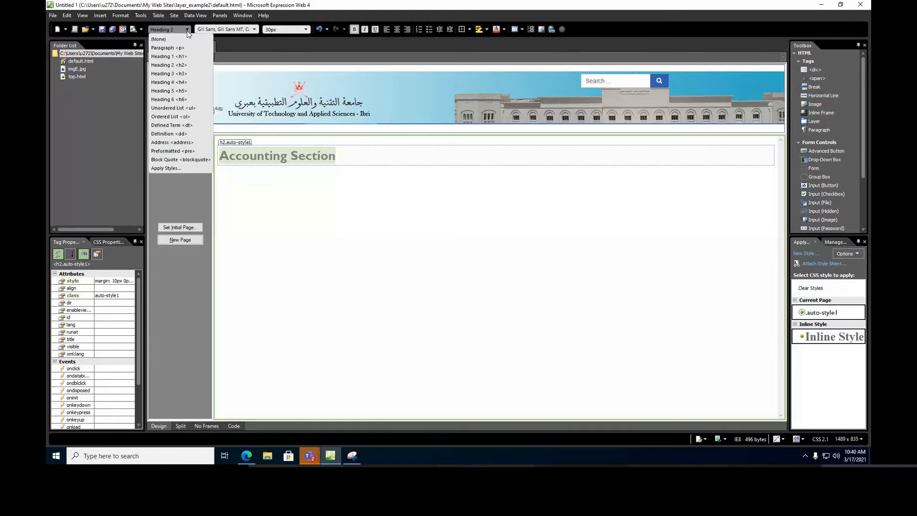
pyautogui.click(185, 58)
pyautogui.click(395, 204)
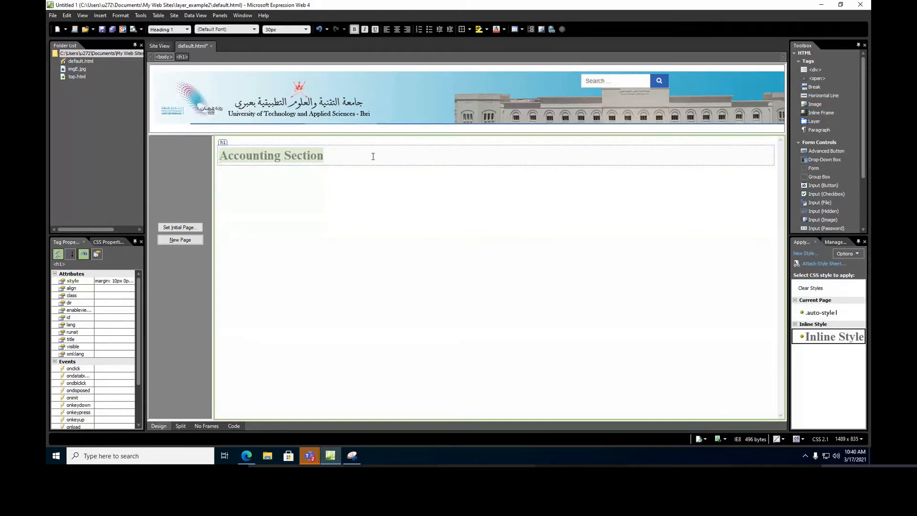
# Set the Accounting Section heading's font colour to blue #3441D0 and place the cursor below it
pyautogui.click(504, 29)
pyautogui.click(550, 94)
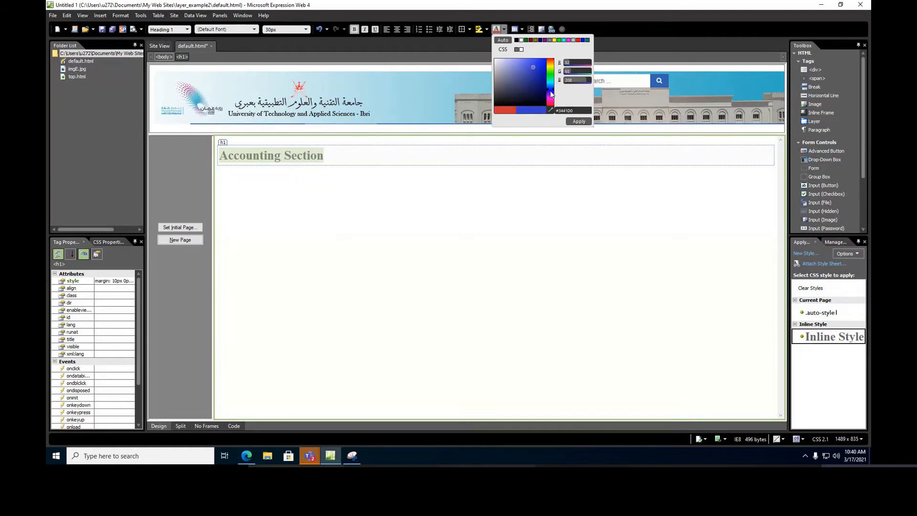
pyautogui.click(579, 121)
pyautogui.click(235, 218)
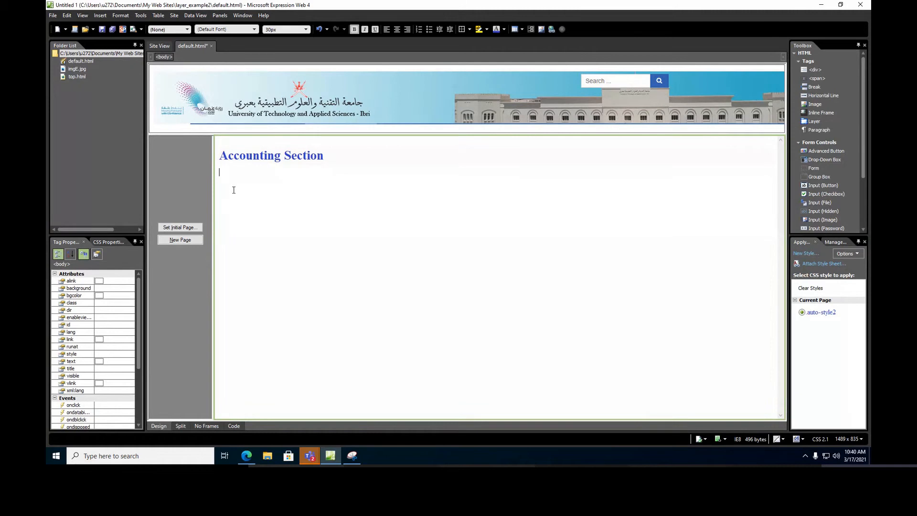
# Copy the two introductory paragraphs from the Accounting Section page in Edge and paste them below the heading in Expression Web
pyautogui.click(247, 456)
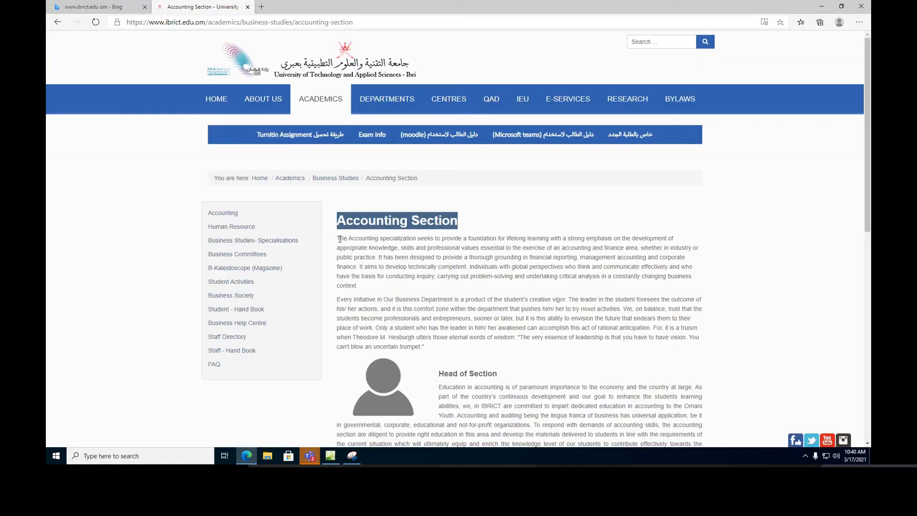
pyautogui.moveTo(340, 239); pyautogui.dragTo(421, 346)
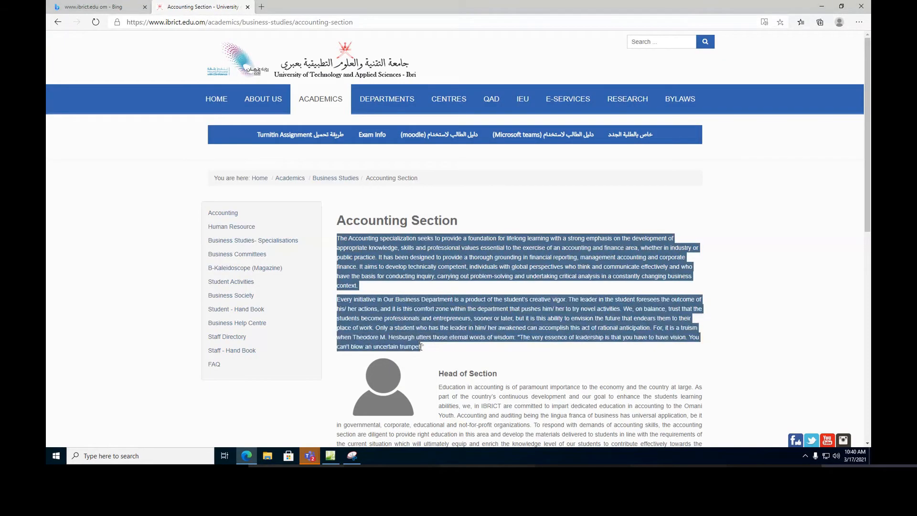
pyautogui.rightClick(405, 329)
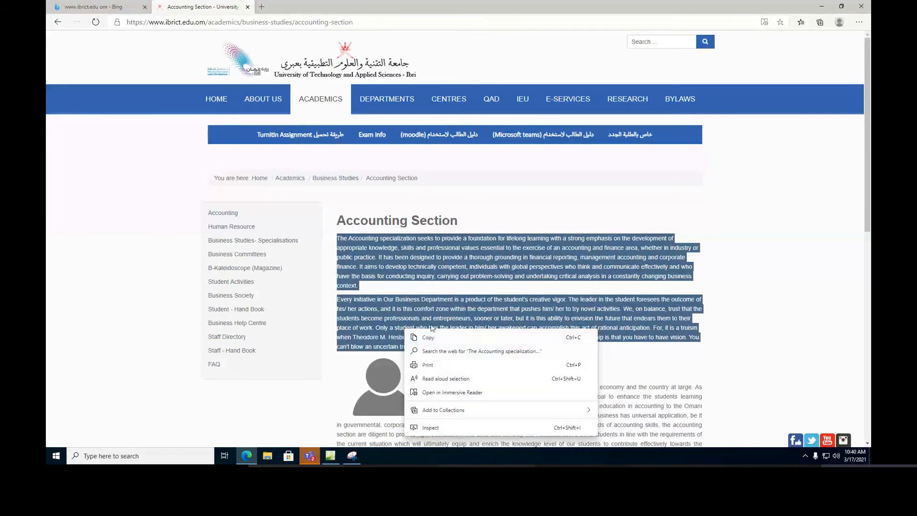
pyautogui.click(428, 337)
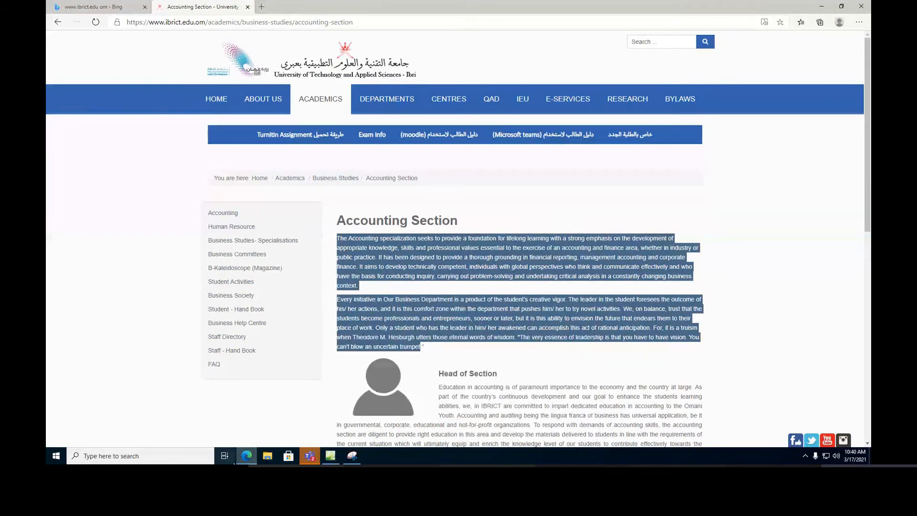
pyautogui.click(330, 455)
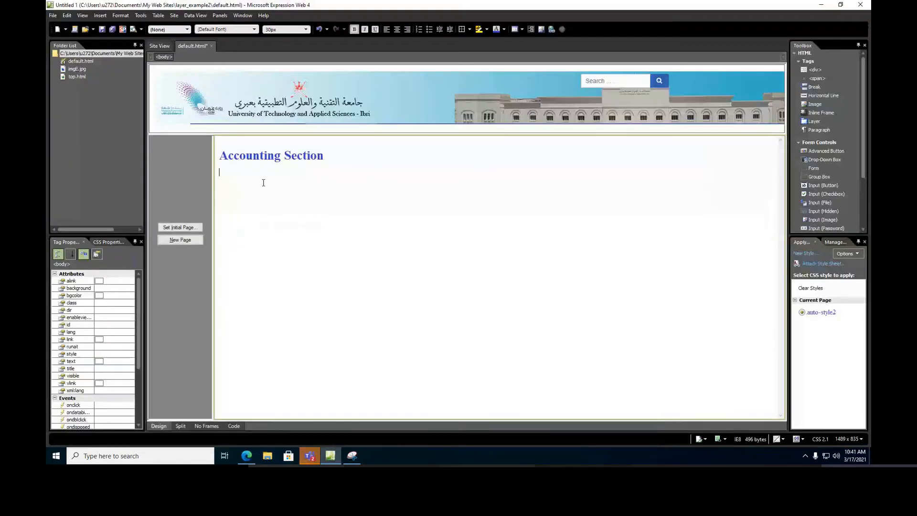
pyautogui.hotkey('ctrl', 'v')
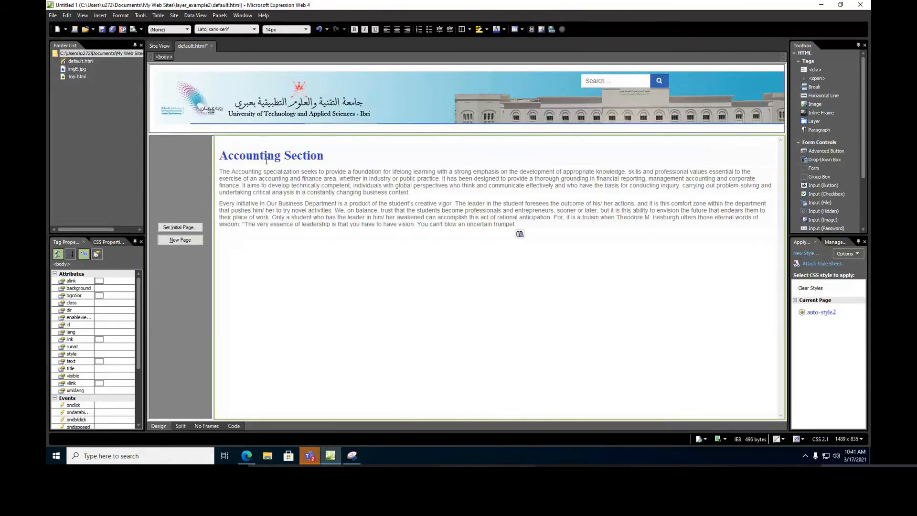
# Set the font of the two pasted paragraphs to Arial, Helvetica, sans-serif, try right and centre alignment, and align them left
pyautogui.moveTo(220, 172); pyautogui.dragTo(510, 230)
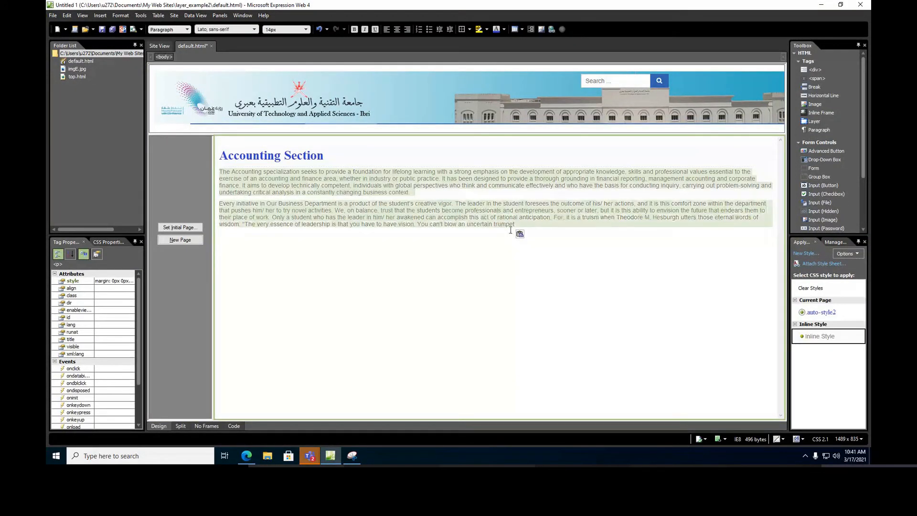
pyautogui.click(255, 29)
pyautogui.click(243, 49)
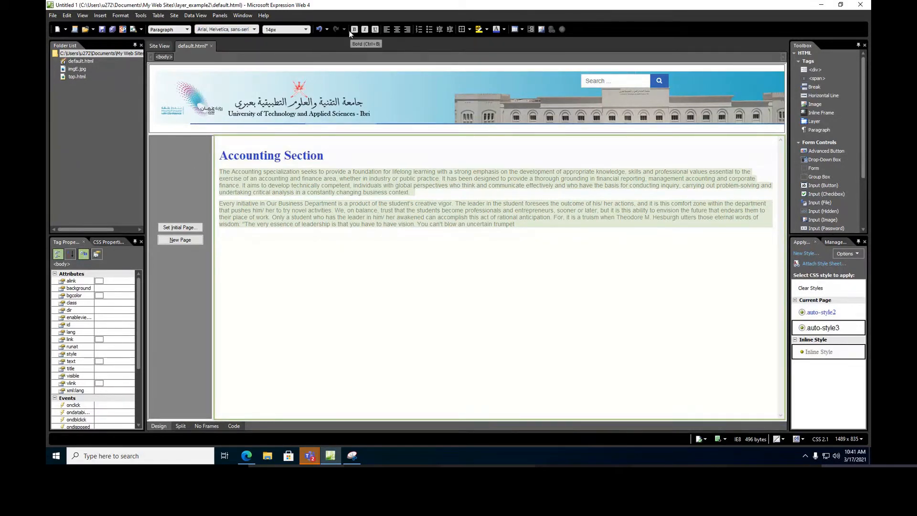
pyautogui.click(407, 30)
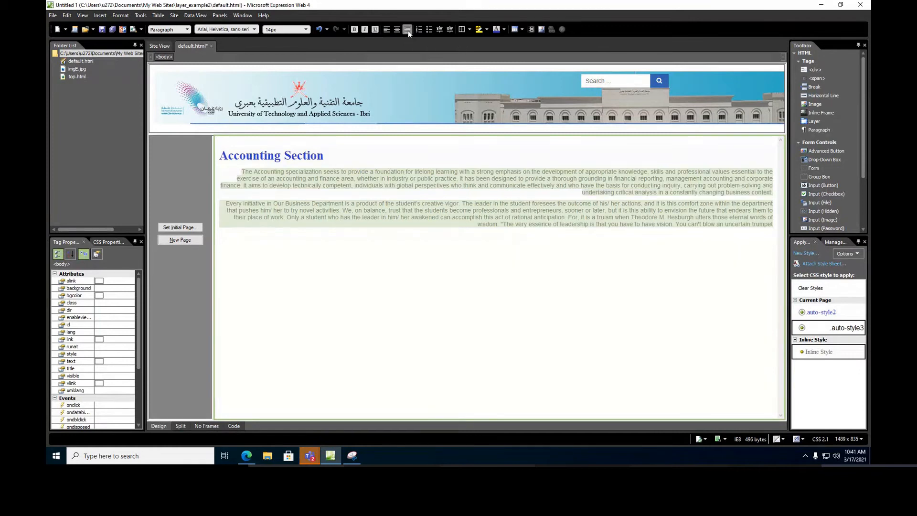
pyautogui.click(397, 30)
pyautogui.click(387, 29)
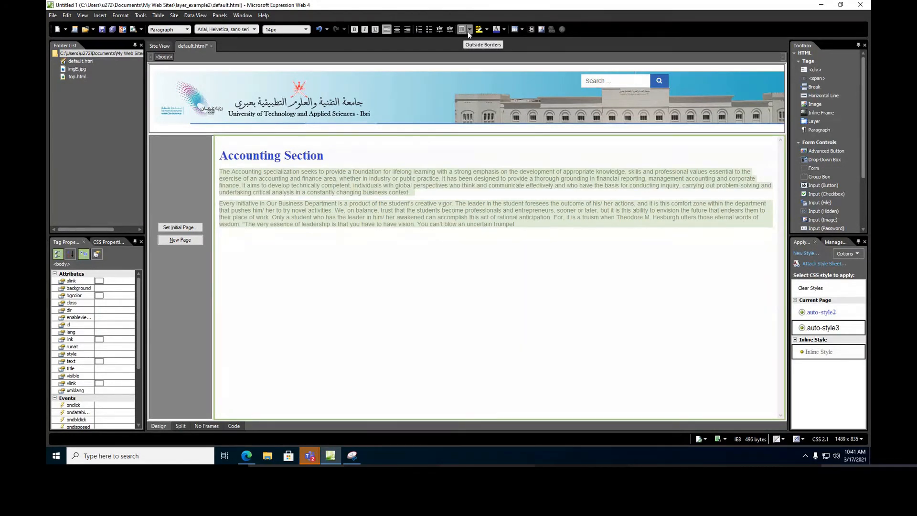
# Apply a dark blue-grey font colour to the two pasted paragraphs and set their font size to large (18 pt)
pyautogui.click(504, 30)
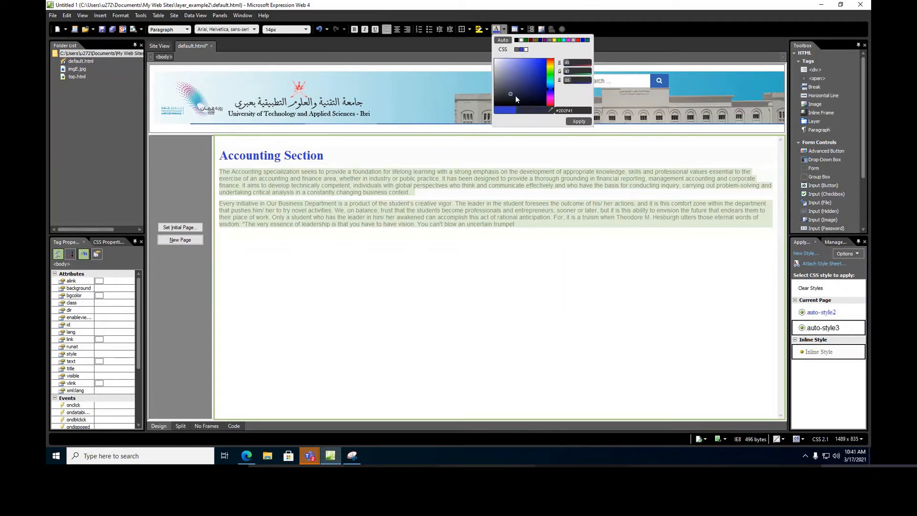
pyautogui.click(578, 122)
pyautogui.click(486, 252)
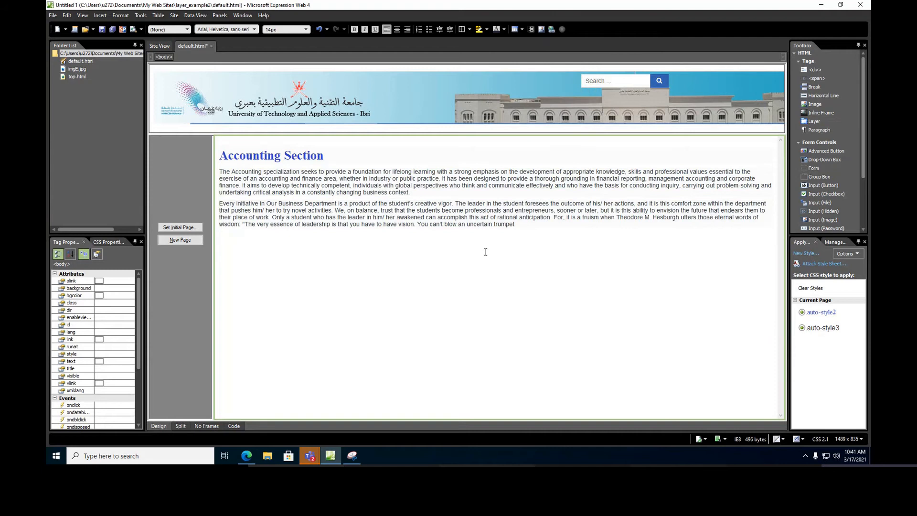
pyautogui.moveTo(231, 177); pyautogui.dragTo(559, 243)
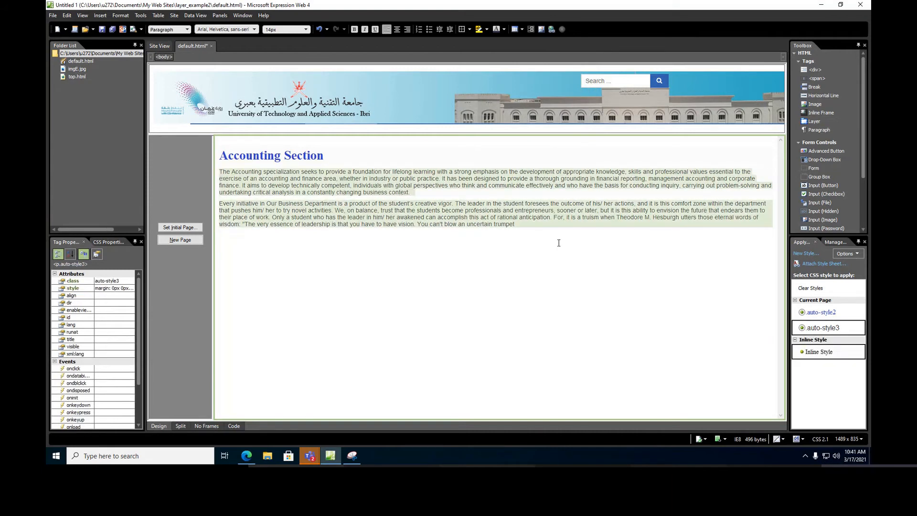
pyautogui.click(306, 29)
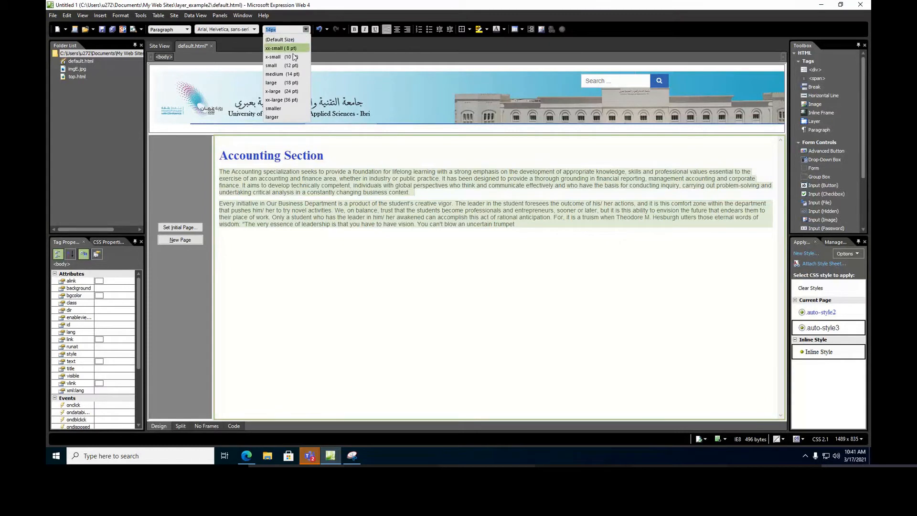
pyautogui.click(294, 83)
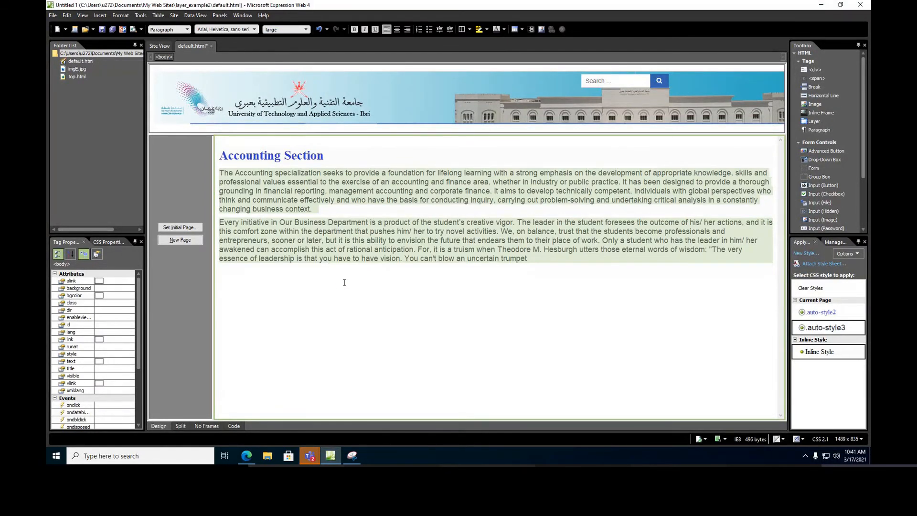
pyautogui.click(343, 241)
pyautogui.click(316, 317)
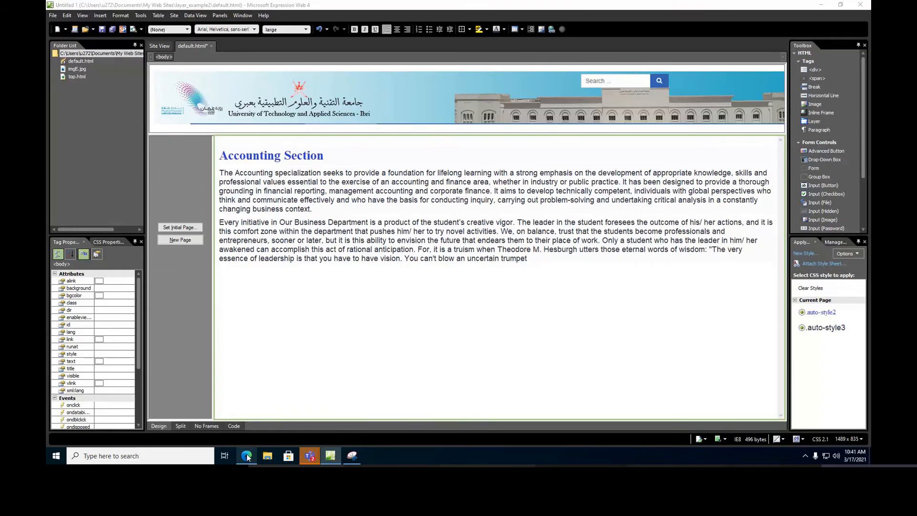
# Switch to Edge and look through the Accounting Section page, including the Head of Section and specializations offered parts
pyautogui.click(246, 455)
pyautogui.scroll(-9, 474, 331)
pyautogui.scroll(3, 475, 331)
pyautogui.scroll(2, 476, 334)
pyautogui.scroll(-1, 476, 335)
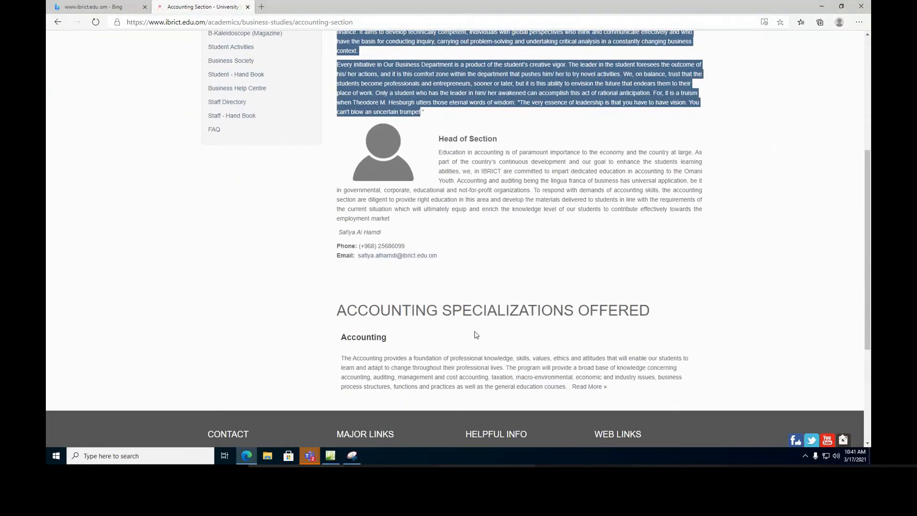
pyautogui.scroll(1, 475, 335)
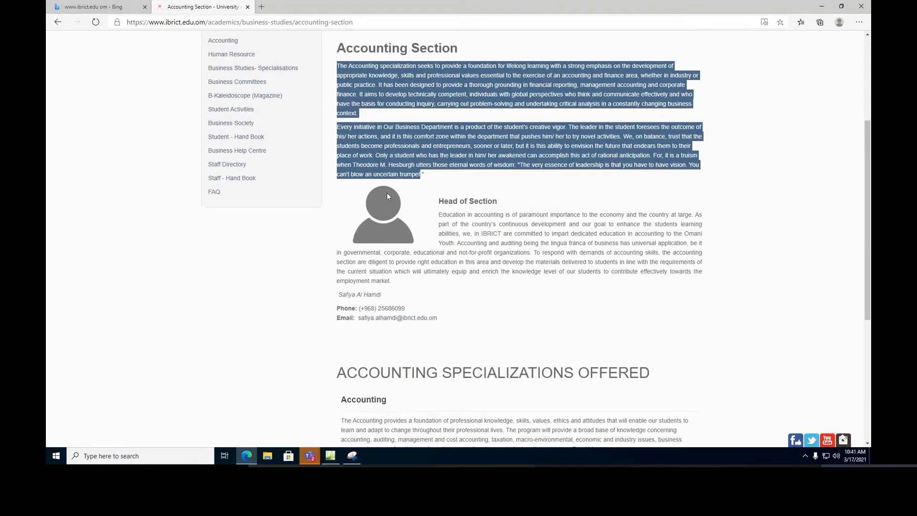
pyautogui.scroll(1, 215, 81)
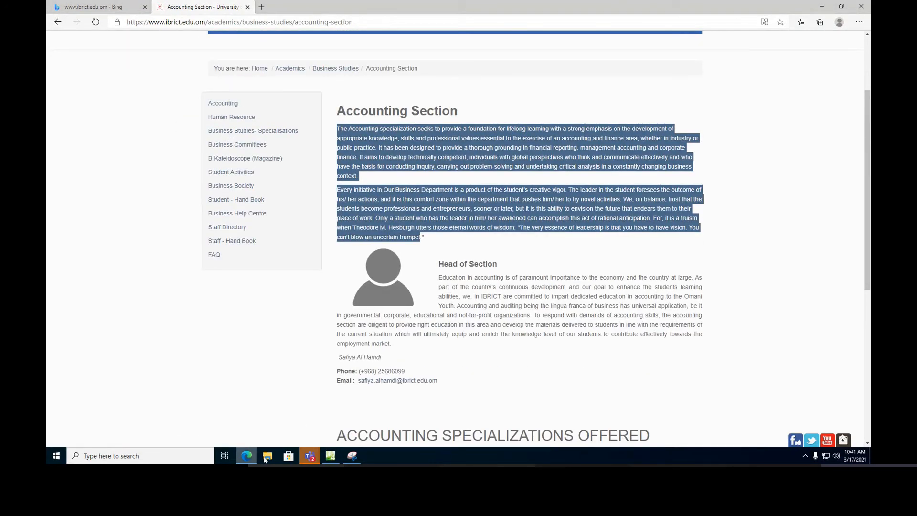
# Arrange Edge and Expression Web side by side, with Edge narrowed to give Expression Web more width
pyautogui.click(841, 7)
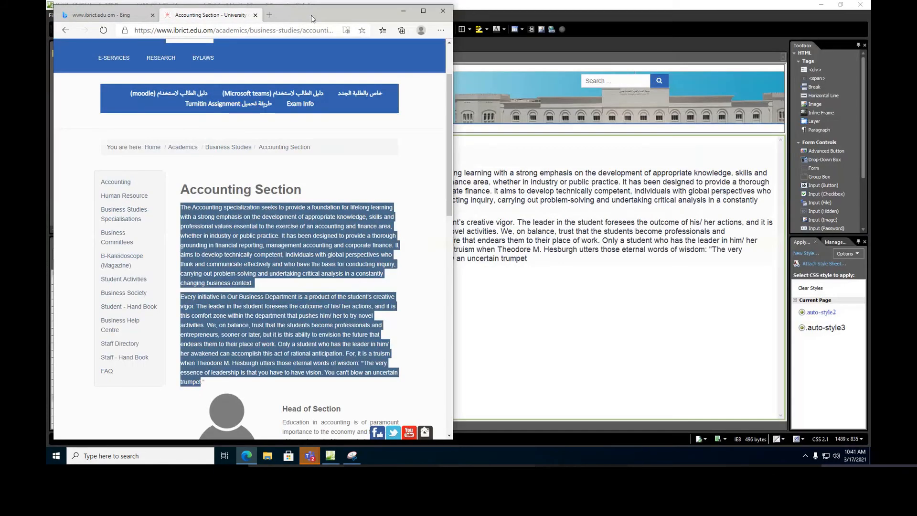
pyautogui.doubleClick(348, 19)
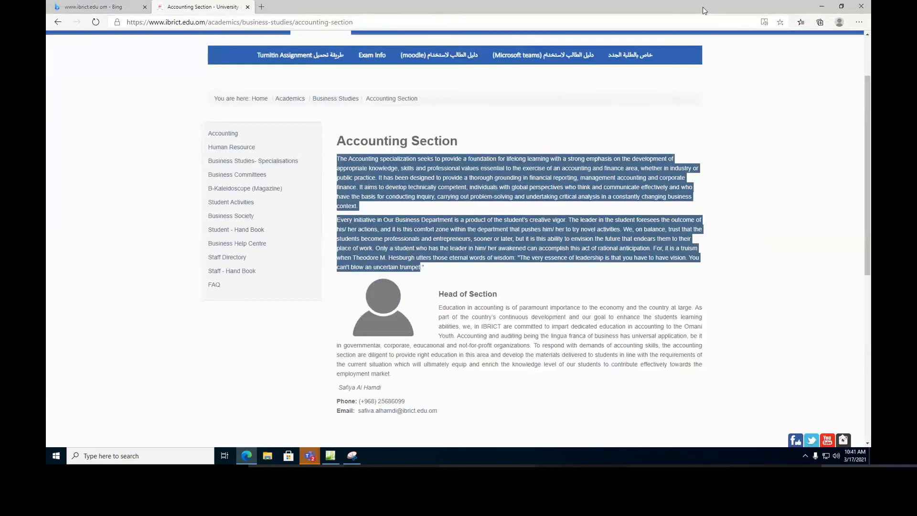
pyautogui.moveTo(703, 7); pyautogui.dragTo(46, 14)
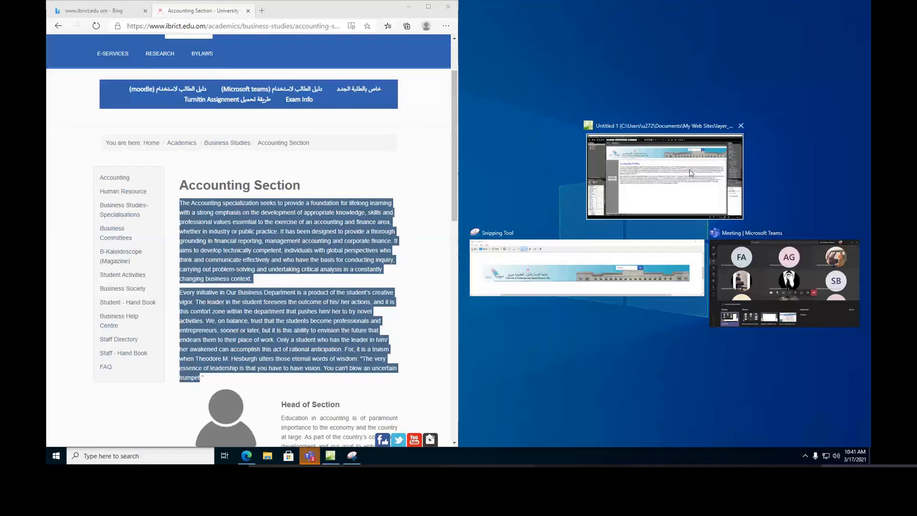
pyautogui.click(690, 173)
pyautogui.moveTo(457, 162); pyautogui.dragTo(263, 193)
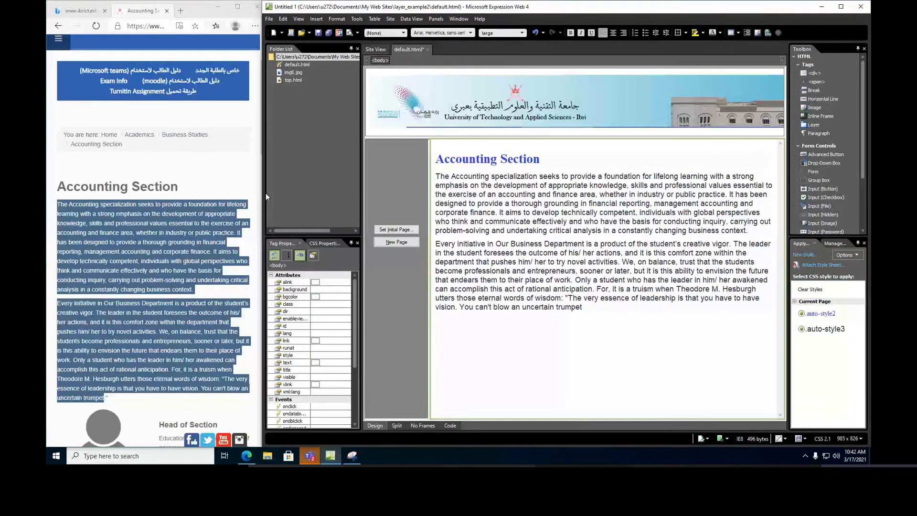
pyautogui.moveTo(262, 192)
pyautogui.mouseDown()
pyautogui.moveTo(199, 184)
pyautogui.moveTo(265, 185)
pyautogui.mouseUp()
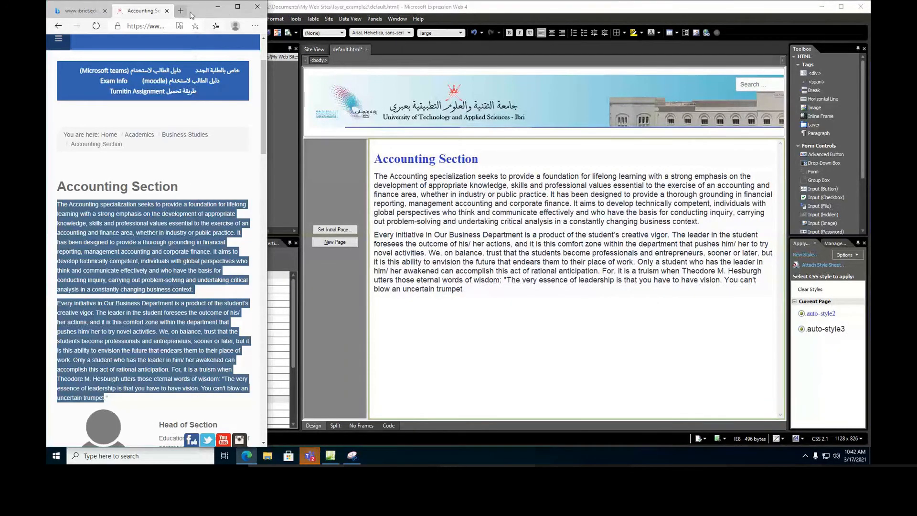
# Examine the Accounting Section page and its site navigation menu in the narrowed Edge window, and maximize the window
pyautogui.scroll(-10, 223, 270)
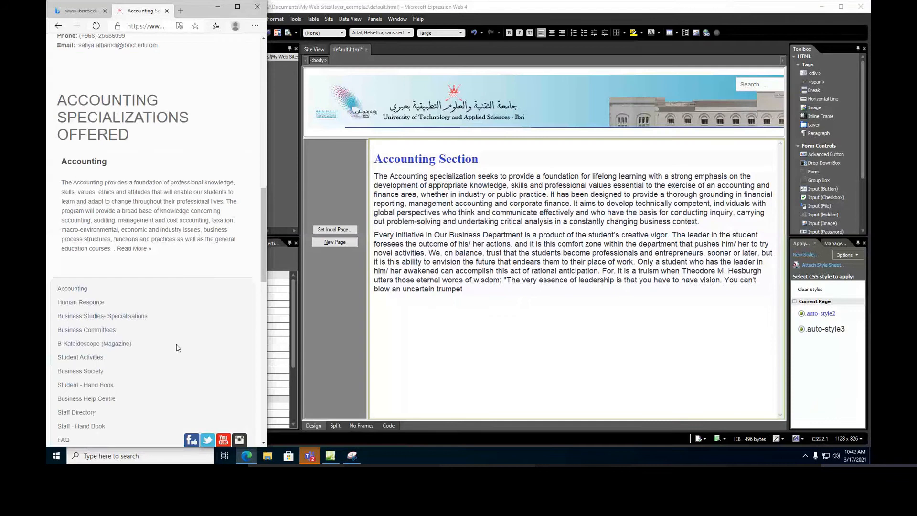
pyautogui.scroll(-15, 161, 376)
pyautogui.scroll(15, 205, 174)
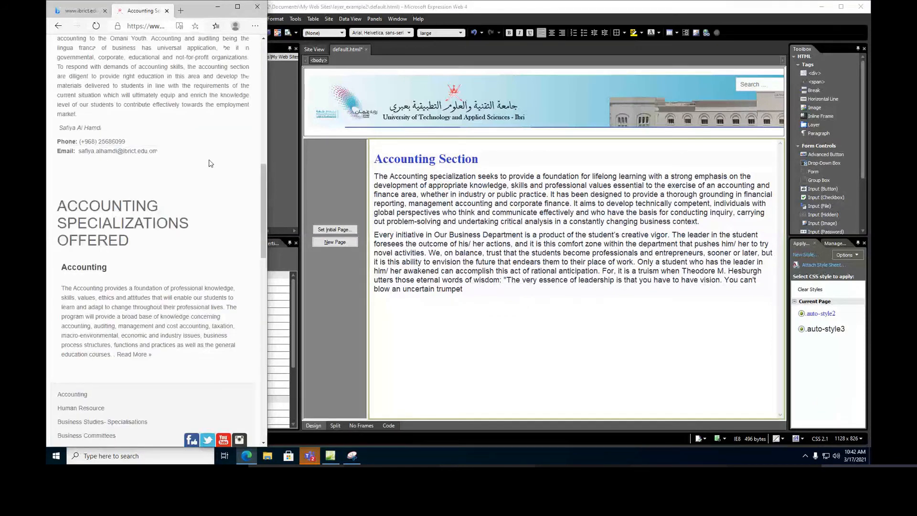
pyautogui.scroll(10, 209, 163)
pyautogui.click(58, 117)
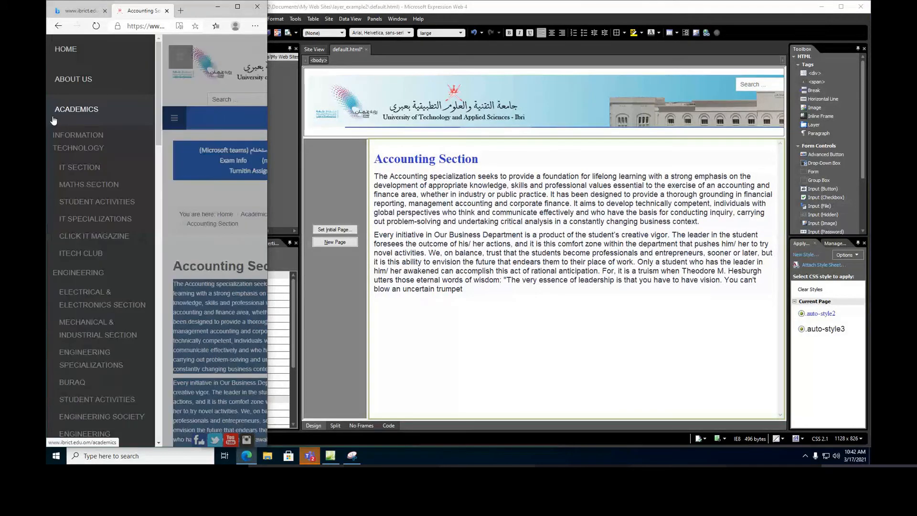
pyautogui.click(201, 188)
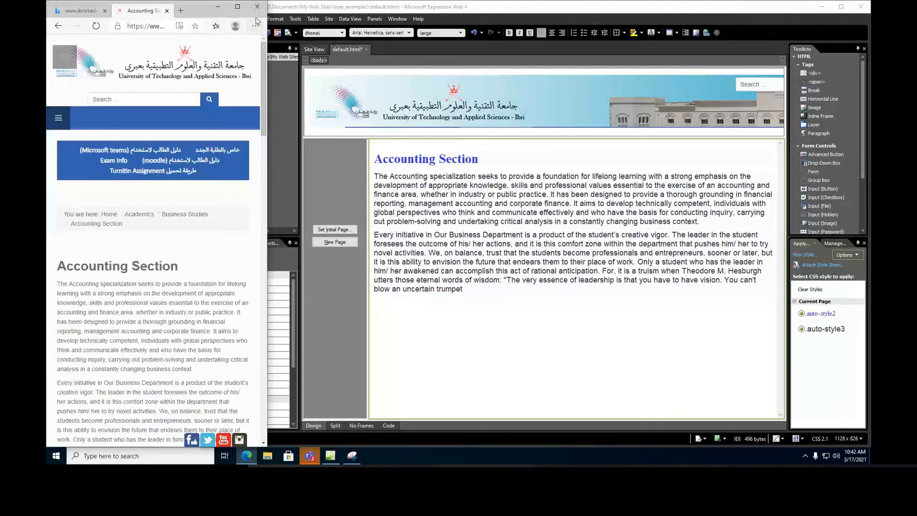
pyautogui.click(237, 6)
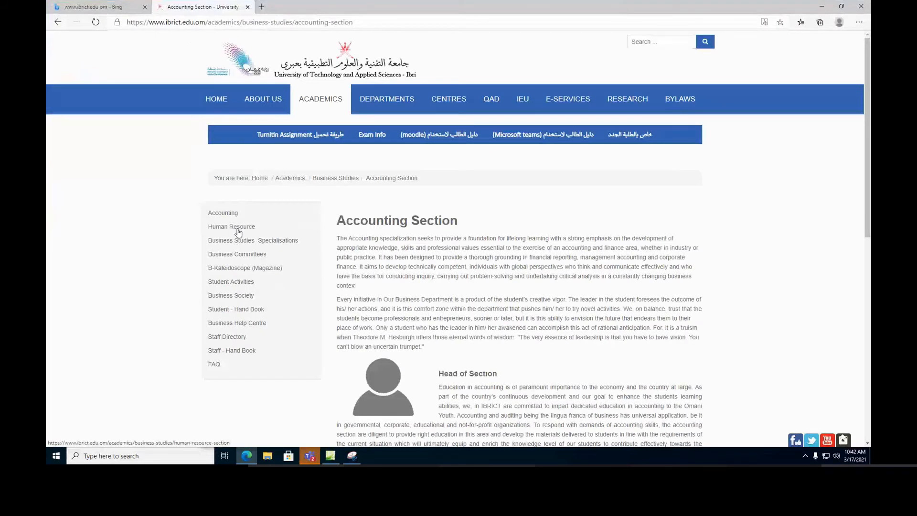
# Return to Expression Web and enter Accounting and human resuorces as separate paragraphs in the Contents frame
pyautogui.click(820, 7)
pyautogui.click(335, 242)
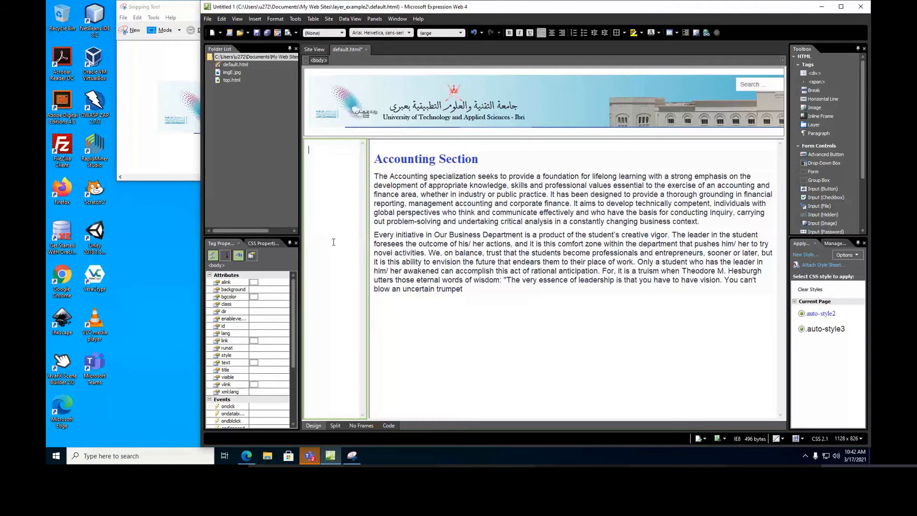
pyautogui.write('Ac')
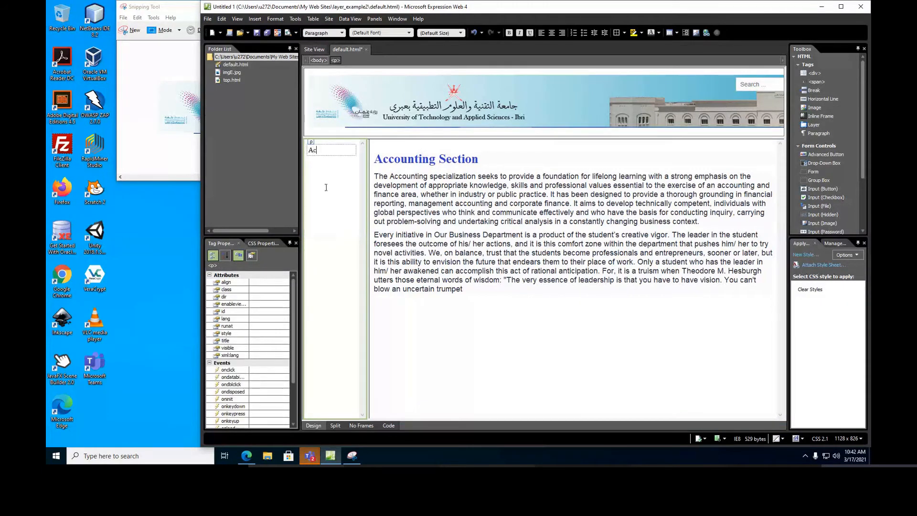
pyautogui.write('counting')
pyautogui.press('Return')
pyautogui.write('human resuurces')
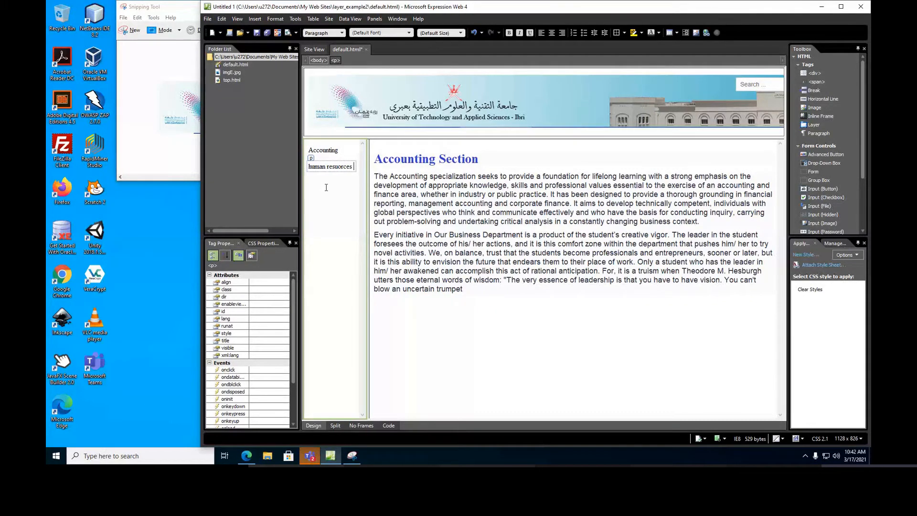
# Capitalize the second Contents entry as Human resuorces and add a third entry, Bussiness studies, below it
pyautogui.press('Up')
pyautogui.click(311, 167)
pyautogui.press('Delete')
pyautogui.write('H')
pyautogui.press('Return')
pyautogui.write('Bussiness studies')
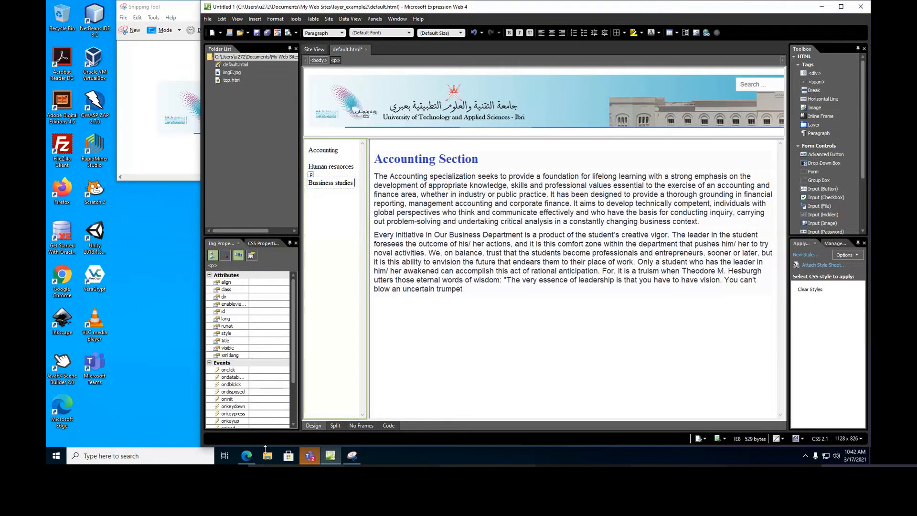
# Compare the Contents list with the website's side menu in Edge by opening the Human Resource and Business Studies- Specialisations pages
pyautogui.click(246, 455)
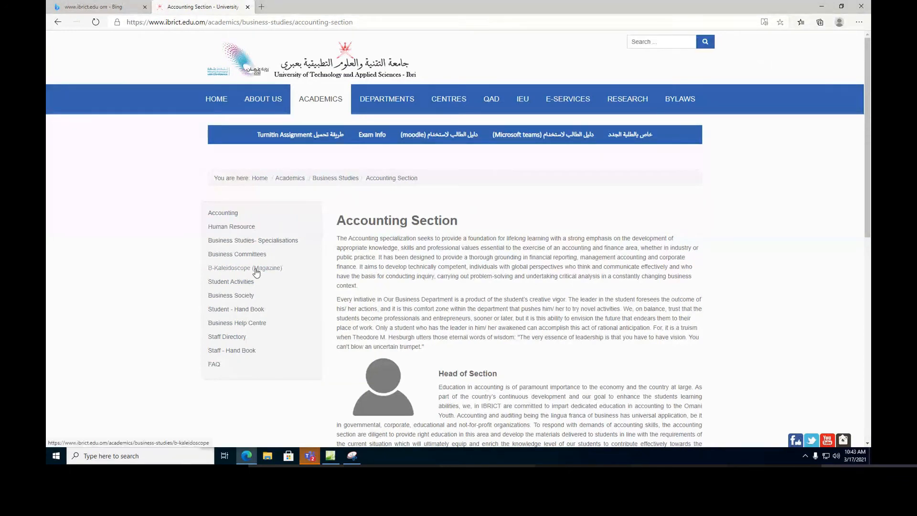
pyautogui.click(247, 456)
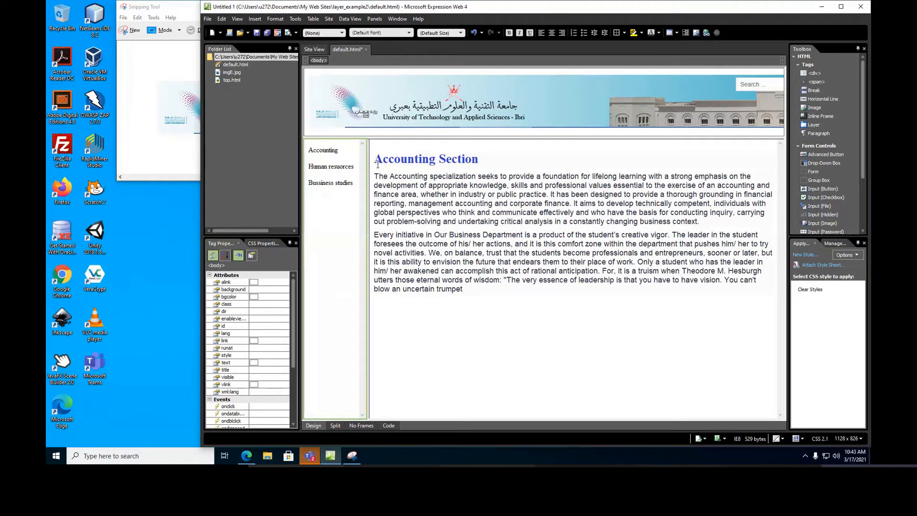
pyautogui.click(247, 455)
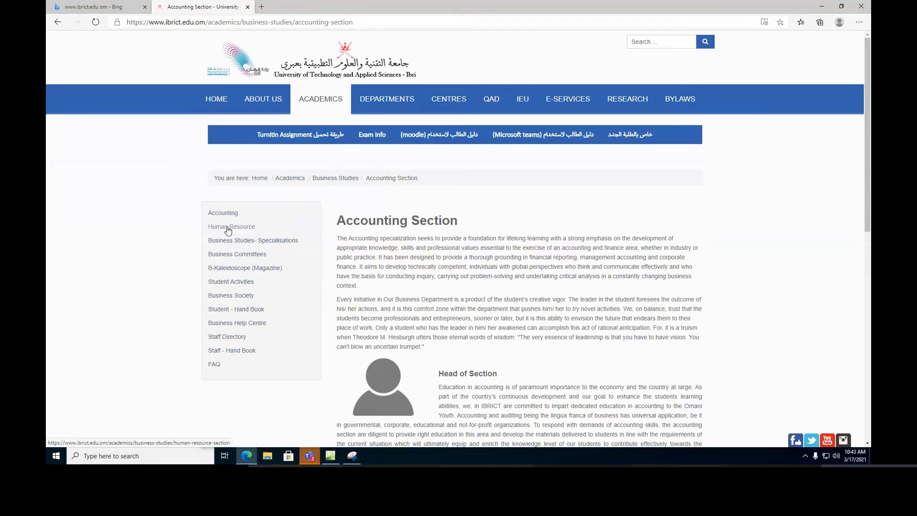
pyautogui.click(228, 229)
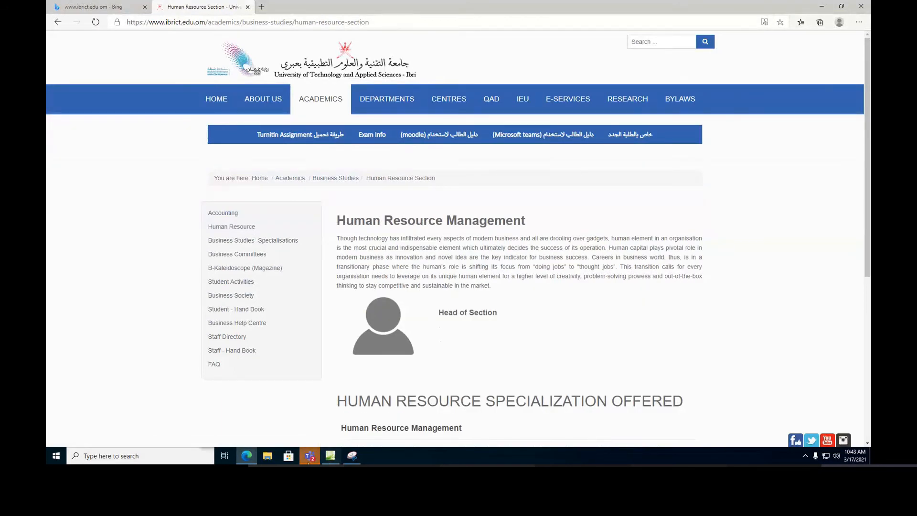
pyautogui.click(235, 243)
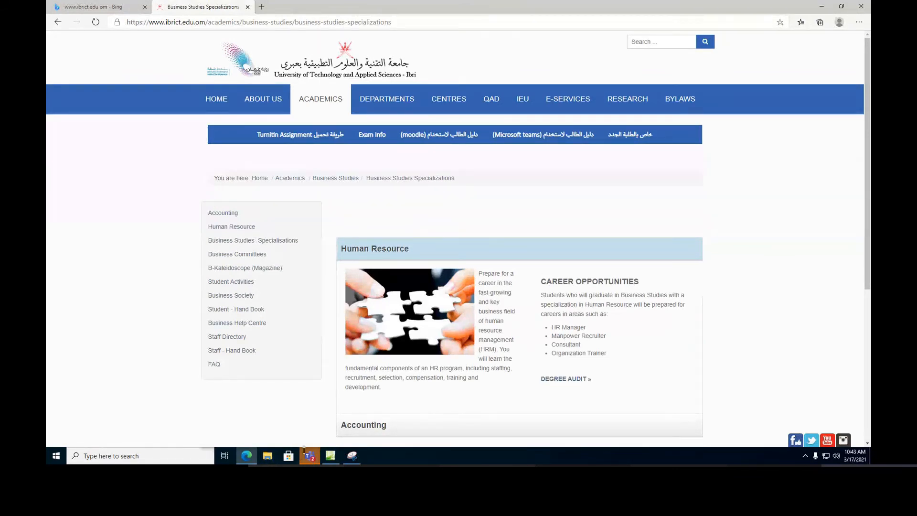
# Switch to Expression Web, select all content in the Accounting Section frame, and save the first unsaved frame page as accounting
pyautogui.click(330, 456)
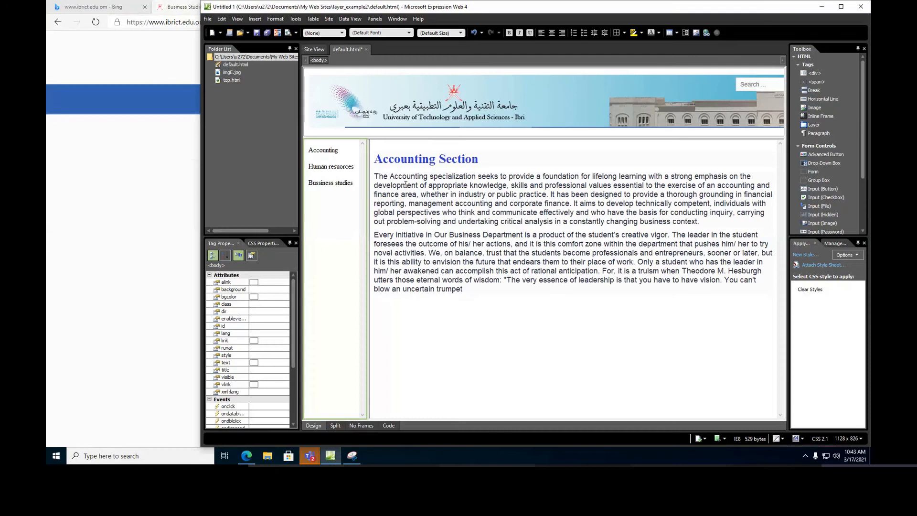
pyautogui.click(414, 203)
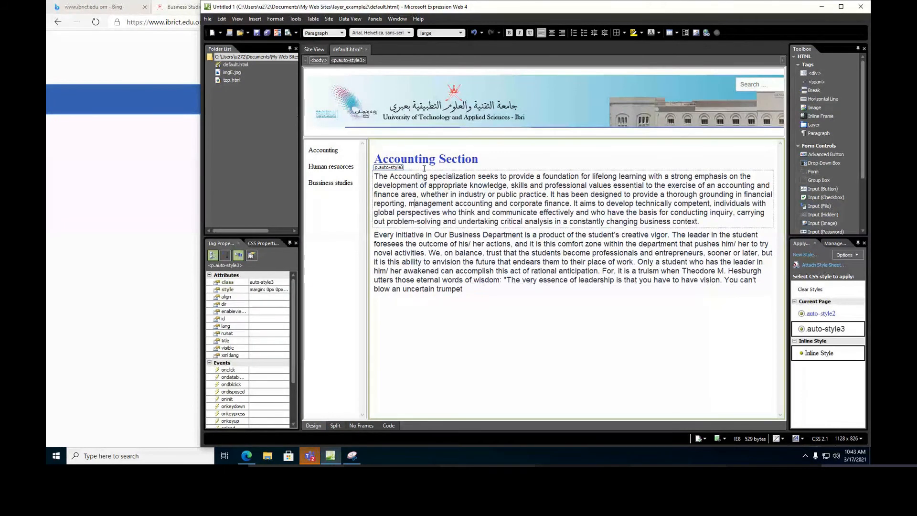
pyautogui.hotkey('ctrl', 'a')
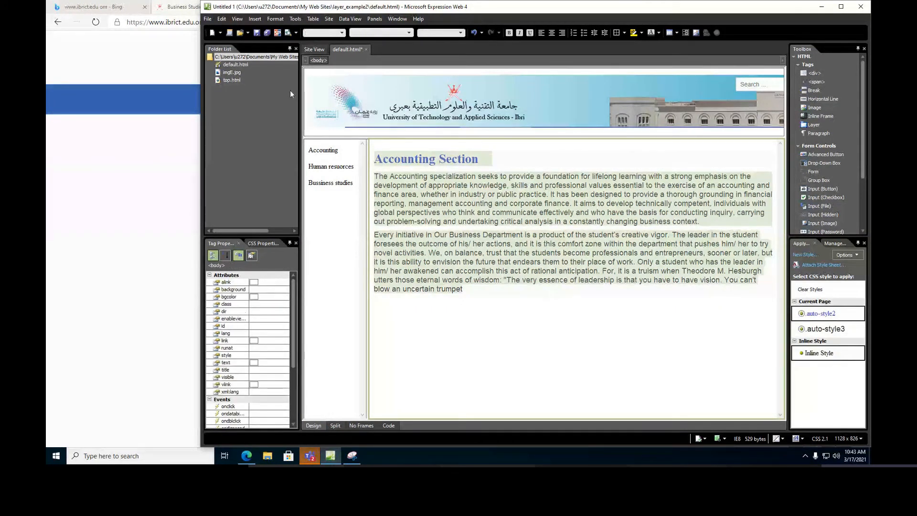
pyautogui.click(256, 33)
pyautogui.click(297, 202)
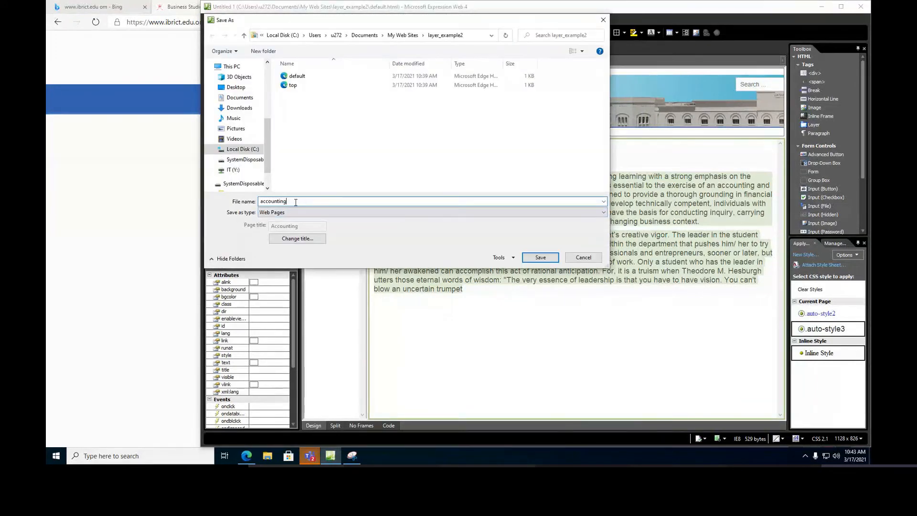
pyautogui.click(533, 260)
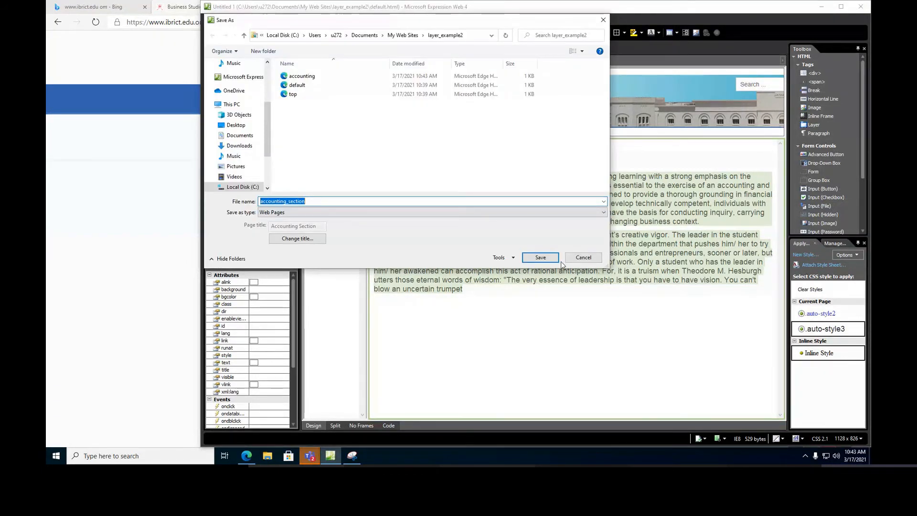
# Save the remaining unsaved frame page as accounting_section, and open it from the site's folder list
pyautogui.click(581, 261)
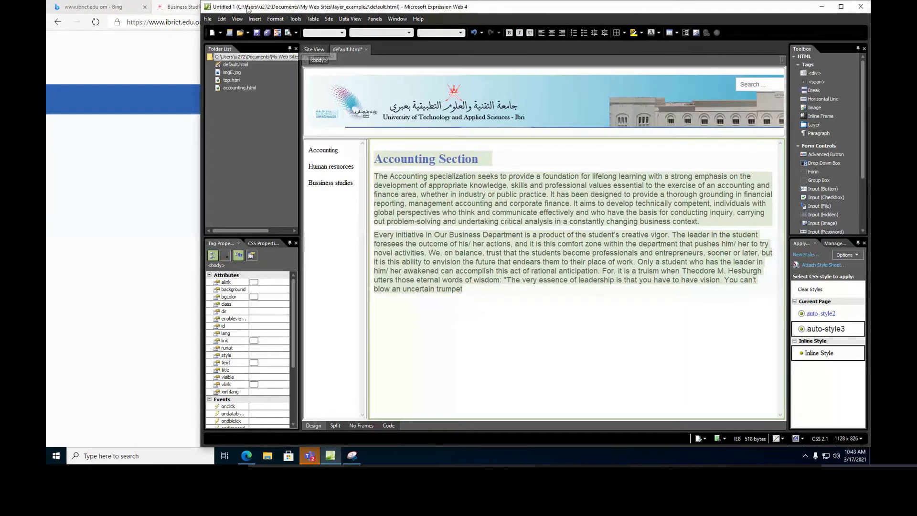
pyautogui.click(257, 32)
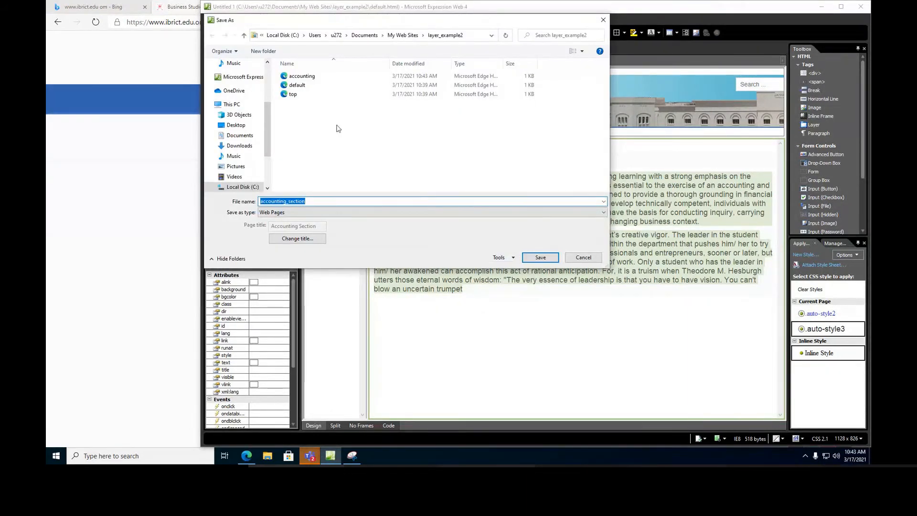
pyautogui.click(540, 257)
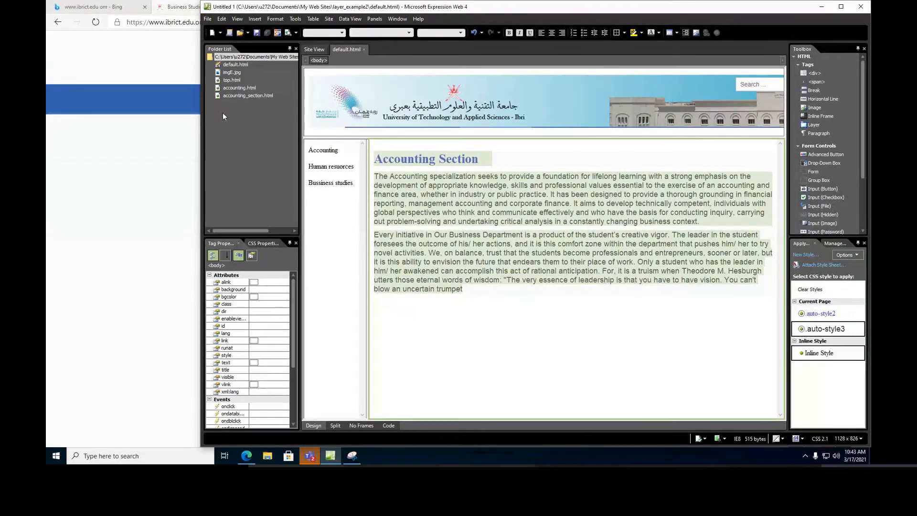
pyautogui.doubleClick(236, 96)
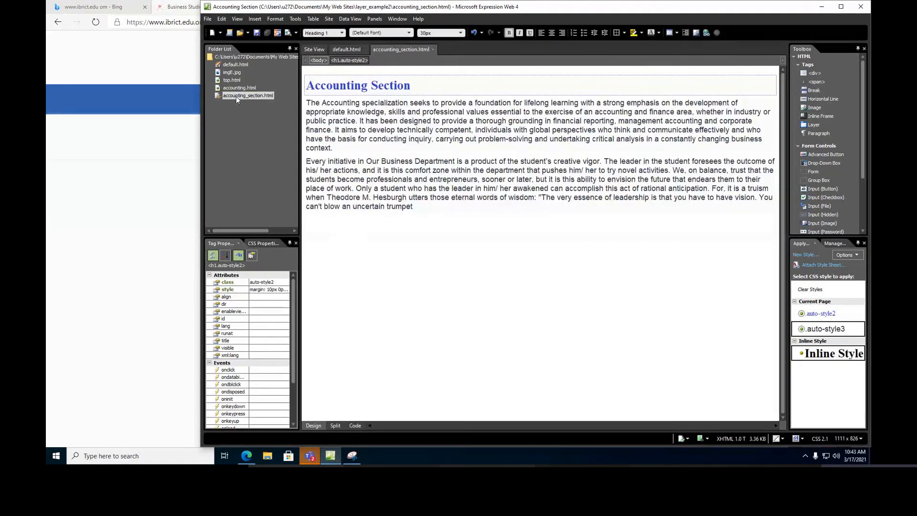
# Open accounting.html, rename the file as menu.html, and update the pages that hyperlink to it
pyautogui.doubleClick(235, 88)
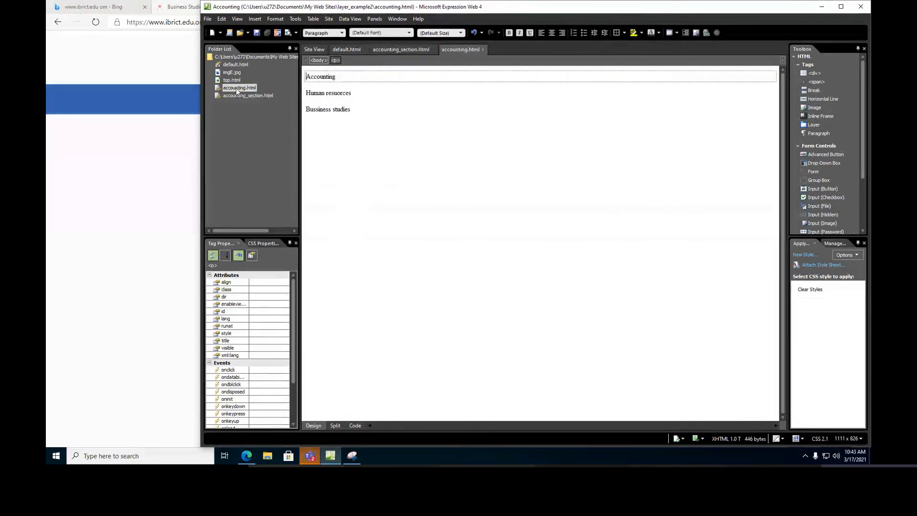
pyautogui.click(236, 91)
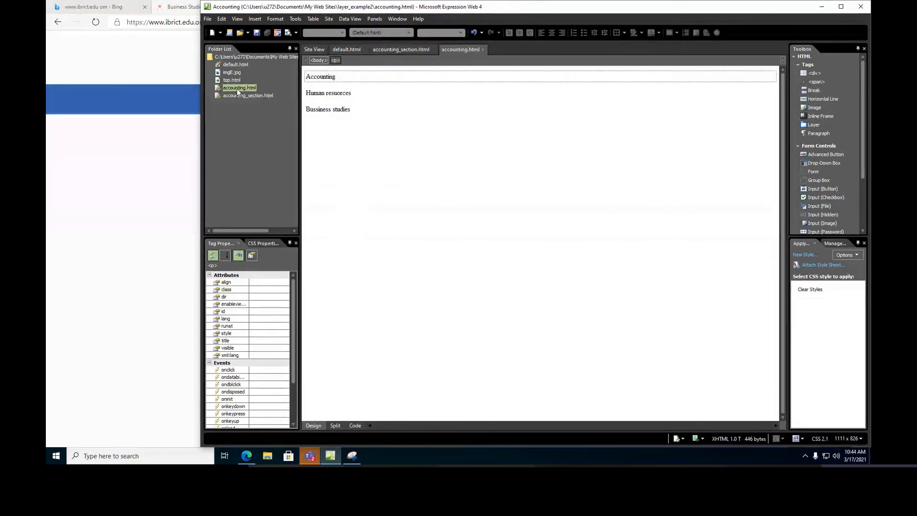
pyautogui.click(237, 89)
pyautogui.click(238, 91)
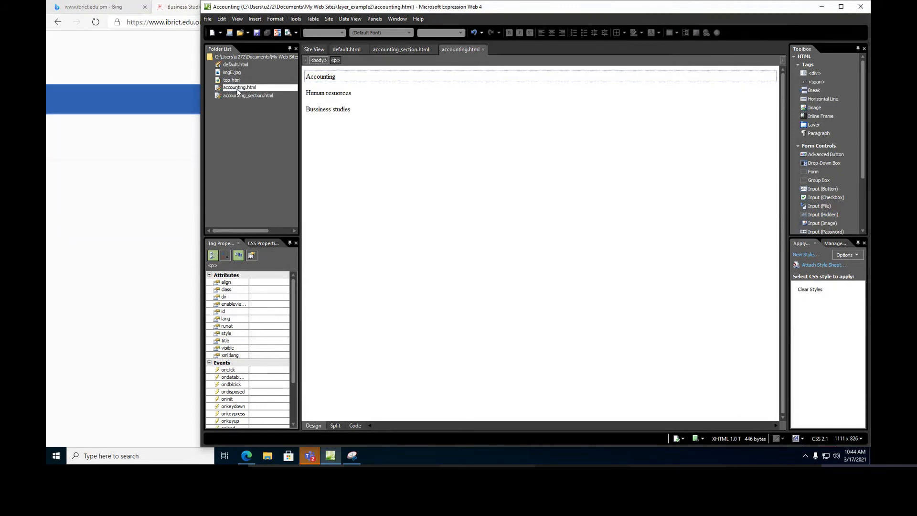
pyautogui.press('BackSpace')
pyautogui.press('BackSpace')
pyautogui.press('BackSpace')
pyautogui.press('BackSpace')
pyautogui.press('BackSpace')
pyautogui.press('BackSpace')
pyautogui.press('BackSpace')
pyautogui.press('BackSpace')
pyautogui.press('BackSpace')
pyautogui.write('m')
pyautogui.press('Return')
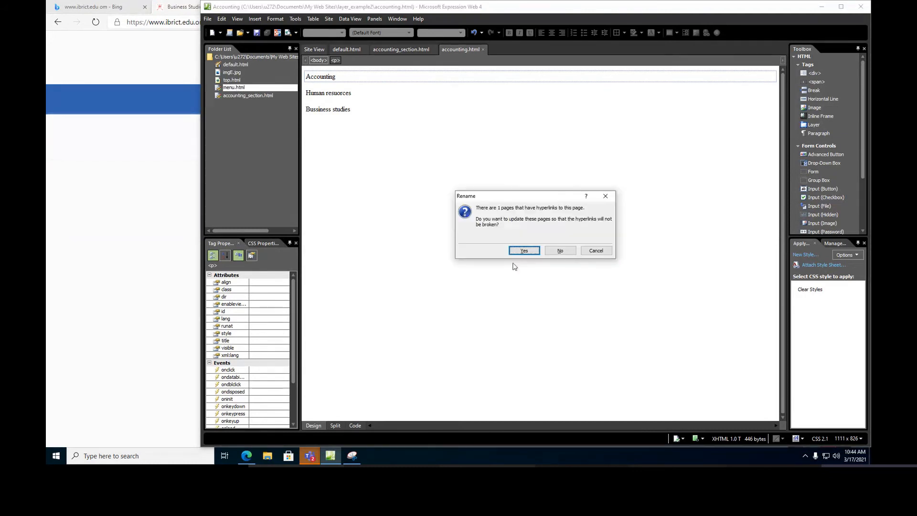
pyautogui.click(524, 250)
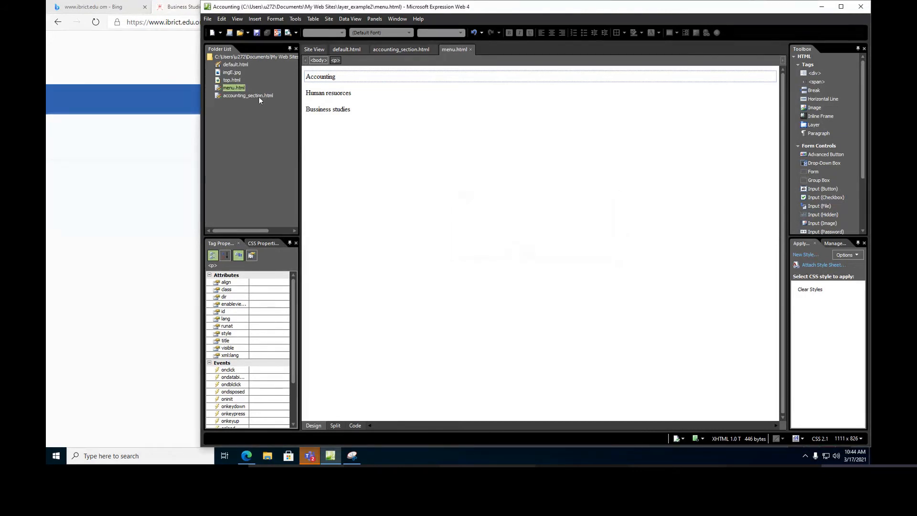
# Review the site's accounting_section.html, menu.html, top.html and default.html pages one after another
pyautogui.doubleClick(244, 96)
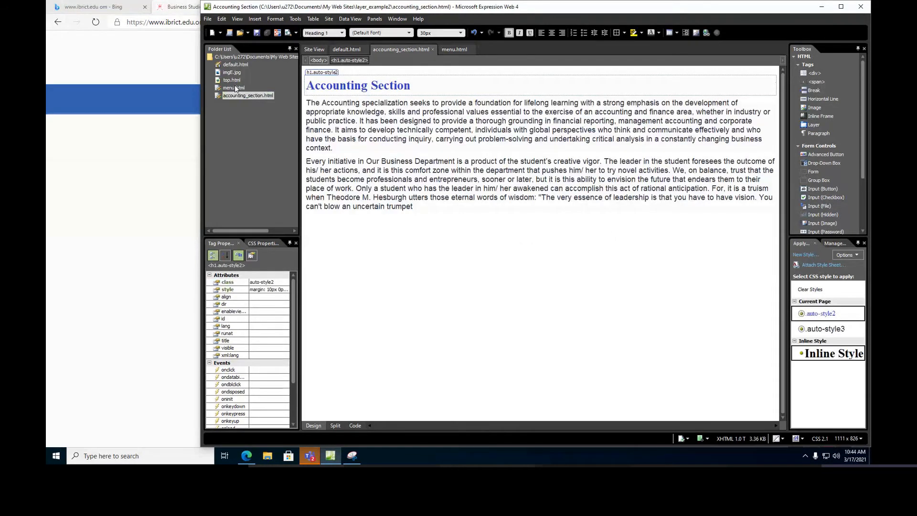
pyautogui.doubleClick(234, 87)
pyautogui.doubleClick(234, 79)
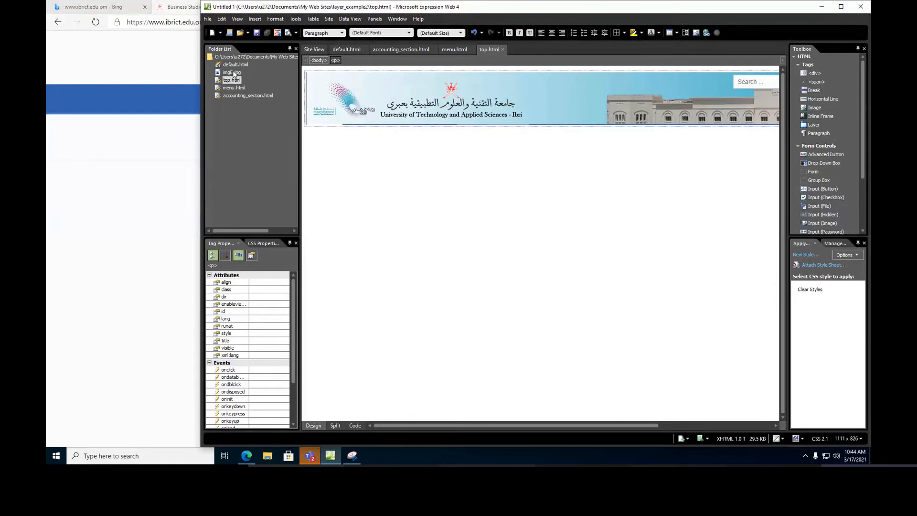
pyautogui.doubleClick(236, 65)
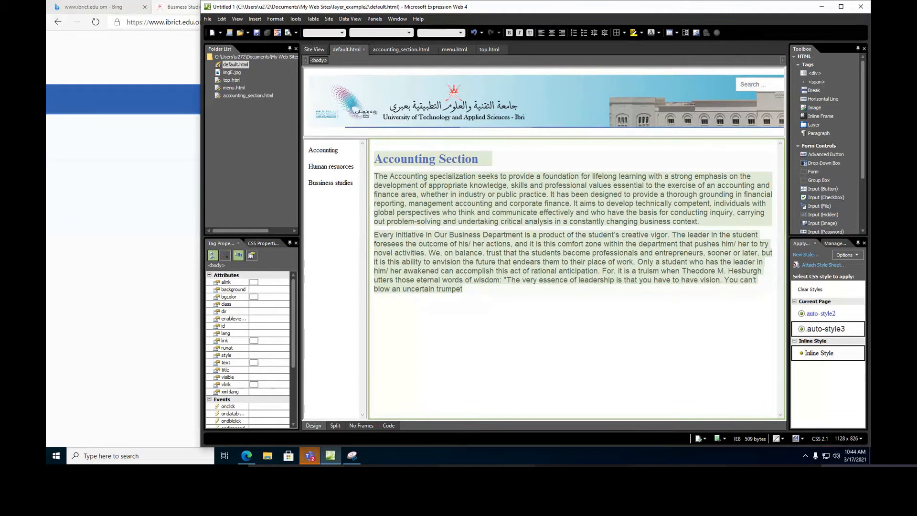
# Create a new blank HTML page in the site
pyautogui.click(210, 20)
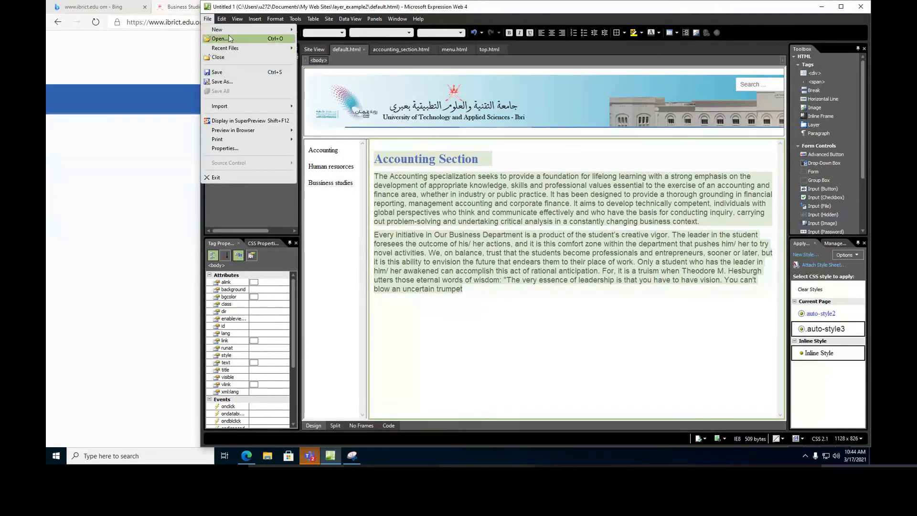
pyautogui.moveTo(245, 26)
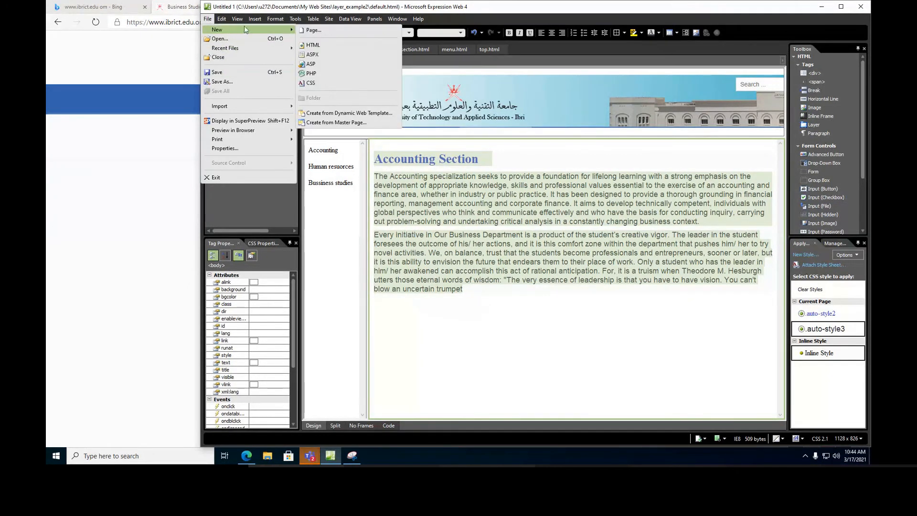
pyautogui.click(324, 47)
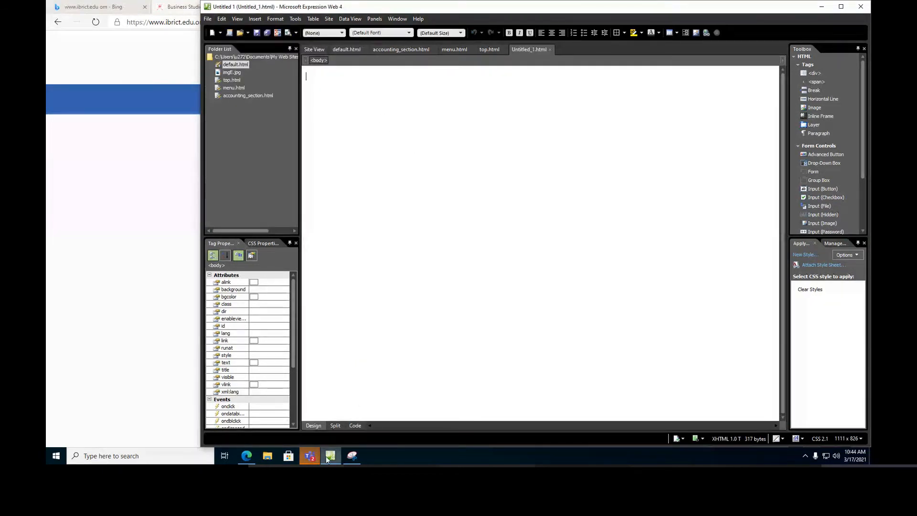
# Switch to Edge, copy the Human Resource Management heading and paragraph from the Human Resource page, and return to Expression Web
pyautogui.click(244, 456)
pyautogui.click(232, 227)
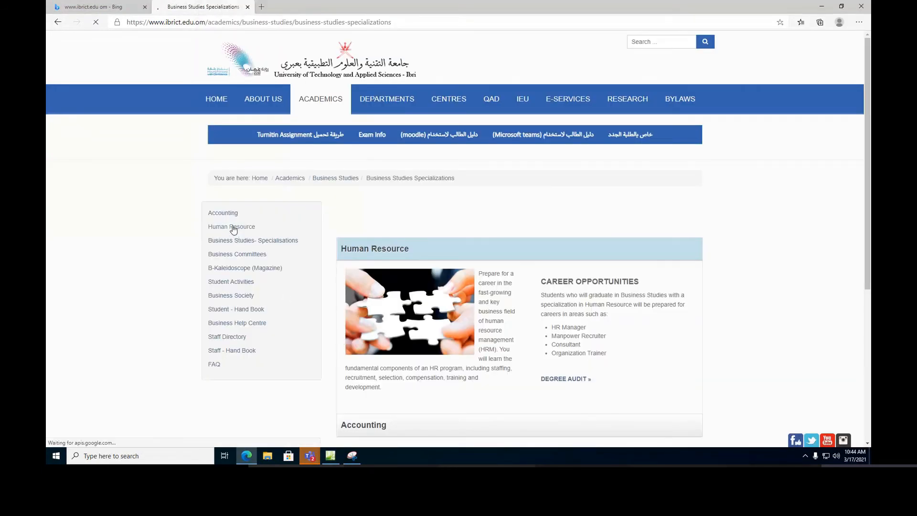
pyautogui.moveTo(339, 220); pyautogui.dragTo(494, 287)
pyautogui.rightClick(480, 282)
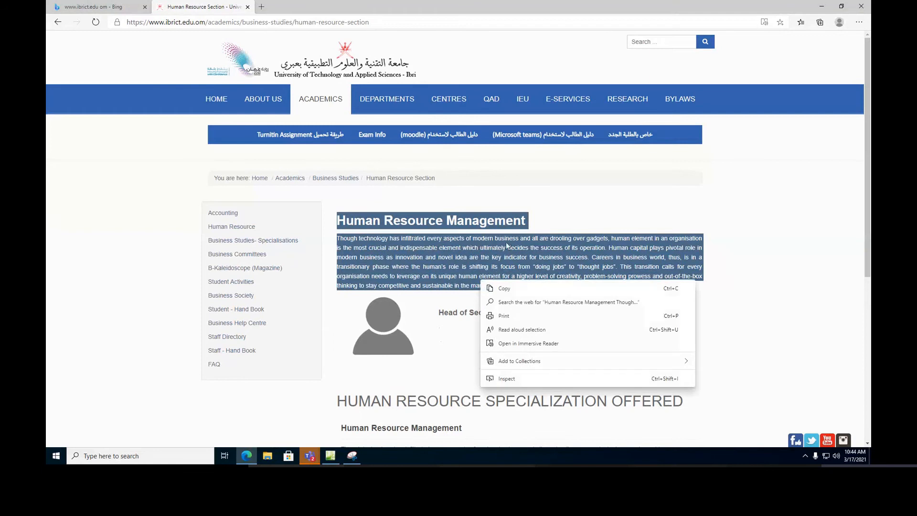
pyautogui.click(511, 289)
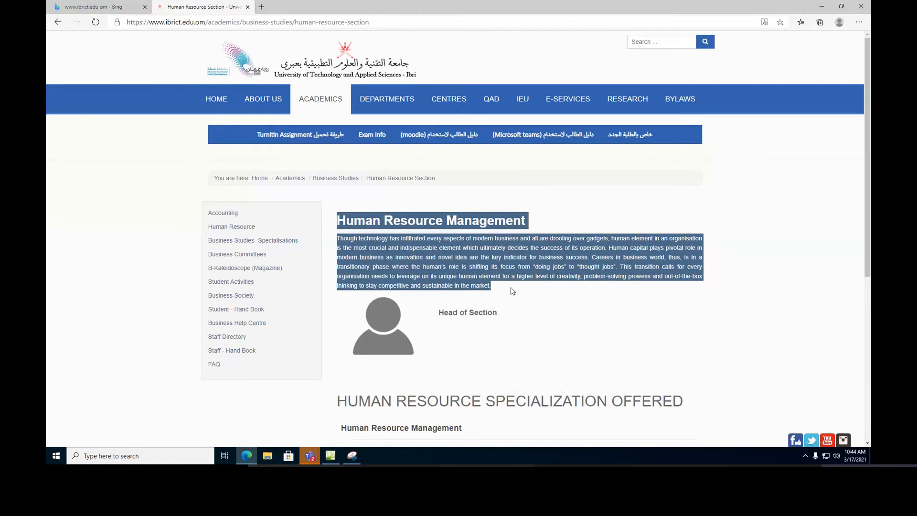
pyautogui.click(330, 455)
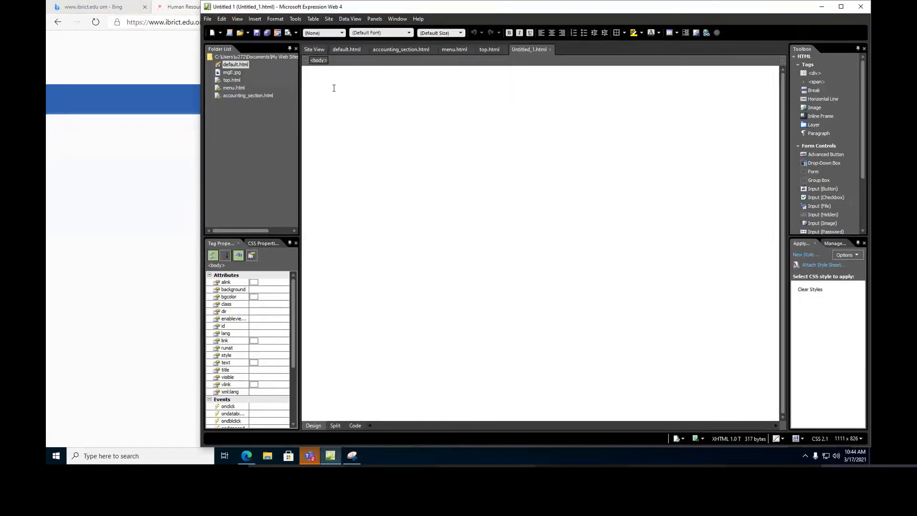
# Paste the copied Human Resource Management text into the blank page and make its heading non-bold and dark blue
pyautogui.hotkey('ctrl', 'v')
pyautogui.moveTo(309, 85); pyautogui.dragTo(504, 87)
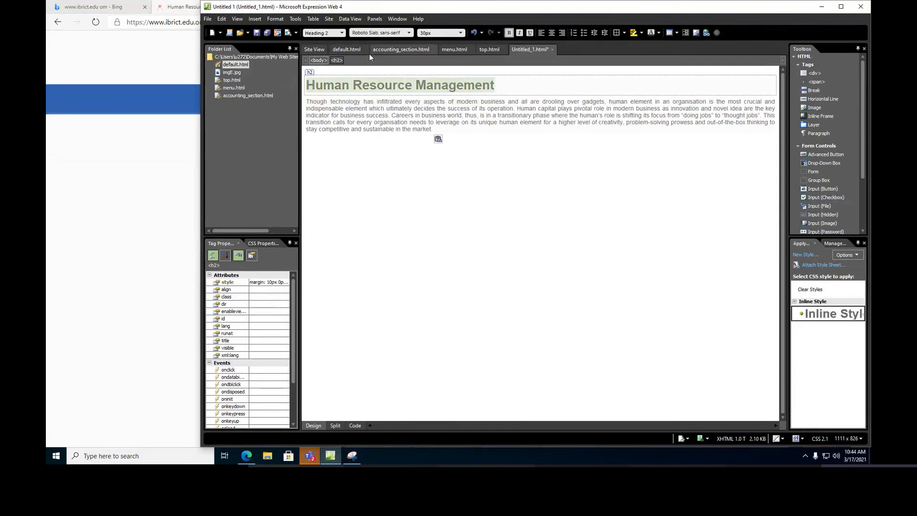
pyautogui.click(509, 32)
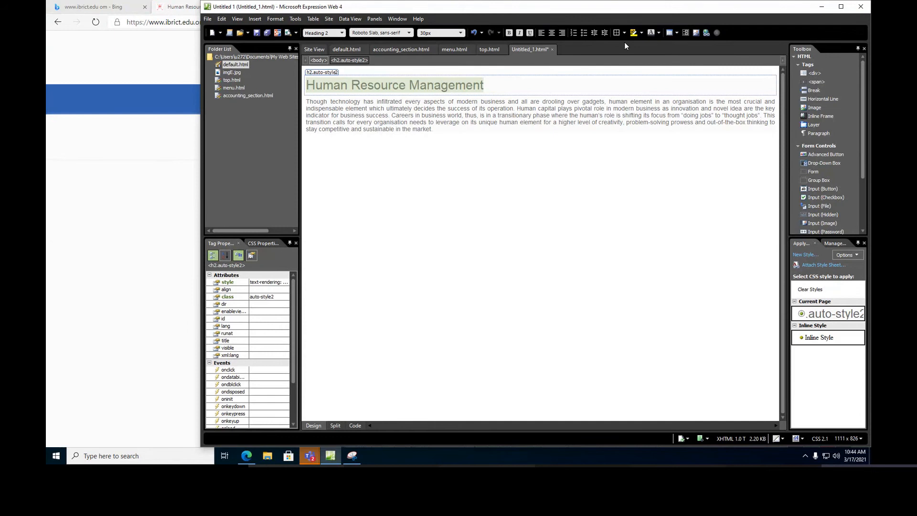
pyautogui.click(659, 32)
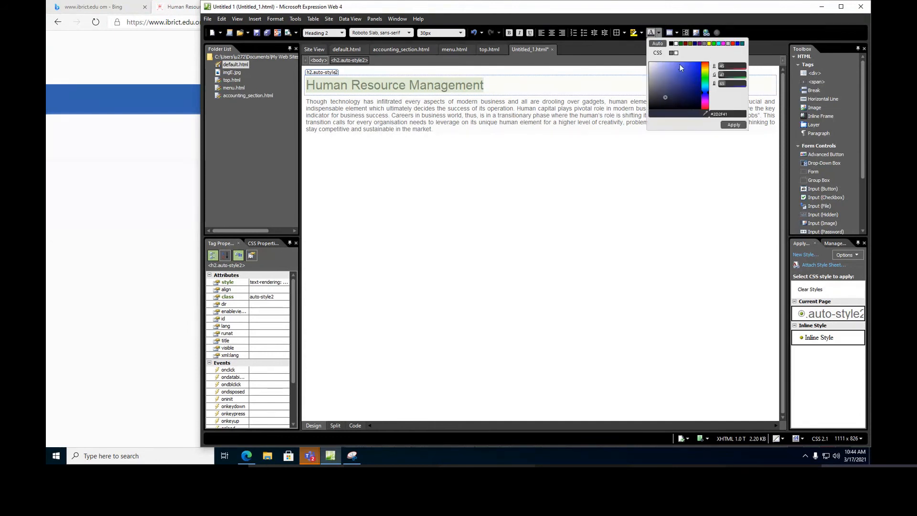
pyautogui.click(731, 124)
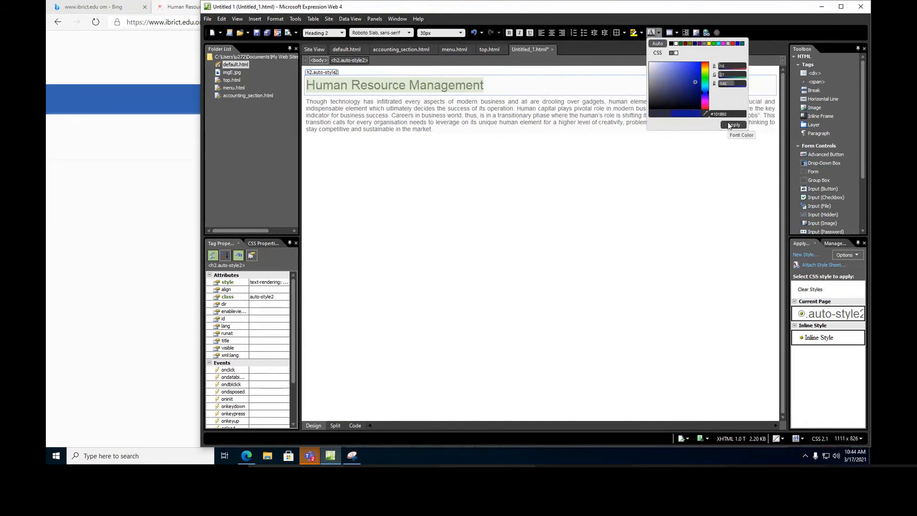
# Set the font color of the paragraph below the Human Resource Management heading to black (#000000)
pyautogui.click(404, 108)
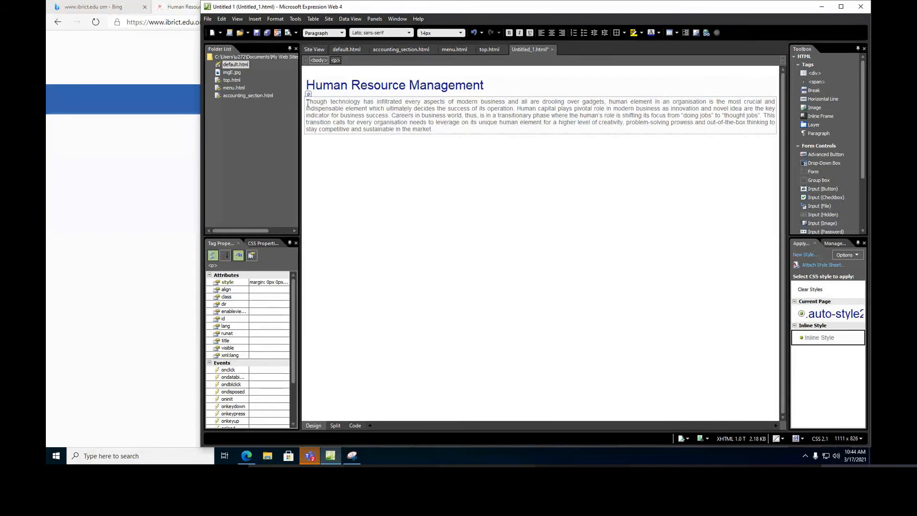
pyautogui.moveTo(307, 103); pyautogui.dragTo(435, 140)
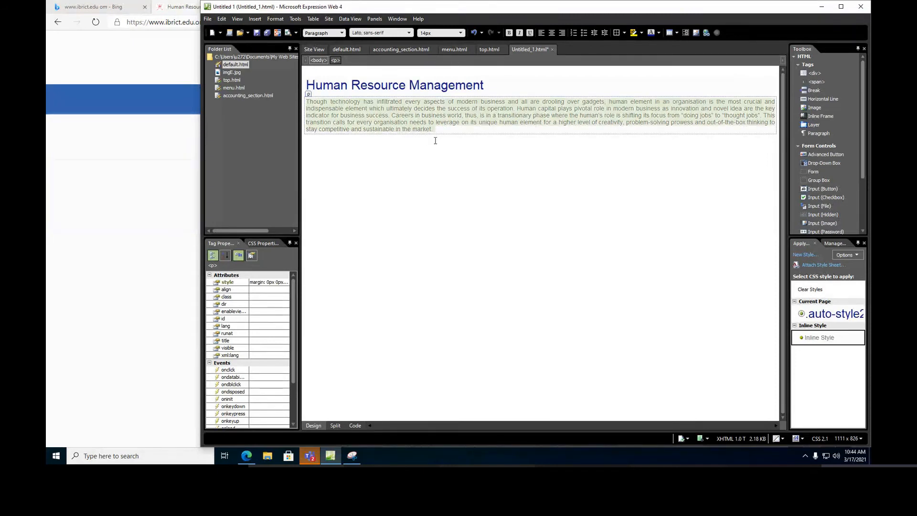
pyautogui.click(660, 34)
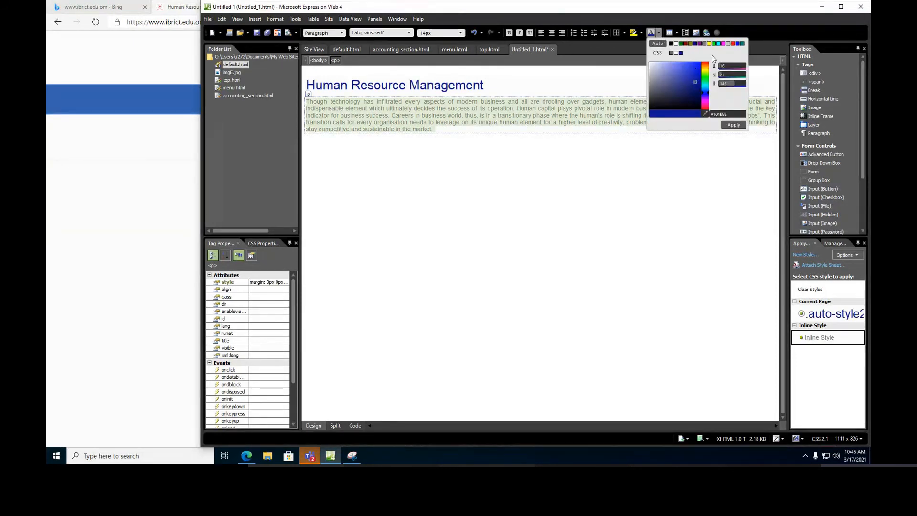
pyautogui.click(671, 43)
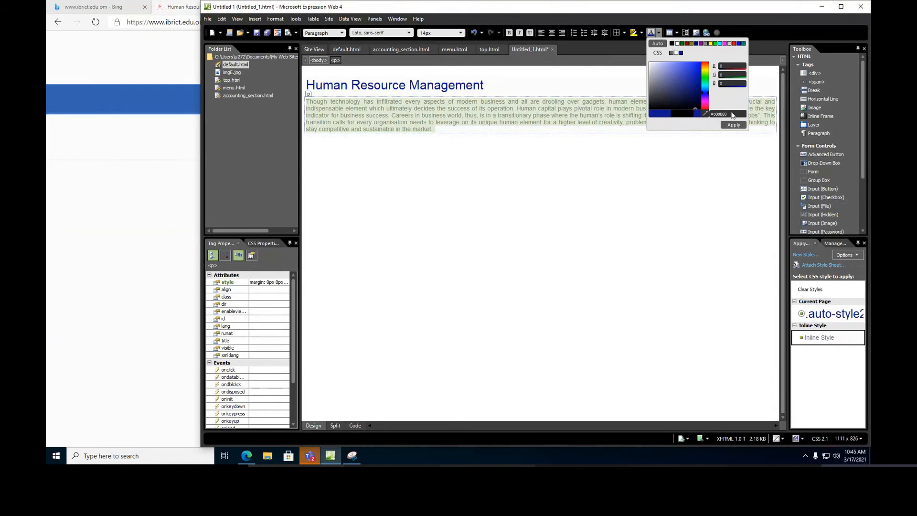
pyautogui.click(733, 124)
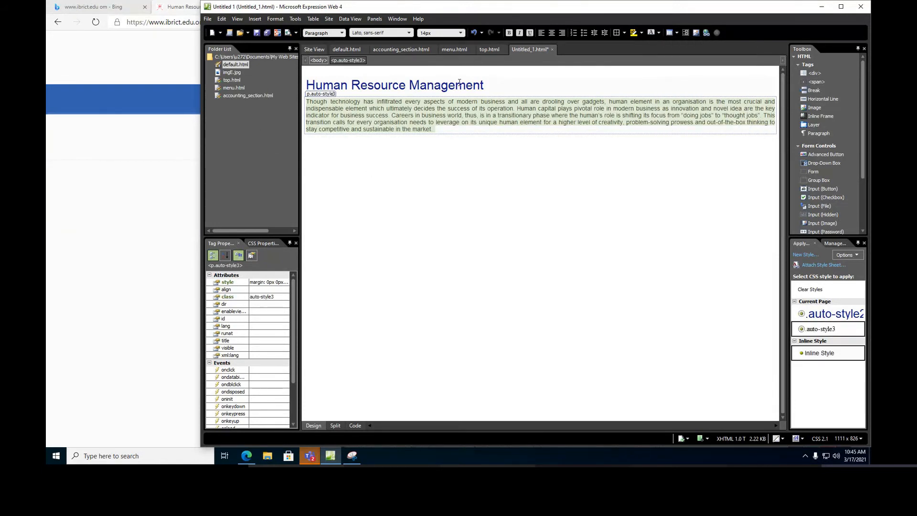
# Apply outside borders to the paragraph and save the page as human_resource_management in the layer_example2 folder
pyautogui.click(624, 33)
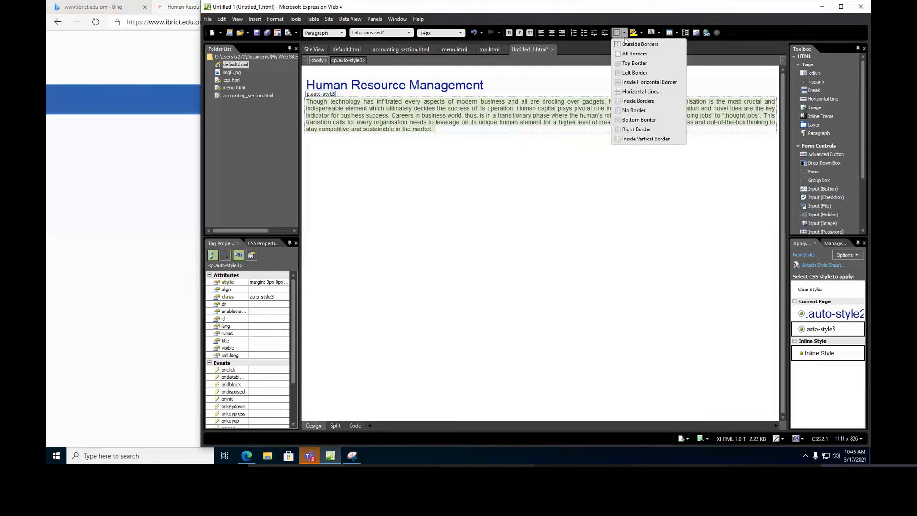
pyautogui.click(625, 45)
pyautogui.click(483, 148)
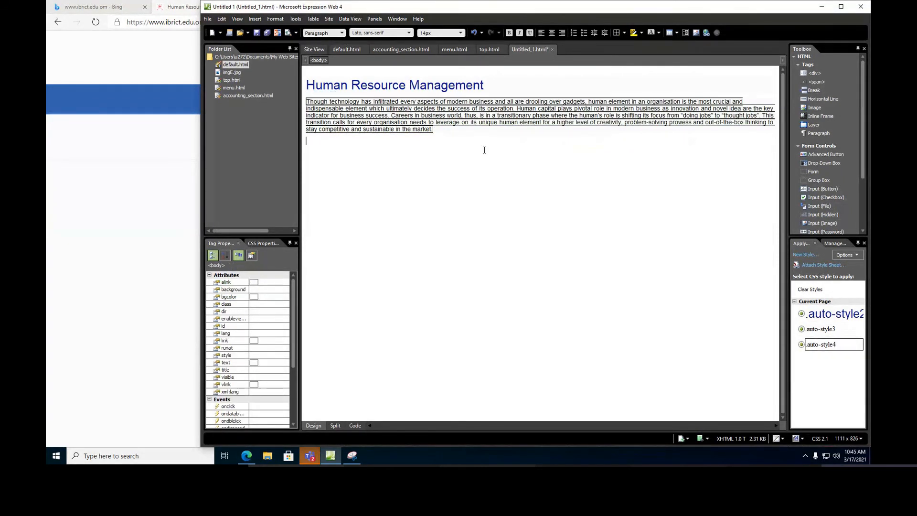
pyautogui.click(256, 32)
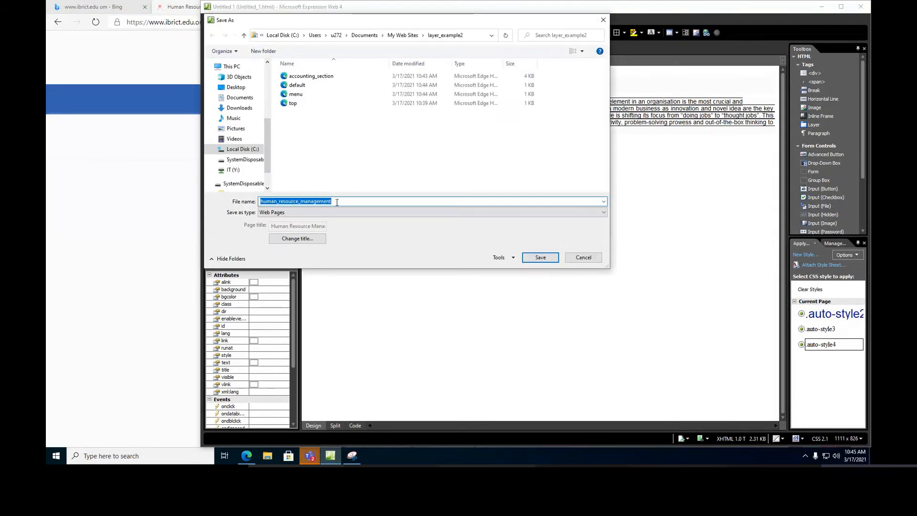
pyautogui.click(543, 260)
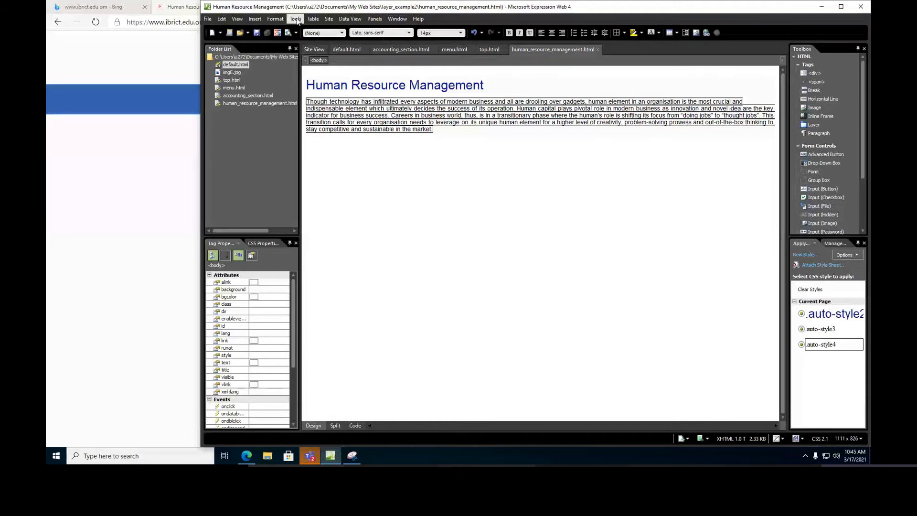
# Create a new blank HTML page from the General page types
pyautogui.click(209, 20)
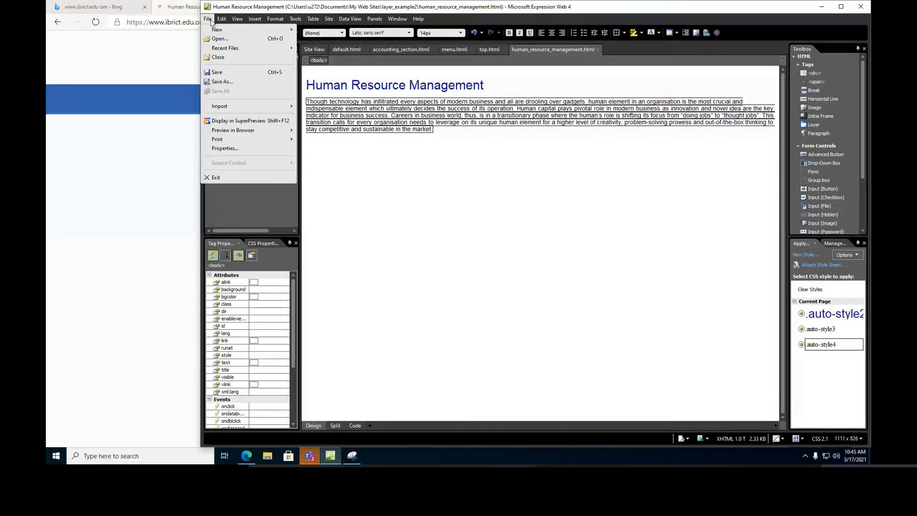
pyautogui.moveTo(217, 27)
pyautogui.click(341, 31)
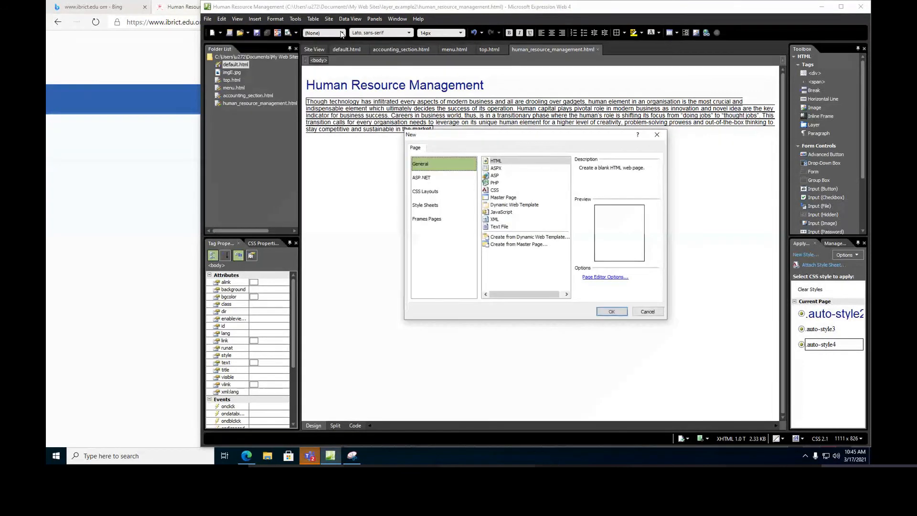
pyautogui.click(513, 161)
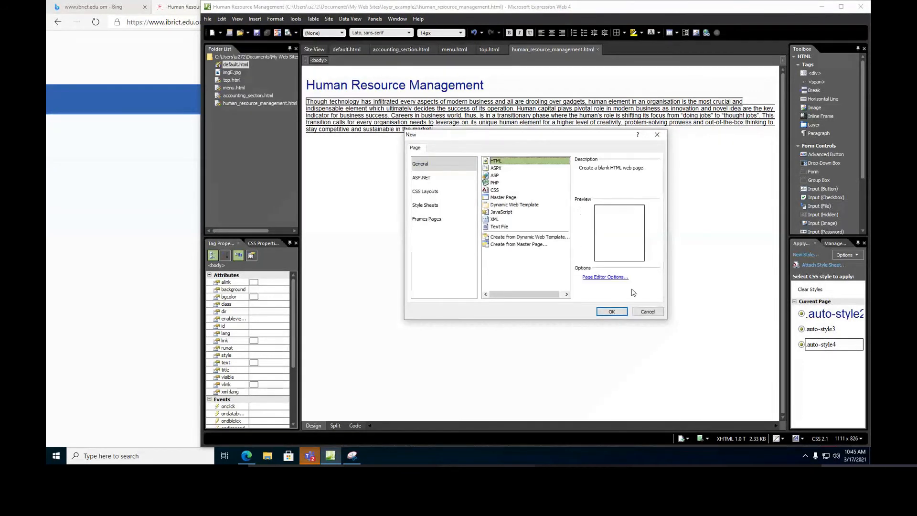
pyautogui.click(614, 311)
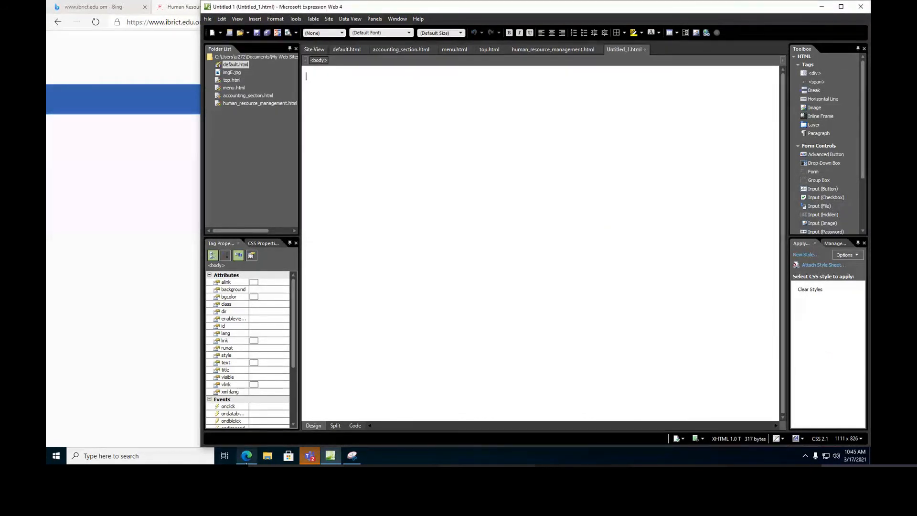
# Switch to the Edge browser, open the Business Studies- Specialisations page and copy its "Human Resource" section heading
pyautogui.click(246, 455)
pyautogui.click(235, 241)
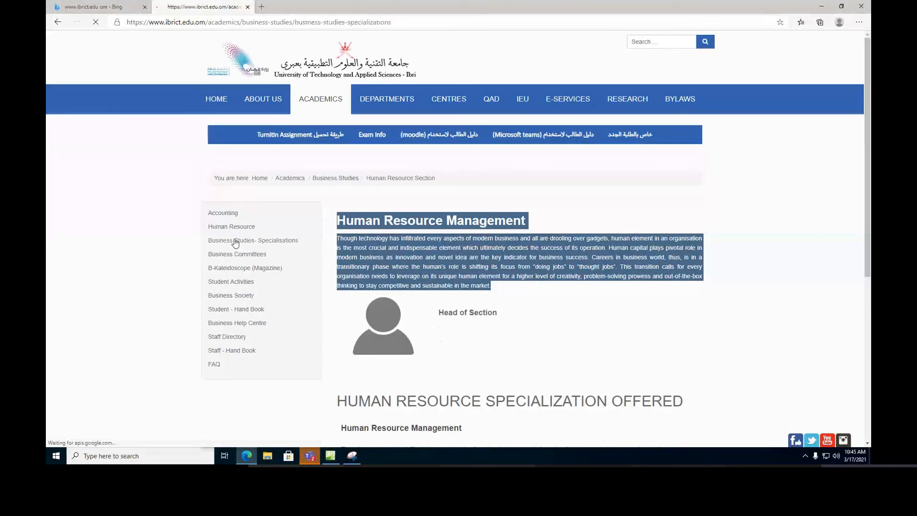
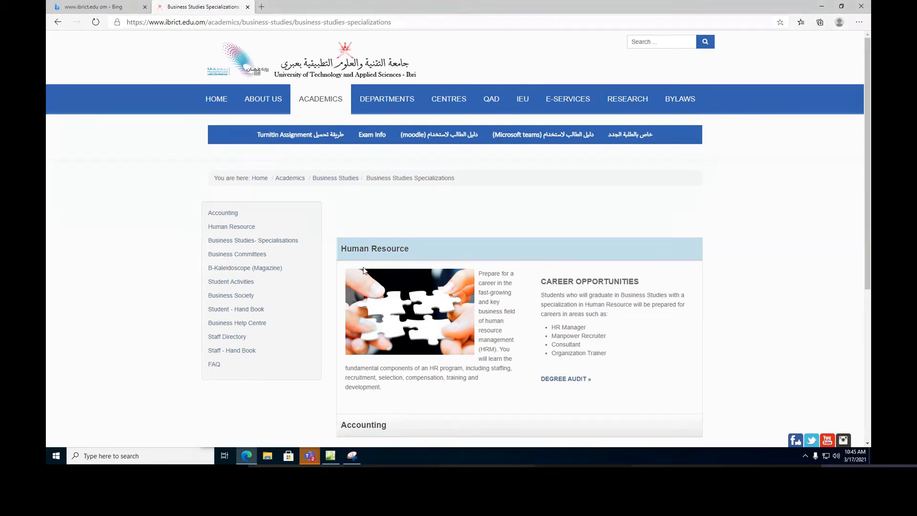
pyautogui.moveTo(342, 252); pyautogui.dragTo(410, 252)
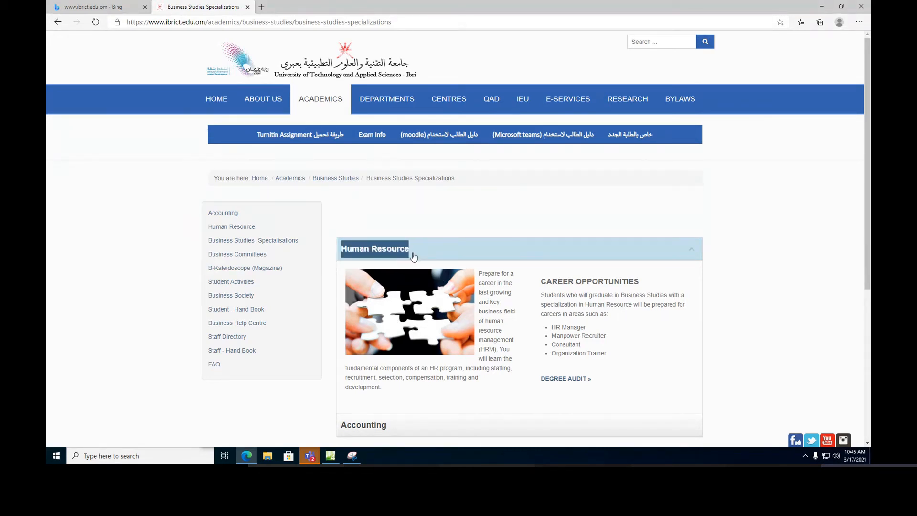
pyautogui.rightClick(397, 249)
pyautogui.click(419, 256)
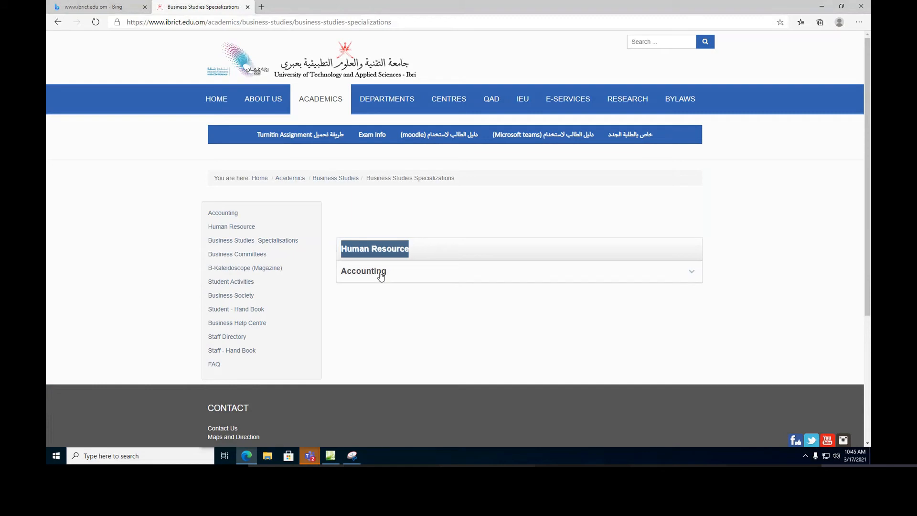
# Expand the Human Resource section again and paste the copied heading into the blank page in Expression Web
pyautogui.click(682, 258)
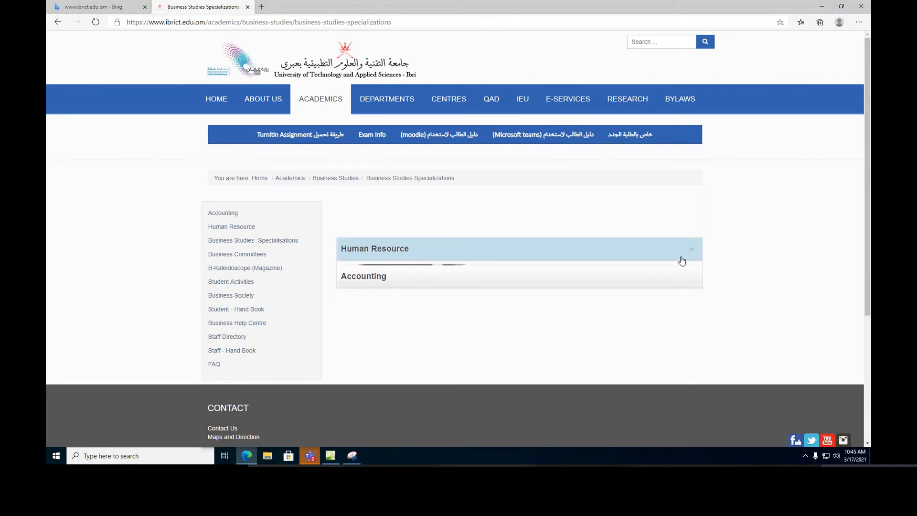
pyautogui.scroll(-5, 401, 340)
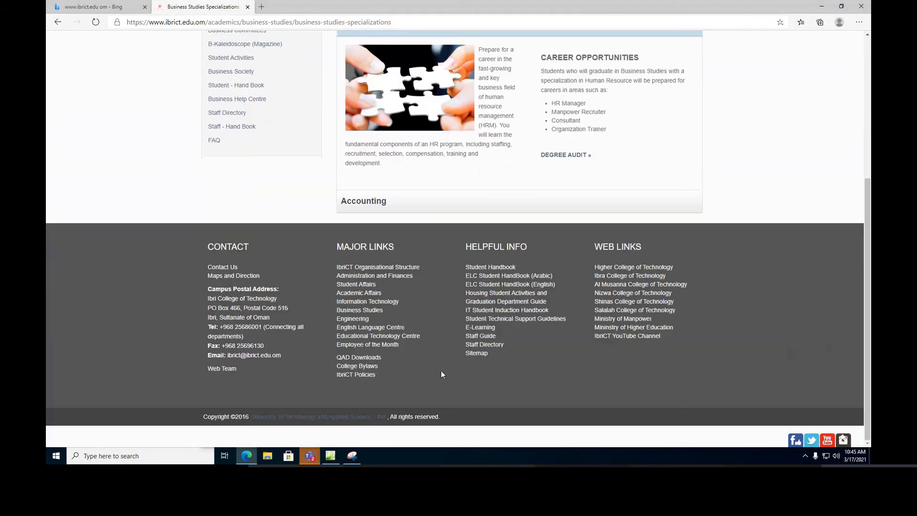
pyautogui.scroll(3, 440, 370)
pyautogui.scroll(2, 441, 370)
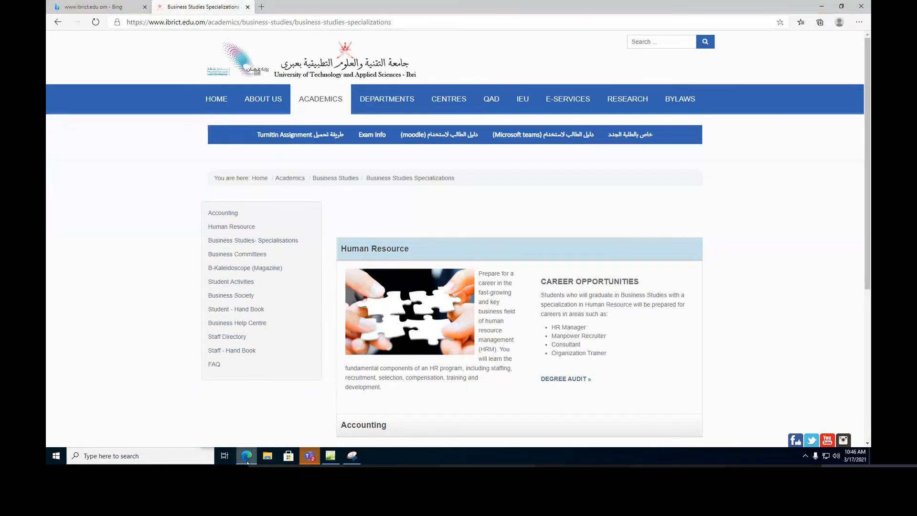
pyautogui.click(329, 455)
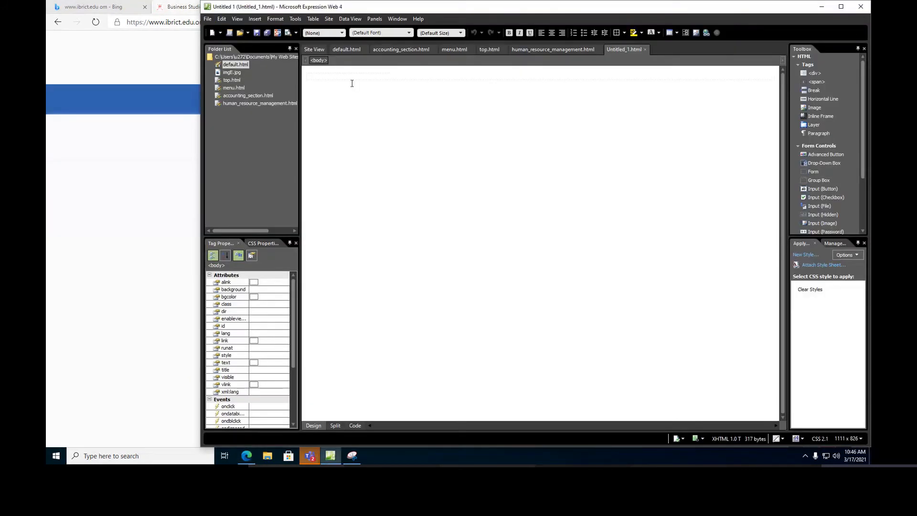
pyautogui.hotkey('ctrl', 'v')
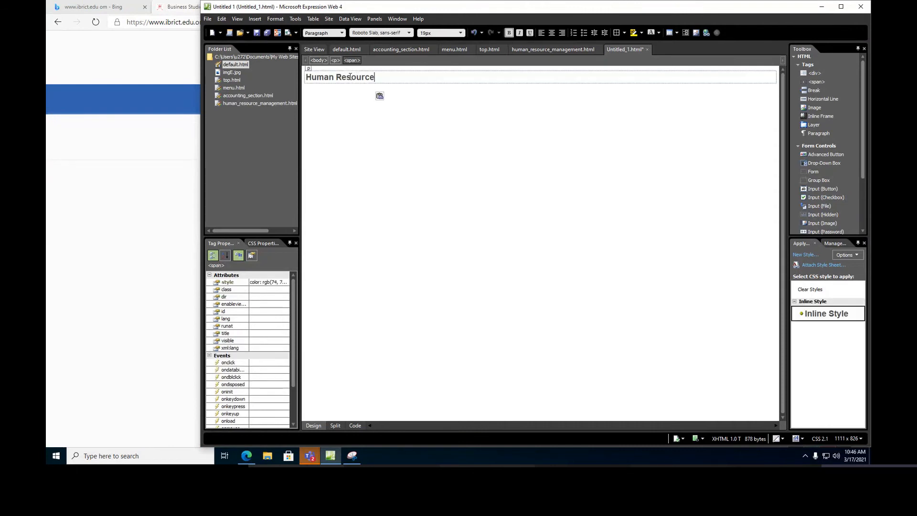
# Return to the Edge browser and copy the Human Resource description from "Prepare for a career" through "training and development."
pyautogui.click(330, 456)
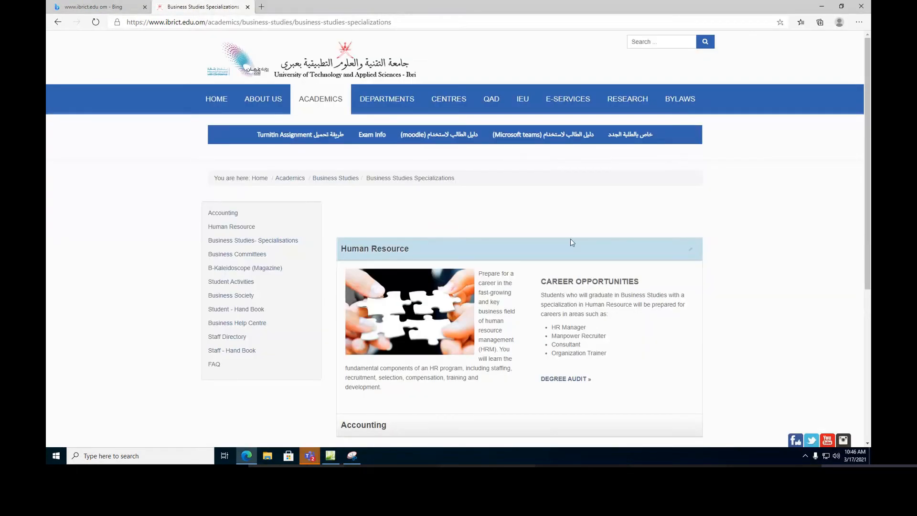
pyautogui.moveTo(481, 274); pyautogui.dragTo(563, 389)
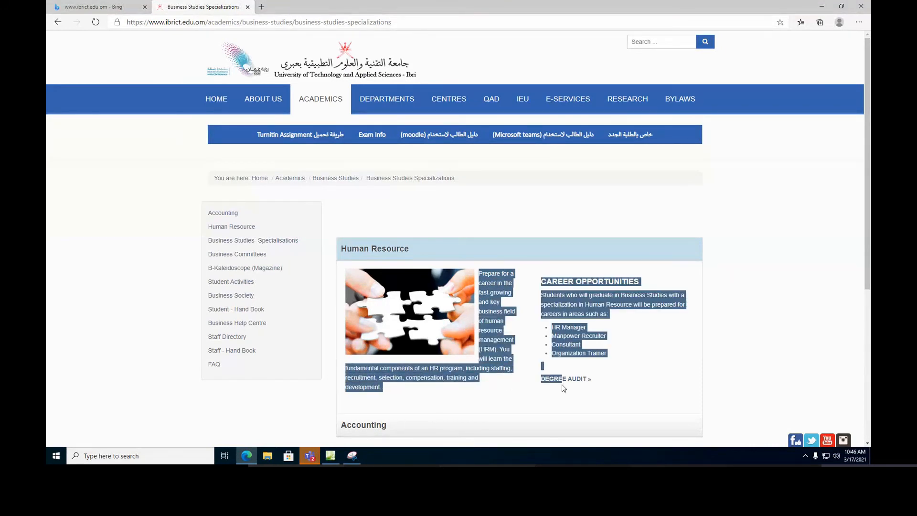
pyautogui.click(562, 388)
pyautogui.moveTo(480, 272); pyautogui.dragTo(497, 390)
pyautogui.hotkey('ctrl', 'c')
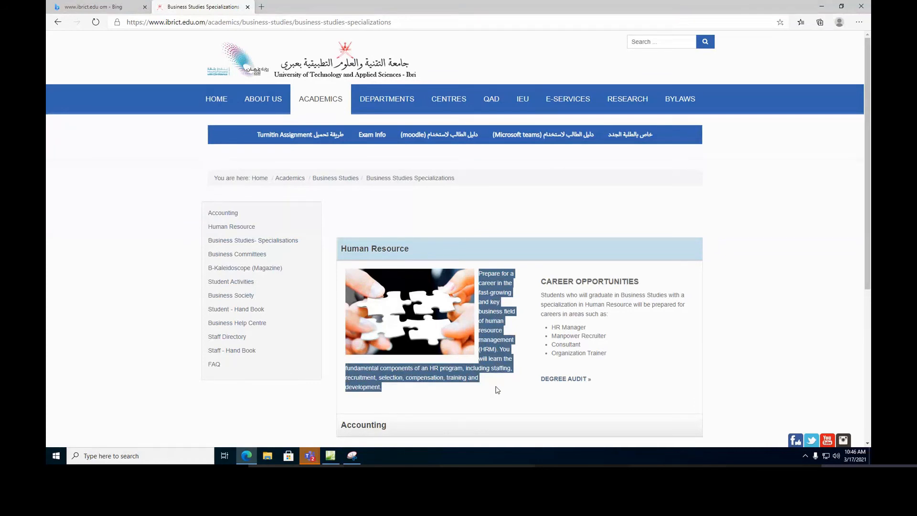
pyautogui.rightClick(489, 336)
pyautogui.click(515, 346)
# Switch back to Expression Web and insert an HTML layer below the Human Resource heading
pyautogui.click(330, 455)
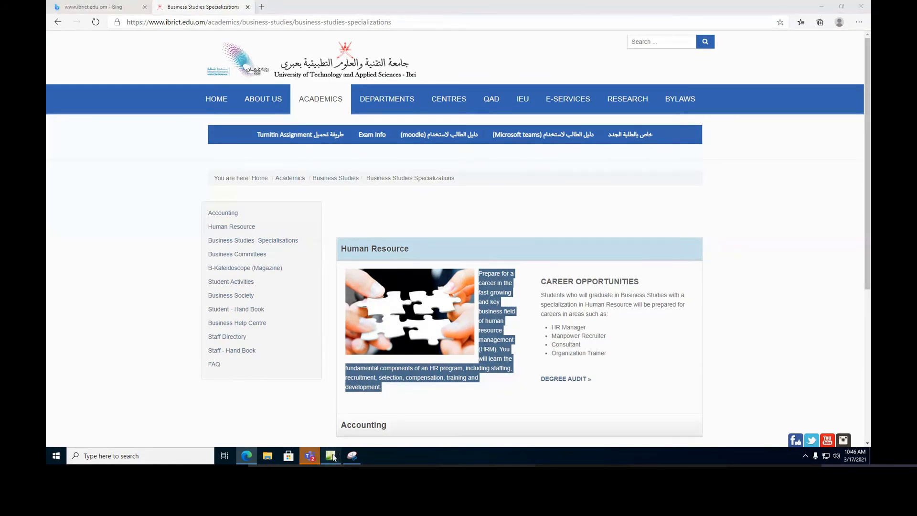
pyautogui.click(336, 99)
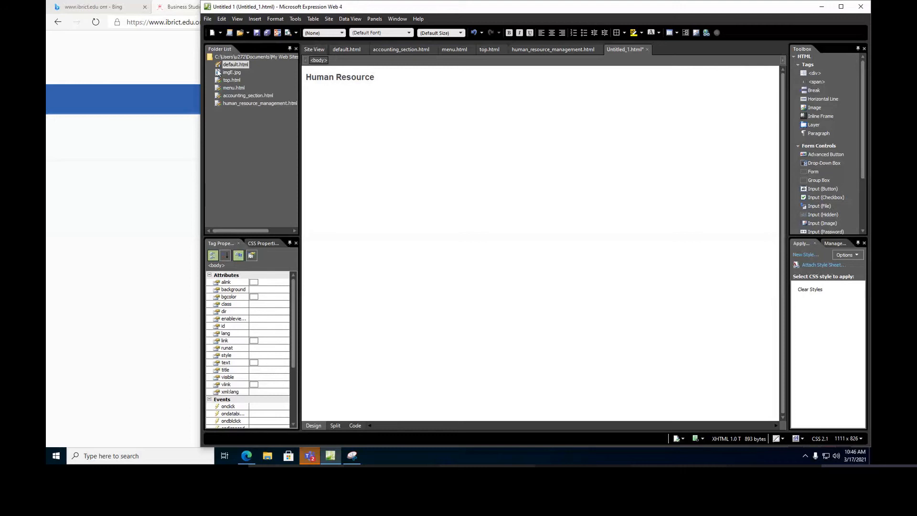
pyautogui.click(259, 20)
pyautogui.moveTo(265, 29)
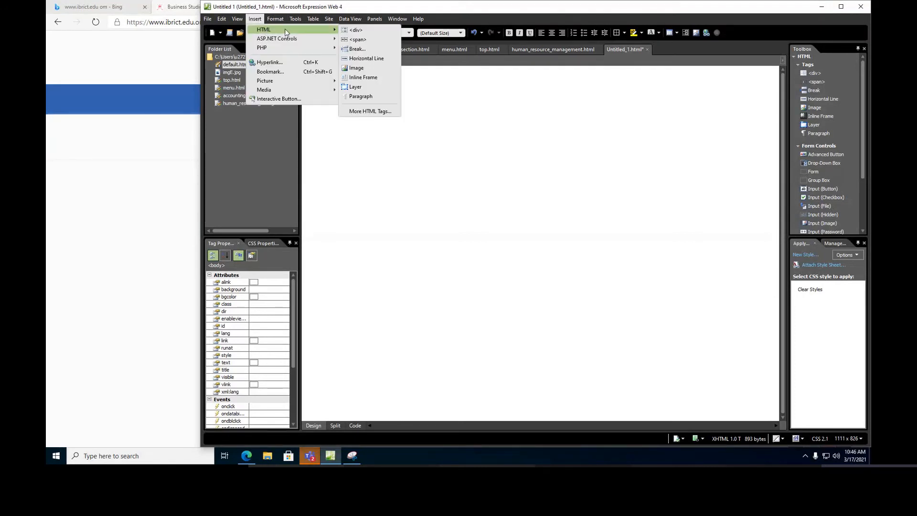
pyautogui.click(364, 88)
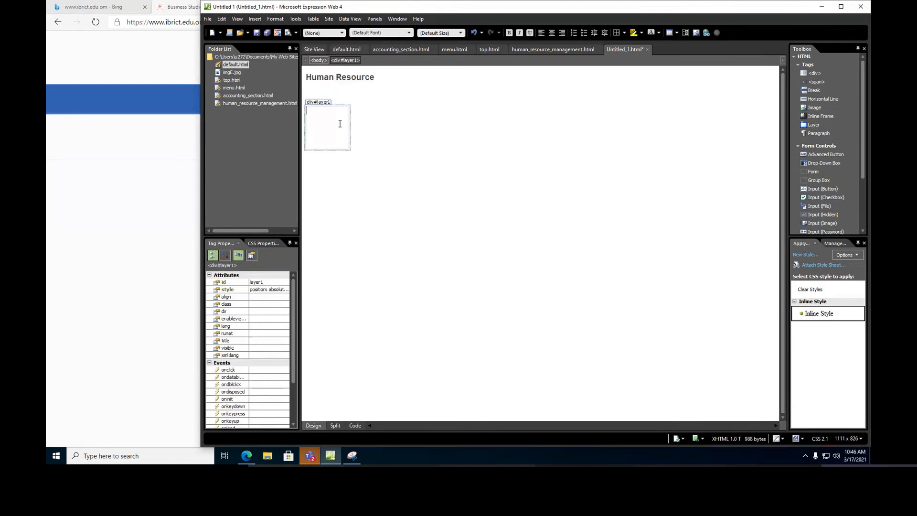
# Enlarge the new layer in both width and height, keeping its upper corner below the Human Resource heading
pyautogui.click(340, 110)
pyautogui.moveTo(350, 150); pyautogui.dragTo(425, 194)
pyautogui.click(334, 124)
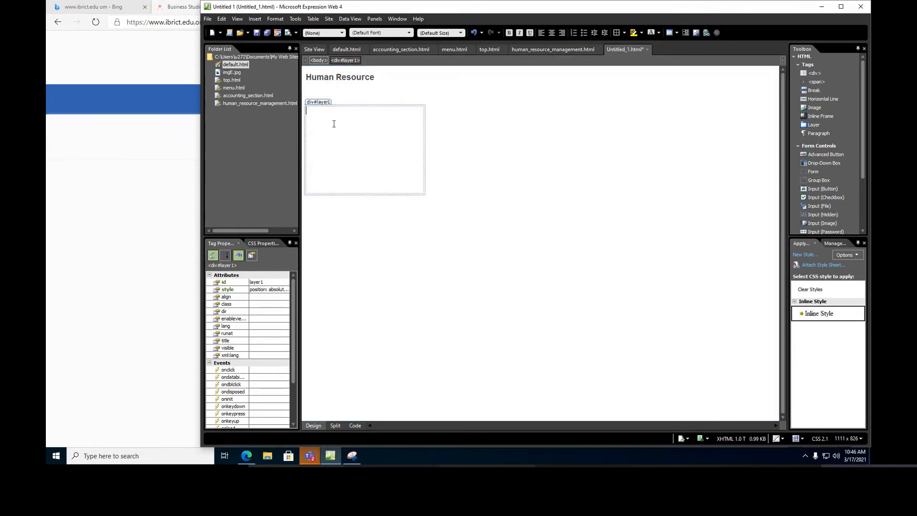
pyautogui.click(450, 116)
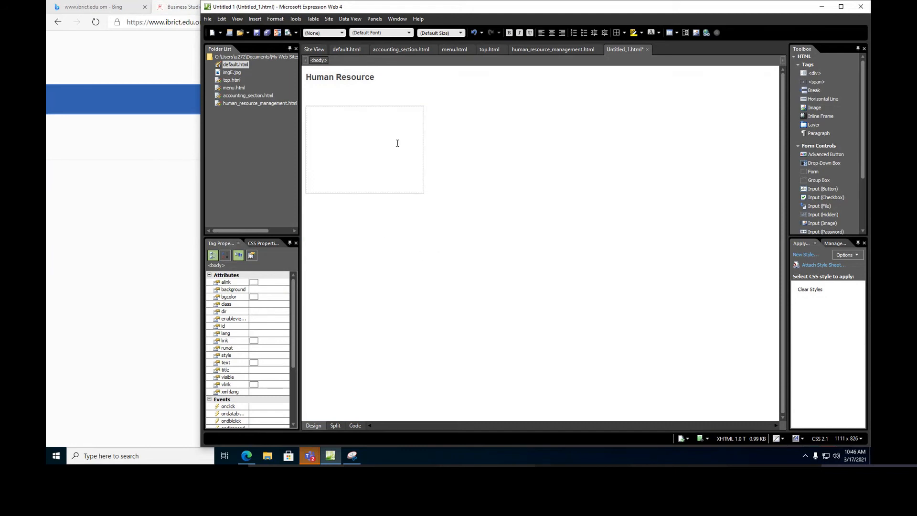
# Insert a second HTML layer below the Human Resource heading and move it just to the right of the first layer
pyautogui.click(403, 98)
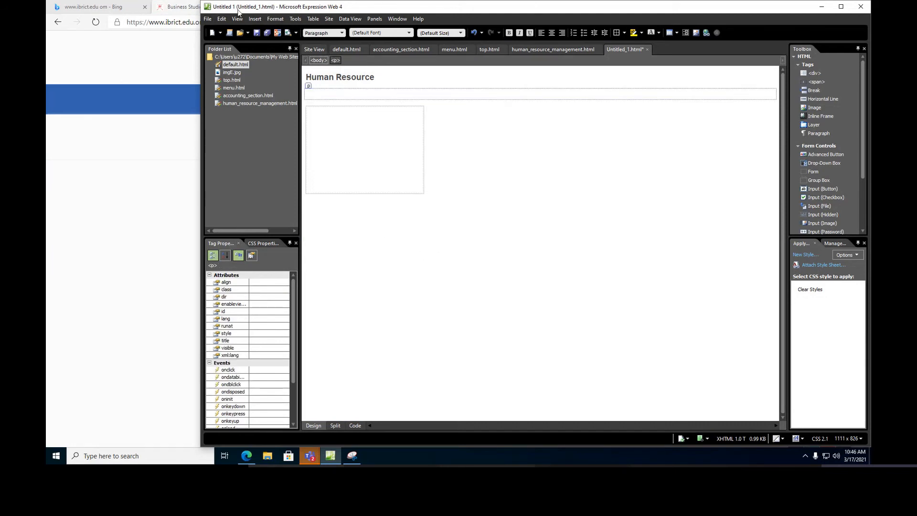
pyautogui.click(254, 19)
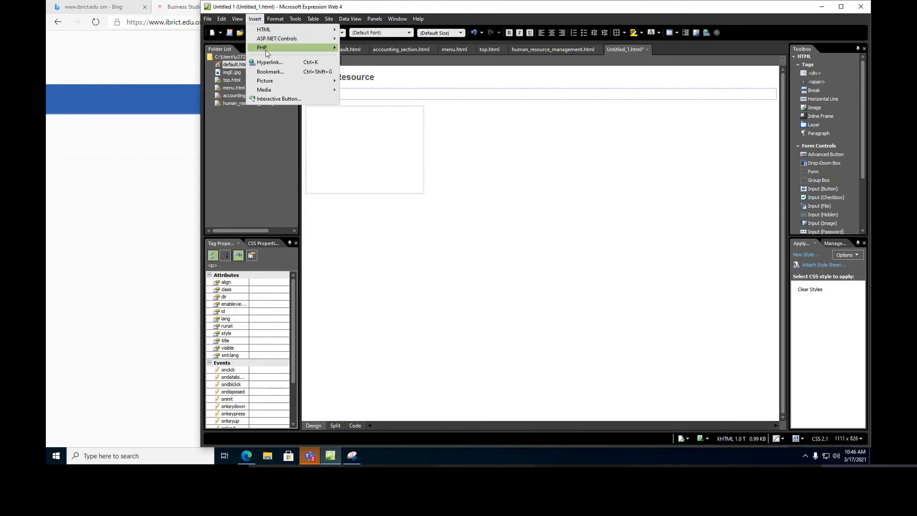
pyautogui.moveTo(270, 29)
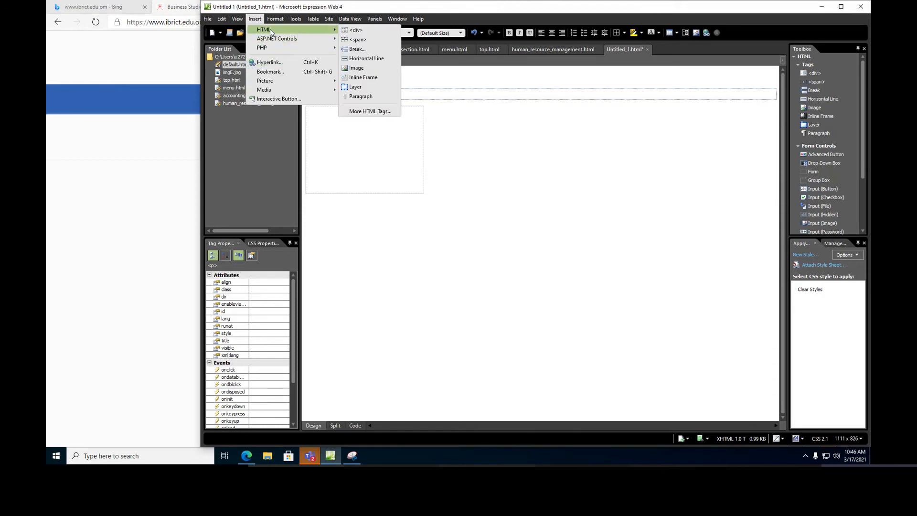
pyautogui.click(358, 87)
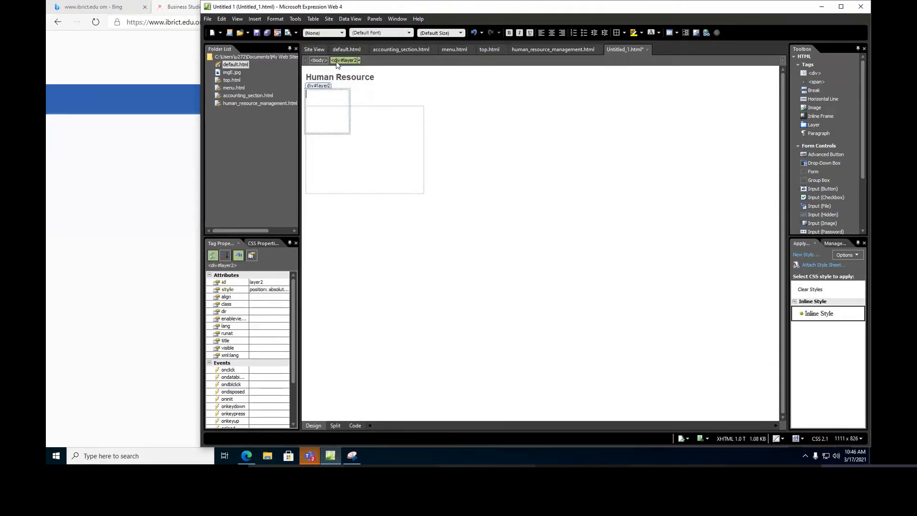
pyautogui.click(335, 89)
pyautogui.moveTo(335, 88); pyautogui.dragTo(458, 104)
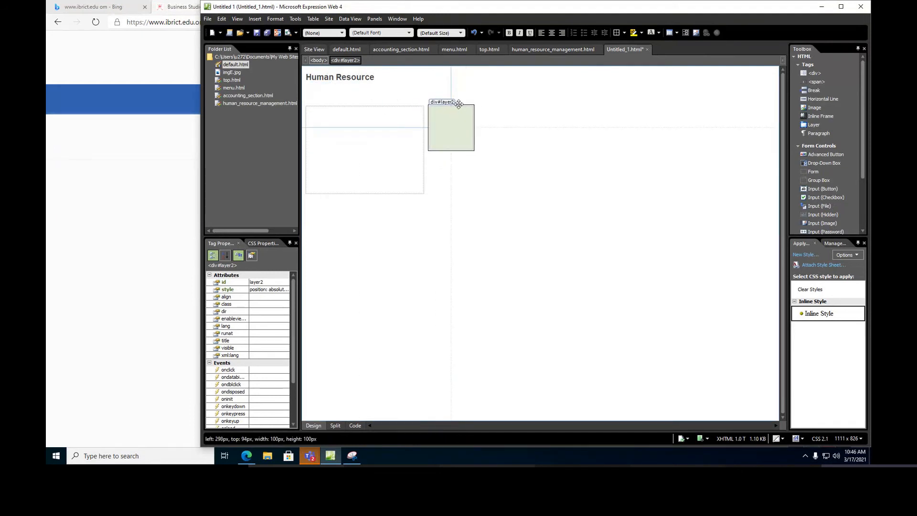
# Enlarge the second layer to about 402 by 206 px and paste the copied Human Resource description into it
pyautogui.moveTo(474, 151); pyautogui.dragTo(603, 196)
pyautogui.click(438, 112)
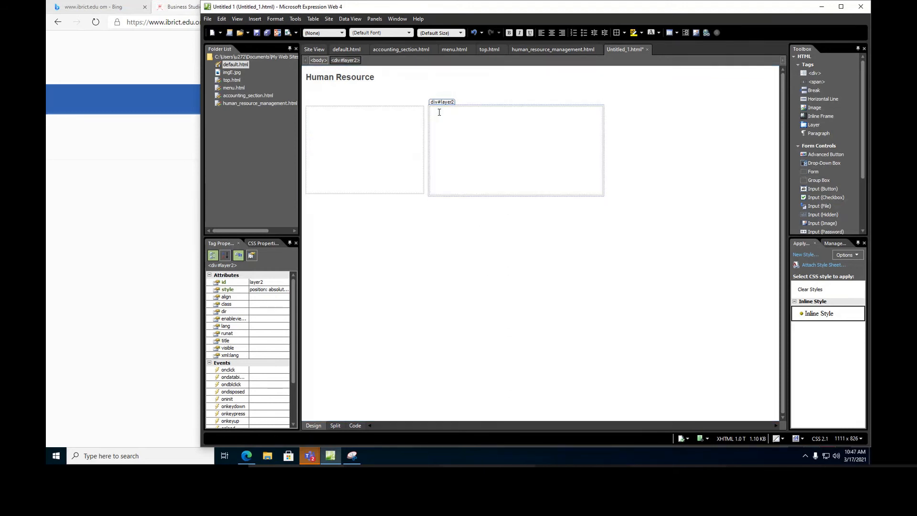
pyautogui.hotkey('ctrl', 'v')
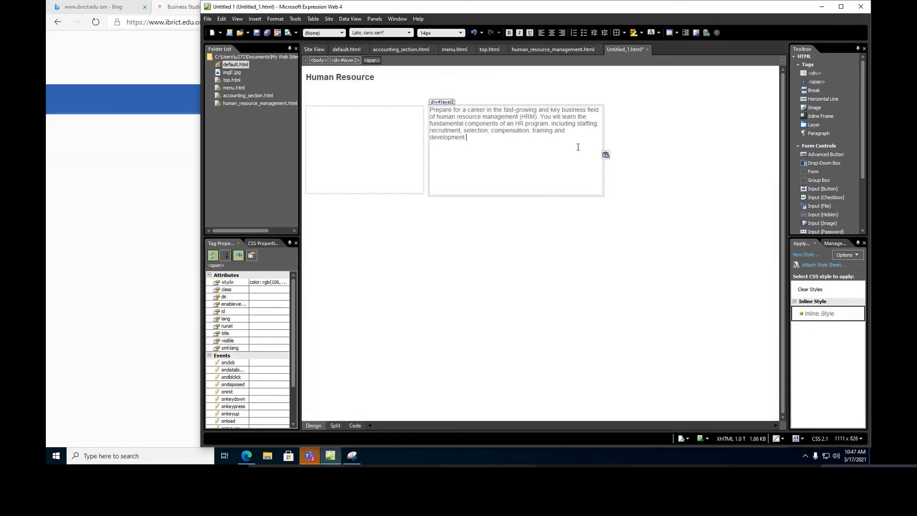
pyautogui.click(342, 51)
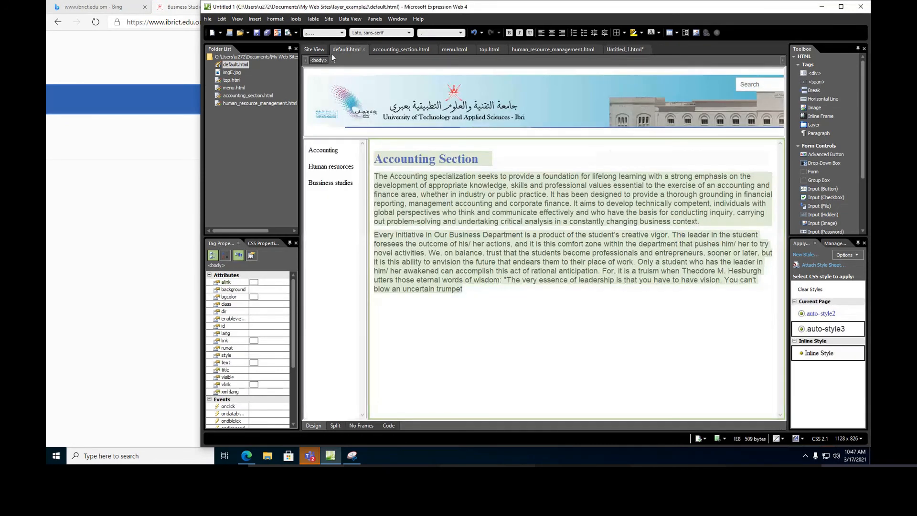
pyautogui.click(313, 50)
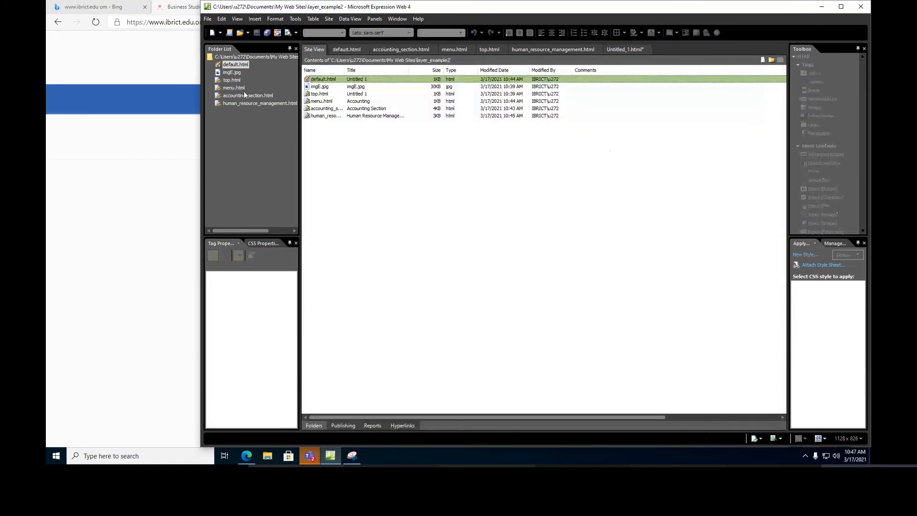
# Return to the untitled page and narrow the description layer to about 248 px wide
pyautogui.click(631, 50)
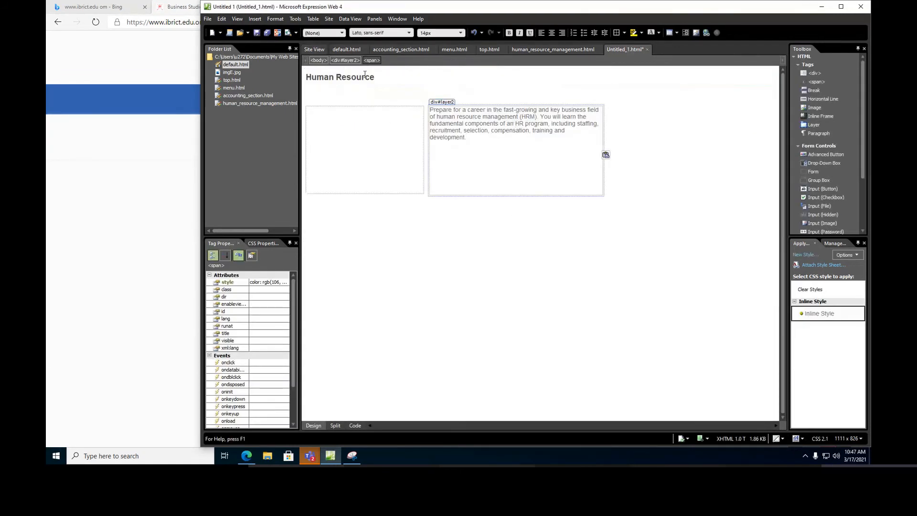
pyautogui.click(345, 60)
pyautogui.moveTo(604, 150); pyautogui.dragTo(537, 151)
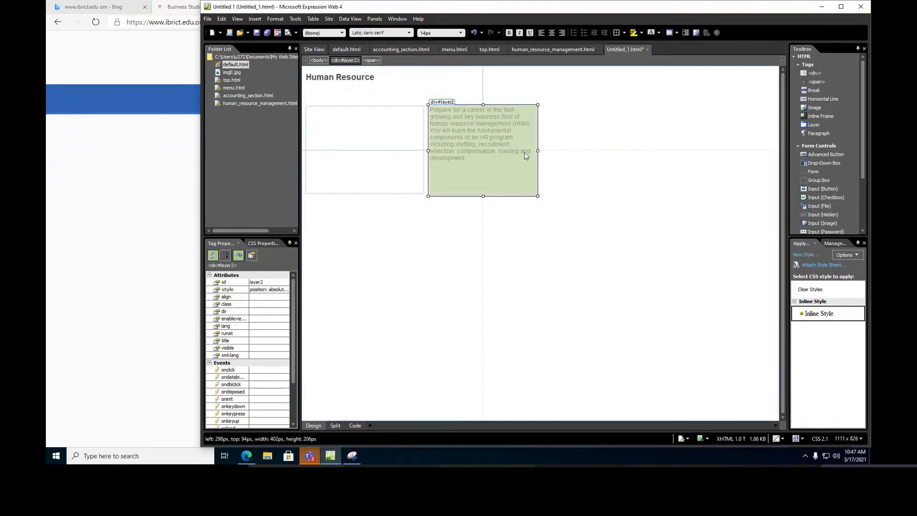
# Copy the puzzle-pieces image from the Human Resource section in Edge and paste it into the first layer in Expression Web
pyautogui.click(366, 135)
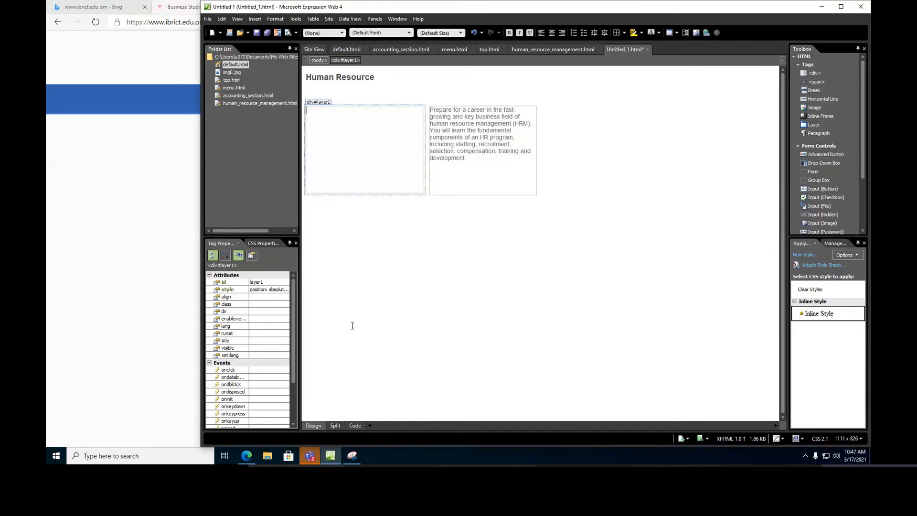
pyautogui.click(330, 456)
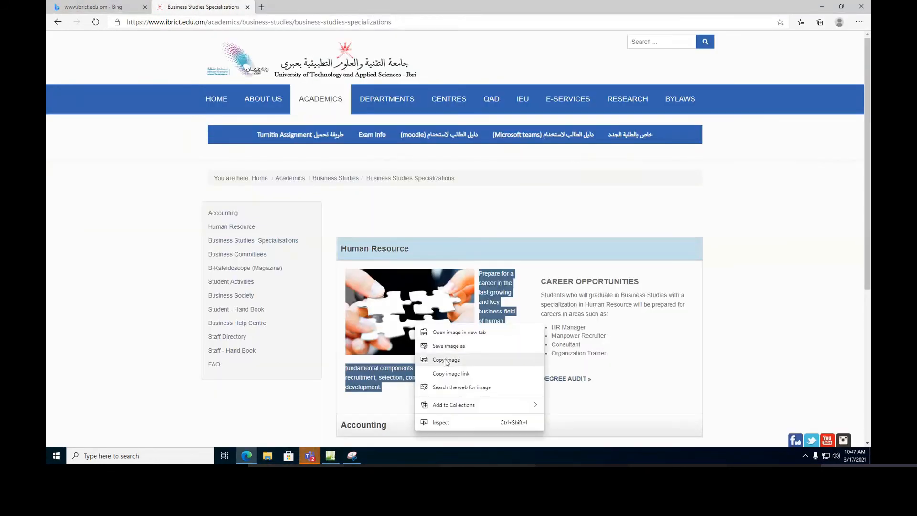
pyautogui.click(445, 361)
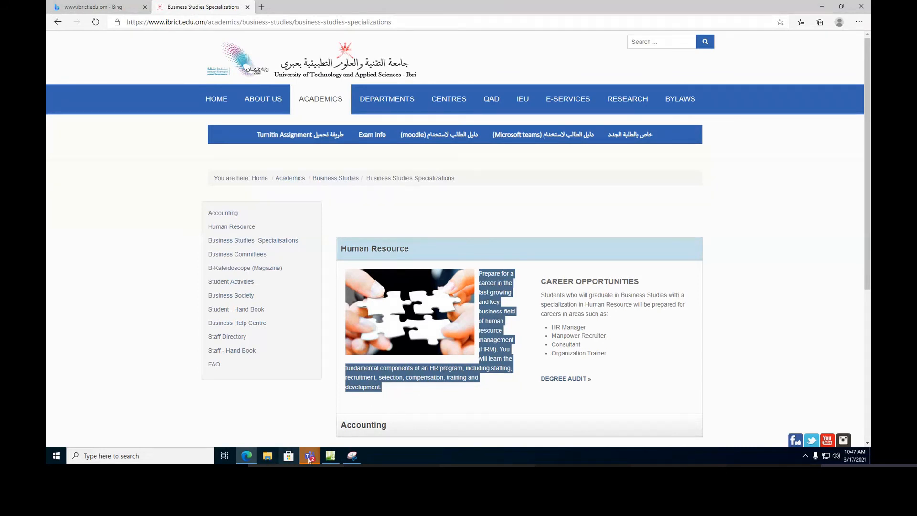
pyautogui.click(331, 456)
pyautogui.rightClick(355, 161)
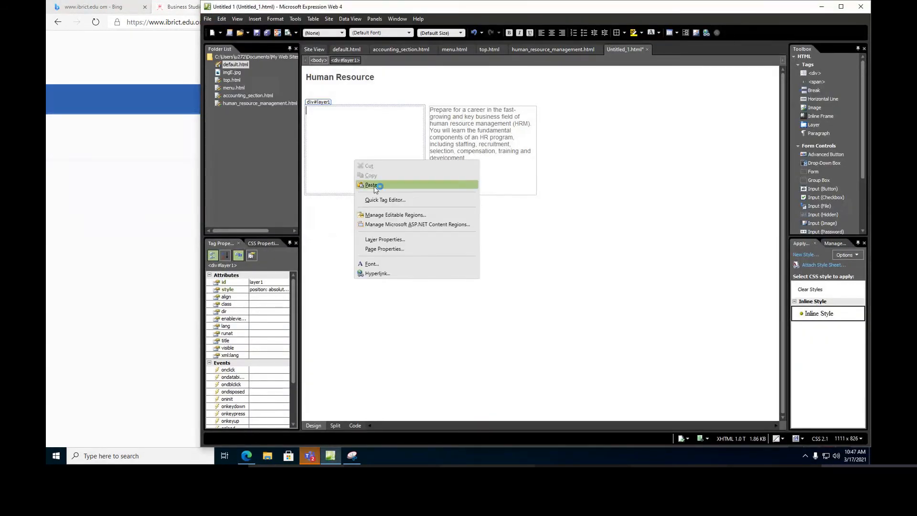
pyautogui.click(372, 185)
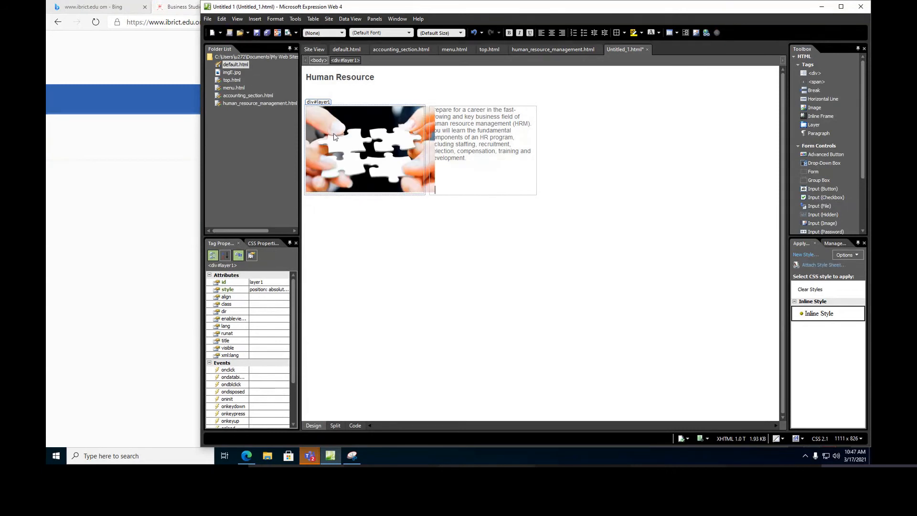
# Shift the description layer right so it clears the image, and shorten it slightly to match the image's lower edge
pyautogui.click(470, 151)
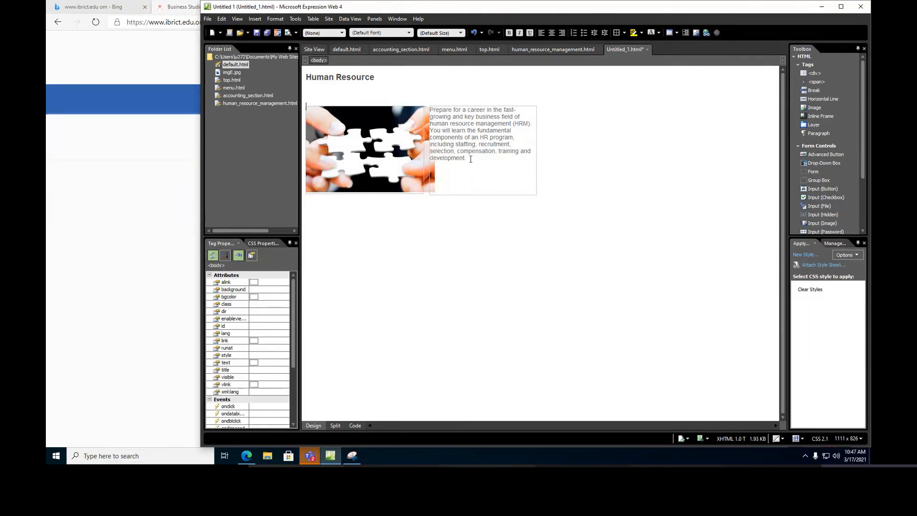
pyautogui.moveTo(464, 105); pyautogui.dragTo(474, 105)
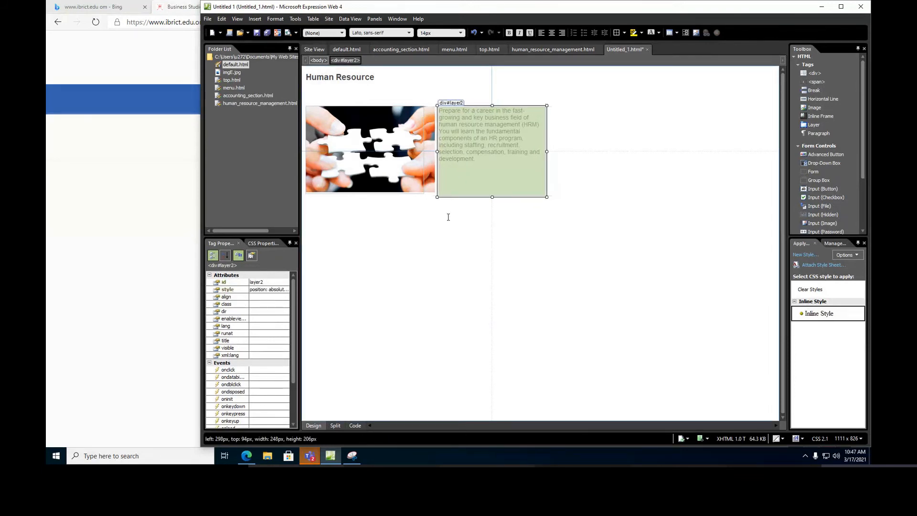
pyautogui.moveTo(492, 196); pyautogui.dragTo(495, 193)
pyautogui.click(487, 218)
# Set the font color of the whole Human Resource description to black, #000000
pyautogui.moveTo(472, 152); pyautogui.dragTo(516, 58)
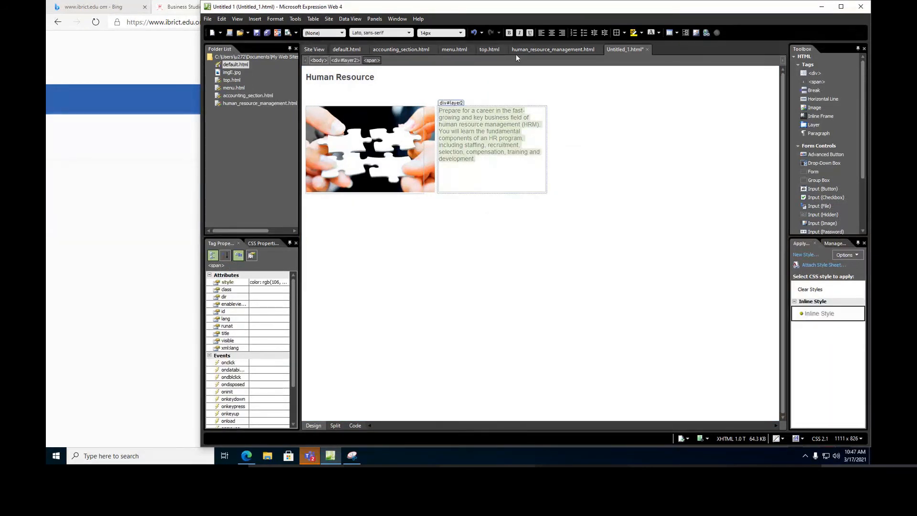
pyautogui.click(659, 33)
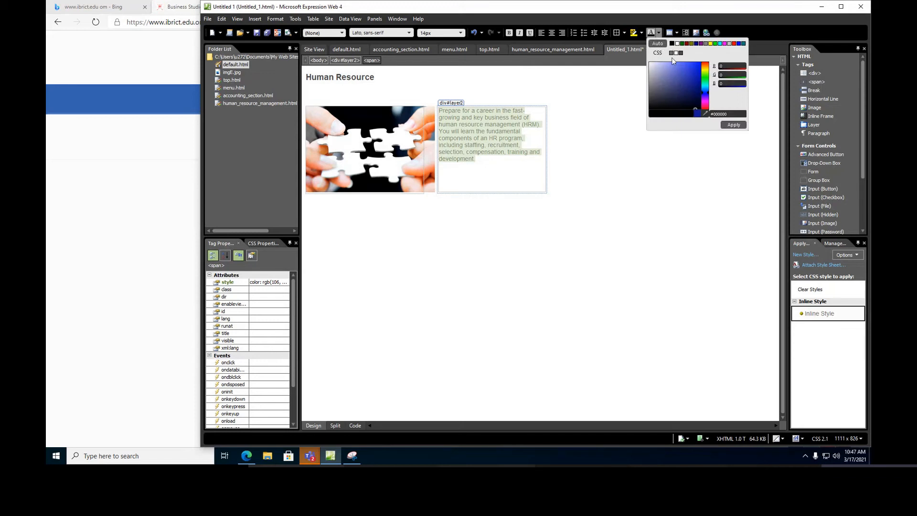
pyautogui.click(733, 124)
pyautogui.click(566, 168)
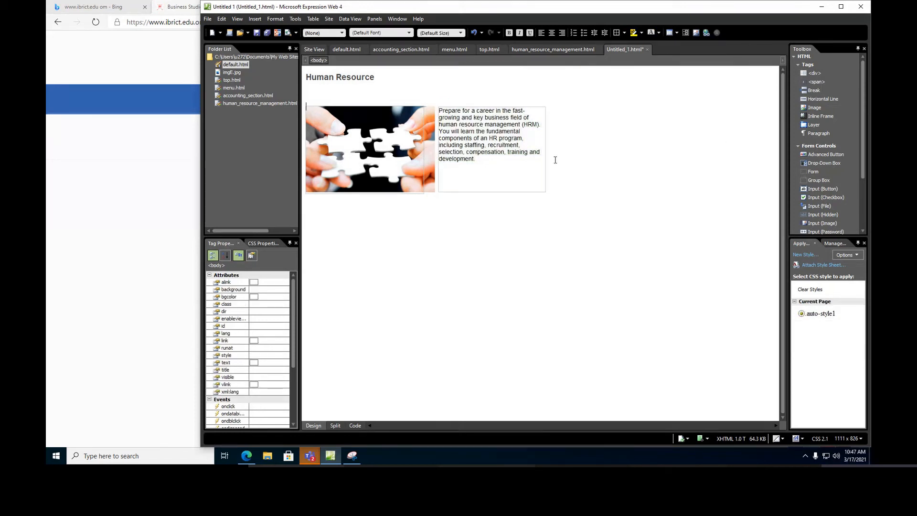
# Widen the description layer slightly by extending its right edge
pyautogui.click(546, 157)
pyautogui.moveTo(546, 149); pyautogui.dragTo(555, 149)
pyautogui.click(466, 231)
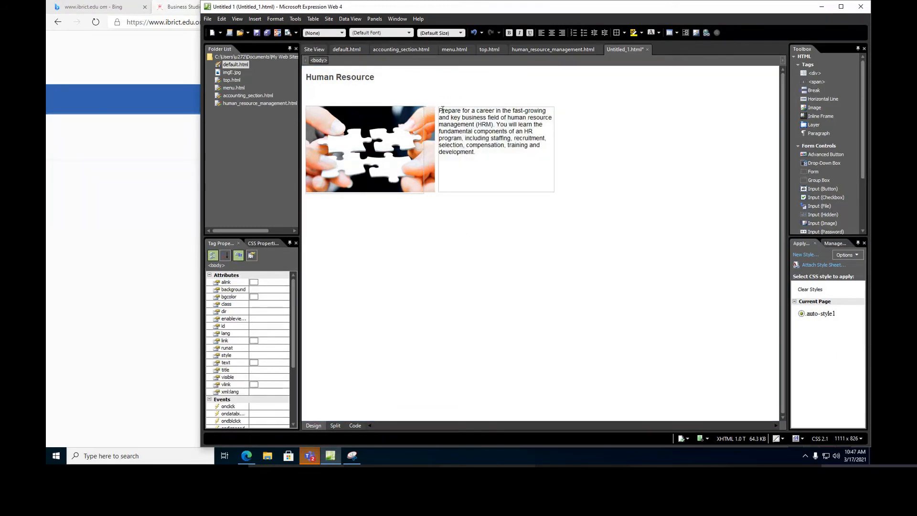
# Insert a third HTML layer on the Human Resource page
pyautogui.click(255, 19)
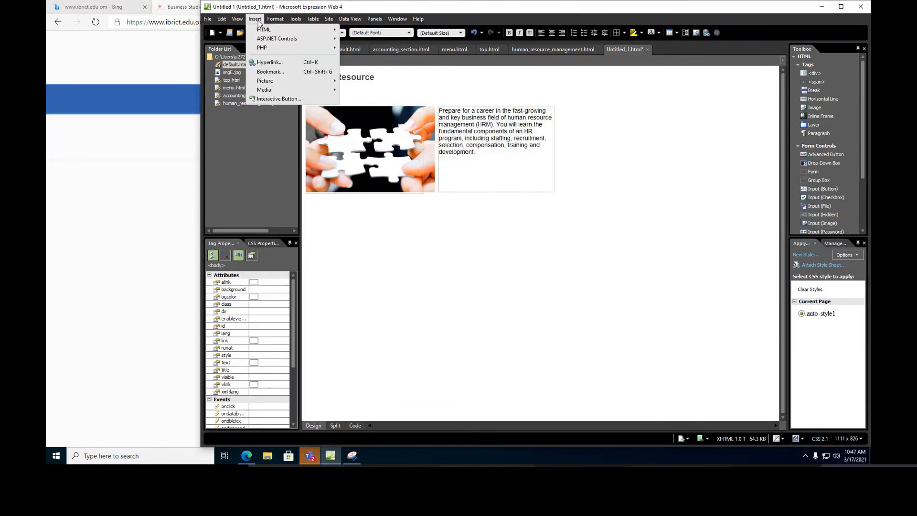
pyautogui.moveTo(264, 31)
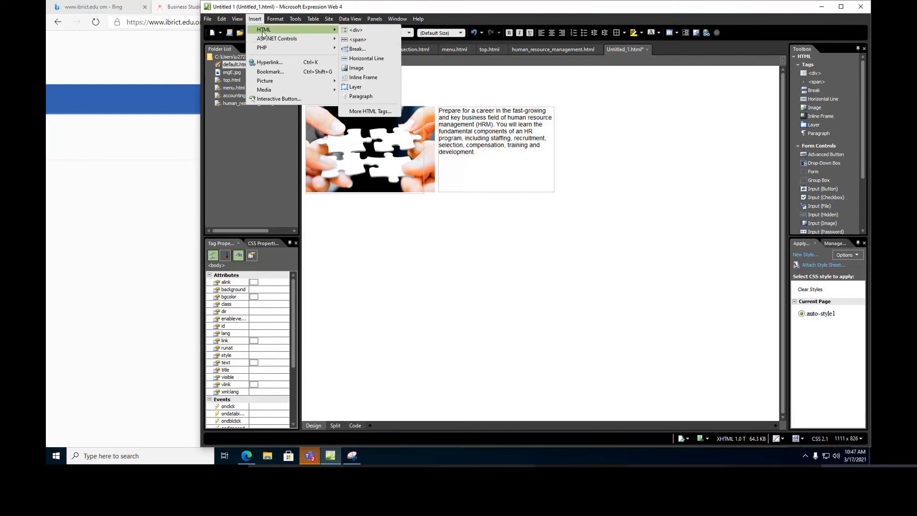
pyautogui.click(364, 85)
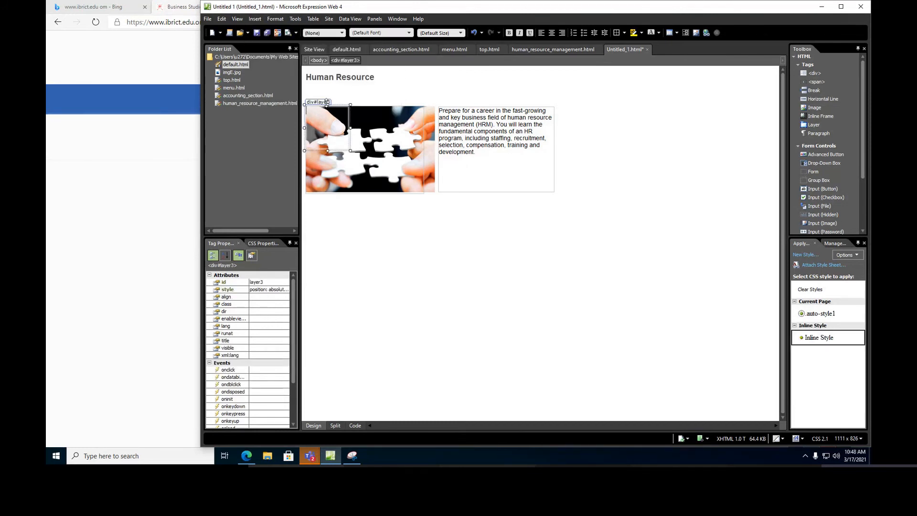
# Move the third layer to the right of the description, about 604 px from the left and 100 px from the top, and enlarge it to match the description layer's height
pyautogui.click(344, 60)
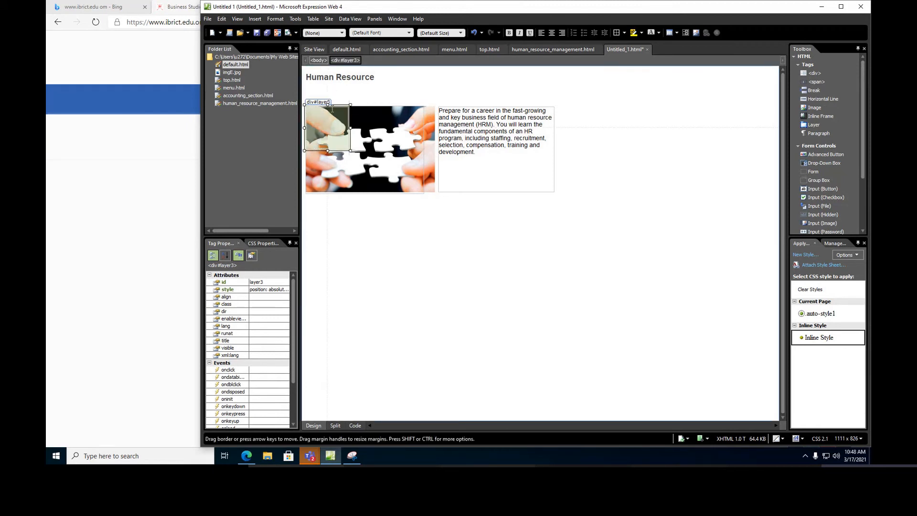
pyautogui.moveTo(332, 109)
pyautogui.mouseDown()
pyautogui.moveTo(362, 126)
pyautogui.moveTo(325, 119)
pyautogui.mouseUp()
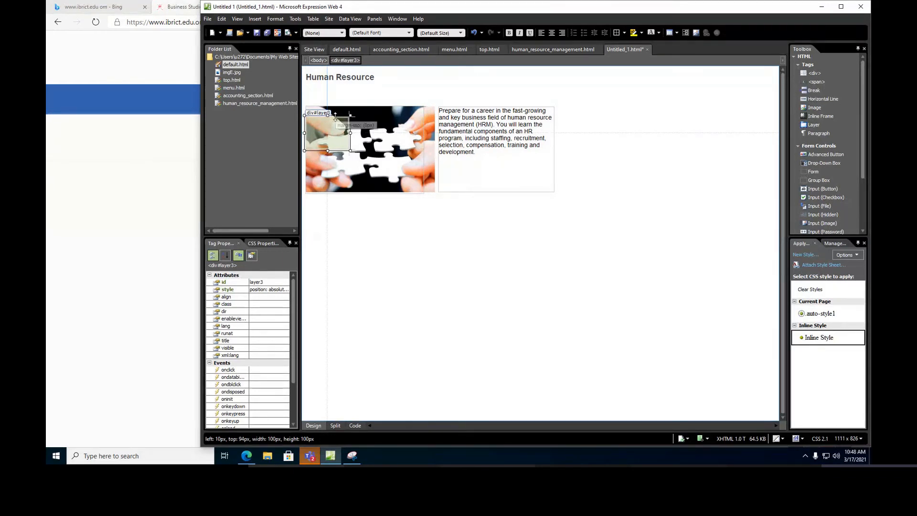
pyautogui.moveTo(349, 149); pyautogui.dragTo(597, 142)
pyautogui.moveTo(643, 172); pyautogui.dragTo(704, 193)
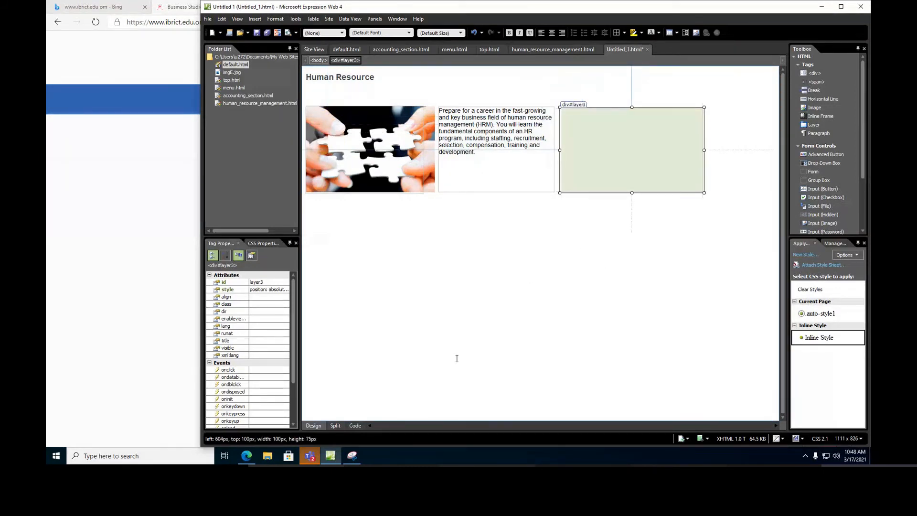
# Switch to Edge and copy the Human Resource text from the "CAREER OPPORTUNITIES" heading through "Organization Trainer"
pyautogui.hotkey('alt', 'Tab')
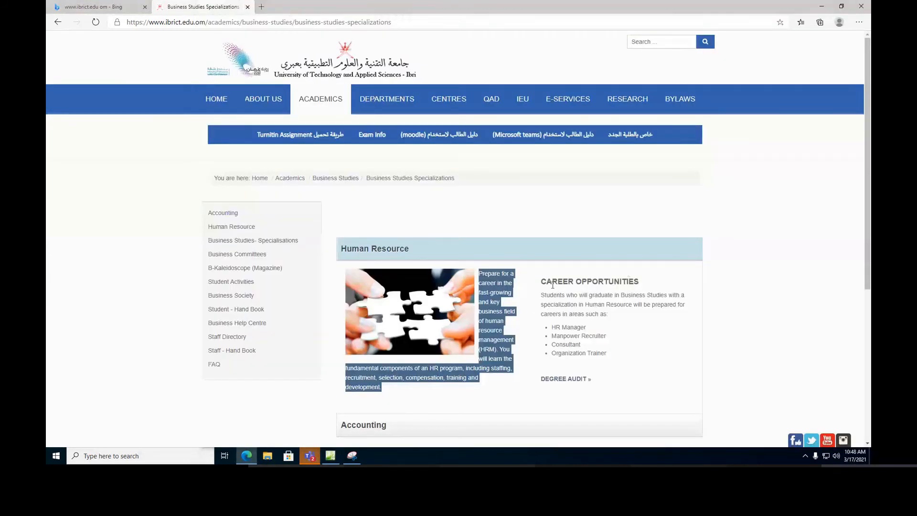
pyautogui.moveTo(548, 282); pyautogui.dragTo(610, 355)
pyautogui.rightClick(582, 314)
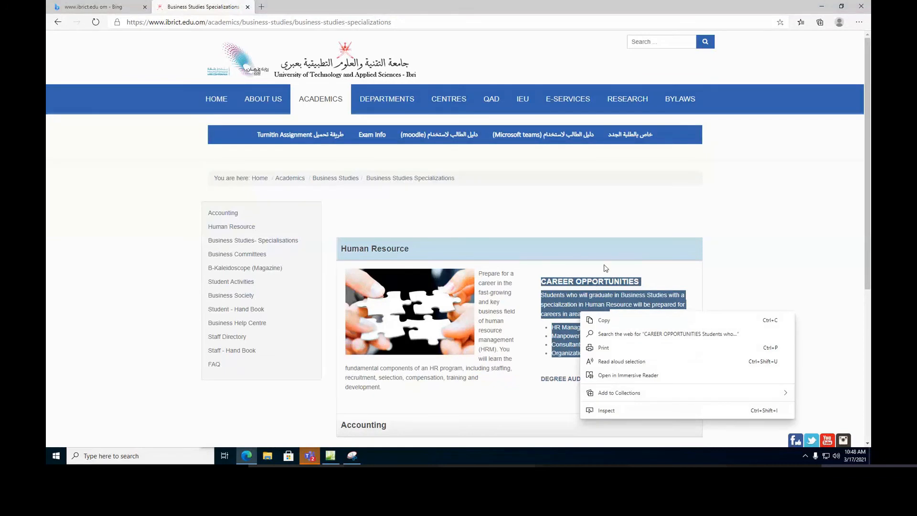
pyautogui.click(605, 320)
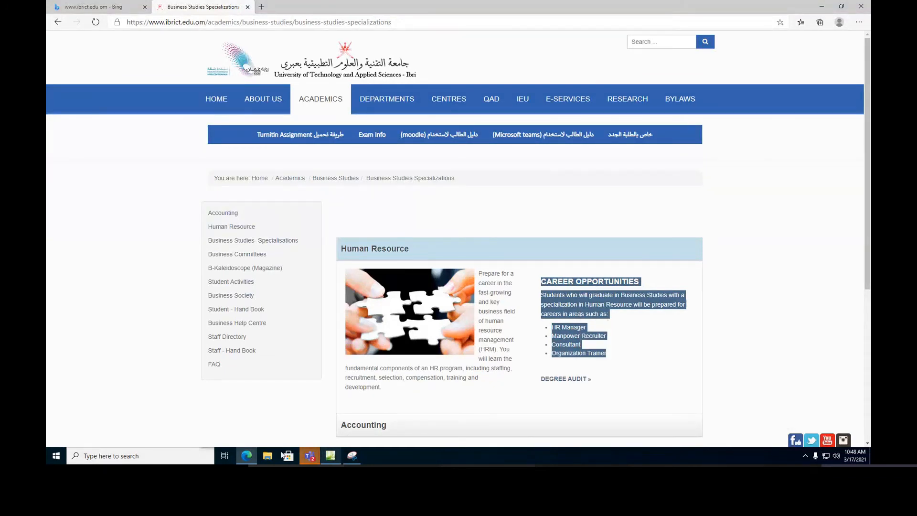
# Switch back to Expression Web and paste the copied career opportunities text into the third layer
pyautogui.click(331, 455)
pyautogui.click(576, 124)
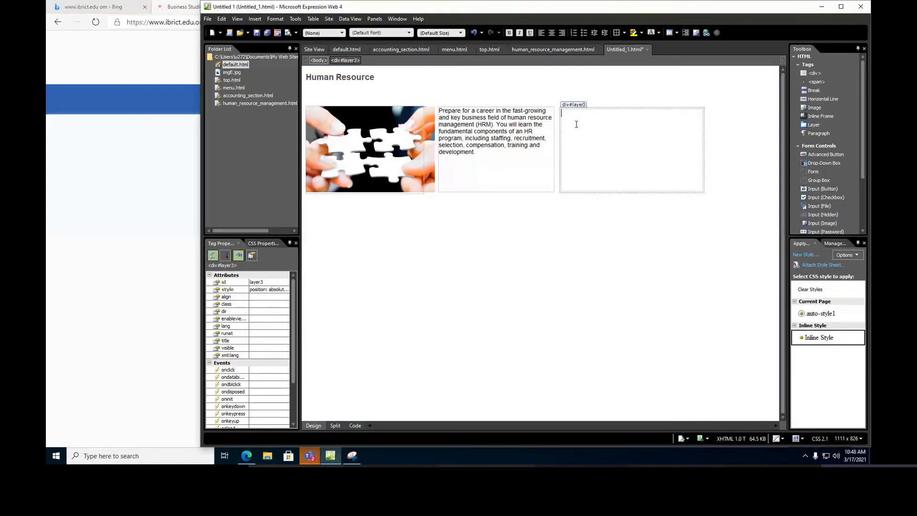
pyautogui.hotkey('ctrl', 'v')
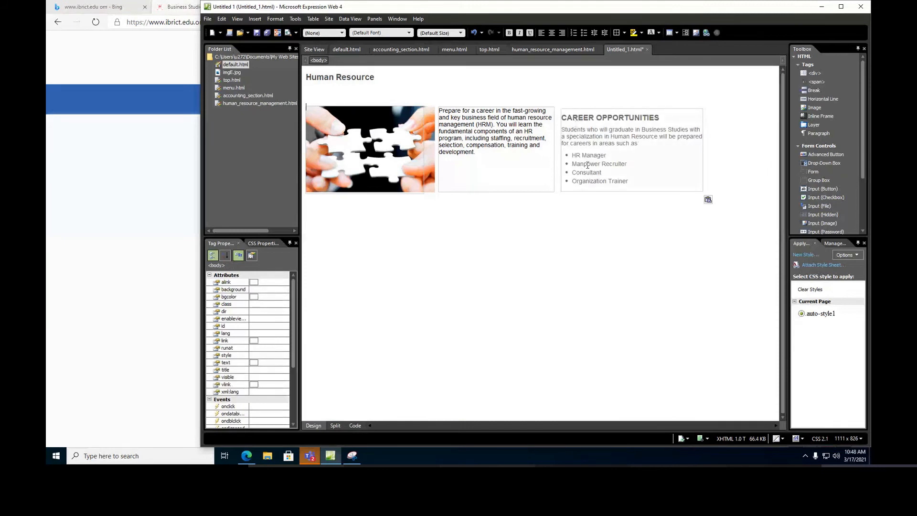
pyautogui.moveTo(573, 157); pyautogui.dragTo(638, 184)
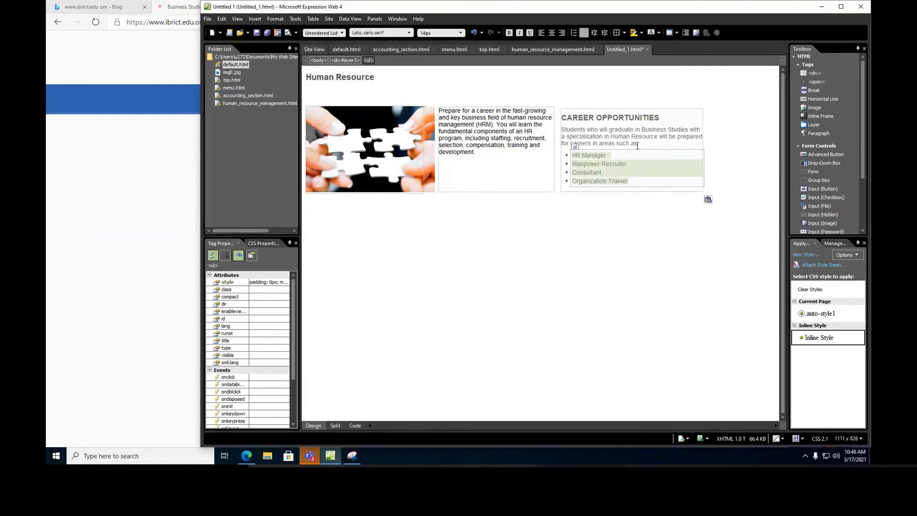
pyautogui.click(625, 130)
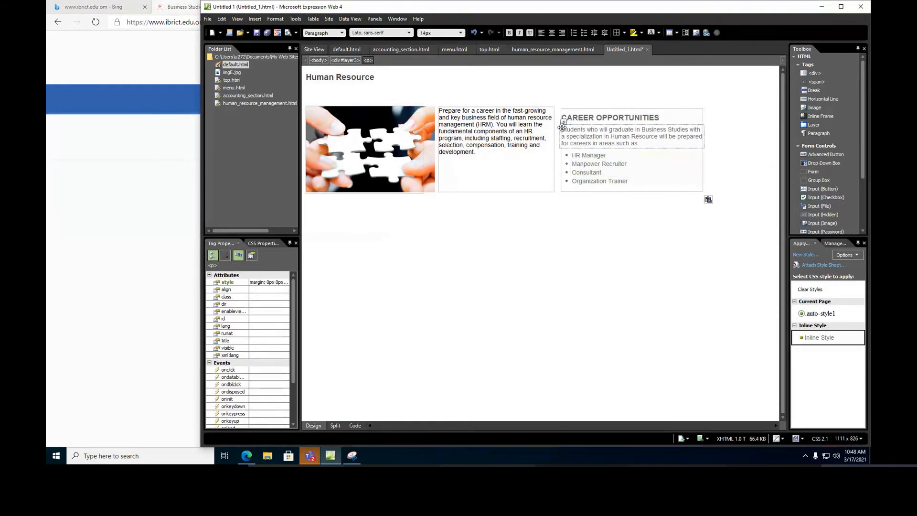
# Change the font color of all the career opportunities text in the third layer to black
pyautogui.moveTo(564, 114); pyautogui.dragTo(688, 187)
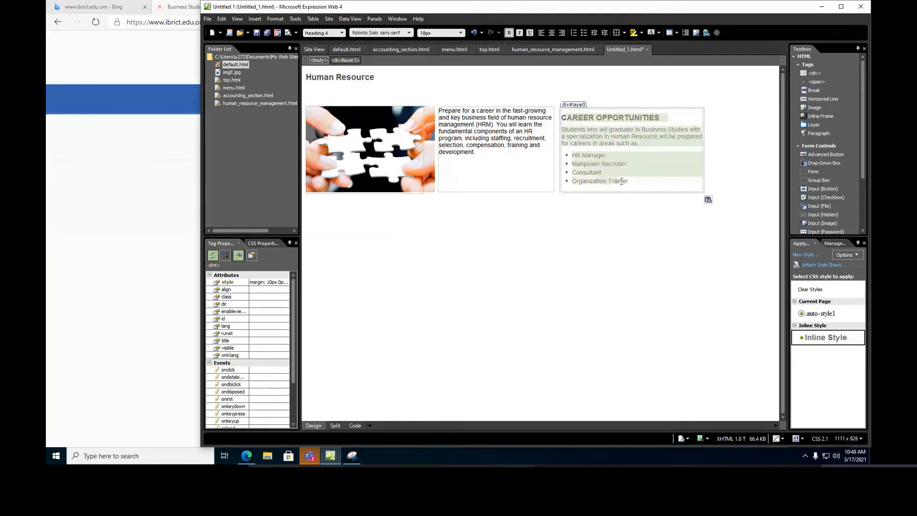
pyautogui.click(655, 35)
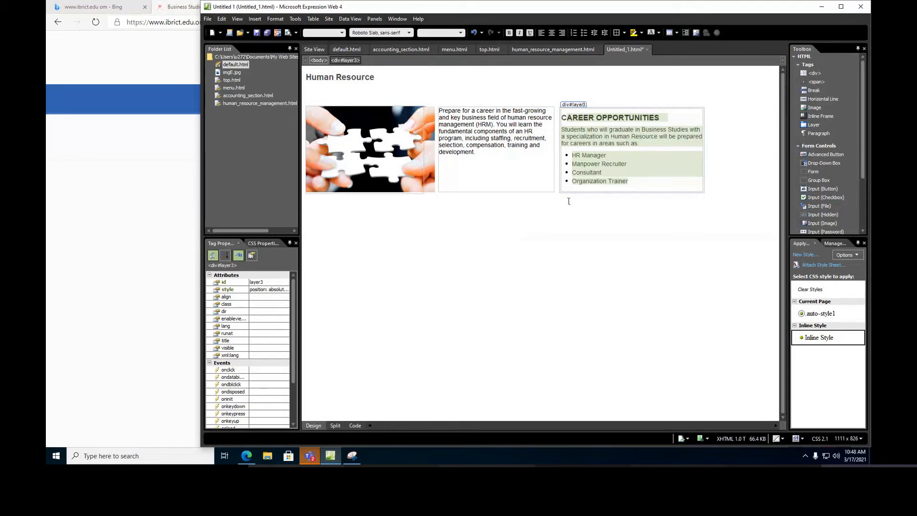
pyautogui.click(543, 223)
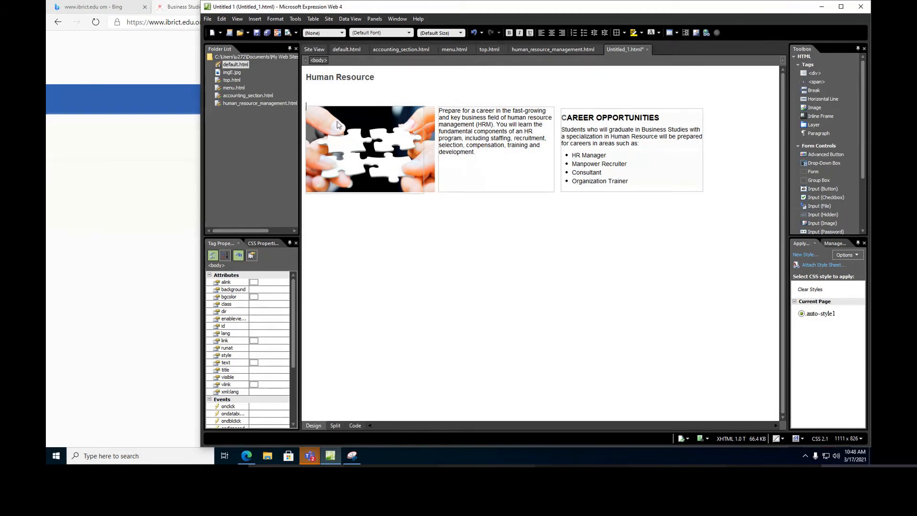
# Save the Human Resource page as human_resource.html, together with its embedded picture business-hr2.jpg
pyautogui.click(317, 88)
pyautogui.press('BackSpace')
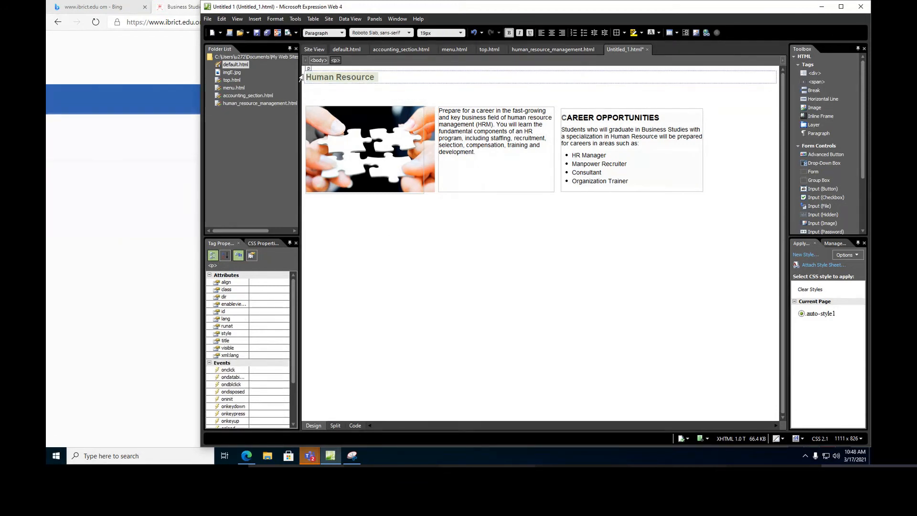
pyautogui.click(257, 32)
pyautogui.click(534, 257)
pyautogui.click(587, 289)
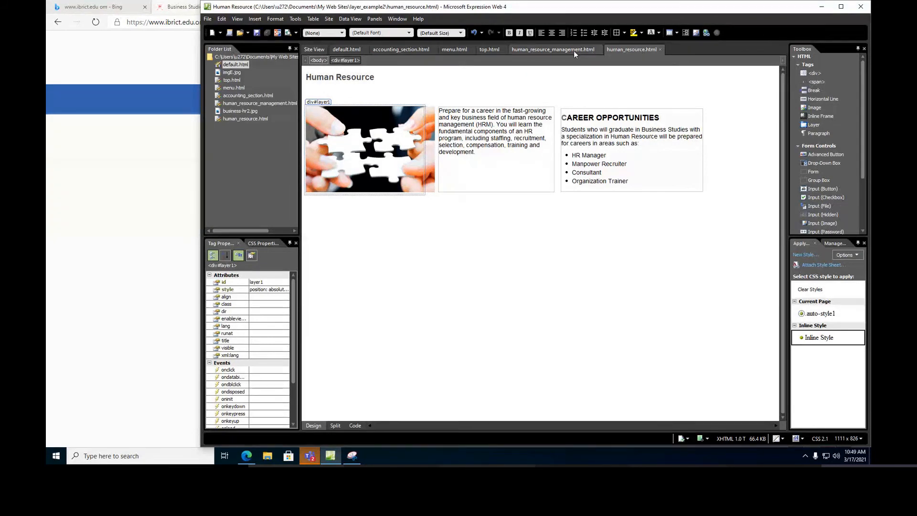
# Look through the open pages, return to default.html and link the "Accounting" menu entry to accounting_section.html
pyautogui.click(540, 49)
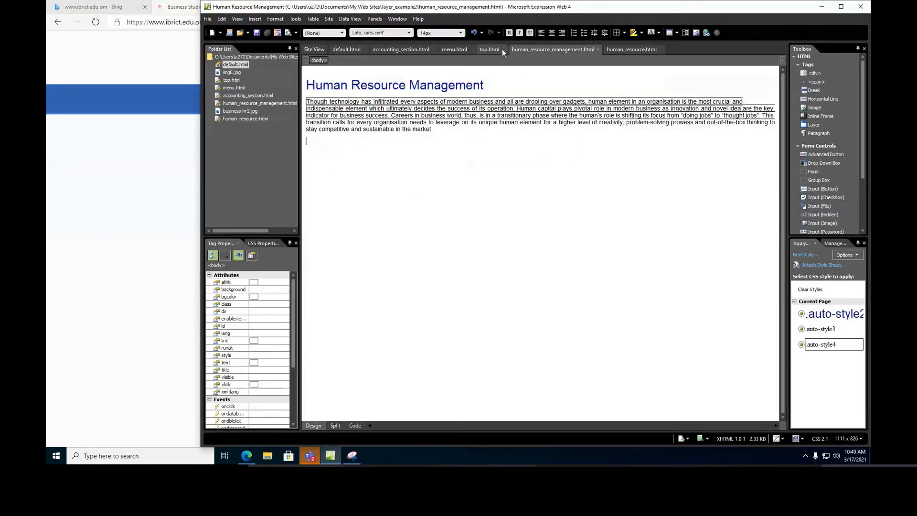
pyautogui.click(410, 50)
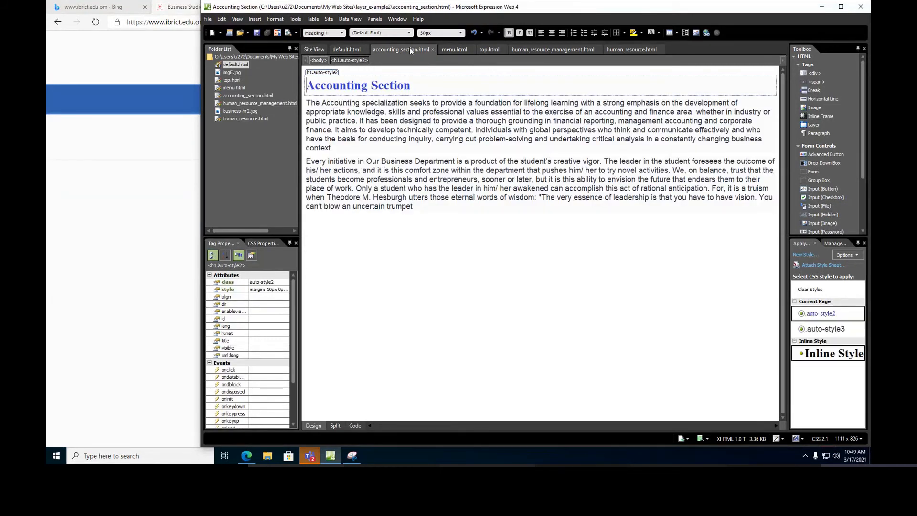
pyautogui.click(452, 49)
pyautogui.click(487, 49)
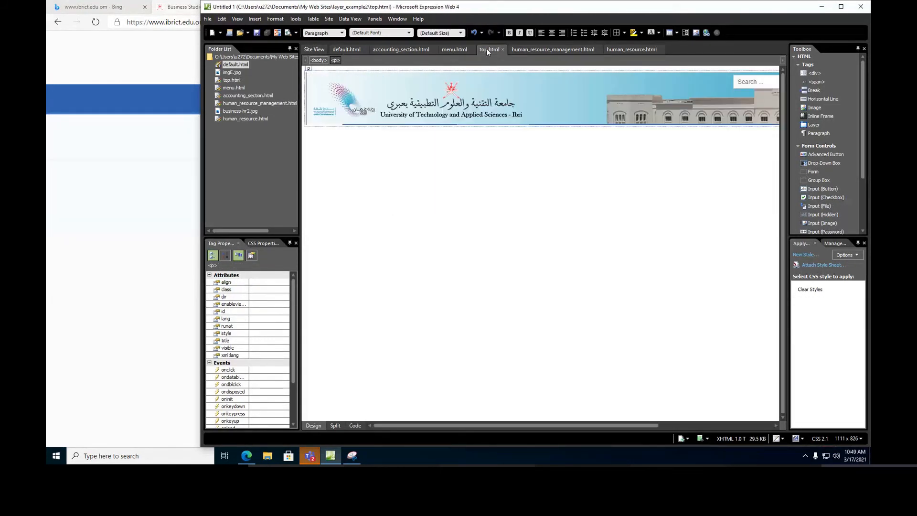
pyautogui.click(351, 48)
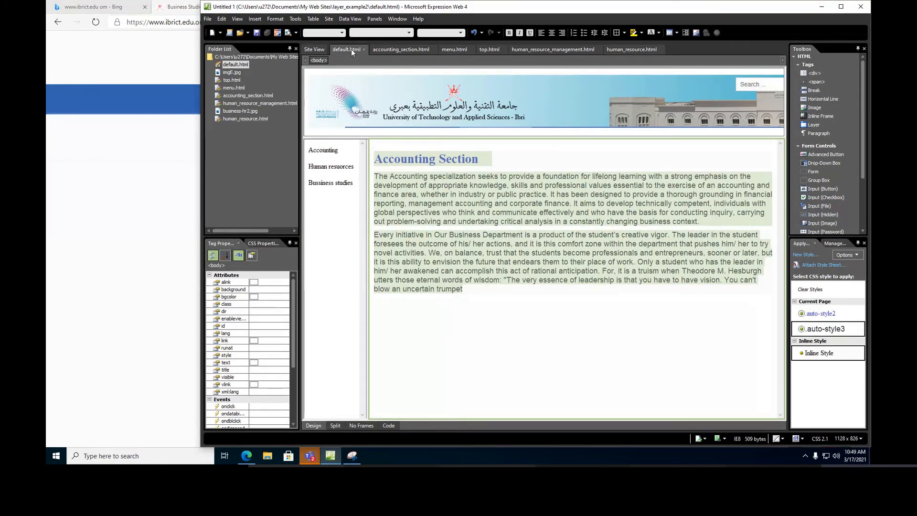
pyautogui.click(314, 153)
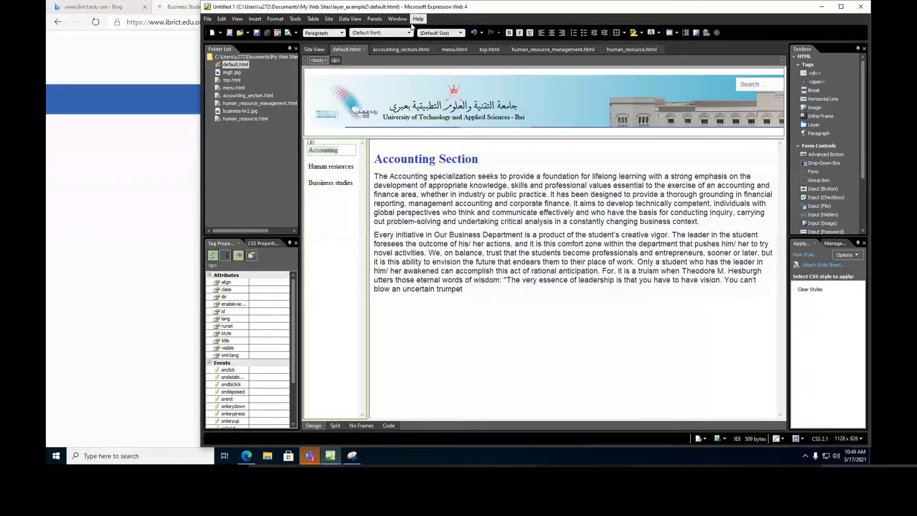
pyautogui.click(259, 19)
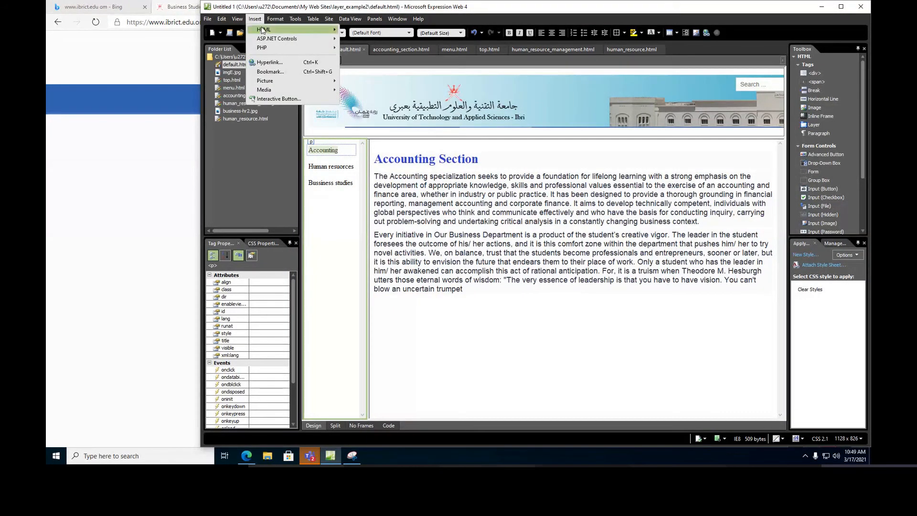
pyautogui.click(270, 62)
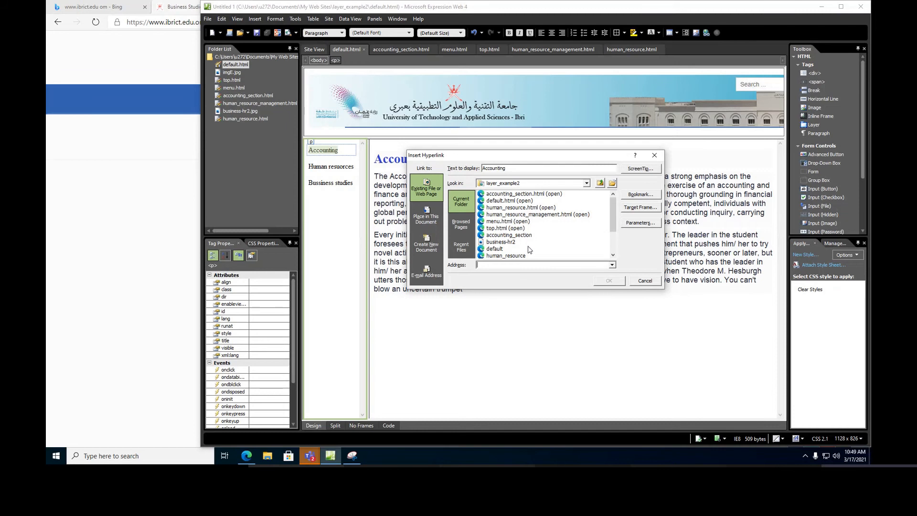
pyautogui.click(522, 194)
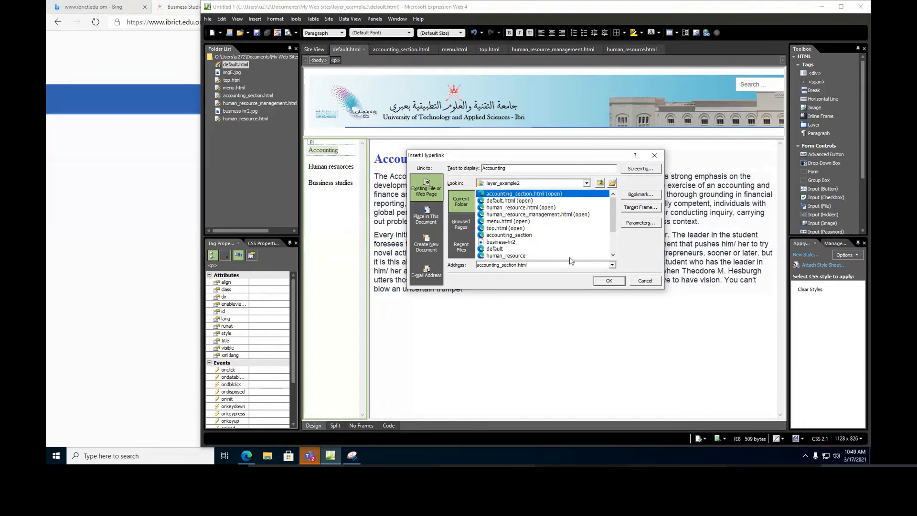
pyautogui.click(608, 280)
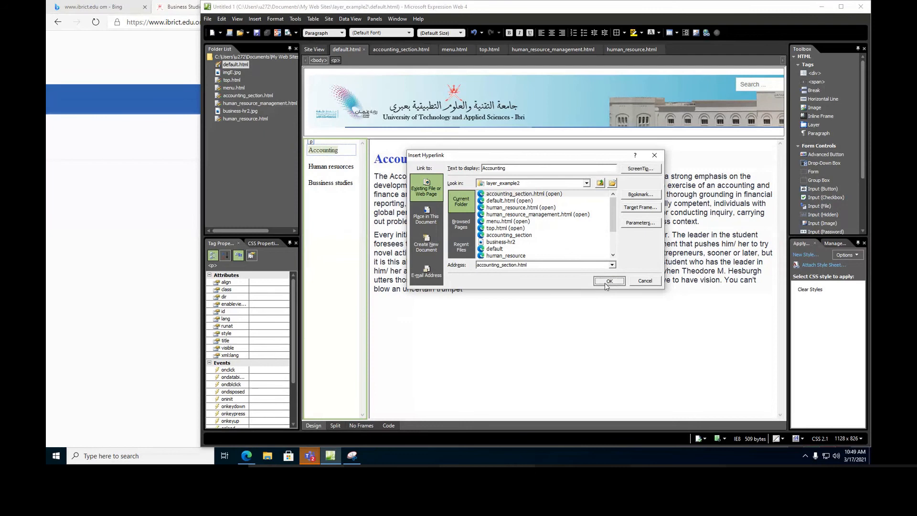
# Link the "Human resuorces" menu entry in default.html to human_resource_management.html
pyautogui.click(356, 166)
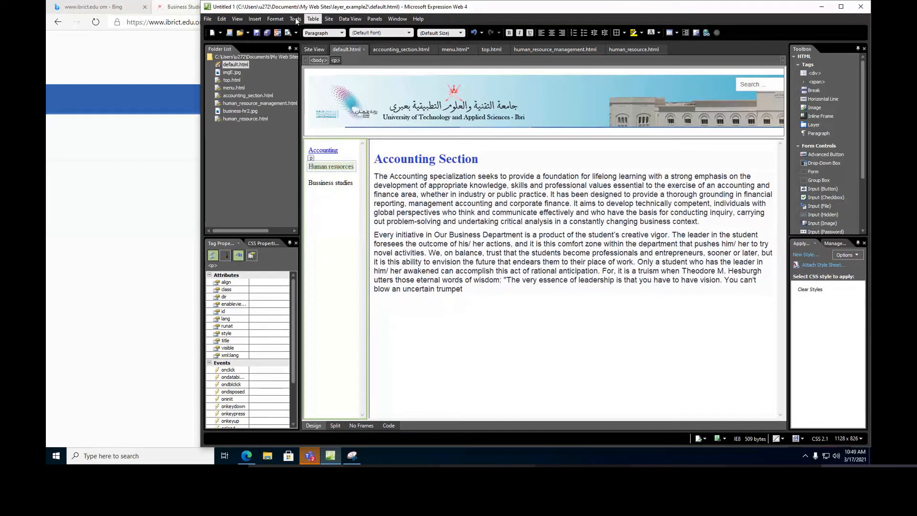
pyautogui.click(255, 19)
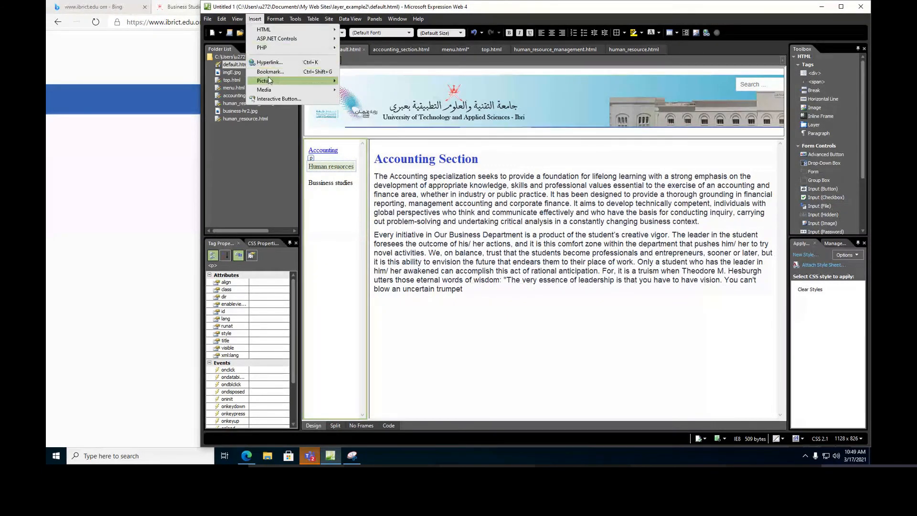
pyautogui.click(270, 62)
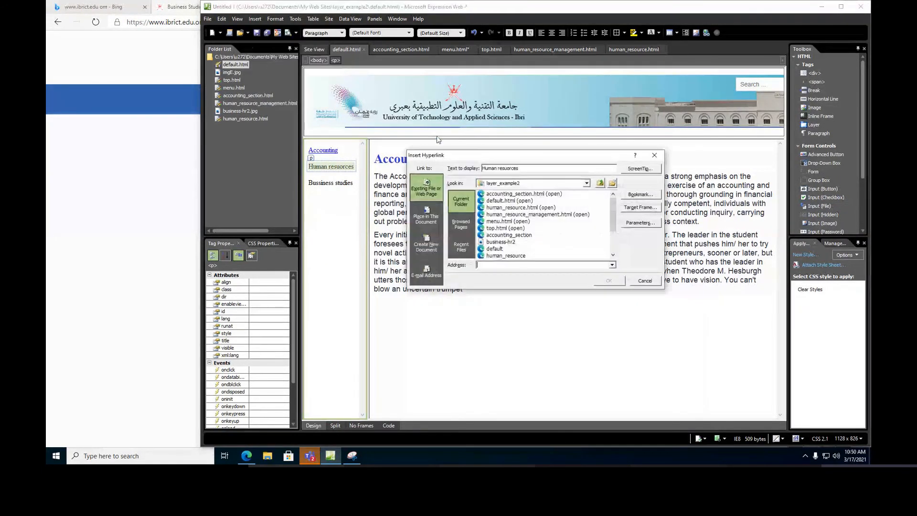
pyautogui.click(515, 209)
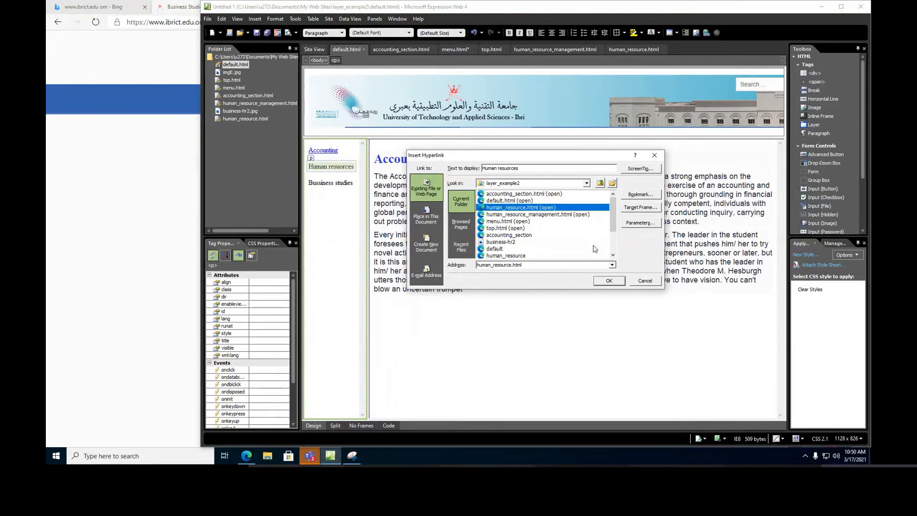
pyautogui.click(558, 215)
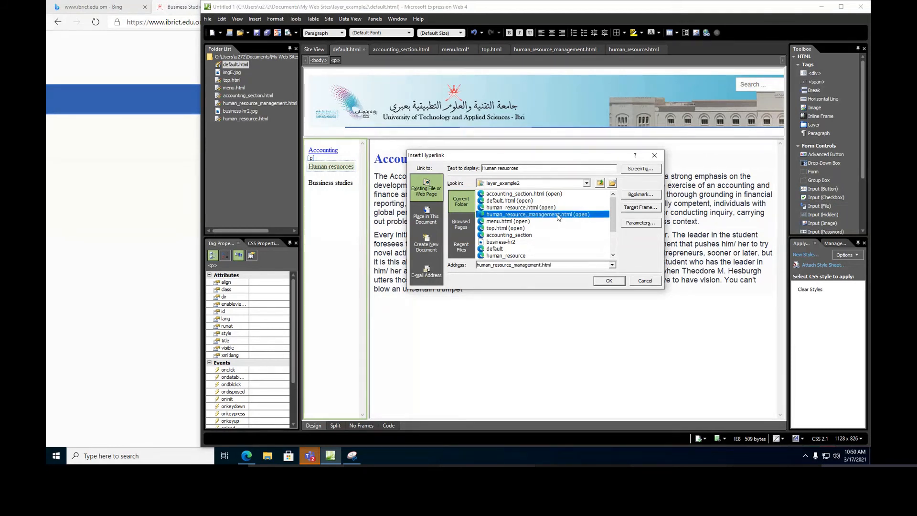
pyautogui.click(609, 282)
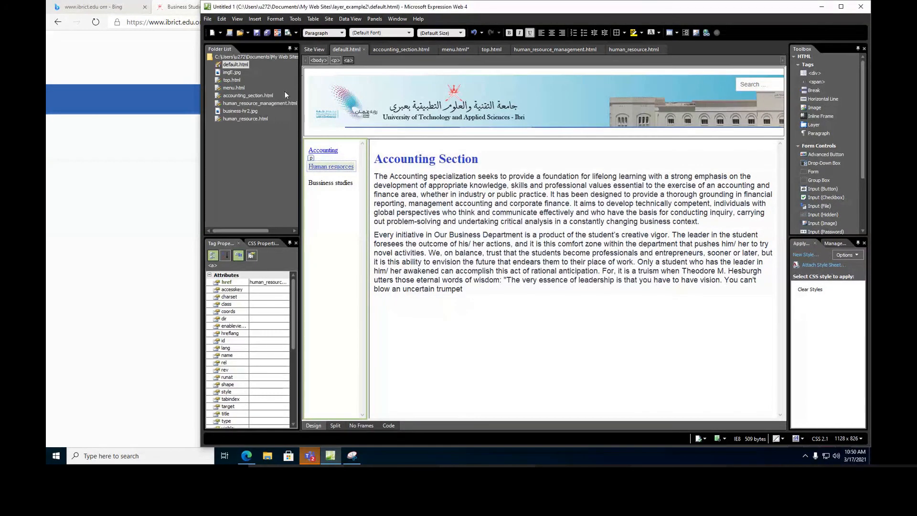
# Select the "Bussiness studies" menu entry and look through the site files available as its hyperlink target
pyautogui.click(354, 183)
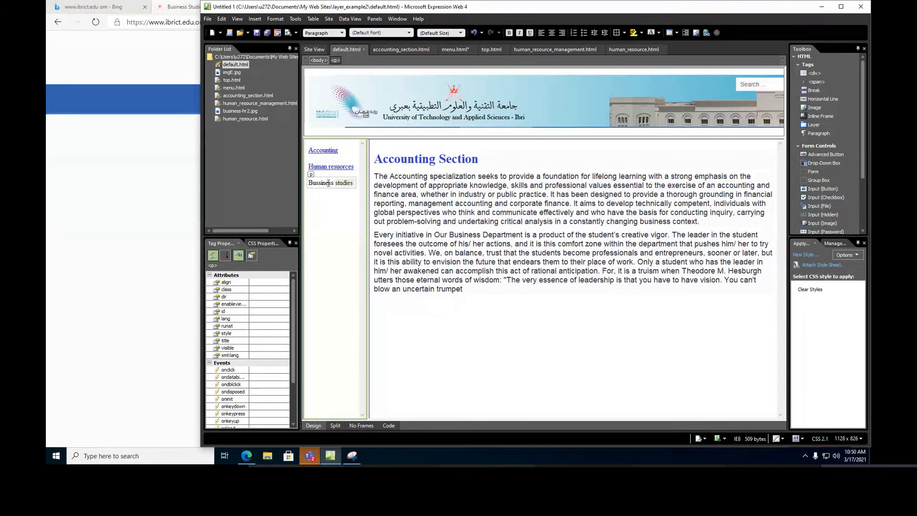
pyautogui.click(256, 19)
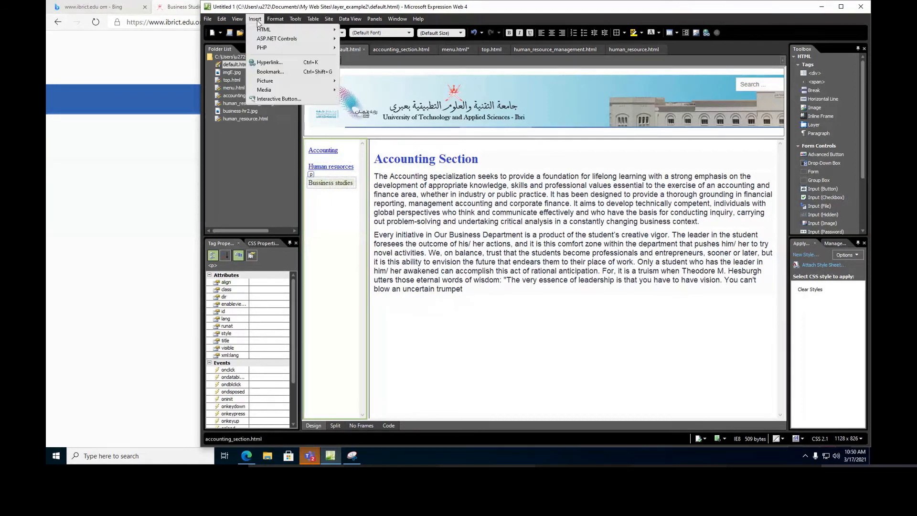
pyautogui.click(270, 62)
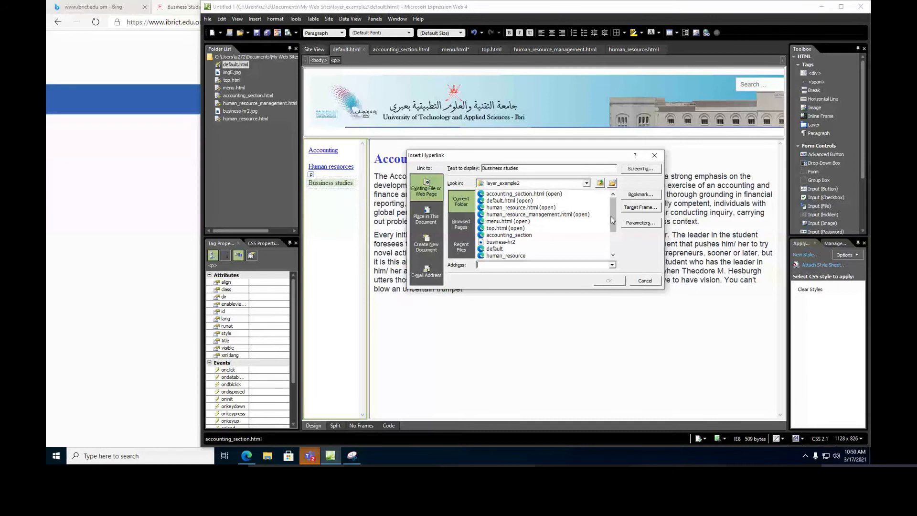
pyautogui.moveTo(613, 222); pyautogui.dragTo(613, 241)
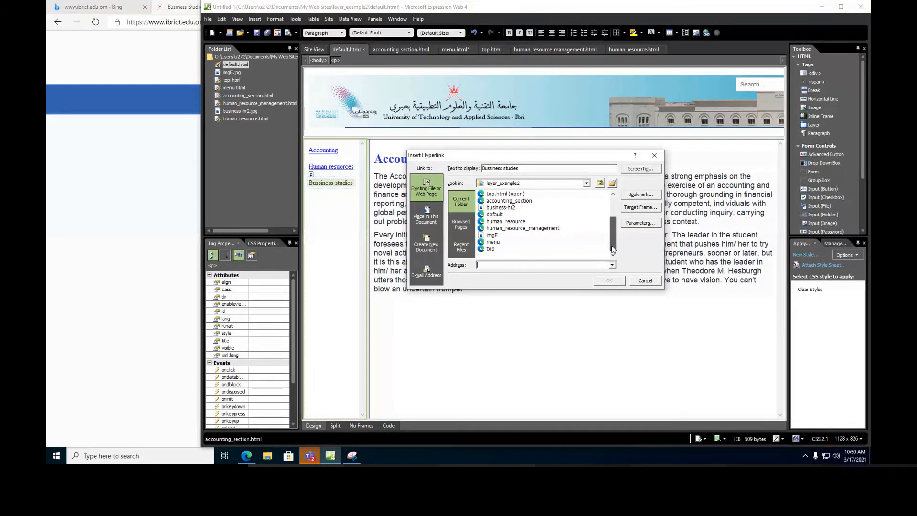
pyautogui.scroll(2, 612, 224)
pyautogui.click(645, 281)
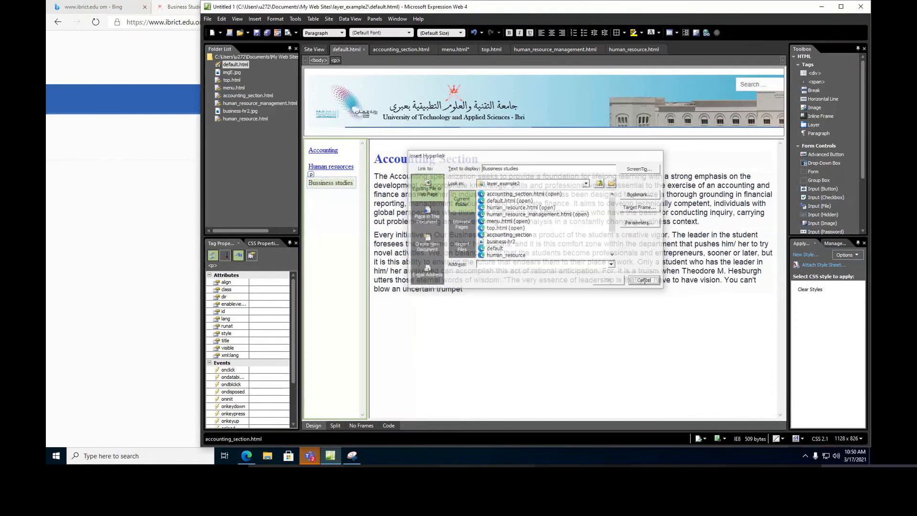
# Compare the two human resource pages, then link the selected "Bussiness studies" menu entry in default.html to the human_resource file
pyautogui.click(638, 52)
pyautogui.click(568, 49)
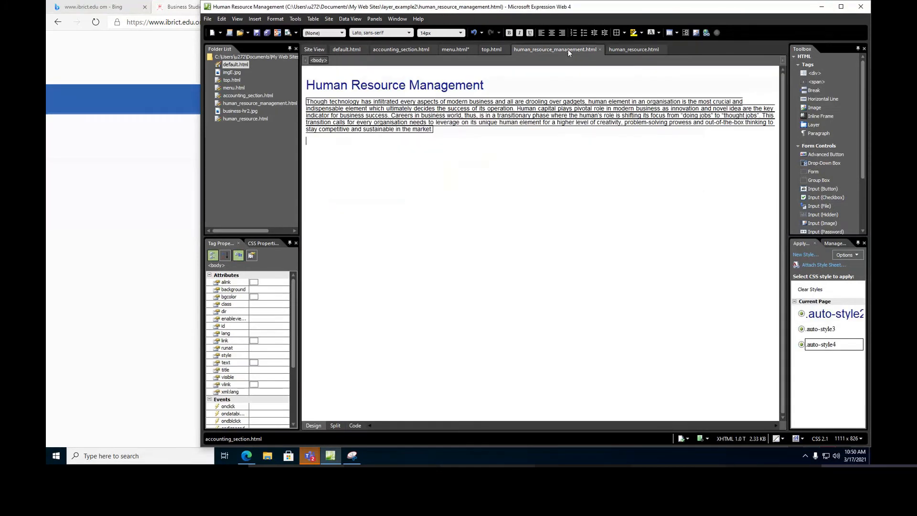
pyautogui.click(635, 53)
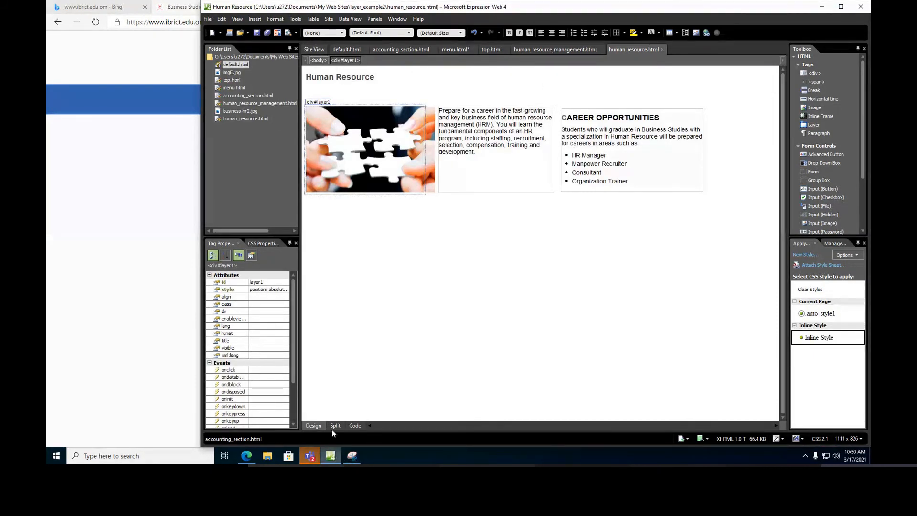
pyautogui.click(346, 49)
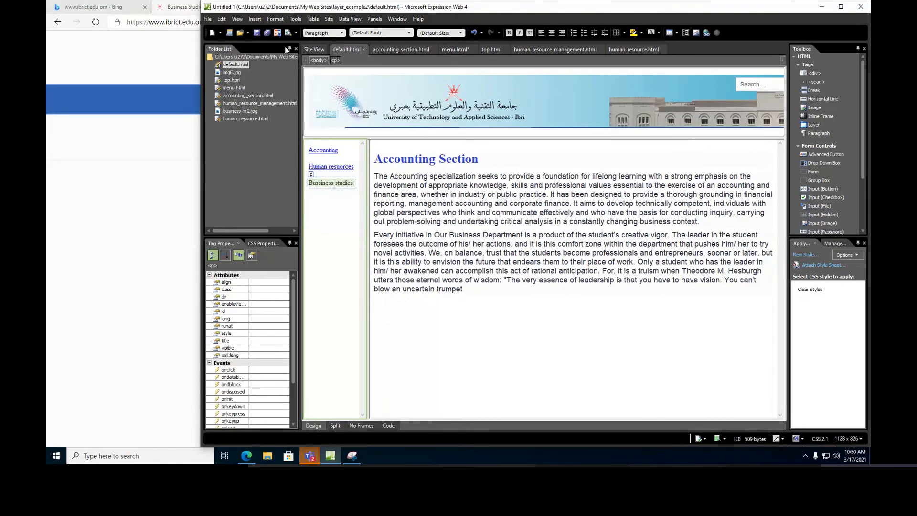
pyautogui.click(254, 19)
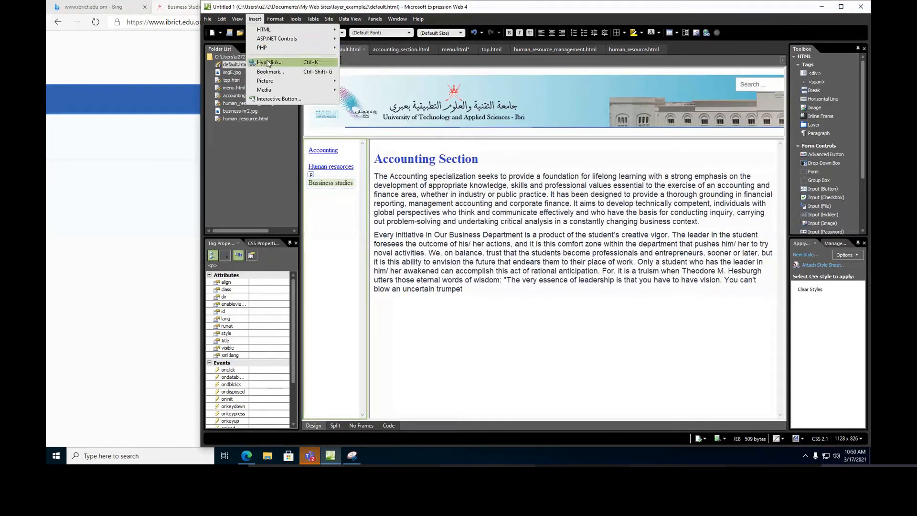
pyautogui.click(270, 62)
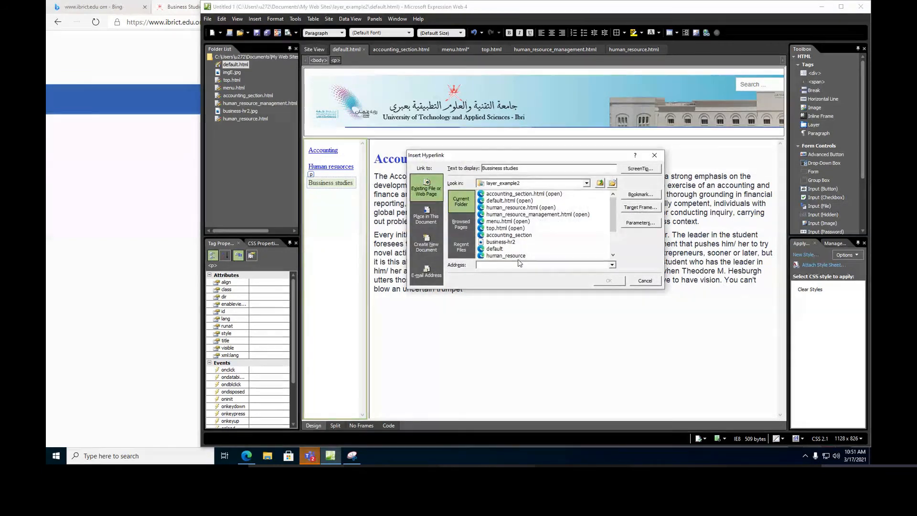
pyautogui.click(534, 215)
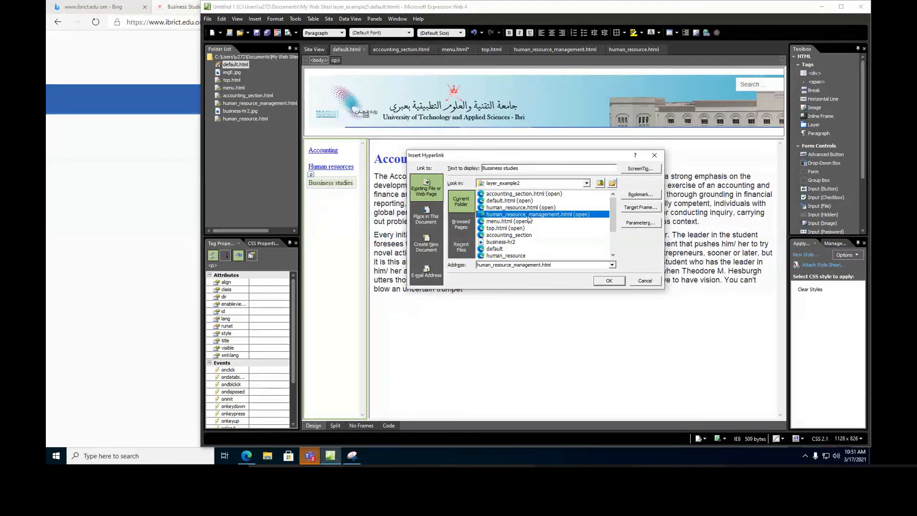
pyautogui.click(516, 258)
pyautogui.click(606, 282)
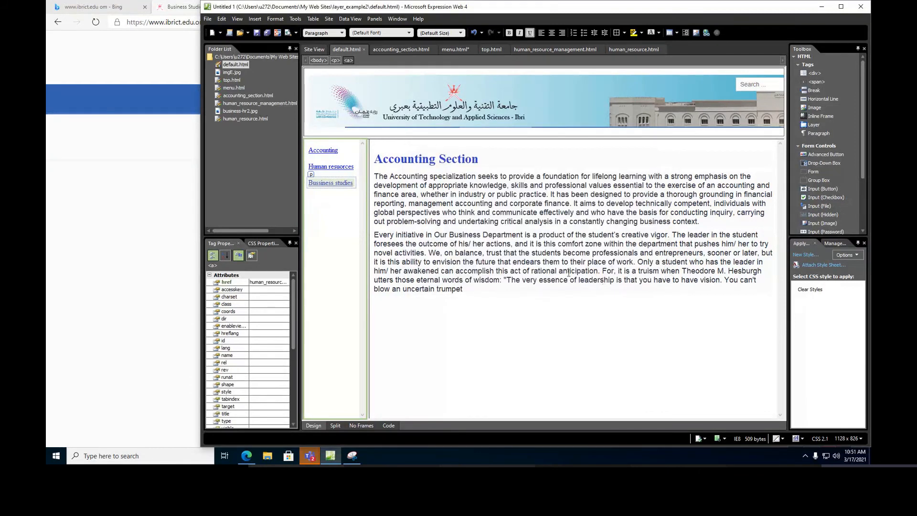
# Save default.html with its linked menu, replacing the more recent version of the file
pyautogui.click(521, 324)
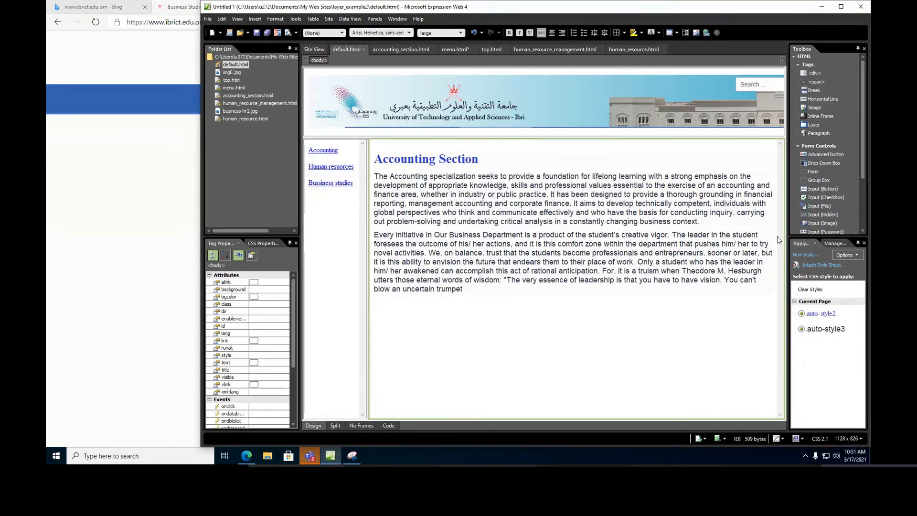
pyautogui.click(258, 35)
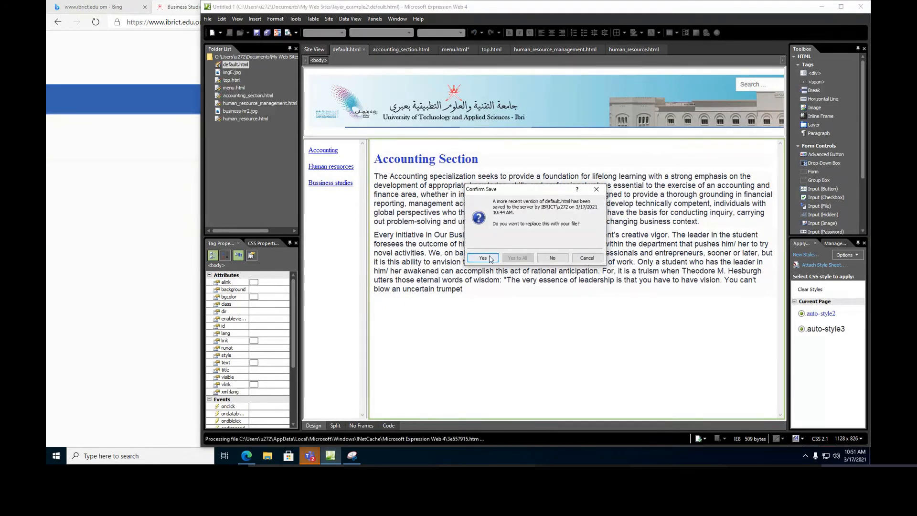
pyautogui.click(488, 258)
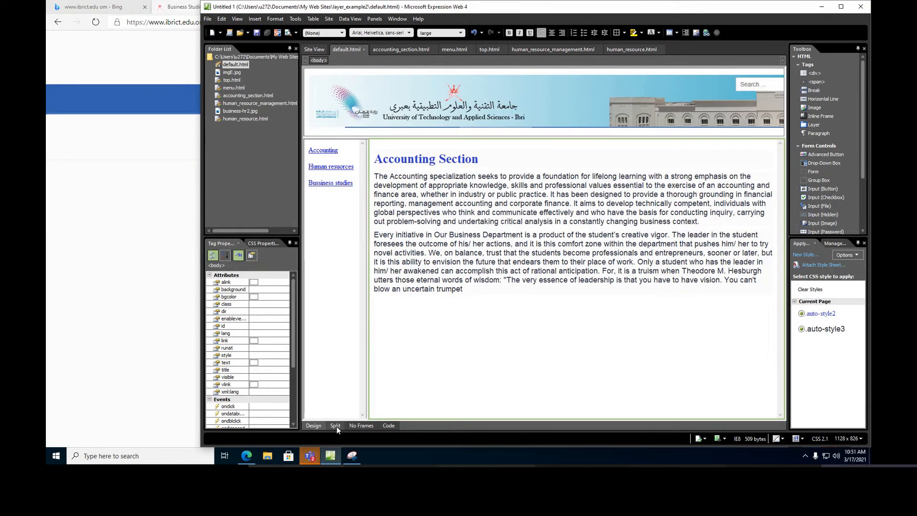
# Preview default.html in the browser at full size, test the "Human resuorces" menu link, and close the preview
pyautogui.click(288, 33)
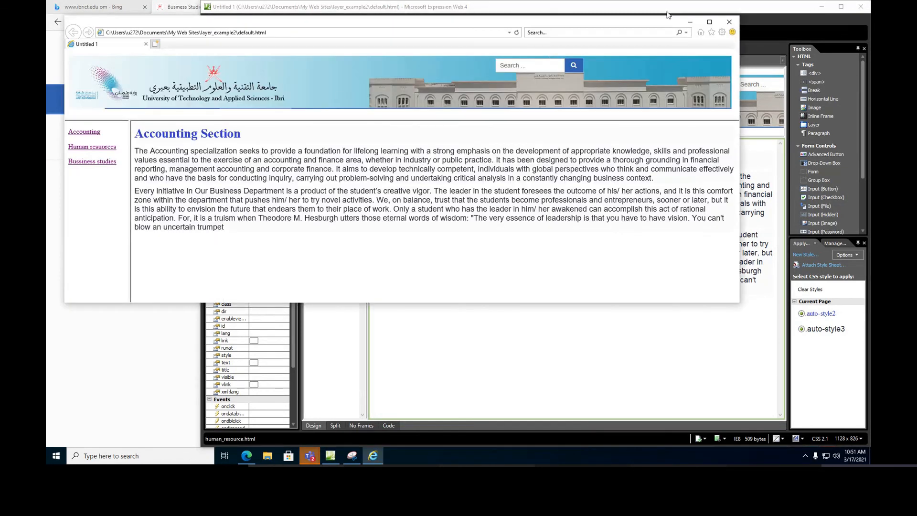
pyautogui.click(710, 22)
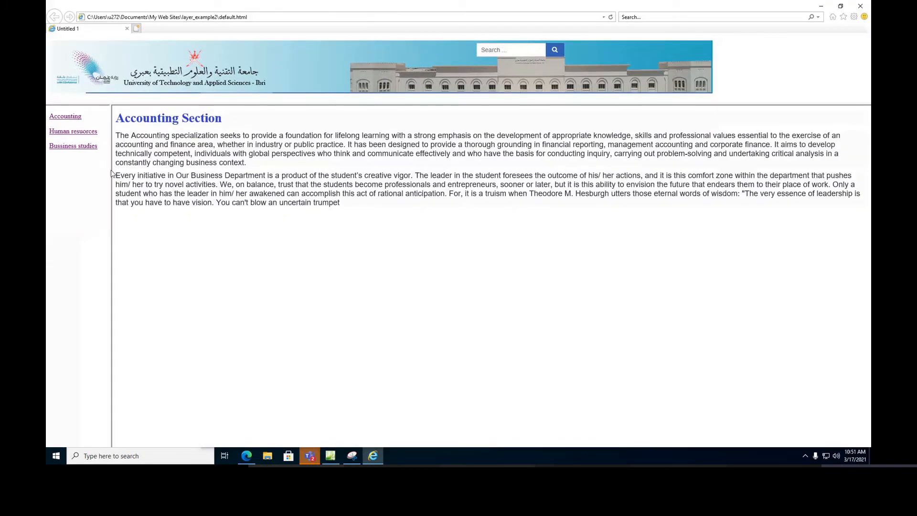
pyautogui.click(66, 136)
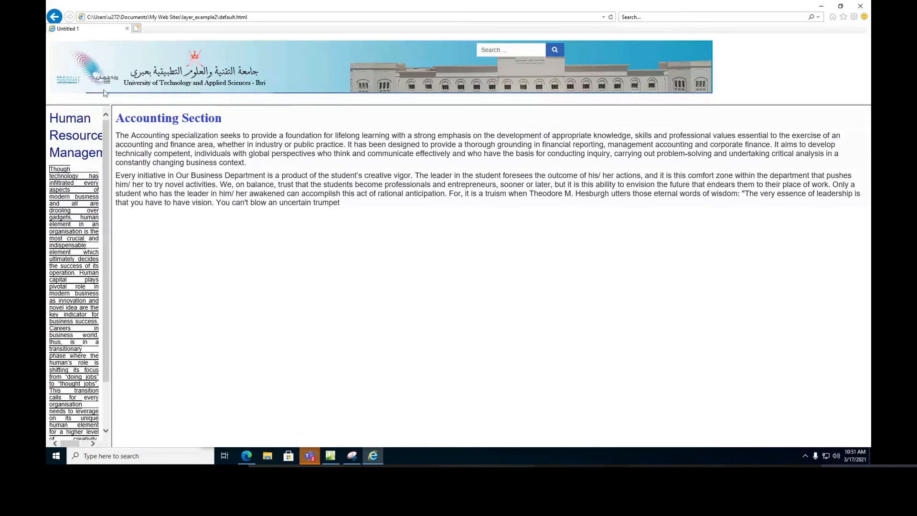
pyautogui.click(860, 6)
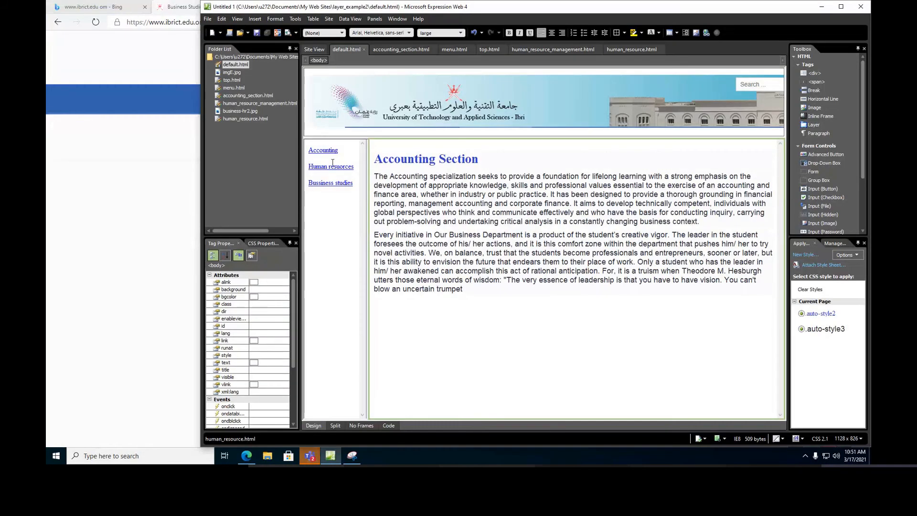
# Set the target frame of the "Accounting" menu hyperlink in default.html to main
pyautogui.click(309, 152)
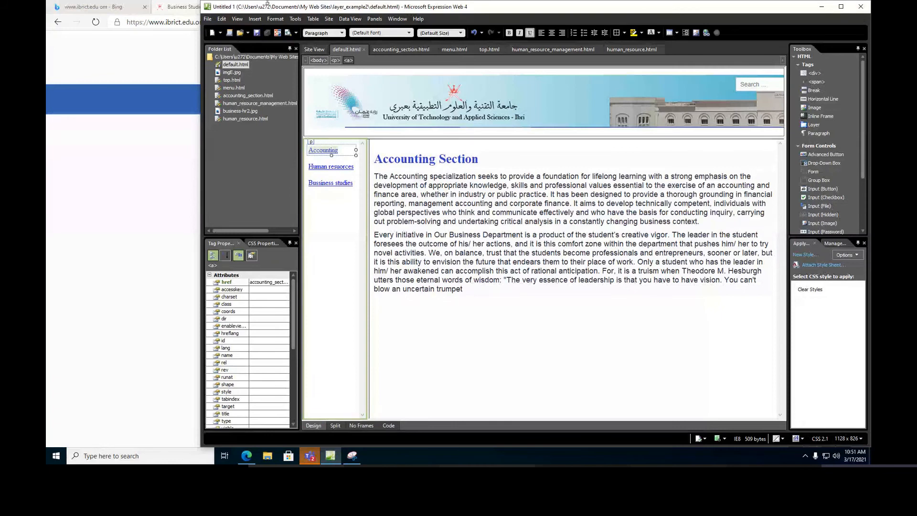
pyautogui.click(250, 19)
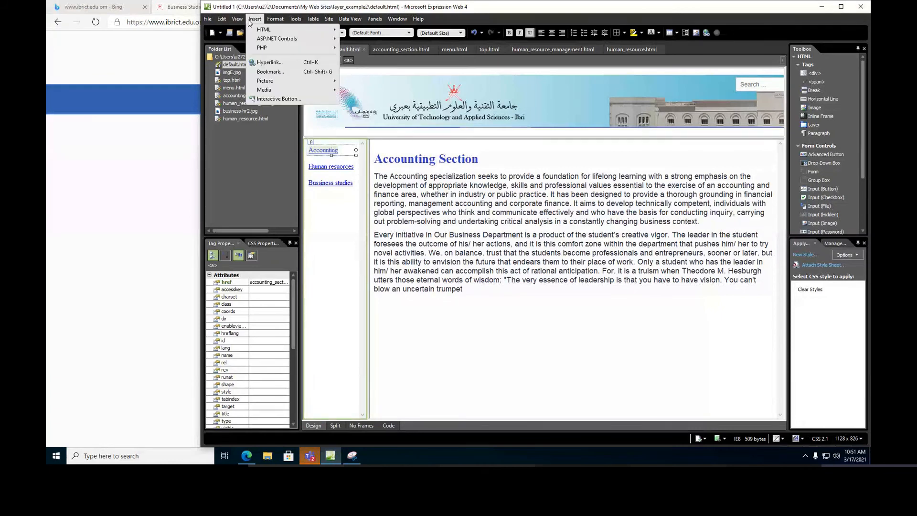
pyautogui.click(269, 62)
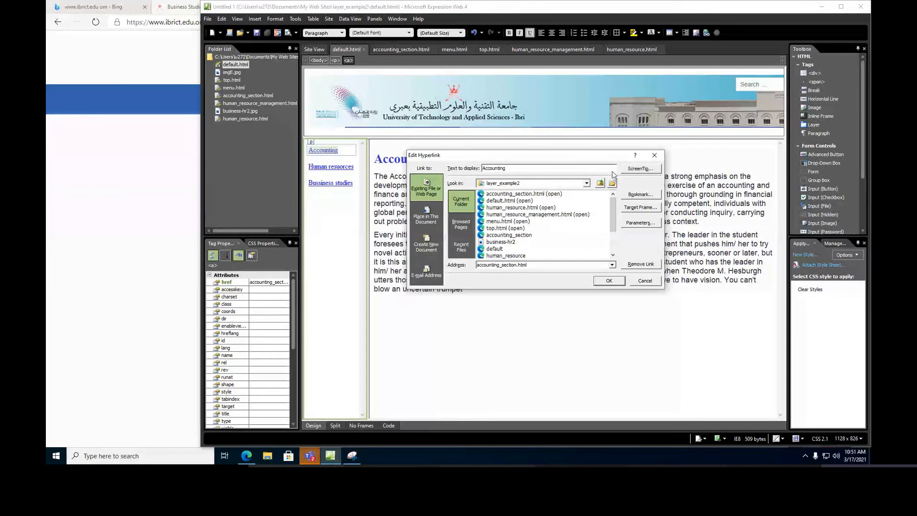
pyautogui.click(650, 210)
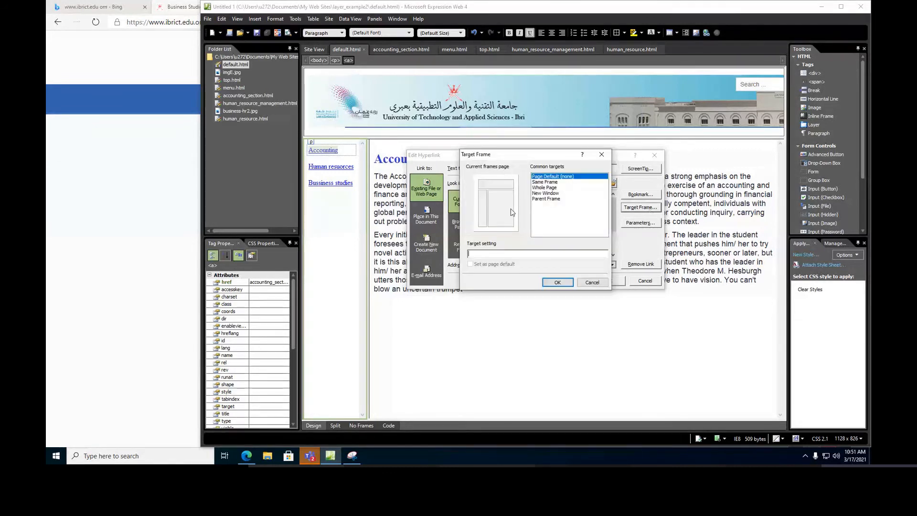
pyautogui.click(501, 210)
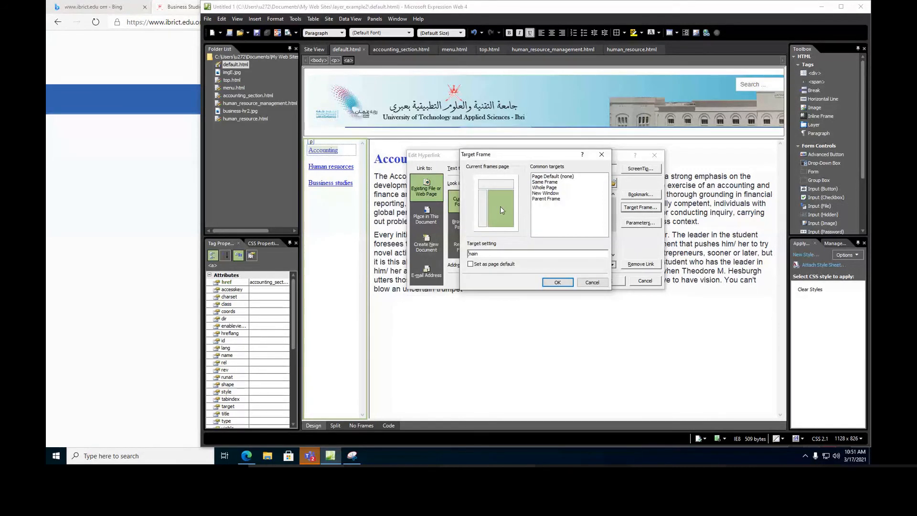
pyautogui.click(557, 282)
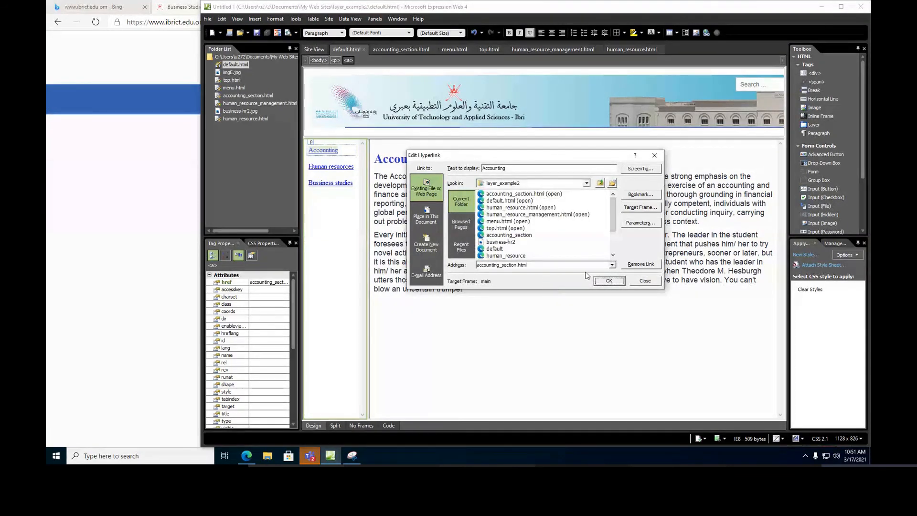
pyautogui.click(609, 281)
# Set the target frame of the "Human resuorces" menu hyperlink to main
pyautogui.click(351, 166)
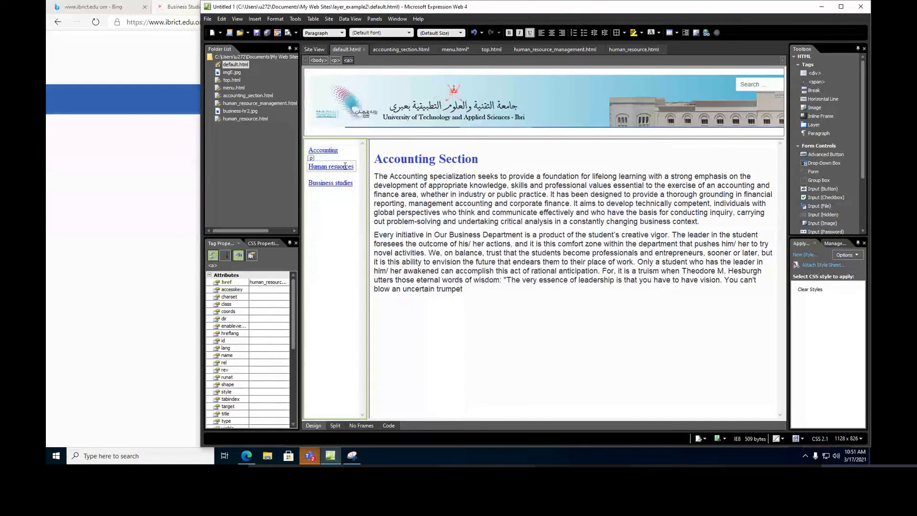
pyautogui.click(254, 19)
pyautogui.click(289, 62)
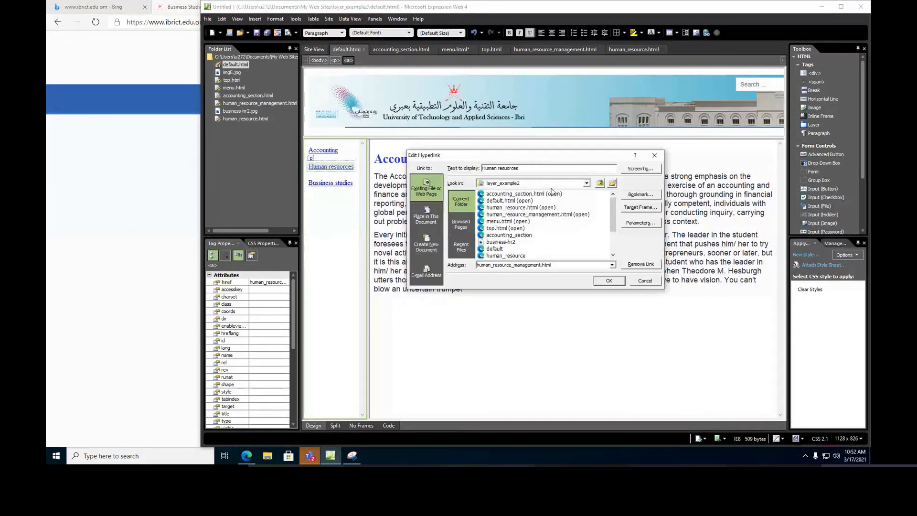
pyautogui.click(635, 209)
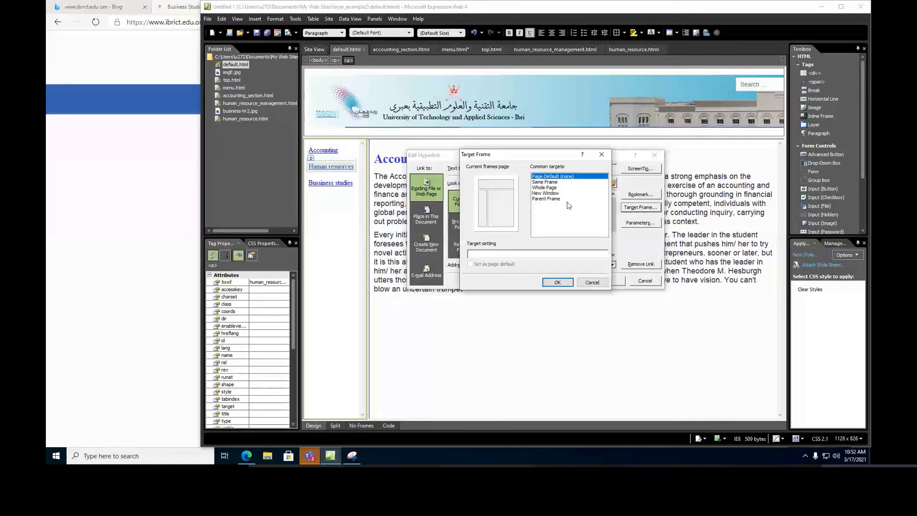
pyautogui.click(505, 214)
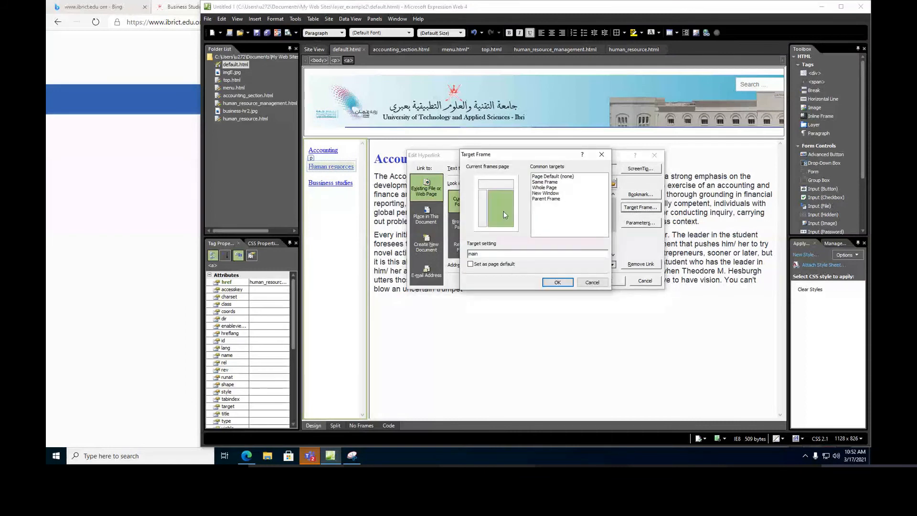
pyautogui.click(557, 283)
pyautogui.click(605, 281)
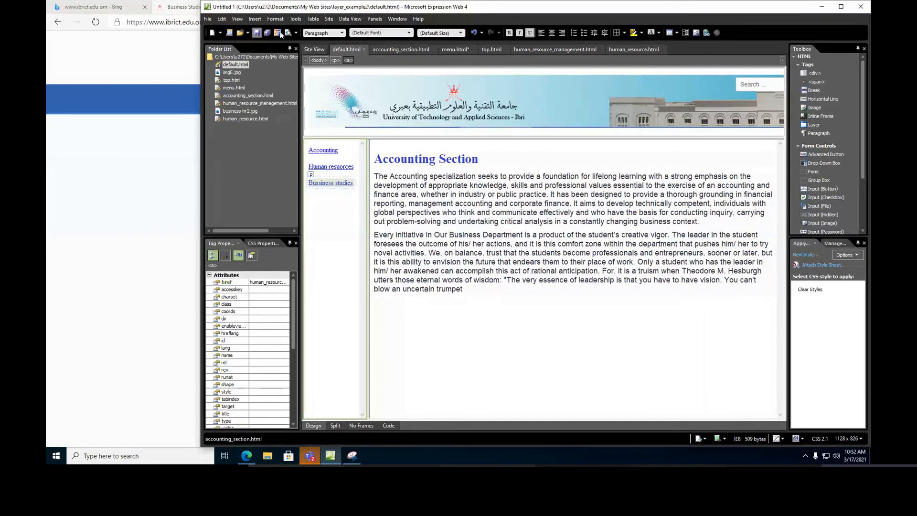
# Set the target frame of the "Bussiness studies" menu hyperlink to main
pyautogui.click(255, 19)
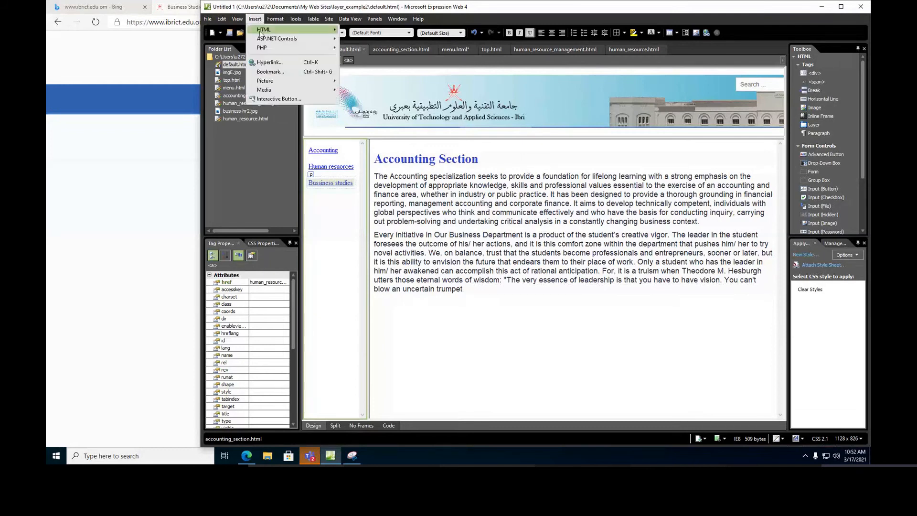
pyautogui.click(266, 62)
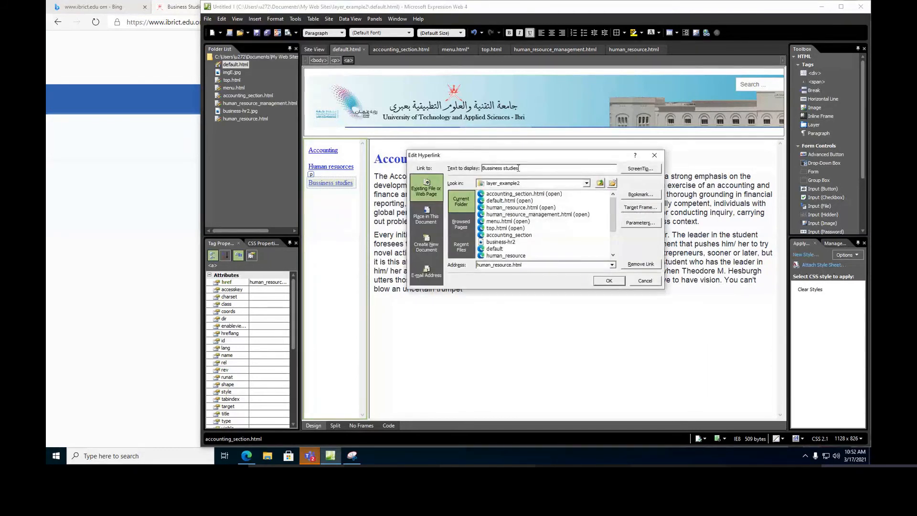
pyautogui.click(640, 208)
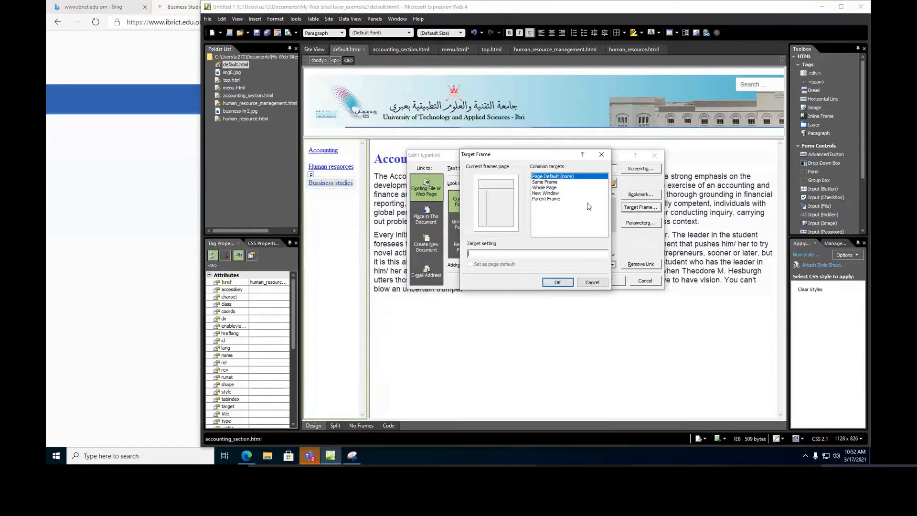
pyautogui.click(501, 208)
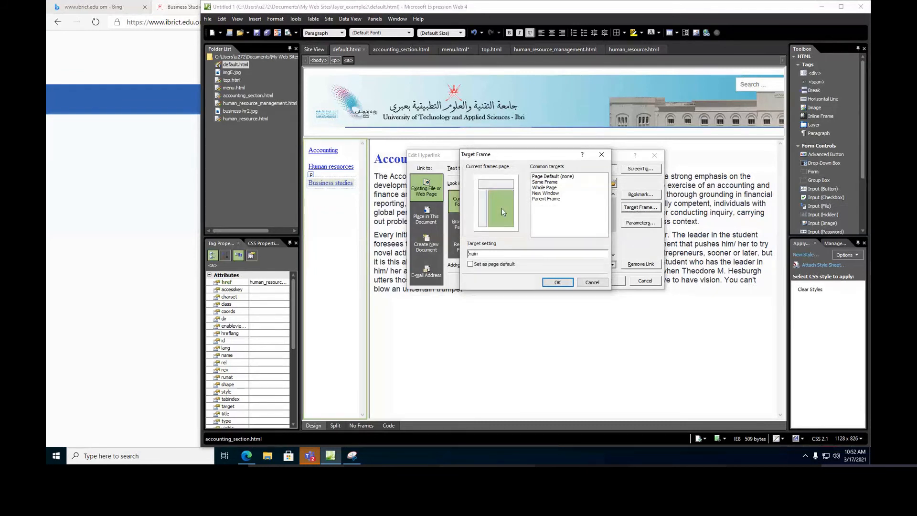
pyautogui.click(556, 282)
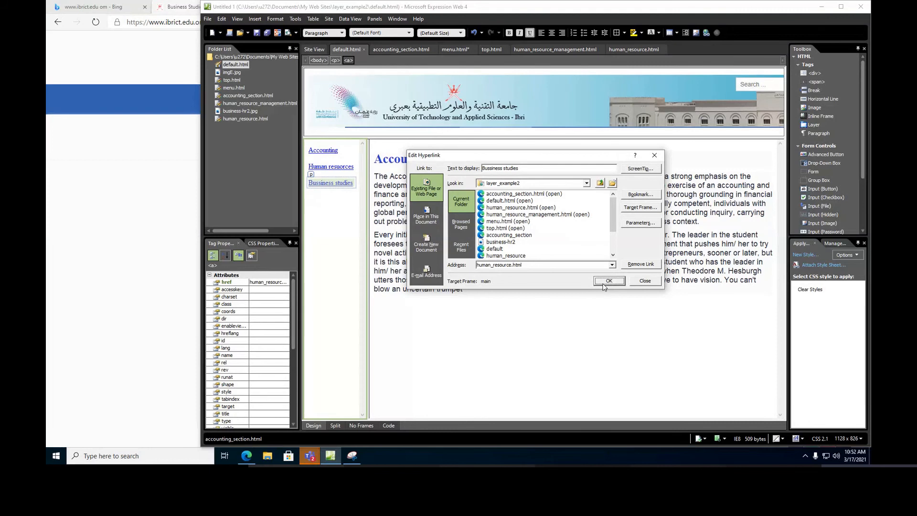
pyautogui.click(605, 281)
# Save the menu changes and preview default.html in the browser, testing the "Human resuorces" and "Bussiness studies" links
pyautogui.click(256, 33)
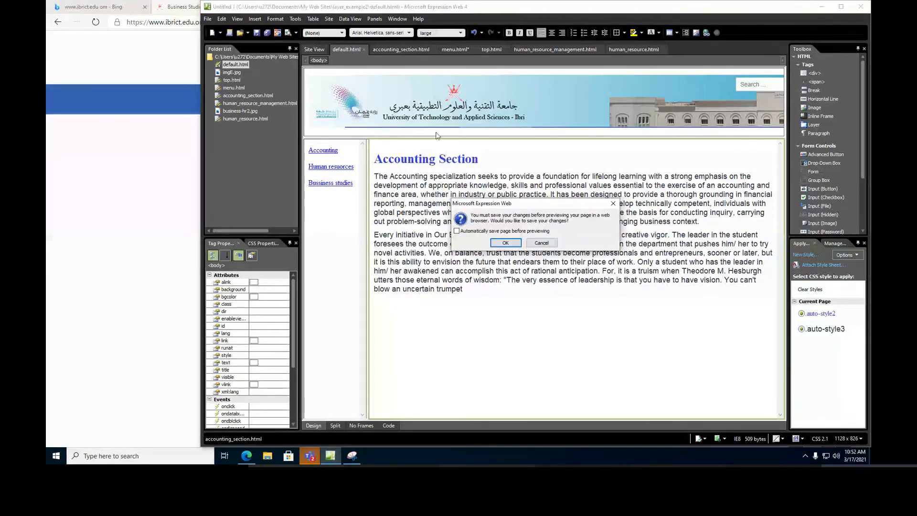
pyautogui.click(501, 243)
pyautogui.press('F12')
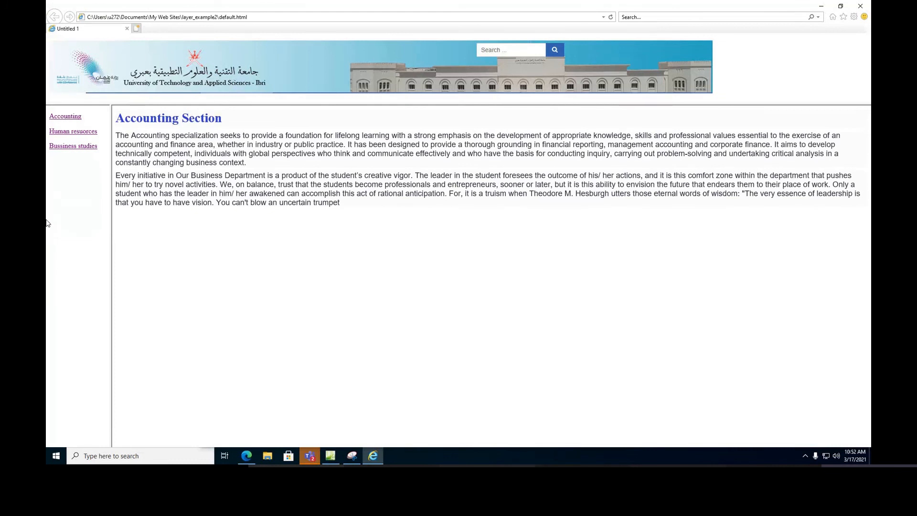
pyautogui.click(73, 135)
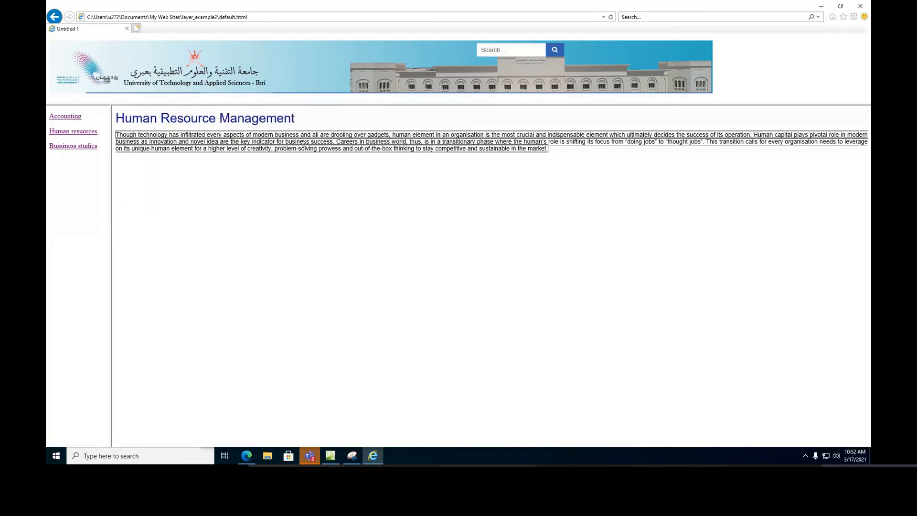
pyautogui.click(76, 146)
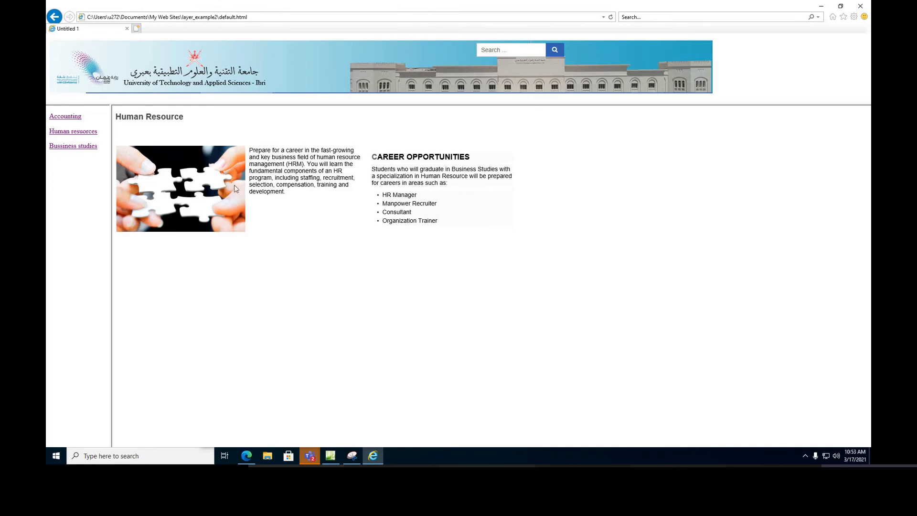
# Switch back to Expression Web and widen the puzzle image's layer in human_resource.html to about 274 px
pyautogui.click(330, 458)
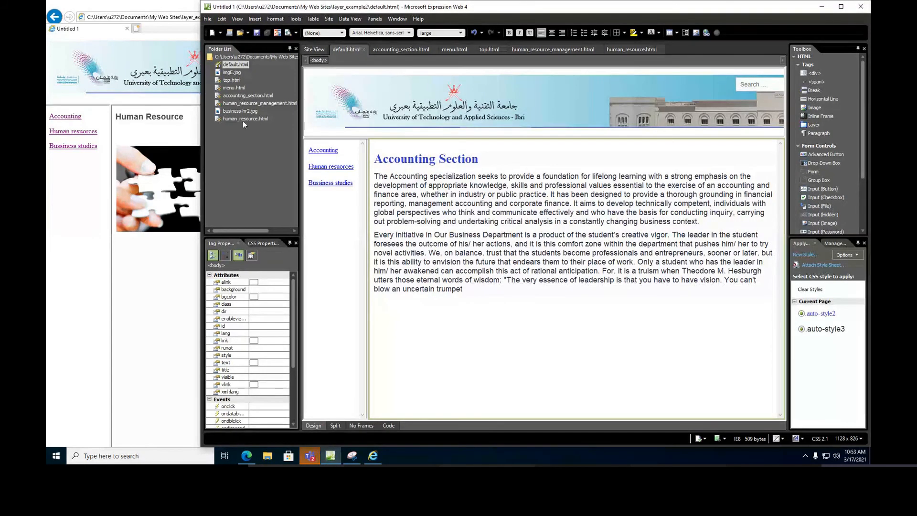
pyautogui.click(637, 52)
pyautogui.click(370, 149)
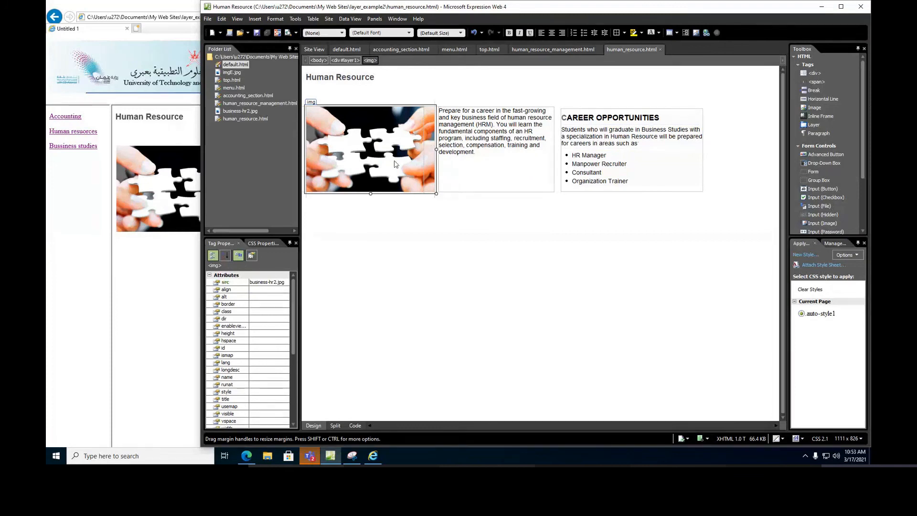
pyautogui.click(424, 189)
pyautogui.moveTo(425, 149); pyautogui.dragTo(434, 152)
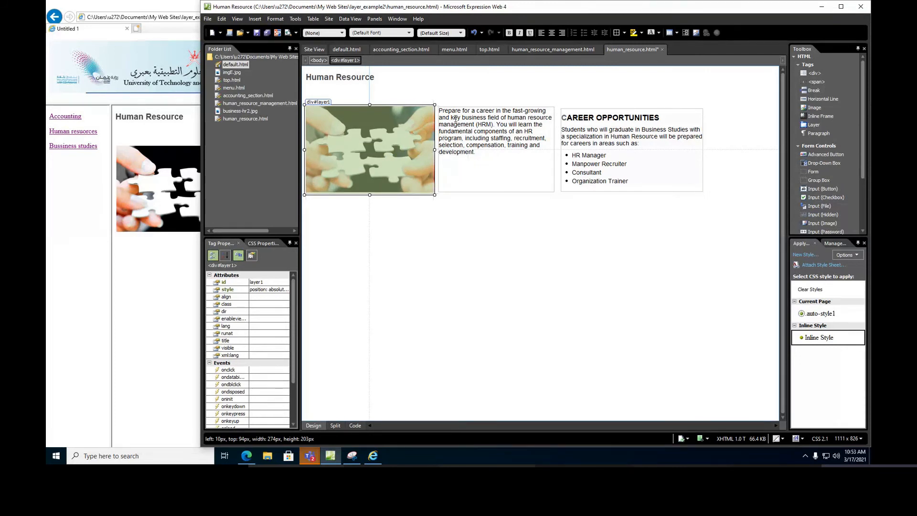
pyautogui.click(330, 135)
pyautogui.click(490, 138)
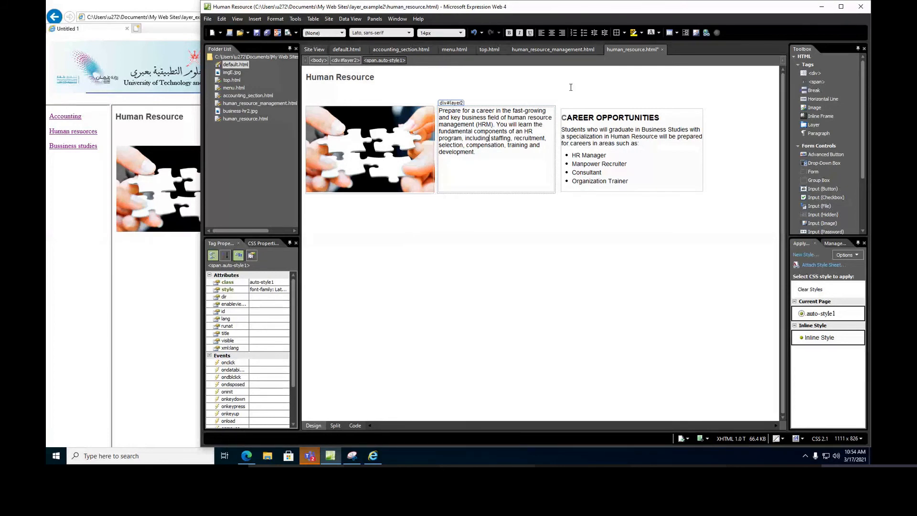
# Open human_resource_management.html, view the business-hr2.jpg image in Paint, and close Paint
pyautogui.doubleClick(240, 103)
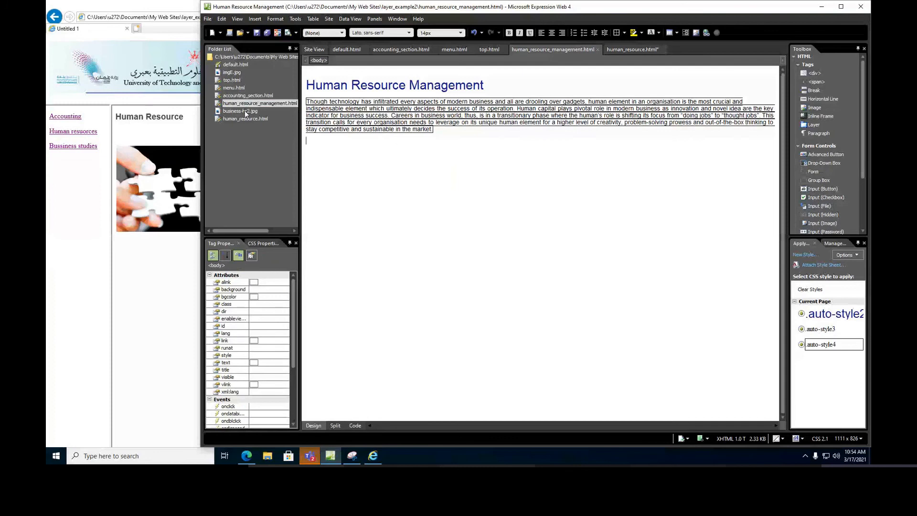
pyautogui.click(245, 113)
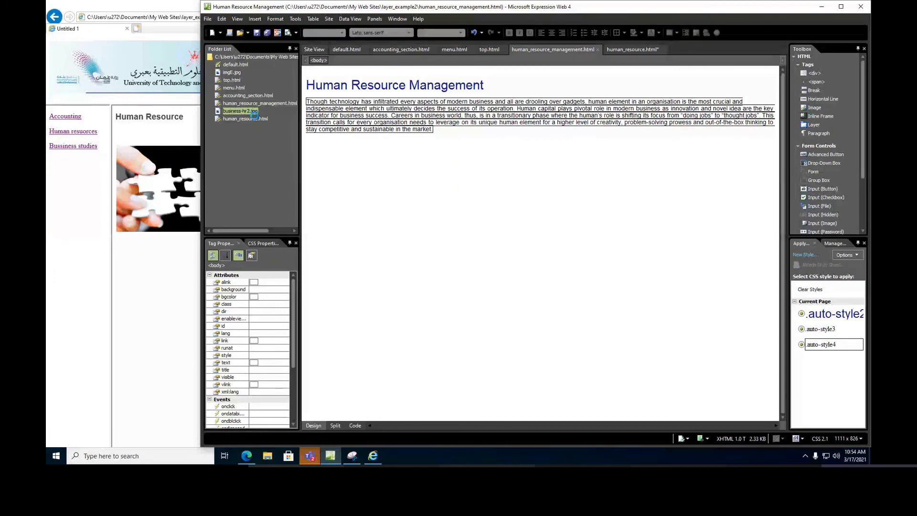
pyautogui.doubleClick(254, 115)
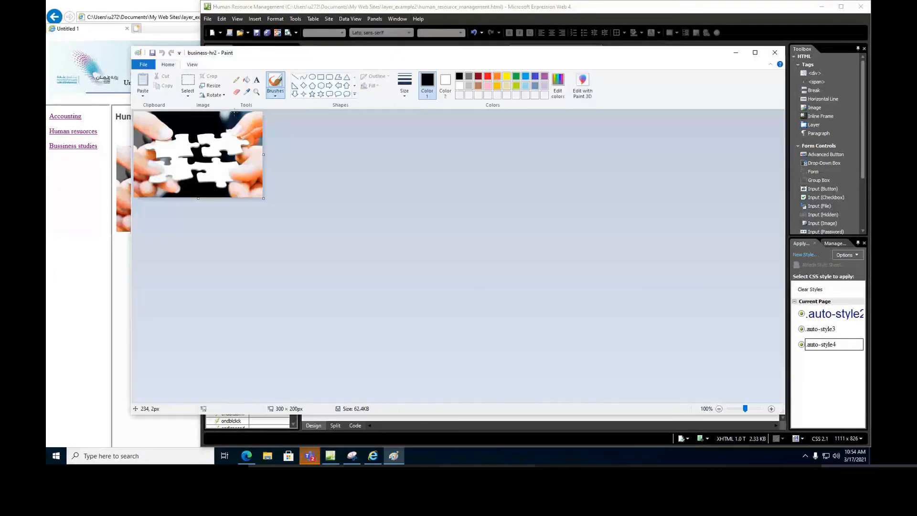
pyautogui.click(775, 54)
# Create a new folder named images in the root of the website
pyautogui.rightClick(236, 65)
pyautogui.rightClick(238, 56)
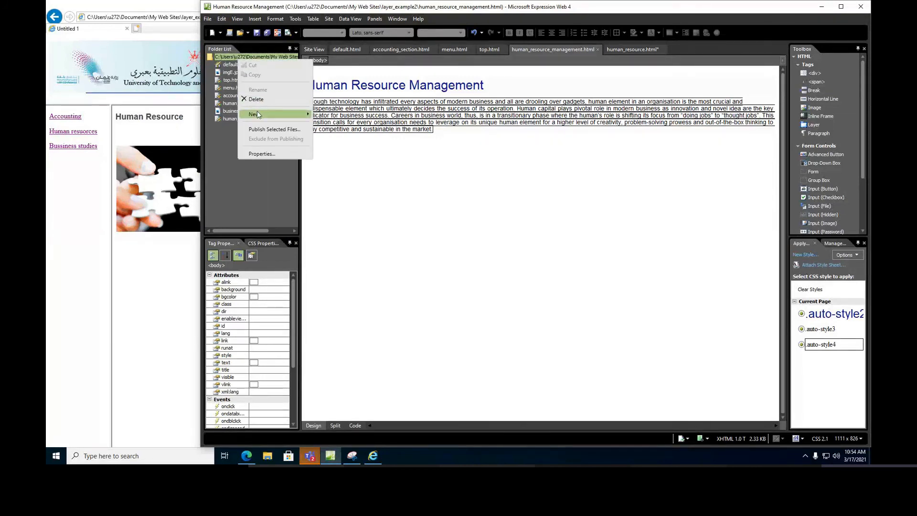
pyautogui.moveTo(257, 114)
pyautogui.click(337, 166)
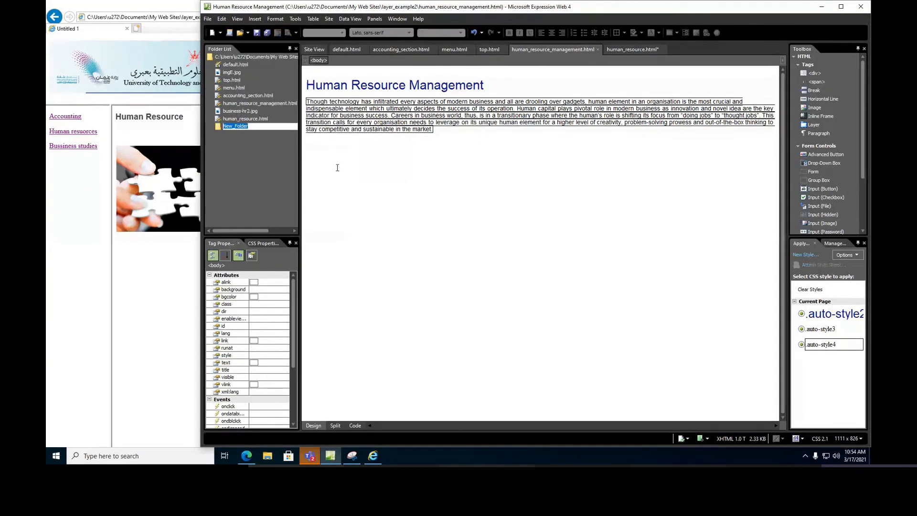
pyautogui.press('BackSpace')
pyautogui.write('imea')
pyautogui.press('BackSpace')
pyautogui.press('BackSpace')
pyautogui.write('ages')
pyautogui.press('Return')
# Move business-hr2.jpg and the site's other JPG image into the images folder
pyautogui.click(239, 113)
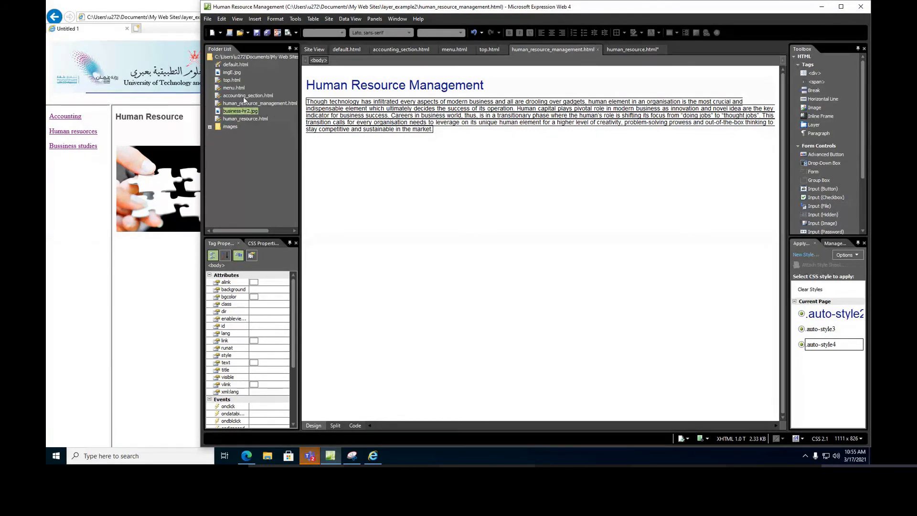
pyautogui.keyDown('ctrl'); pyautogui.click(234, 72); pyautogui.keyUp('ctrl')
pyautogui.moveTo(235, 75); pyautogui.dragTo(222, 130)
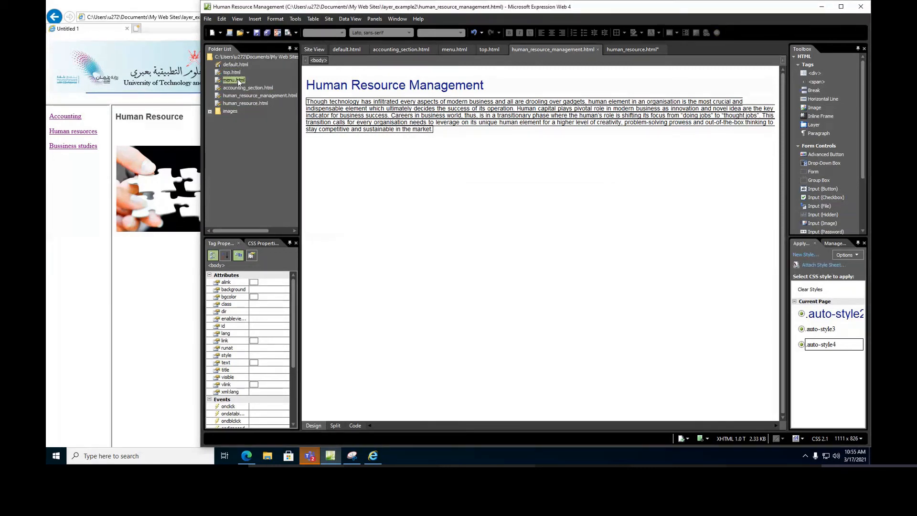
# Open accounting_section.html and insert a layer below the second paragraph
pyautogui.doubleClick(236, 87)
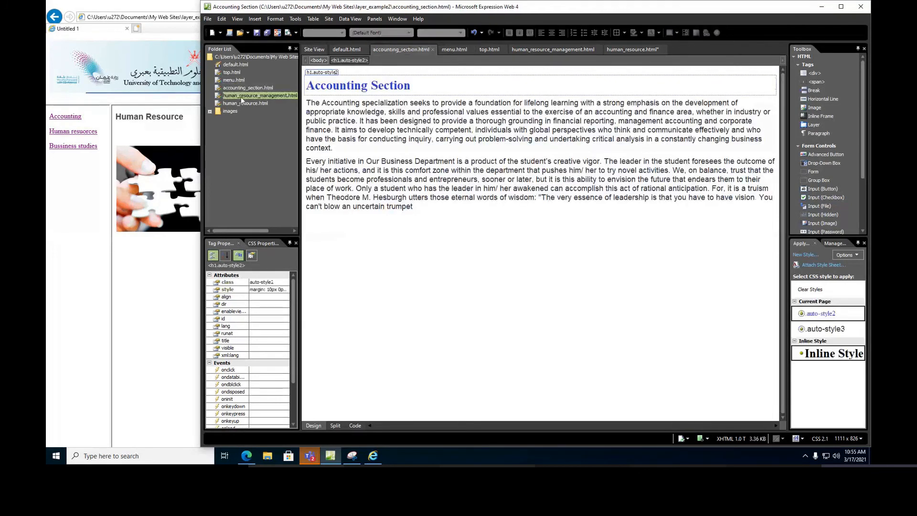
pyautogui.doubleClick(241, 95)
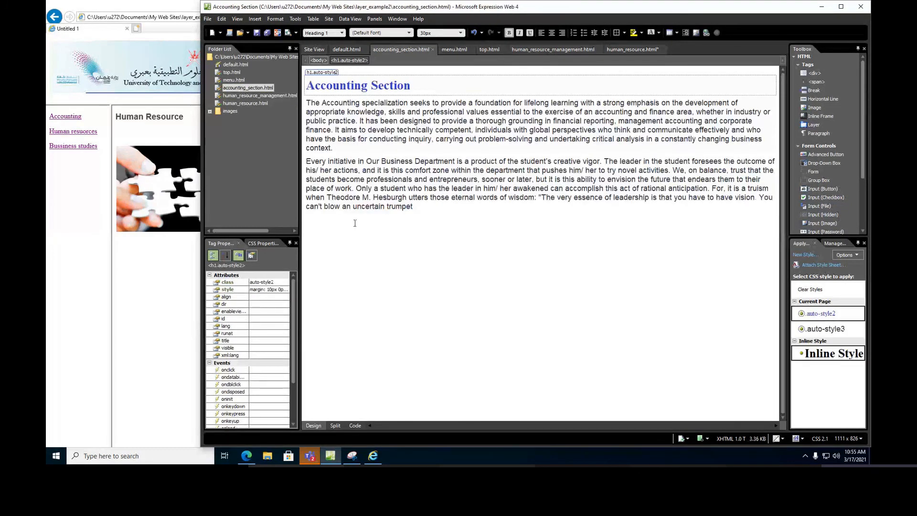
pyautogui.click(360, 230)
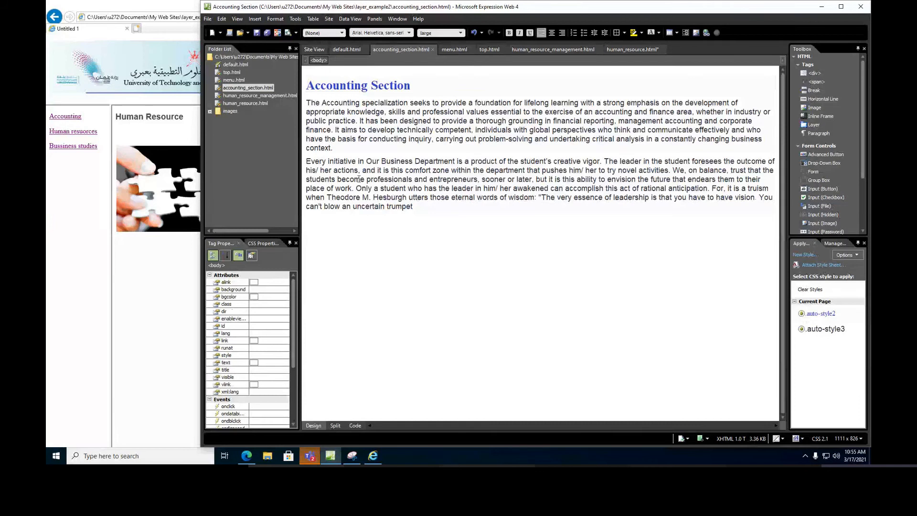
pyautogui.click(256, 18)
pyautogui.moveTo(260, 30)
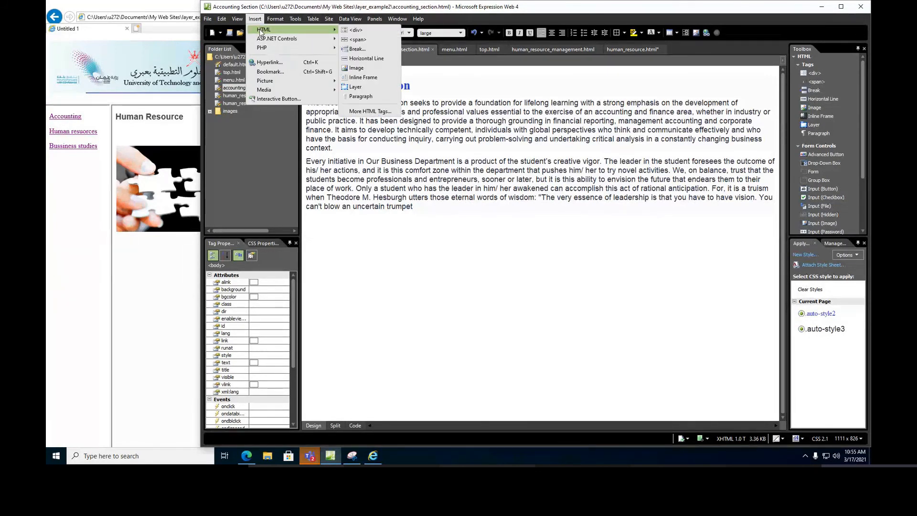
pyautogui.click(357, 87)
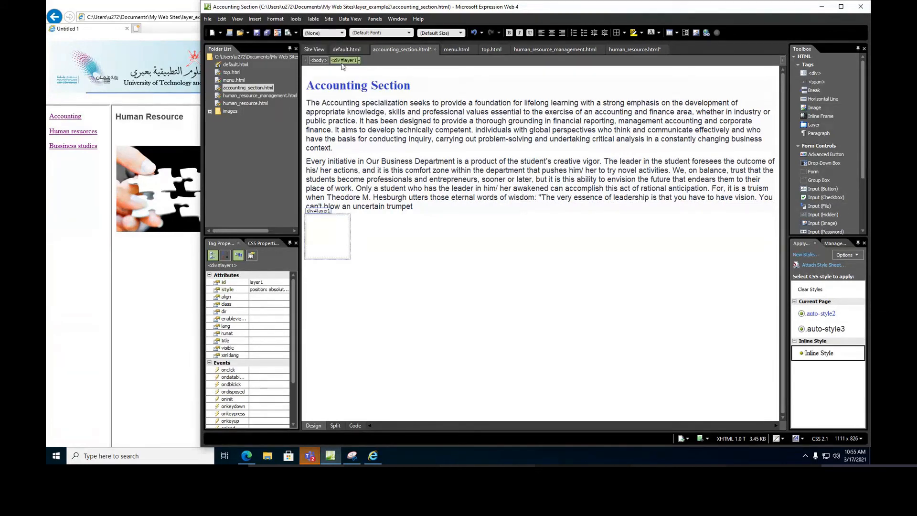
# Move the new layer toward the page's centre below the text, widen it to about 196 px and make it taller
pyautogui.click(329, 221)
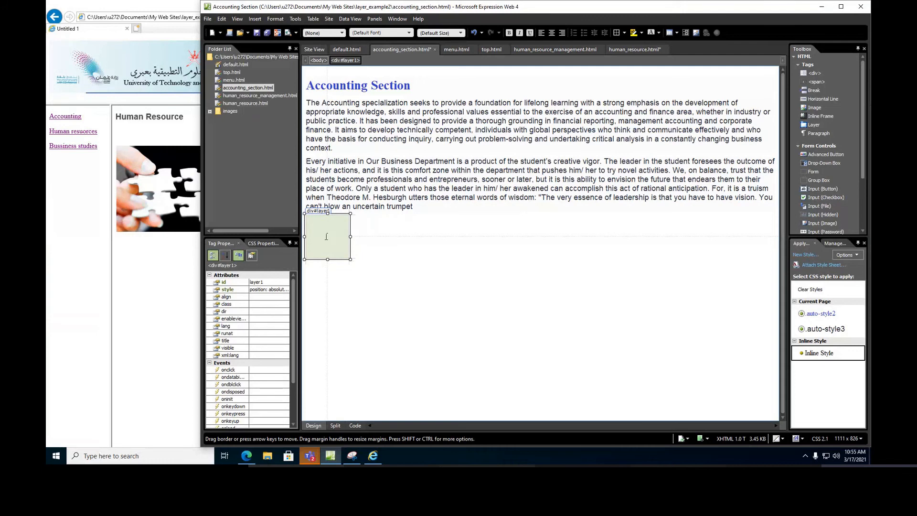
pyautogui.click(358, 253)
pyautogui.moveTo(383, 258); pyautogui.dragTo(551, 270)
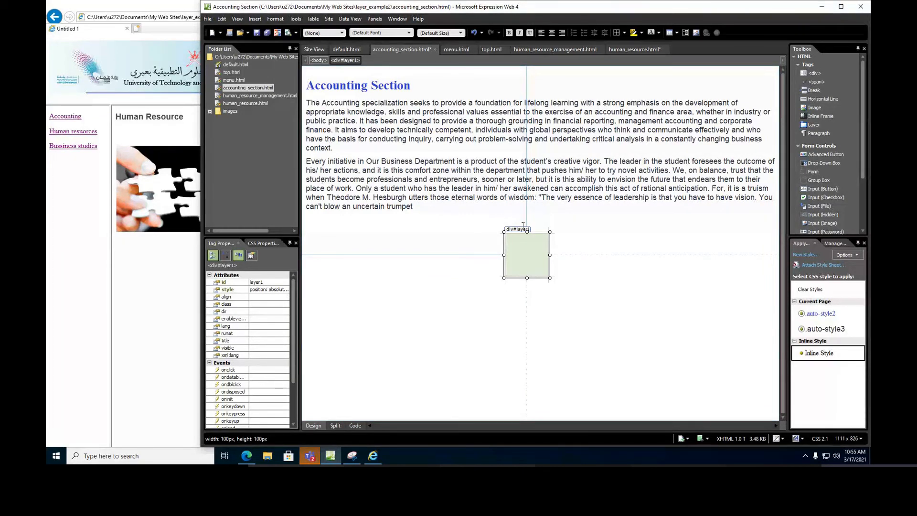
pyautogui.moveTo(504, 255); pyautogui.dragTo(462, 254)
pyautogui.moveTo(506, 277); pyautogui.dragTo(506, 308)
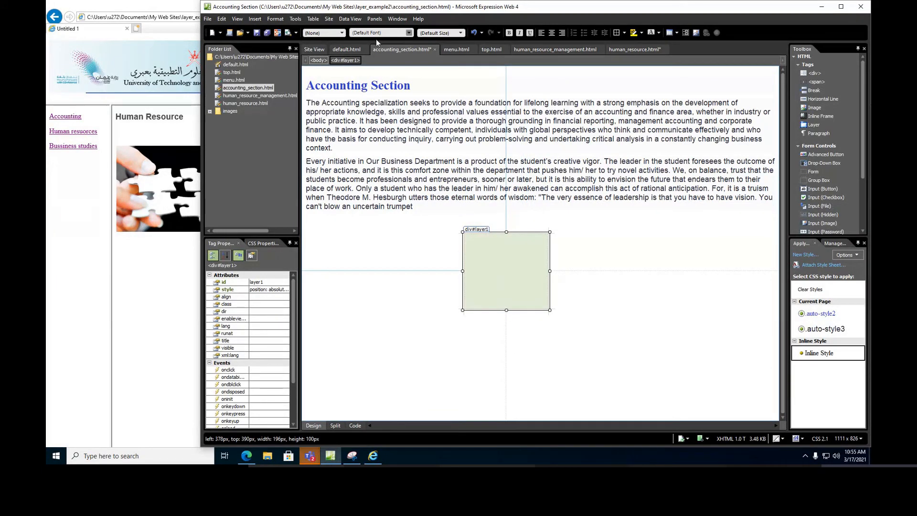
# Select the whole layer and open its Borders and Shading settings
pyautogui.click(480, 254)
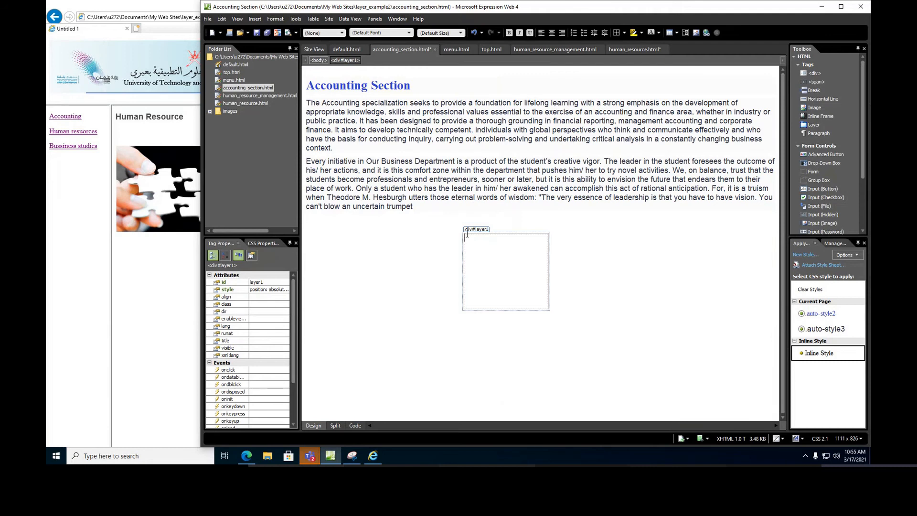
pyautogui.click(462, 253)
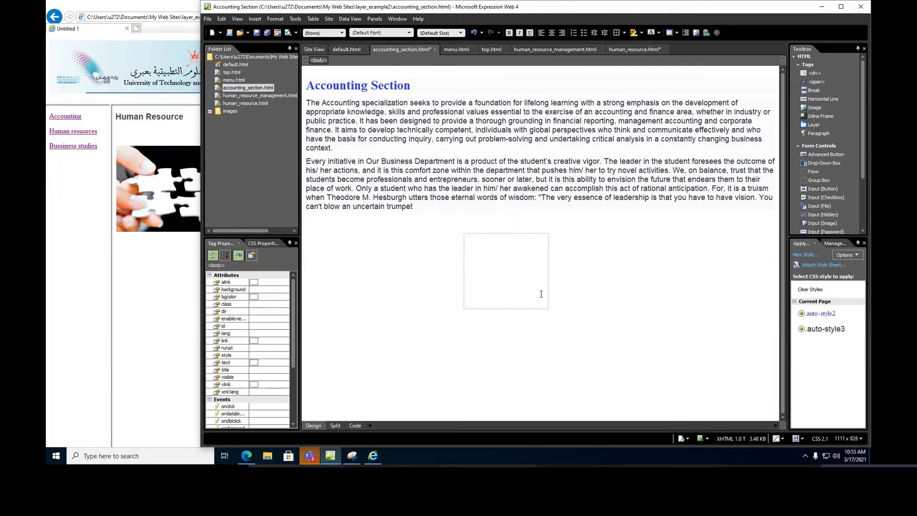
pyautogui.click(532, 276)
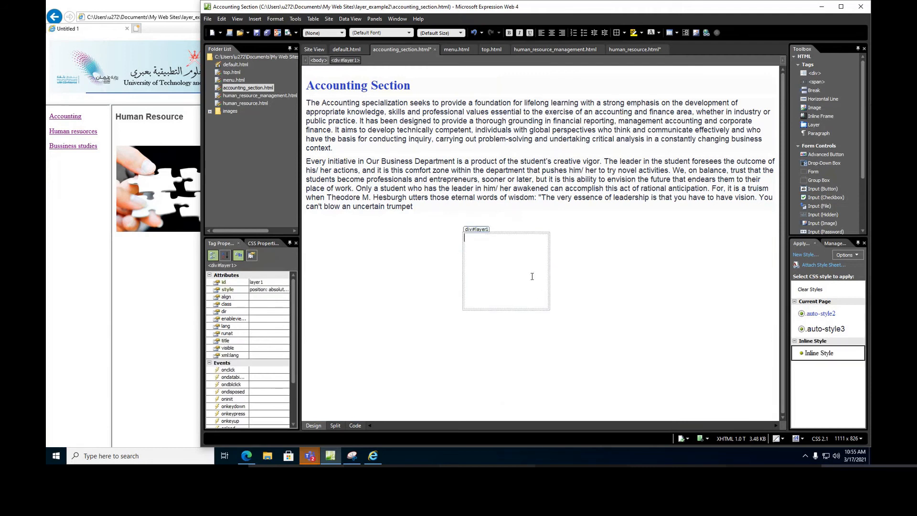
pyautogui.click(345, 60)
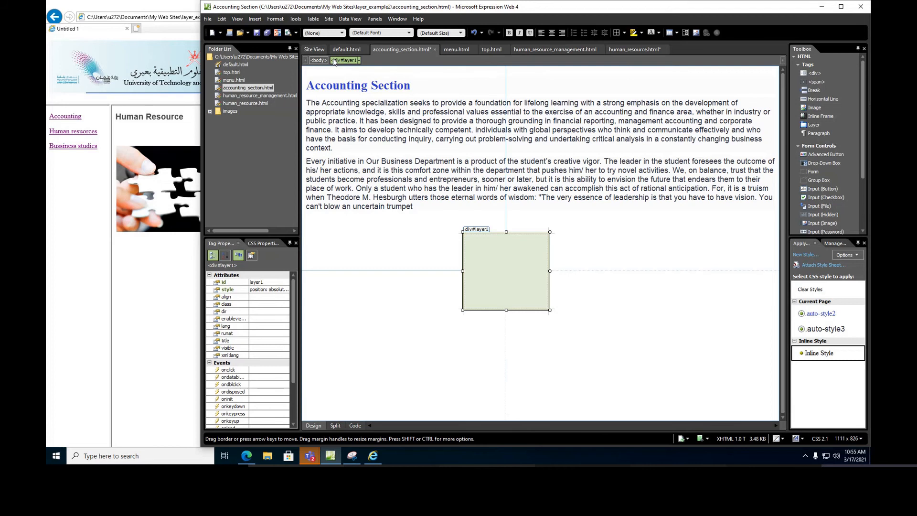
pyautogui.click(275, 20)
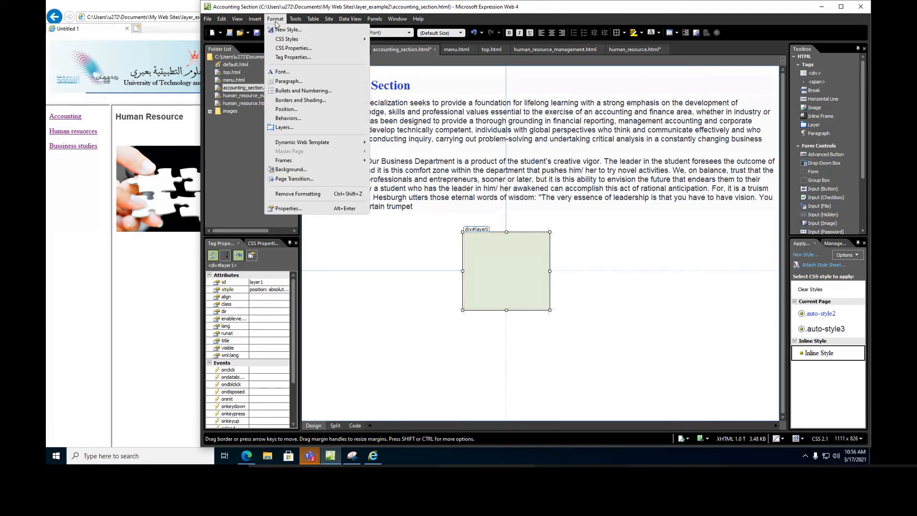
pyautogui.click(322, 100)
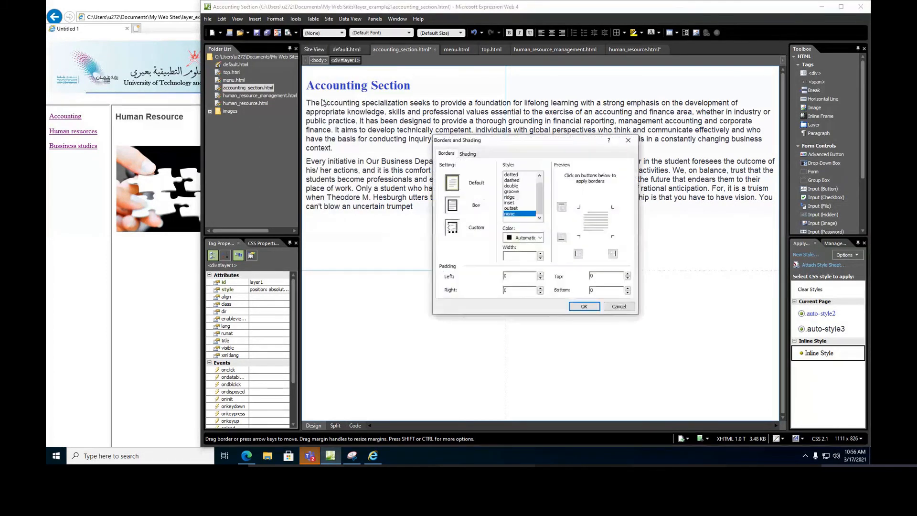
pyautogui.moveTo(514, 144); pyautogui.dragTo(433, 129)
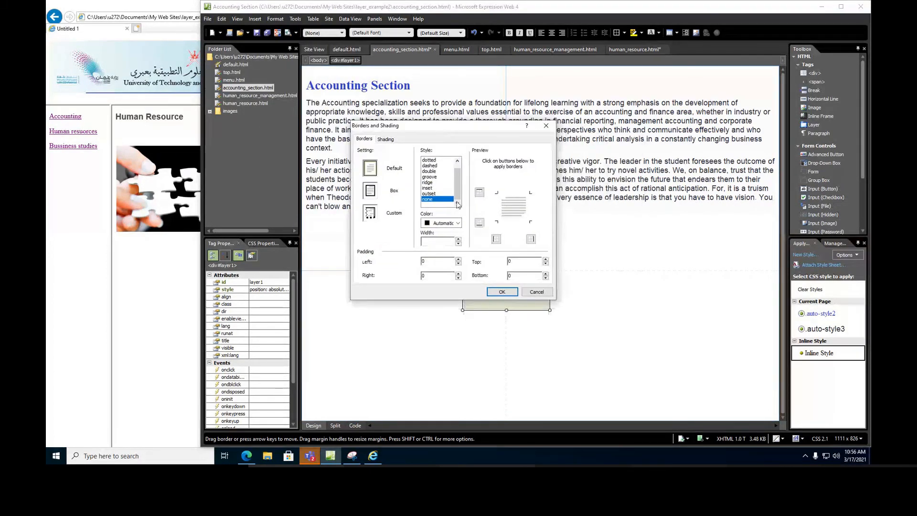
# Try a navy box border of width 6 in solid, dashed and outset styles, and reset the border style to none
pyautogui.click(457, 223)
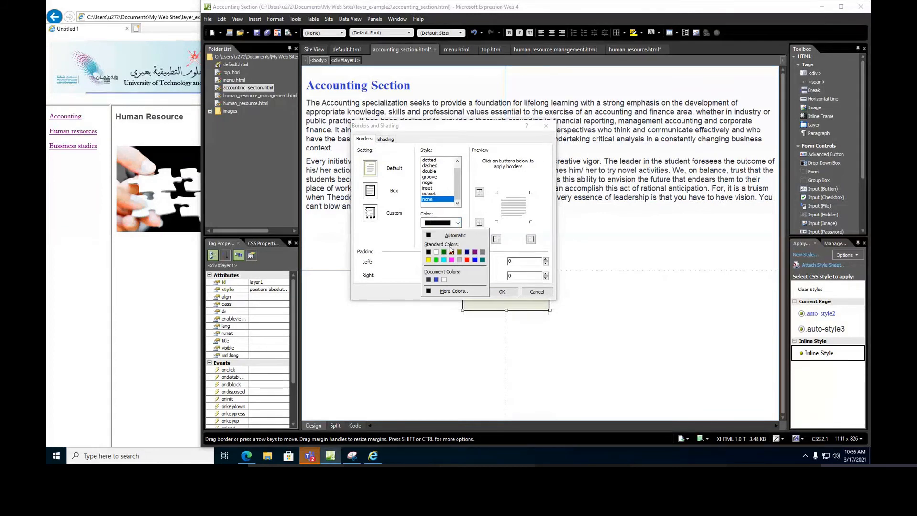
pyautogui.click(467, 252)
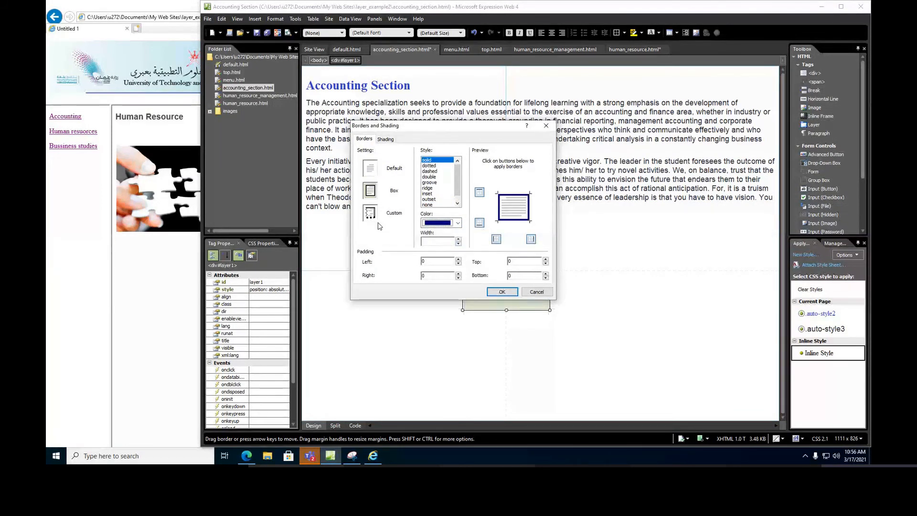
pyautogui.click(458, 240)
pyautogui.click(458, 240)
pyautogui.click(458, 239)
pyautogui.click(458, 240)
pyautogui.click(458, 240)
pyautogui.click(457, 239)
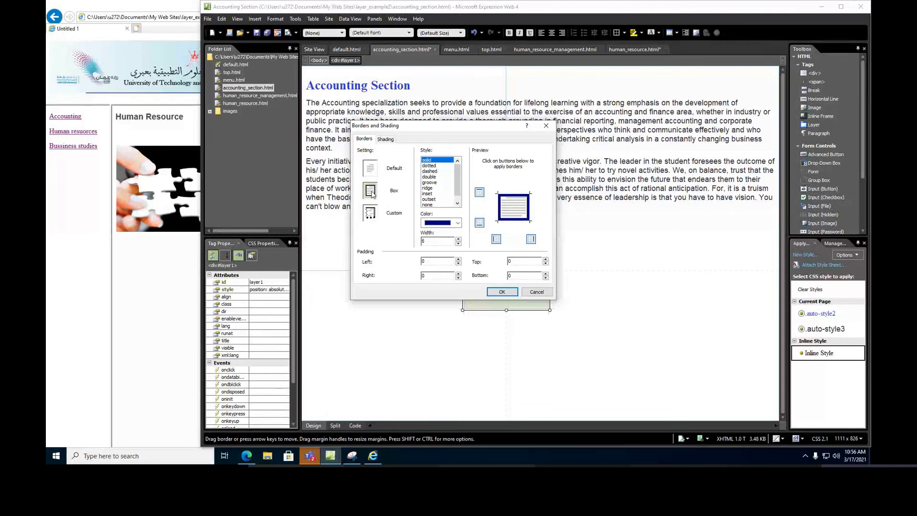
pyautogui.click(429, 171)
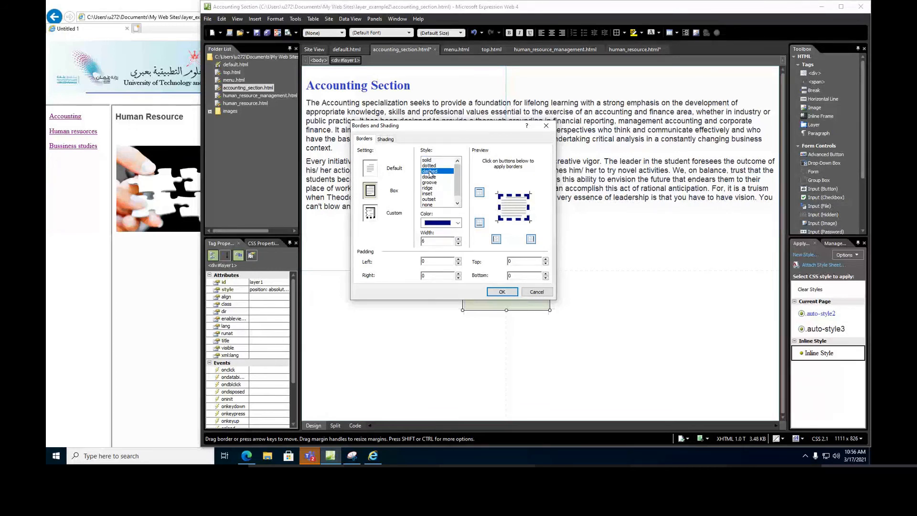
pyautogui.click(428, 199)
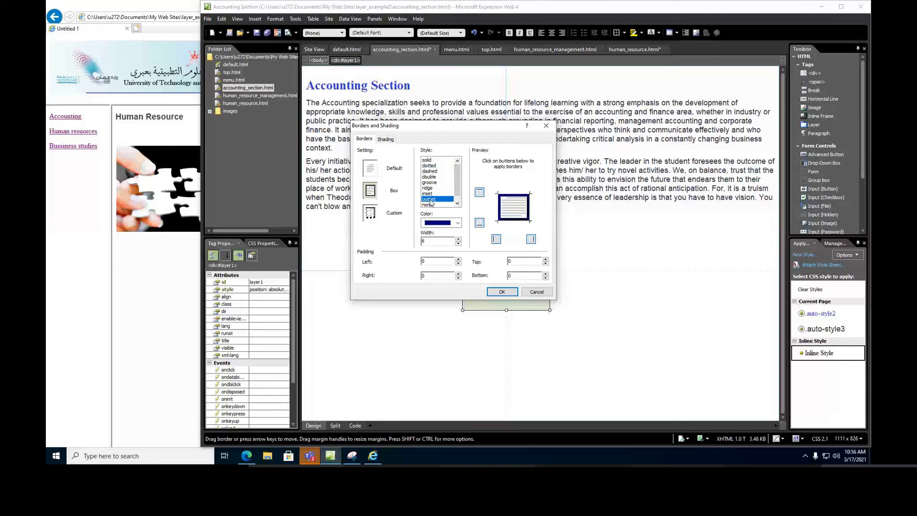
pyautogui.click(428, 205)
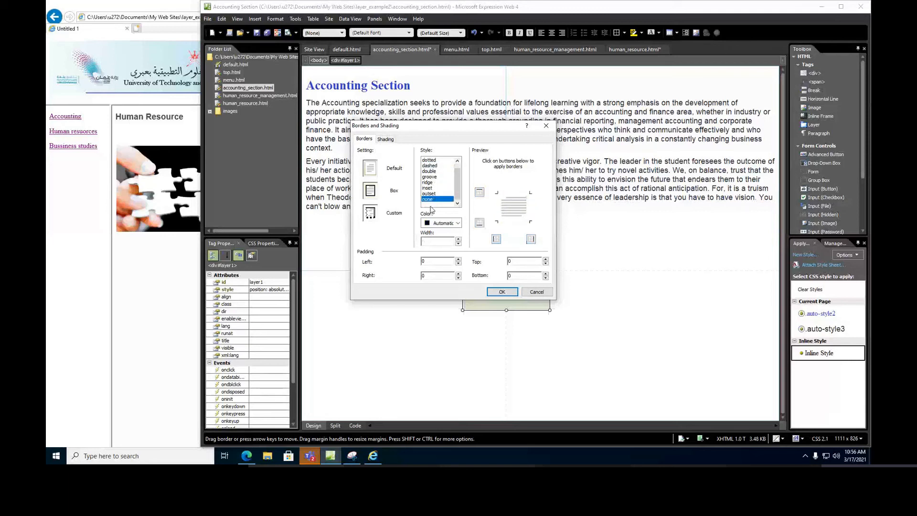
# Set the layer's box border to the dashed style, 3px wide, with the automatic colour, after comparing the double and dotted styles
pyautogui.click(430, 178)
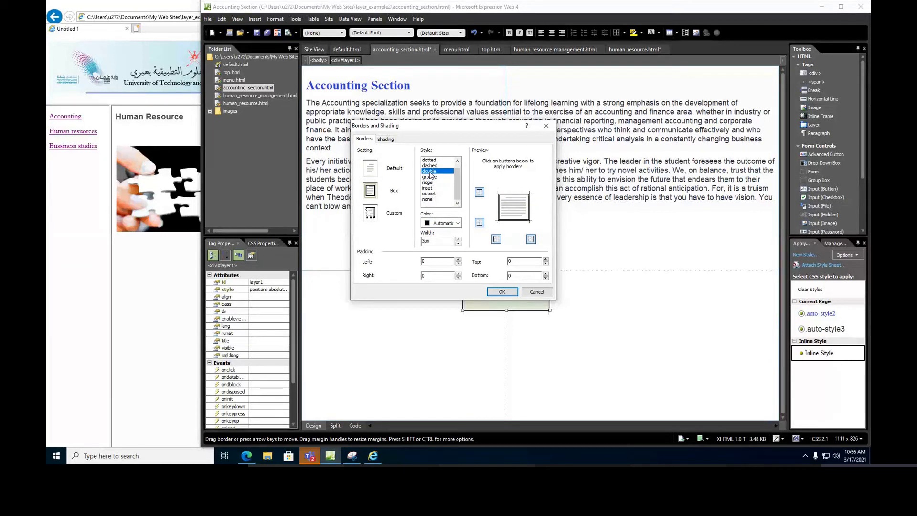
pyautogui.click(429, 166)
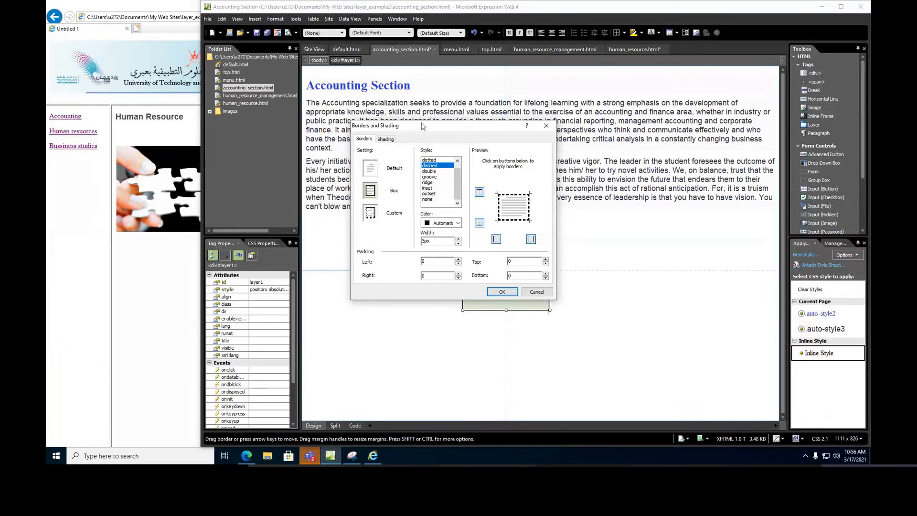
pyautogui.click(432, 161)
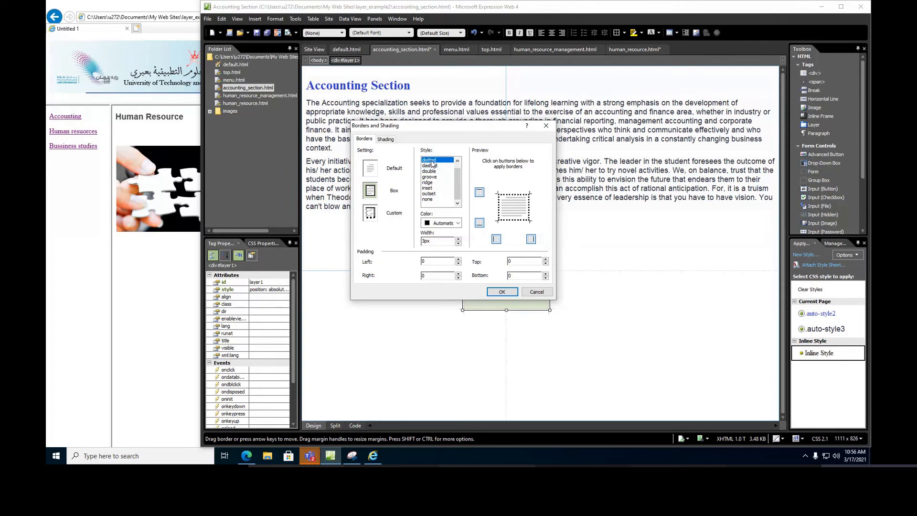
pyautogui.click(431, 166)
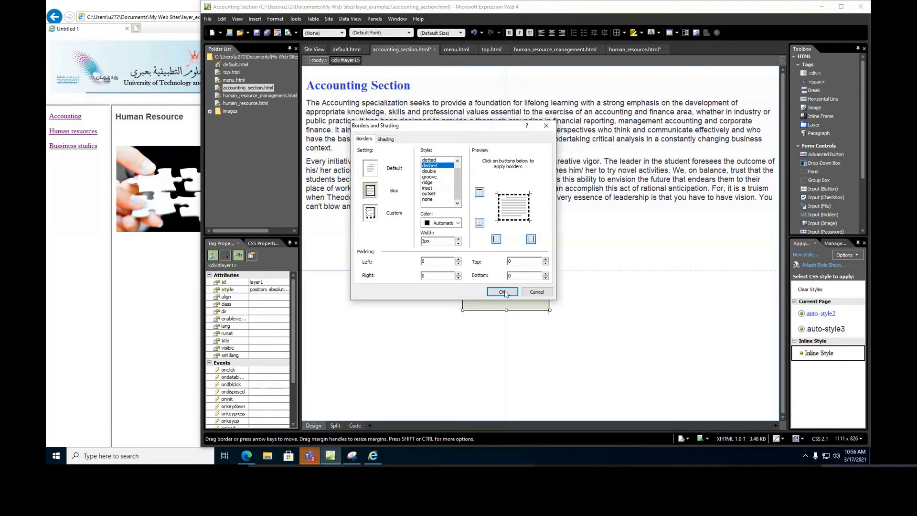
# Set the layer's background shading to aqua and apply the border and shading settings
pyautogui.click(387, 140)
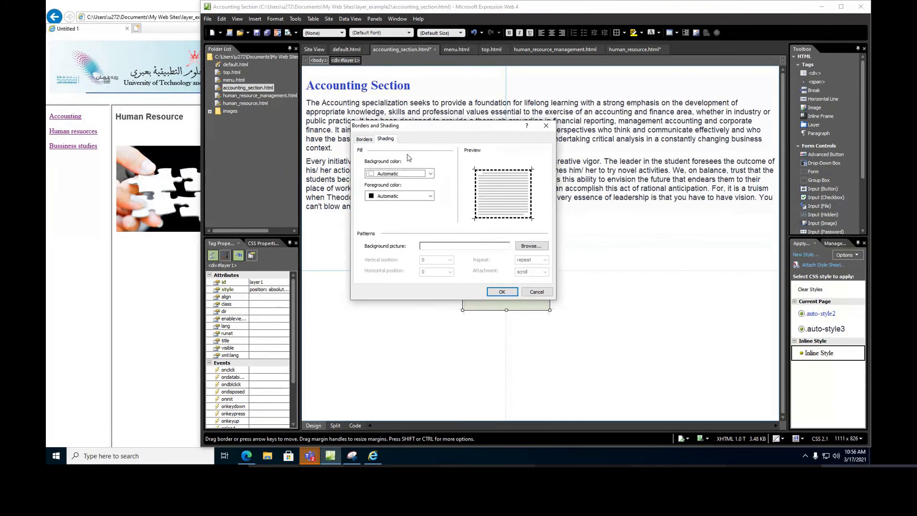
pyautogui.click(375, 175)
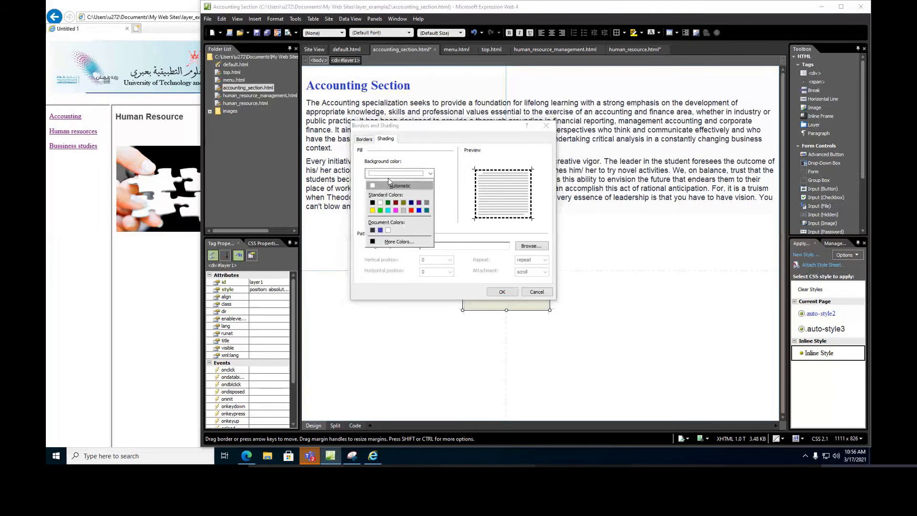
pyautogui.click(389, 212)
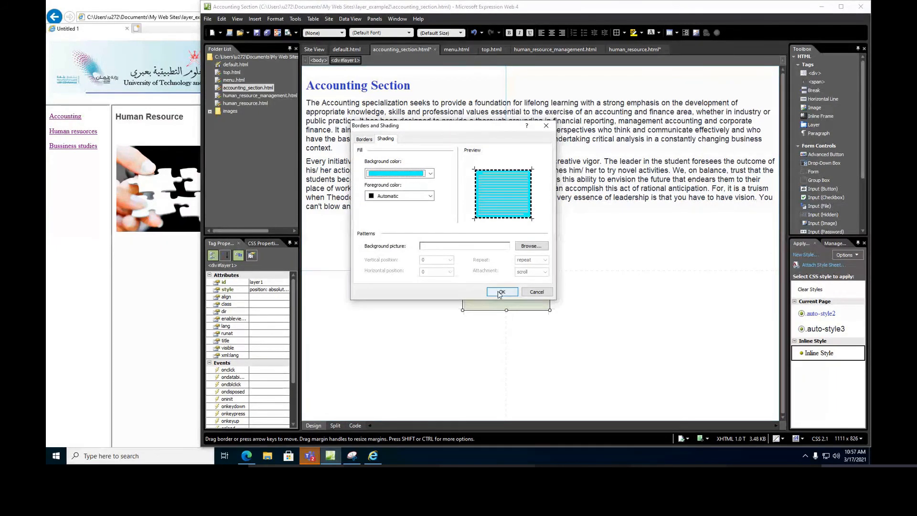
pyautogui.click(470, 247)
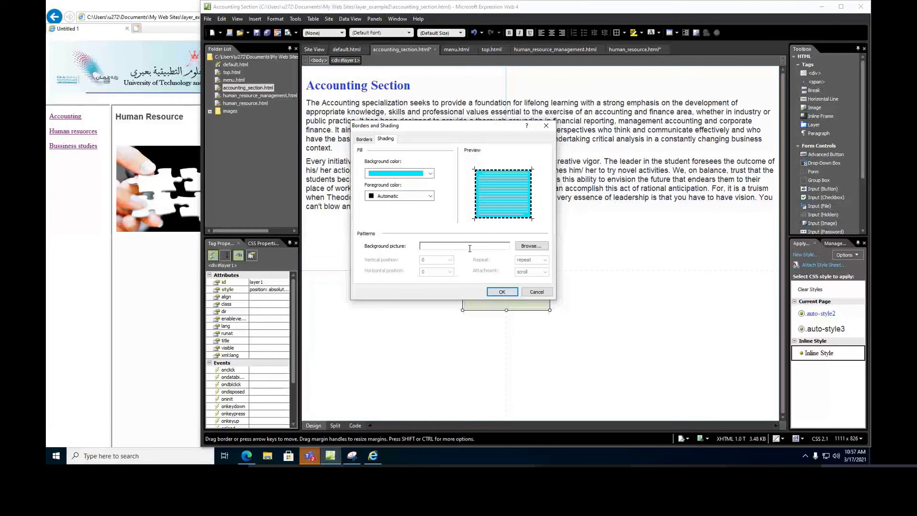
pyautogui.click(499, 292)
pyautogui.click(422, 257)
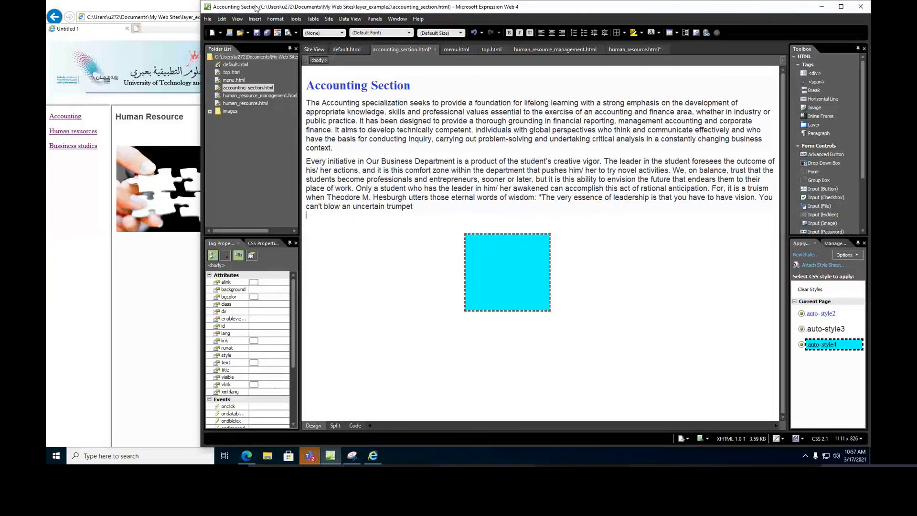
# Save accounting_section.html, check it in the refreshed Internet Explorer site through the Accounting menu link, and return to Expression Web
pyautogui.click(257, 33)
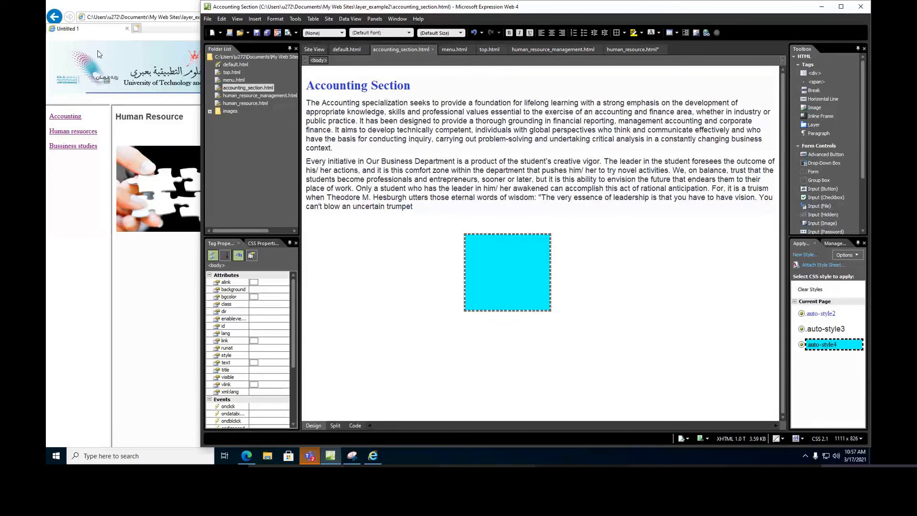
pyautogui.click(83, 164)
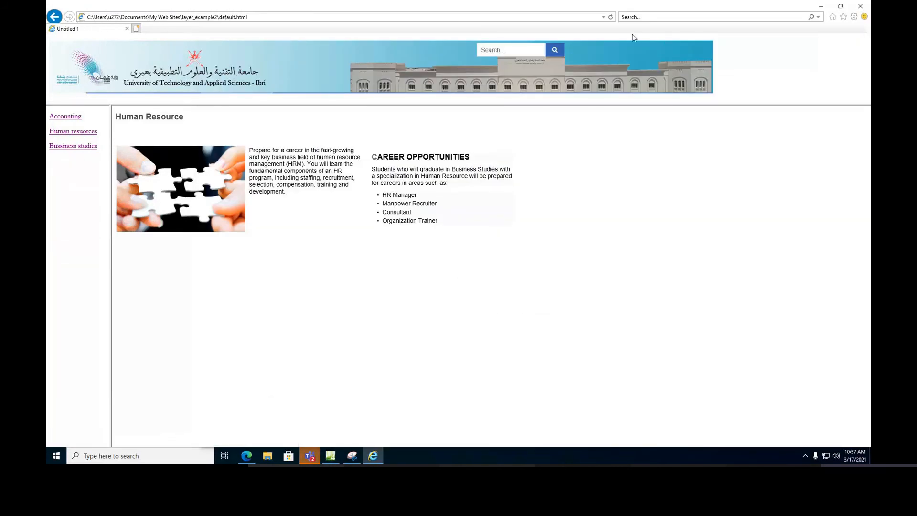
pyautogui.click(611, 17)
pyautogui.click(74, 130)
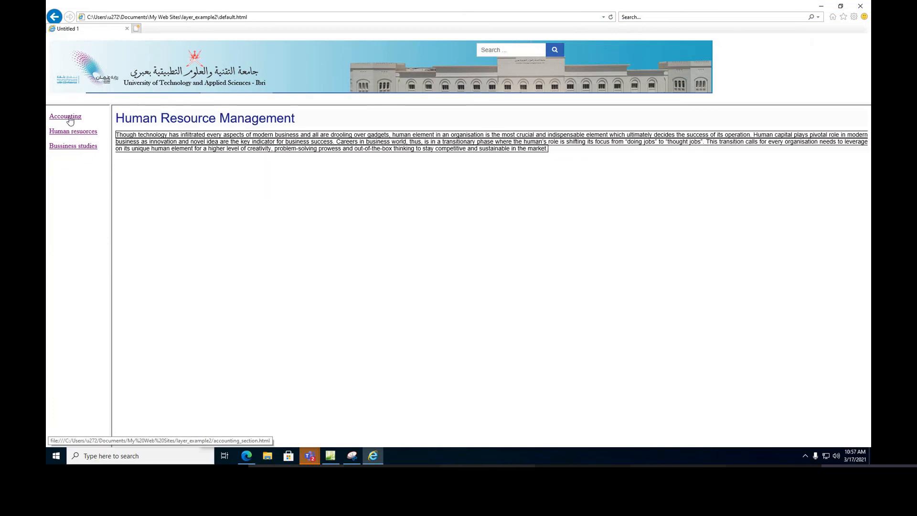
pyautogui.click(70, 119)
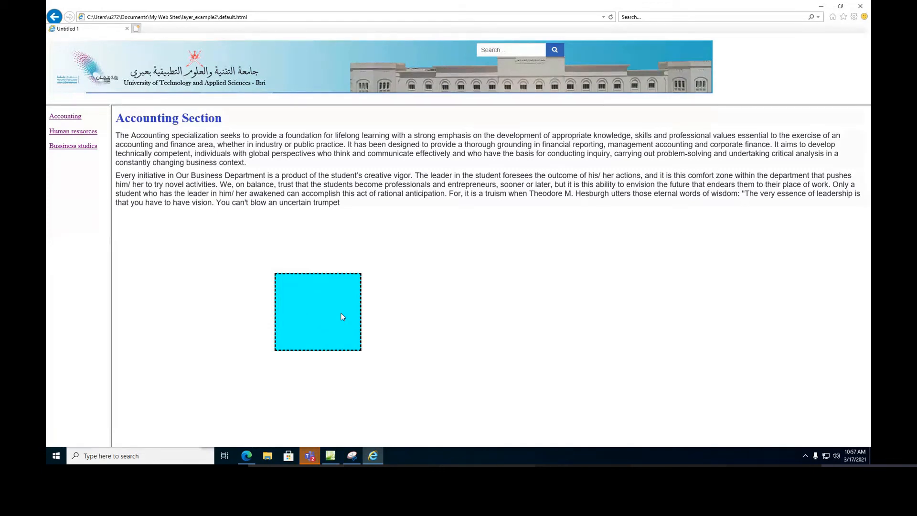
pyautogui.click(336, 458)
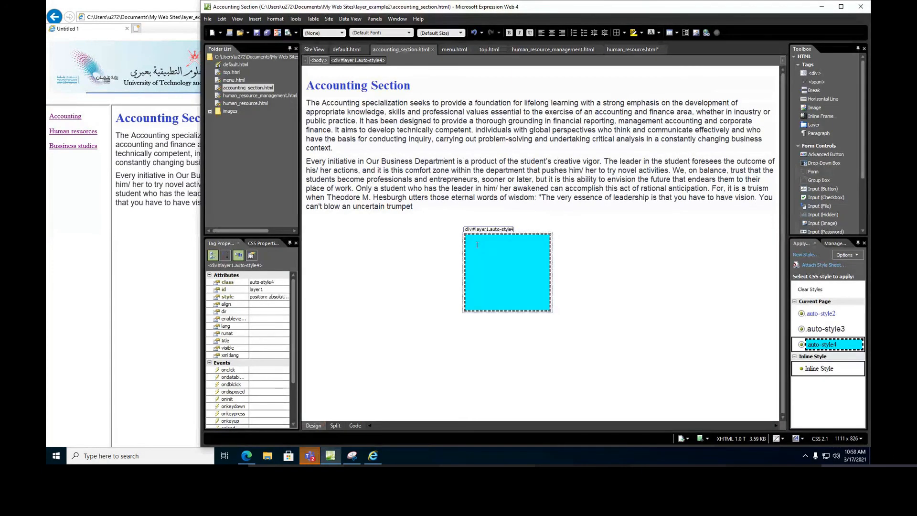
# Try to give the layer the background picture imgE from the site's images folder through Borders and Shading
pyautogui.click(275, 19)
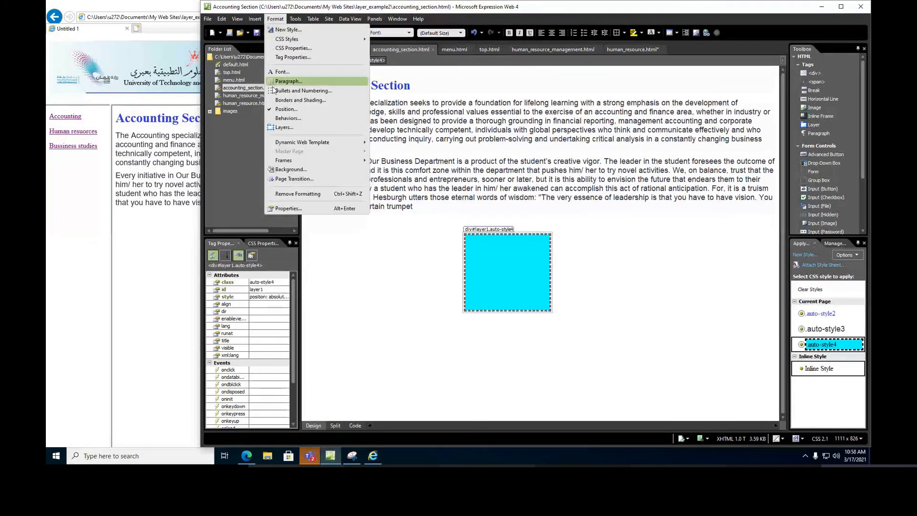
pyautogui.click(301, 101)
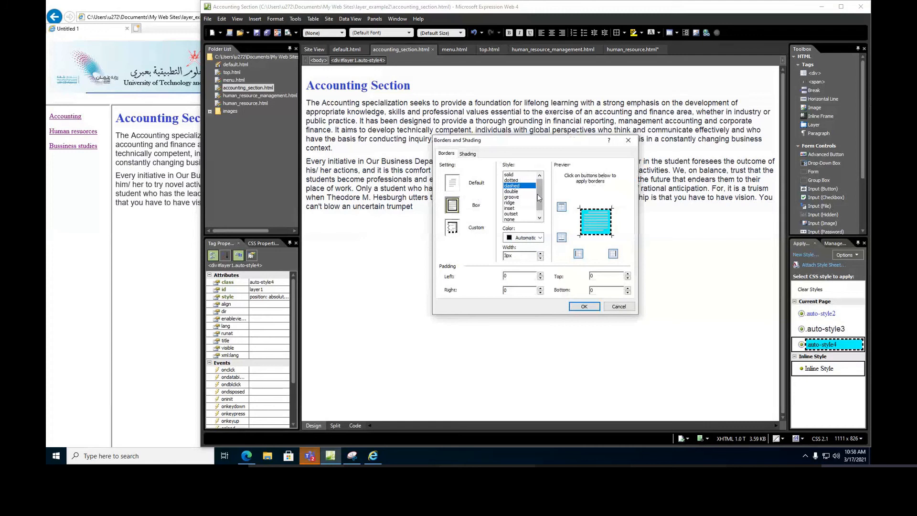
pyautogui.click(467, 154)
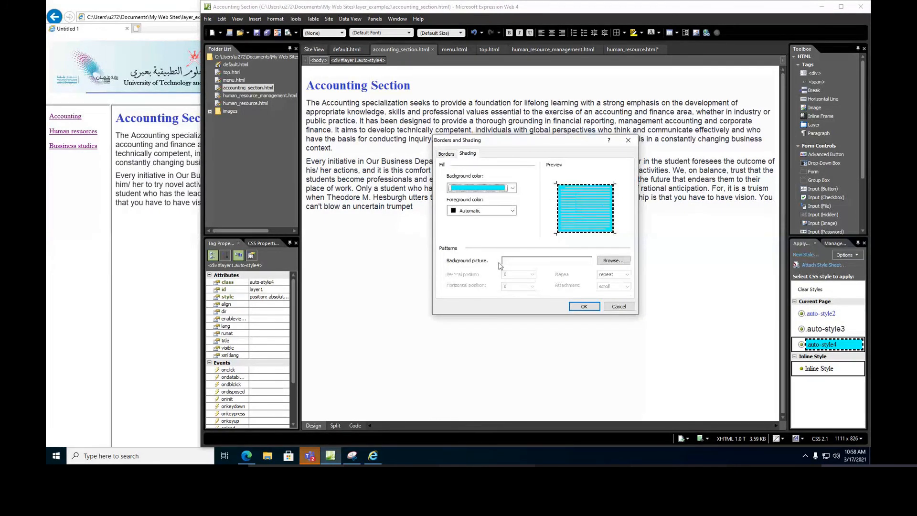
pyautogui.click(613, 261)
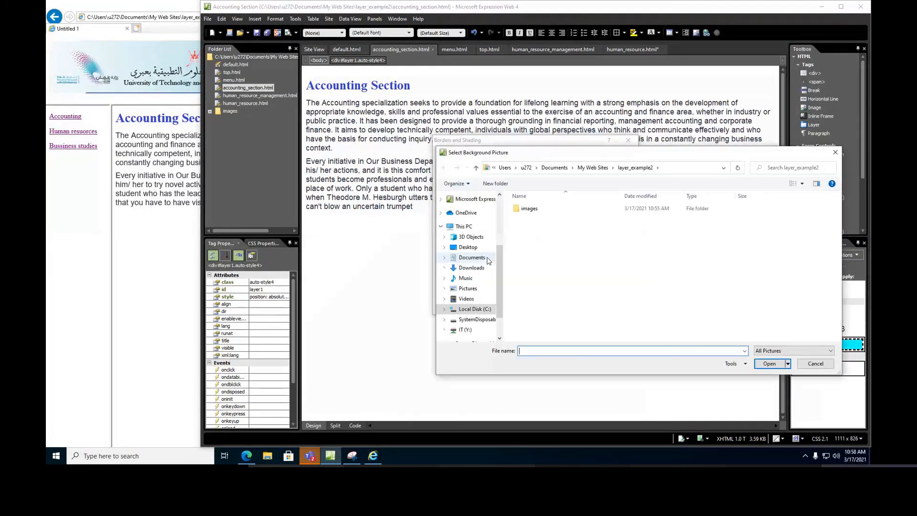
pyautogui.click(519, 212)
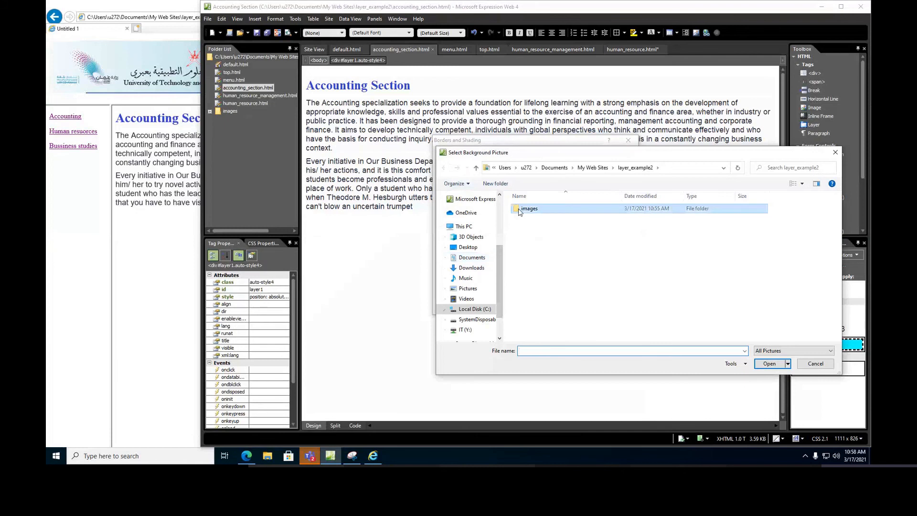
pyautogui.doubleClick(519, 212)
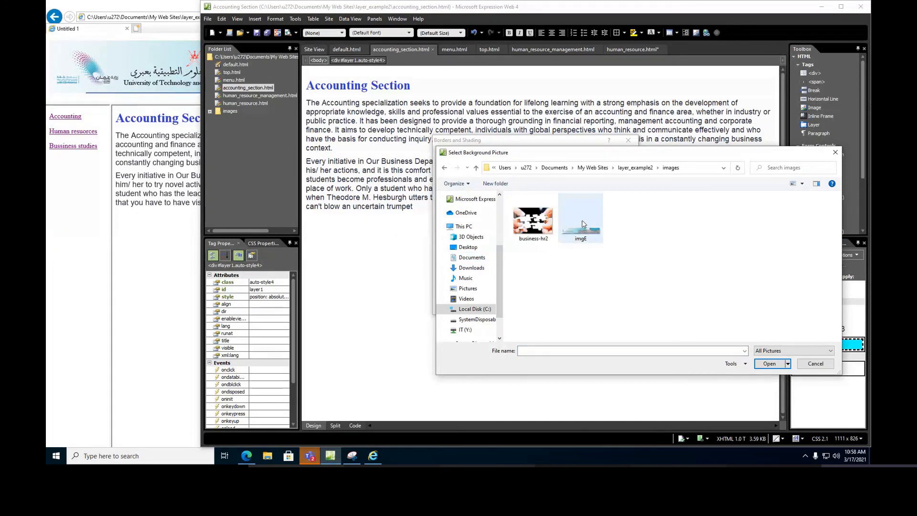
pyautogui.click(582, 220)
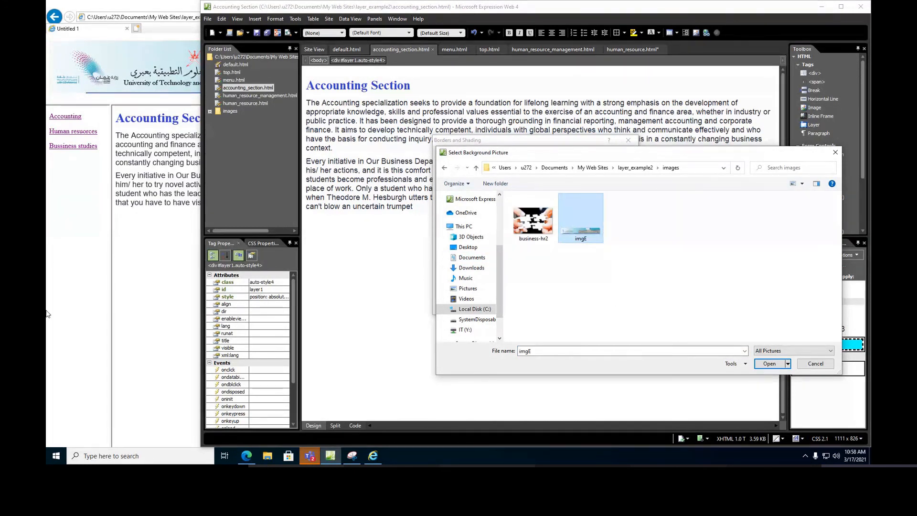
pyautogui.click(769, 363)
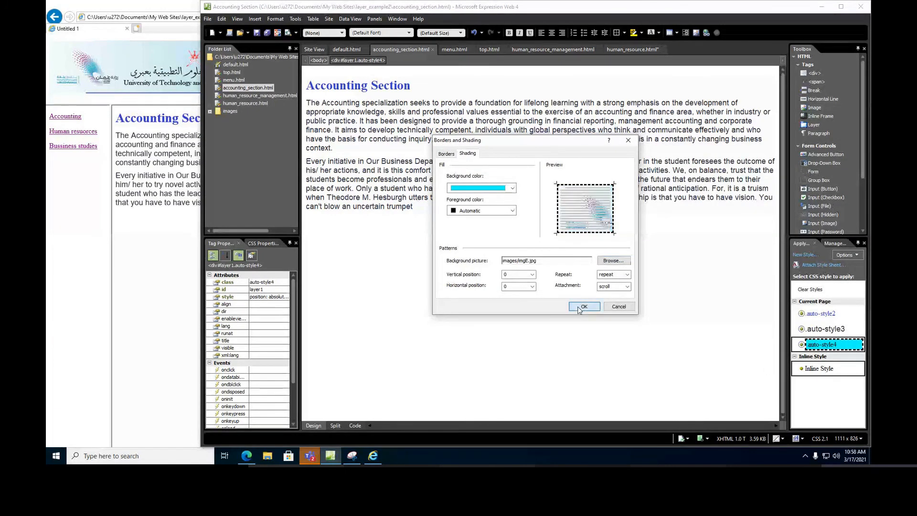
pyautogui.click(581, 306)
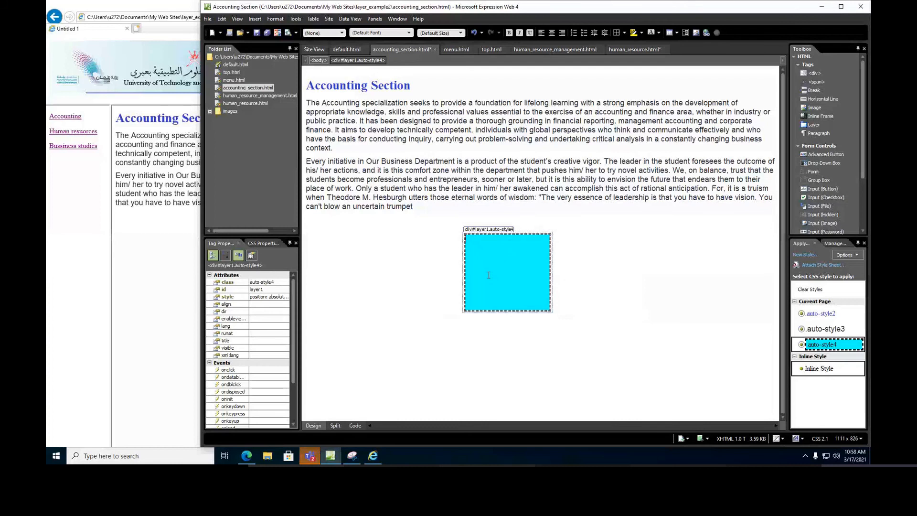
# Set the layer's background colour to automatic and its background picture to business-hr2 from the images folder
pyautogui.rightClick(485, 248)
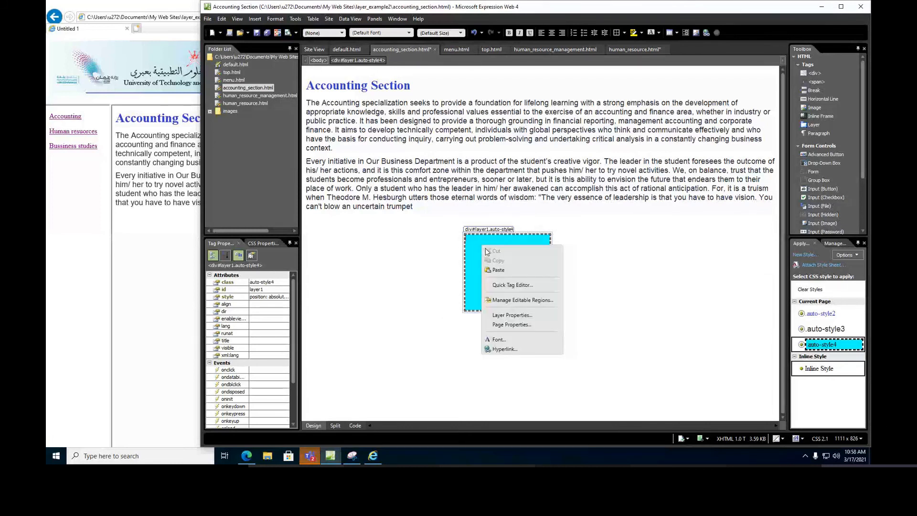
pyautogui.click(271, 20)
pyautogui.click(303, 103)
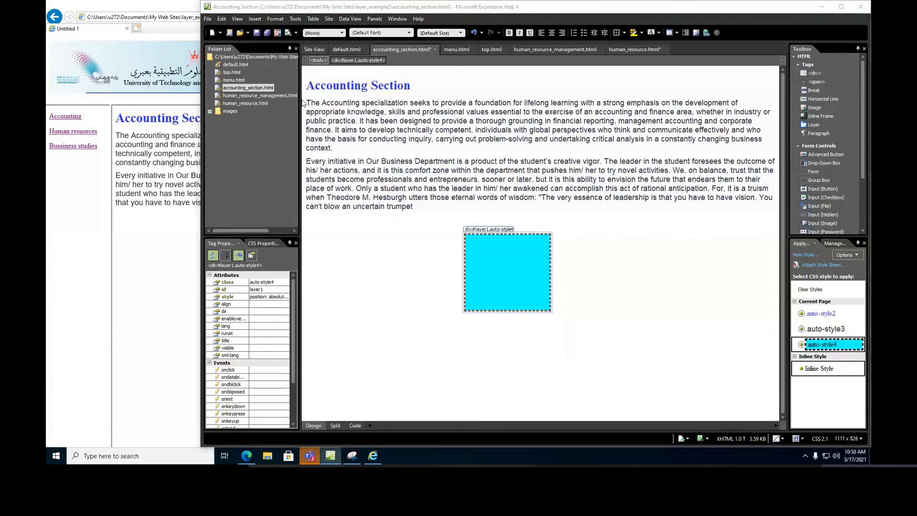
pyautogui.click(468, 153)
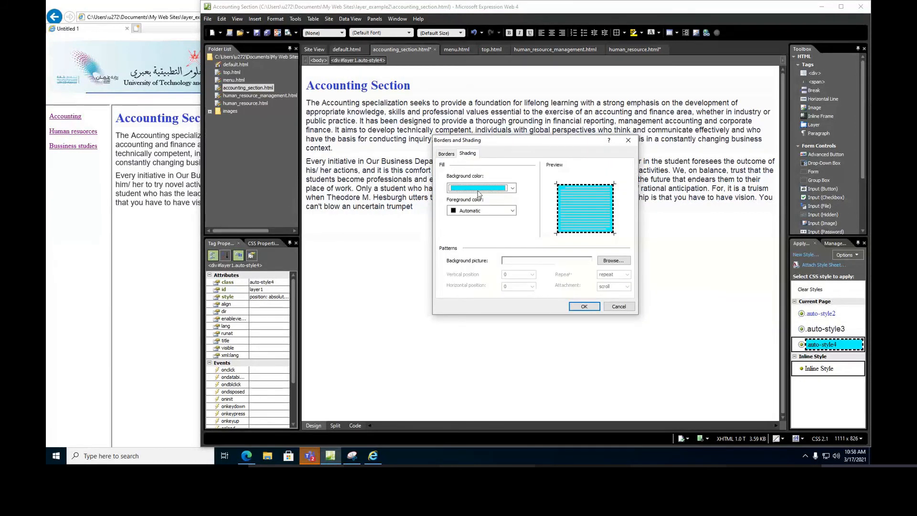
pyautogui.click(478, 189)
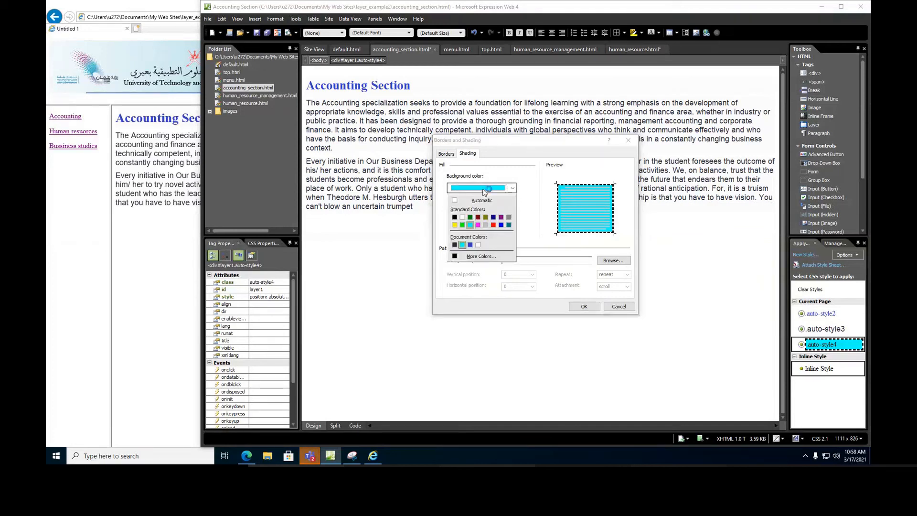
pyautogui.click(461, 202)
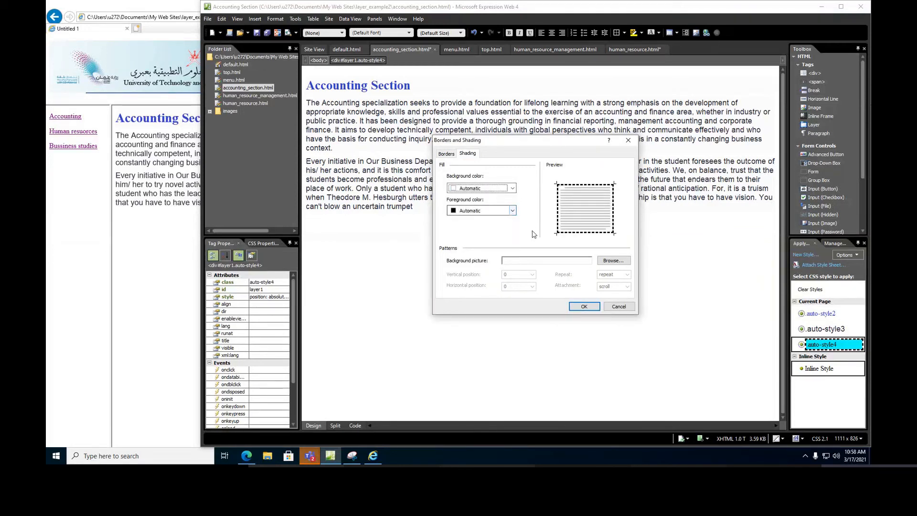
pyautogui.click(605, 260)
pyautogui.click(543, 226)
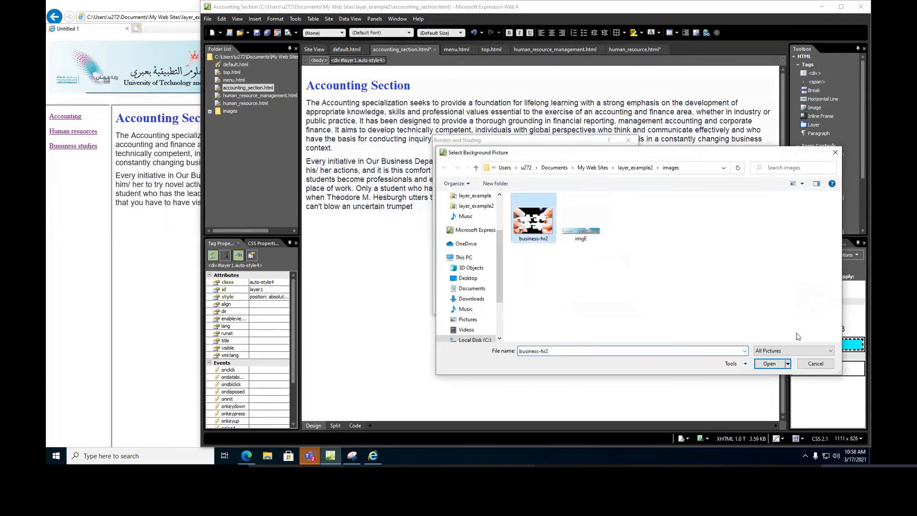
pyautogui.click(765, 363)
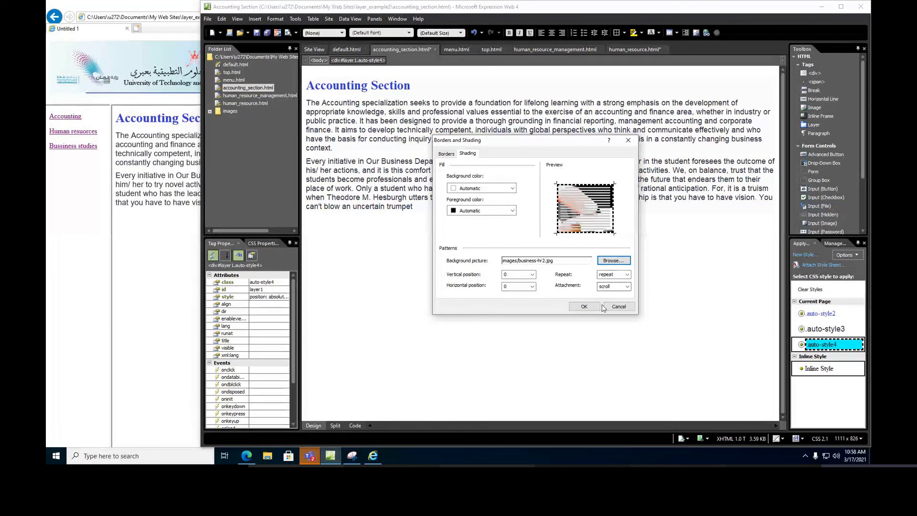
pyautogui.click(585, 306)
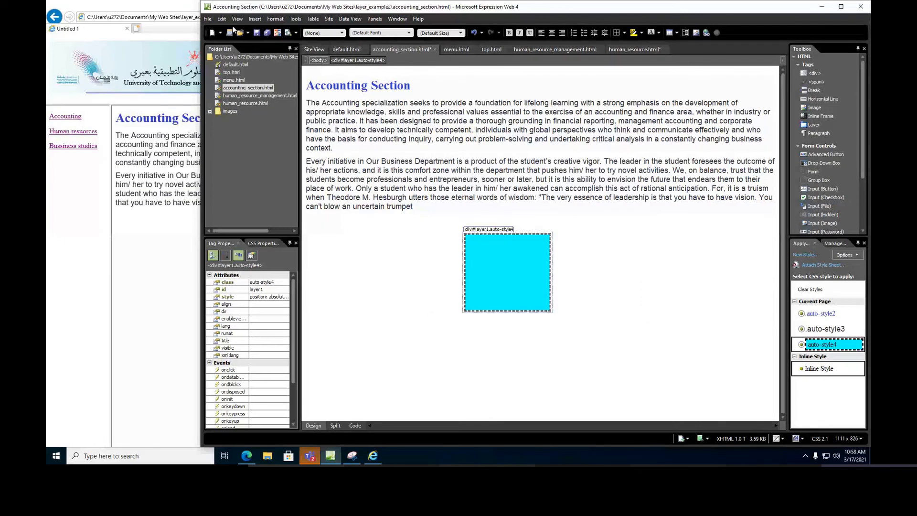
# Save accounting_section.html, check the layer's background picture in the refreshed Internet Explorer site, and return to Expression Web
pyautogui.hotkey('ctrl', 's')
pyautogui.click(579, 289)
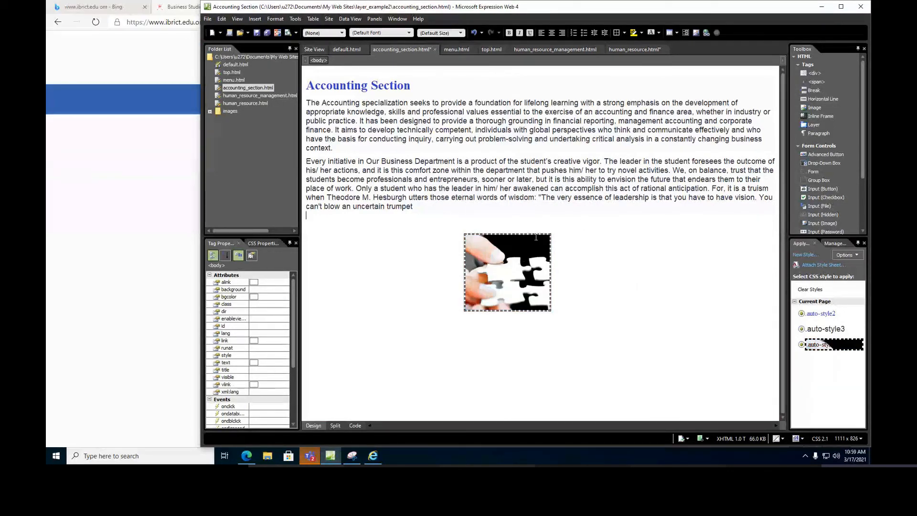
pyautogui.press('F12')
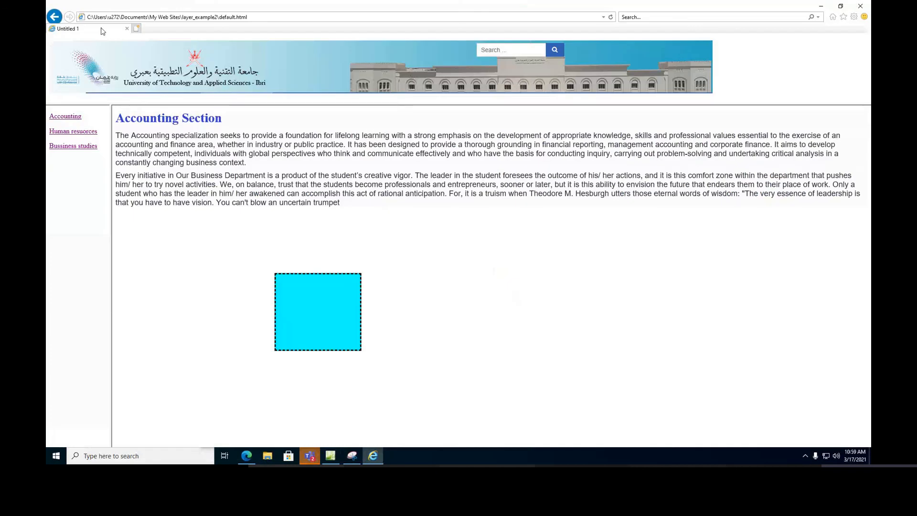
pyautogui.click(610, 17)
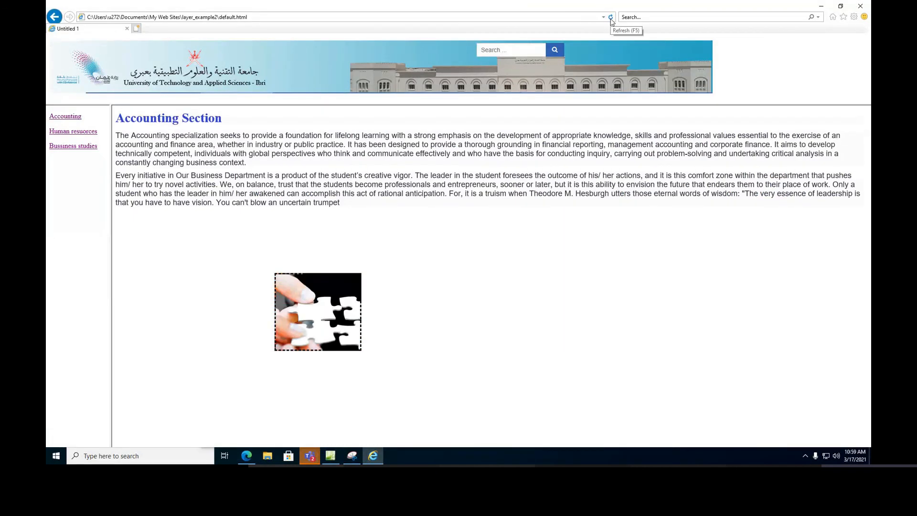
pyautogui.click(821, 8)
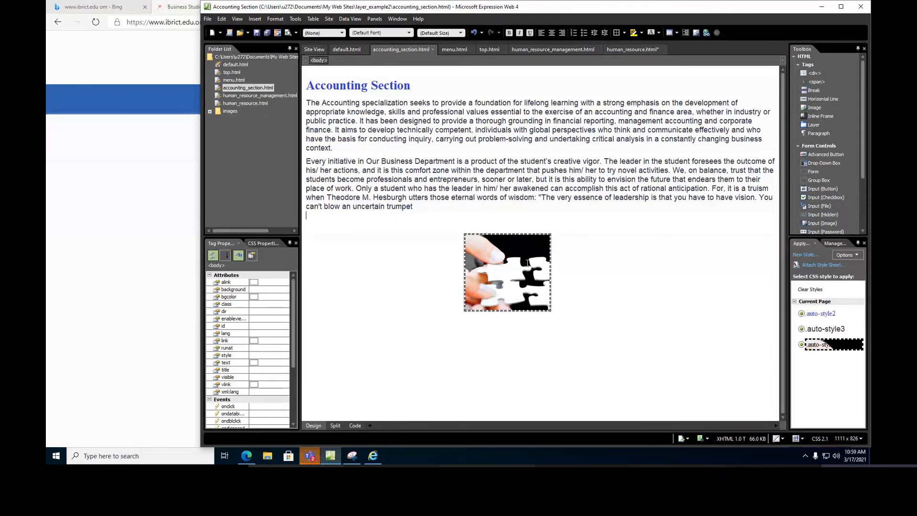
# Move the picture layer below the start of the text and insert a second layer of similar size beside it
pyautogui.hotkey('ctrl', 'z')
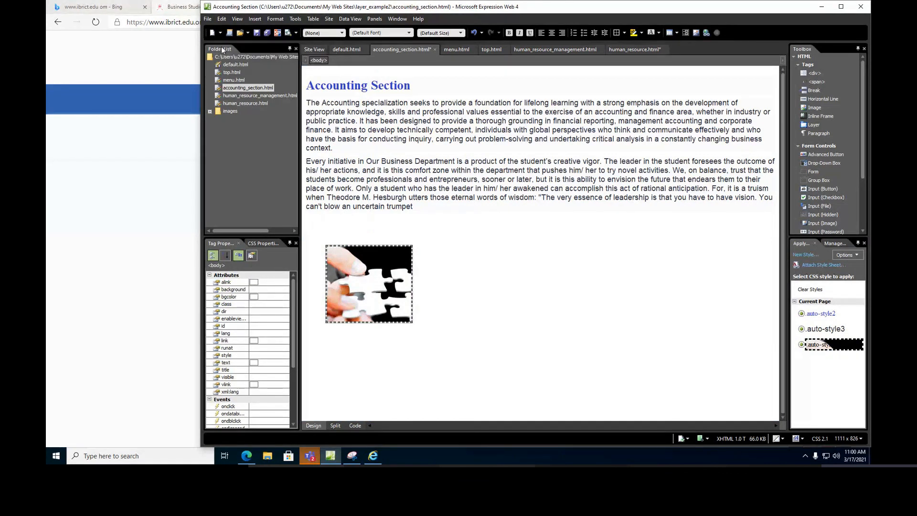
pyautogui.click(255, 19)
pyautogui.moveTo(291, 30)
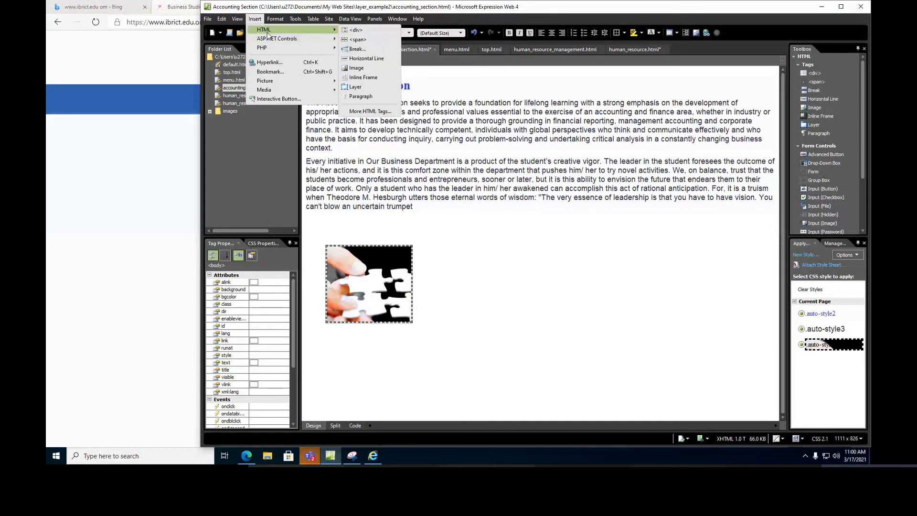
pyautogui.click(356, 86)
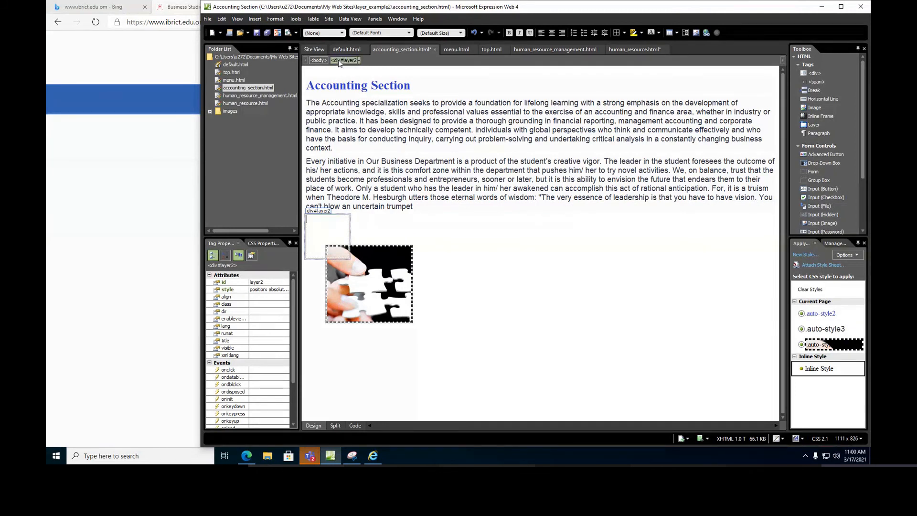
pyautogui.click(318, 211)
pyautogui.moveTo(333, 215); pyautogui.dragTo(333, 254)
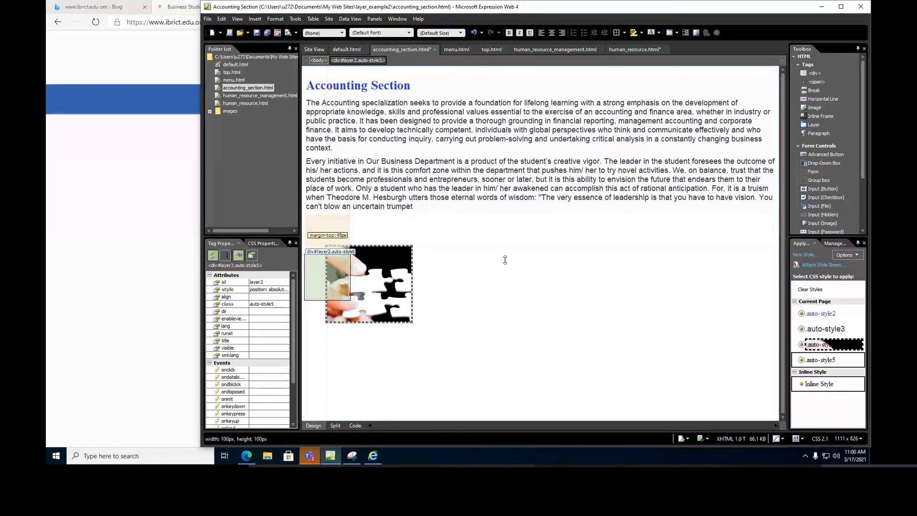
pyautogui.moveTo(357, 251); pyautogui.dragTo(502, 246)
pyautogui.moveTo(497, 293); pyautogui.dragTo(534, 324)
pyautogui.click(494, 281)
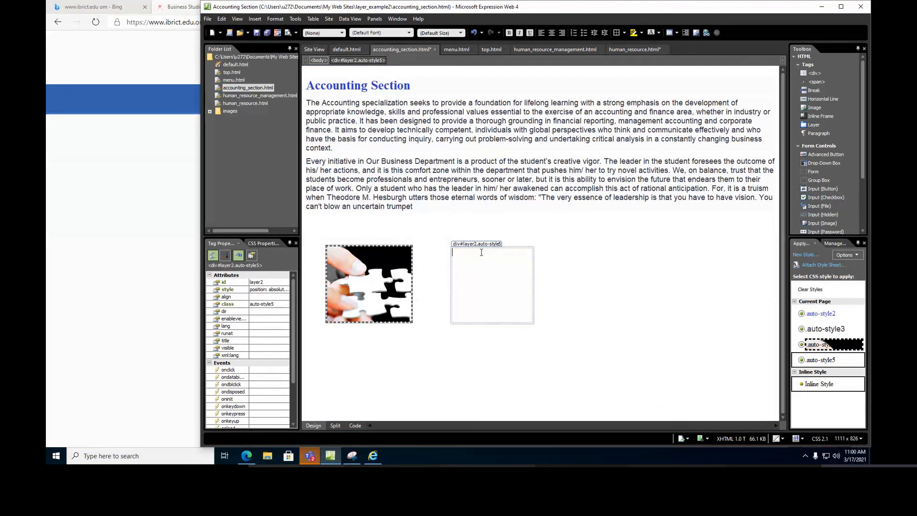
# Enter the text "Accounting for section" inside the layer with the puzzle background picture
pyautogui.click(372, 266)
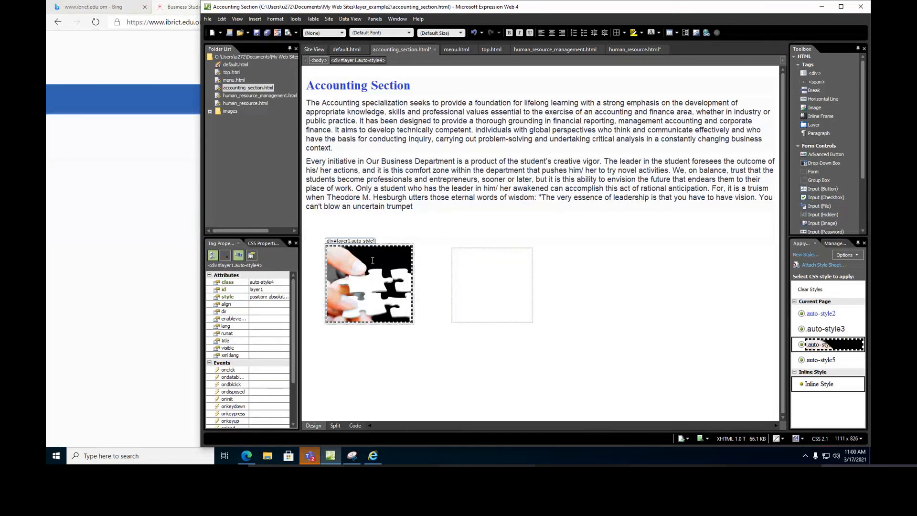
pyautogui.write('Acoun')
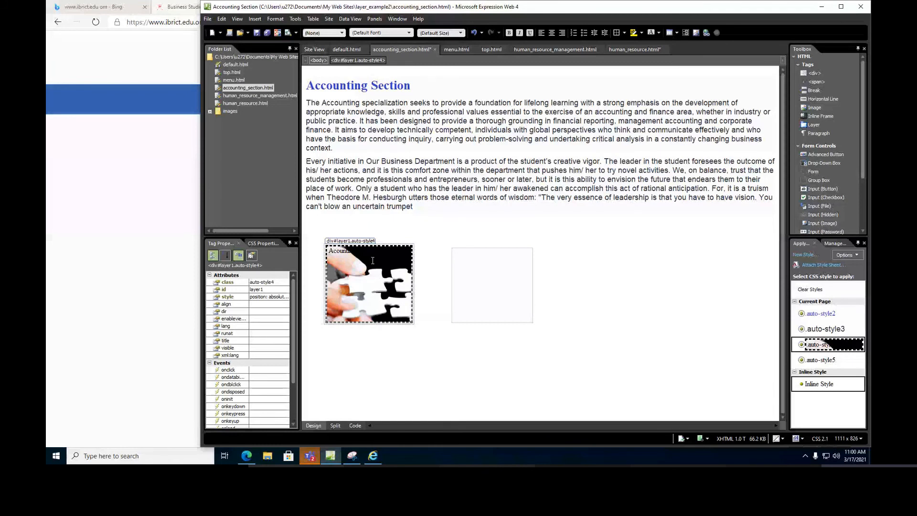
pyautogui.hotkey('ctrl', 'z')
pyautogui.hotkey('ctrl', 'z')
pyautogui.hotkey('ctrl', 'z')
pyautogui.hotkey('ctrl', 'y')
pyautogui.hotkey('ctrl', 'y')
pyautogui.hotkey('ctrl', 'y')
# Set the font colour of the "Accounting for section" text in the picture layer to near-white #FCFCFC
pyautogui.click(365, 259)
pyautogui.moveTo(388, 251); pyautogui.dragTo(326, 252)
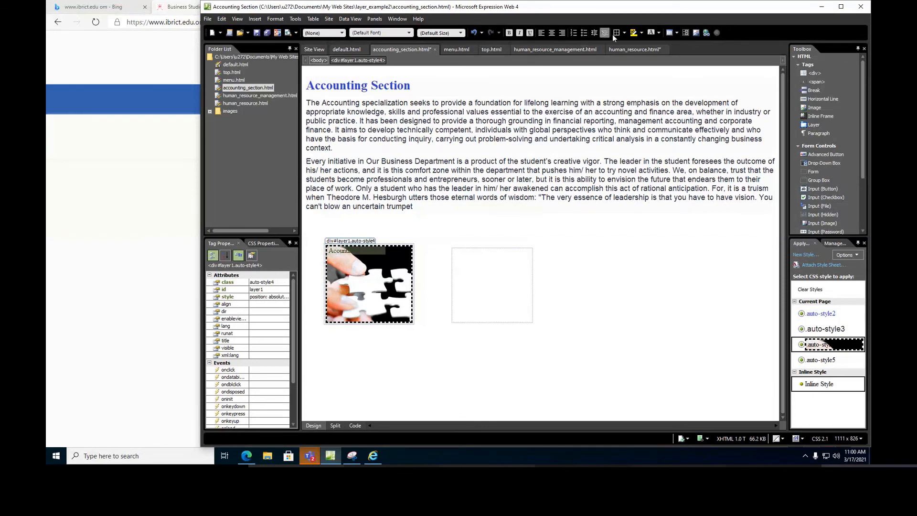
pyautogui.click(659, 34)
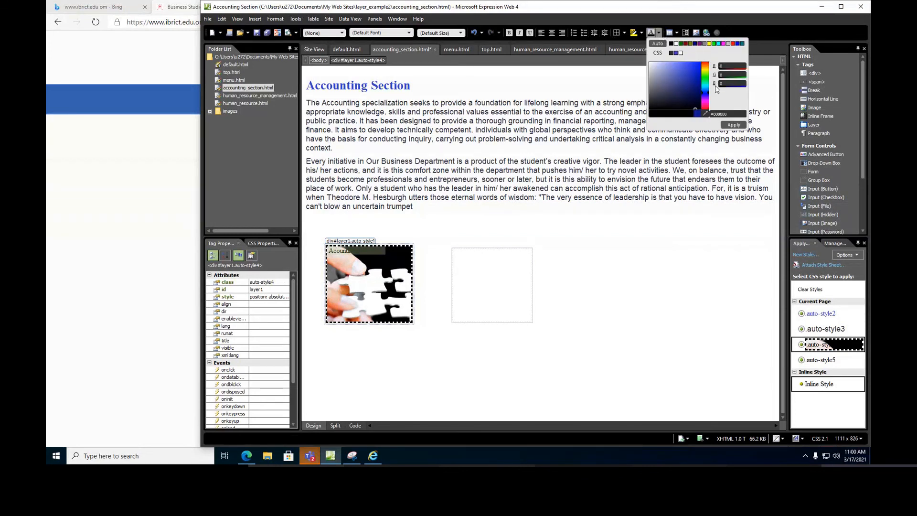
pyautogui.click(681, 53)
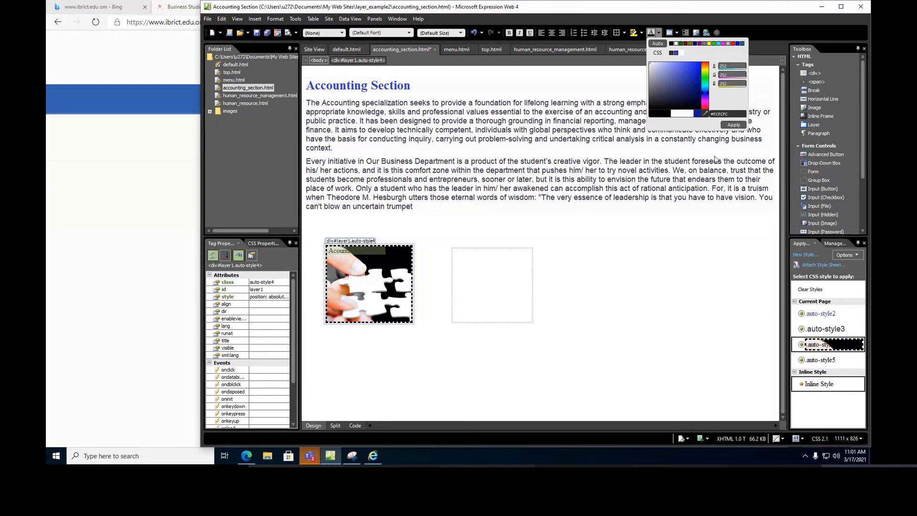
pyautogui.click(731, 125)
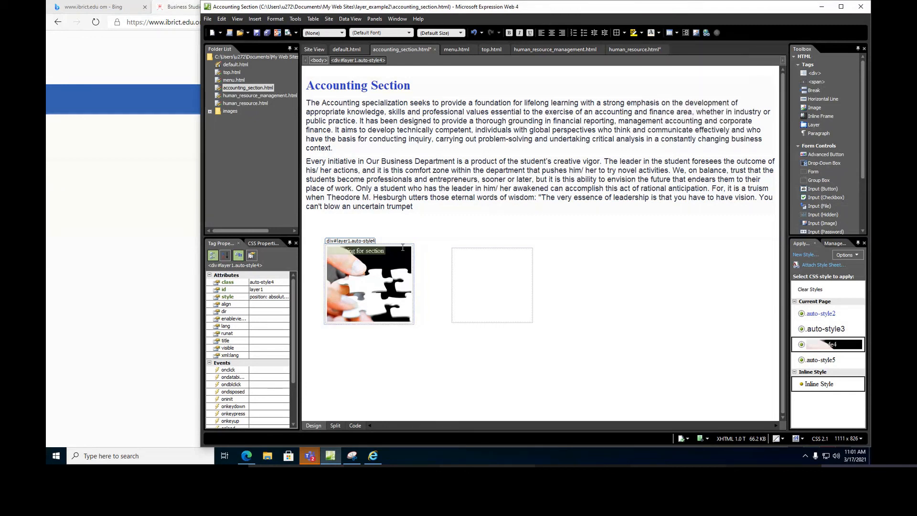
# Centre the "Accounting for section" text in its layer and reapply the #FCFCFC font colour
pyautogui.click(366, 251)
pyautogui.click(551, 33)
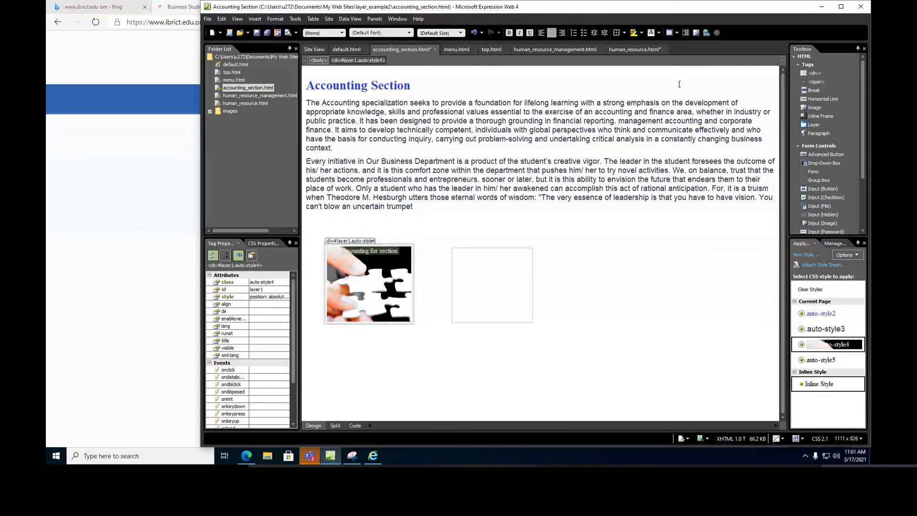
pyautogui.click(659, 33)
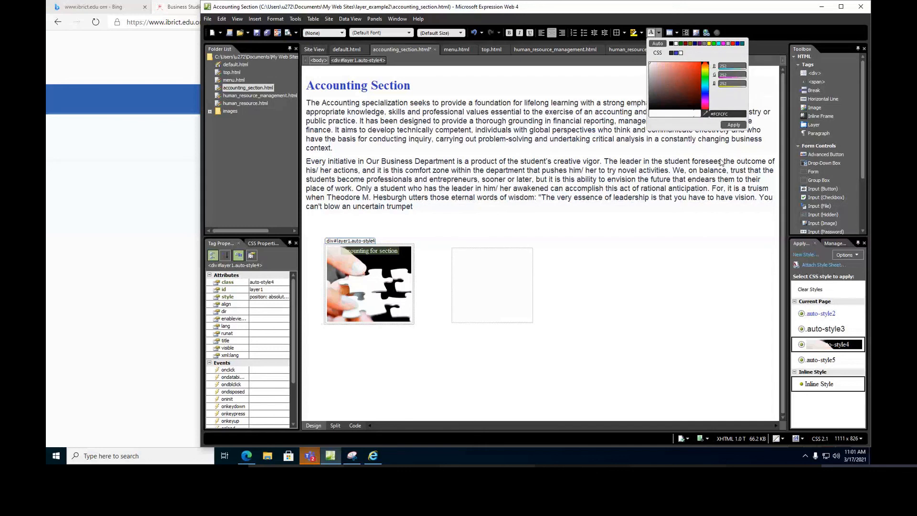
pyautogui.click(734, 124)
# Change the font colour of the text in the puzzle picture layer to red
pyautogui.click(397, 251)
pyautogui.moveTo(398, 250); pyautogui.dragTo(335, 247)
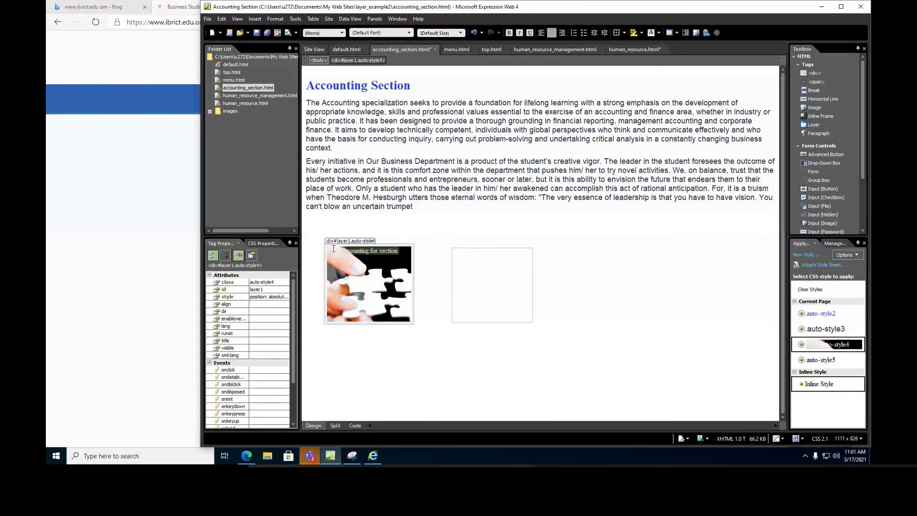
pyautogui.click(659, 34)
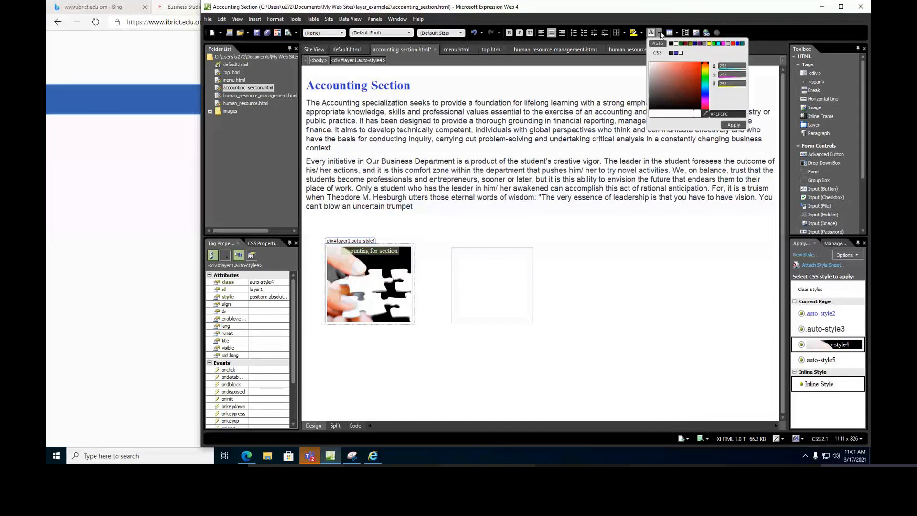
pyautogui.click(734, 43)
pyautogui.click(407, 229)
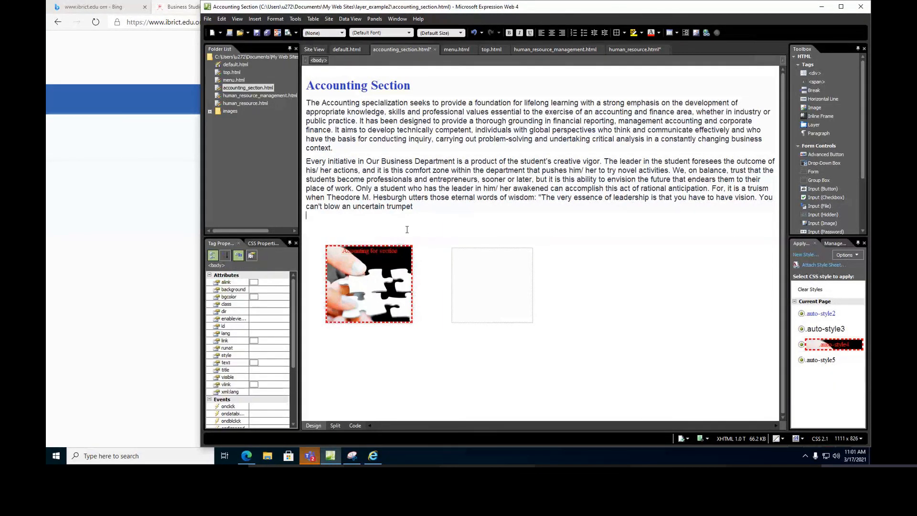
# Set the font size of the text in the puzzle picture layer to xx-large (36 pt)
pyautogui.click(402, 248)
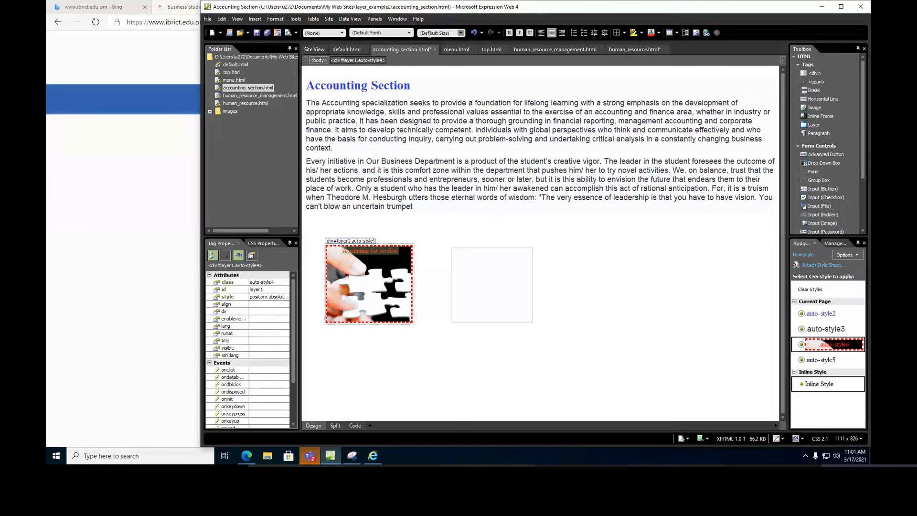
pyautogui.click(461, 33)
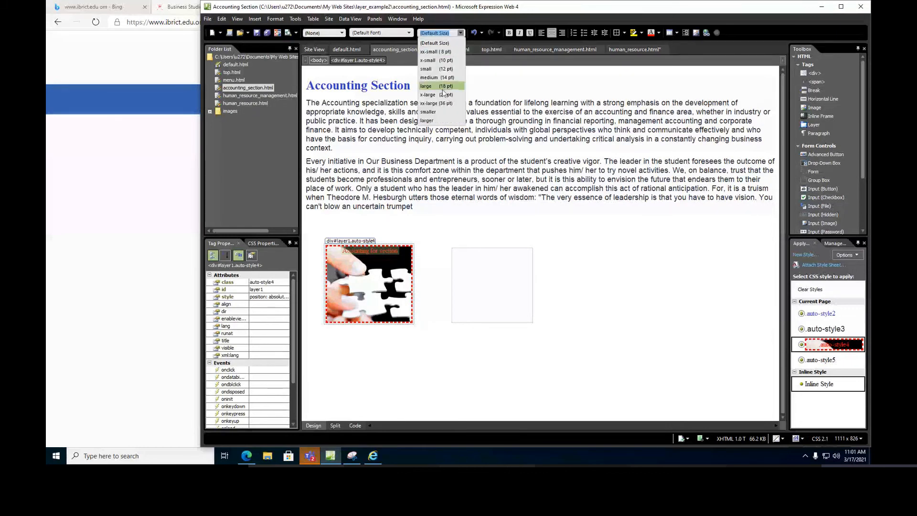
pyautogui.click(439, 118)
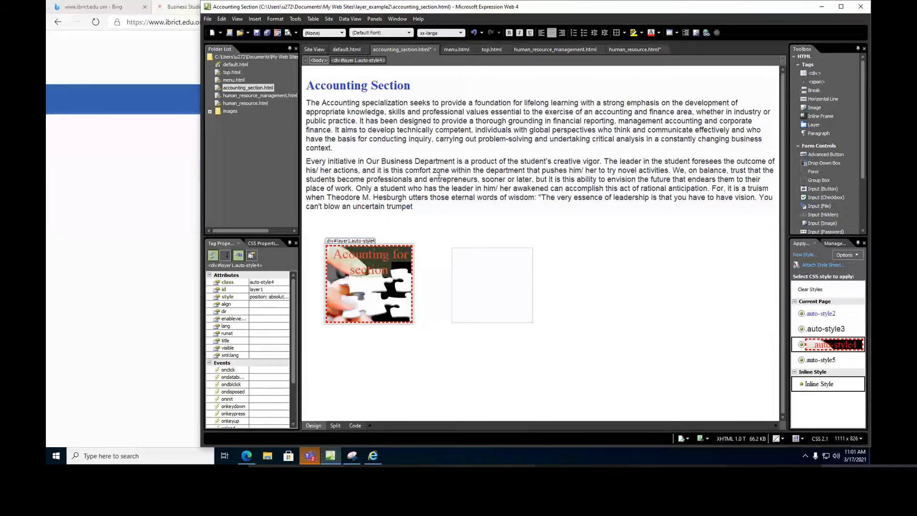
# Insert the picture IMG_2459 from the IT_Paraphrasing folder into the empty second layer
pyautogui.click(487, 262)
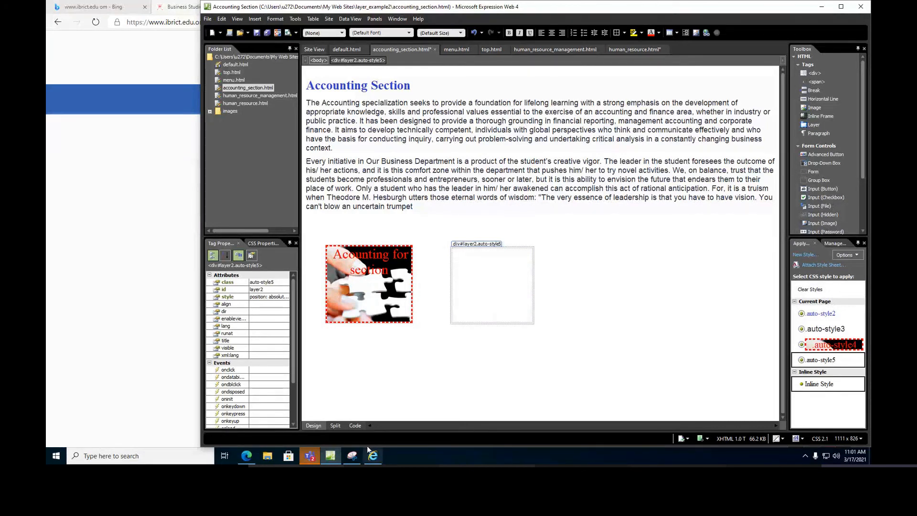
pyautogui.click(254, 19)
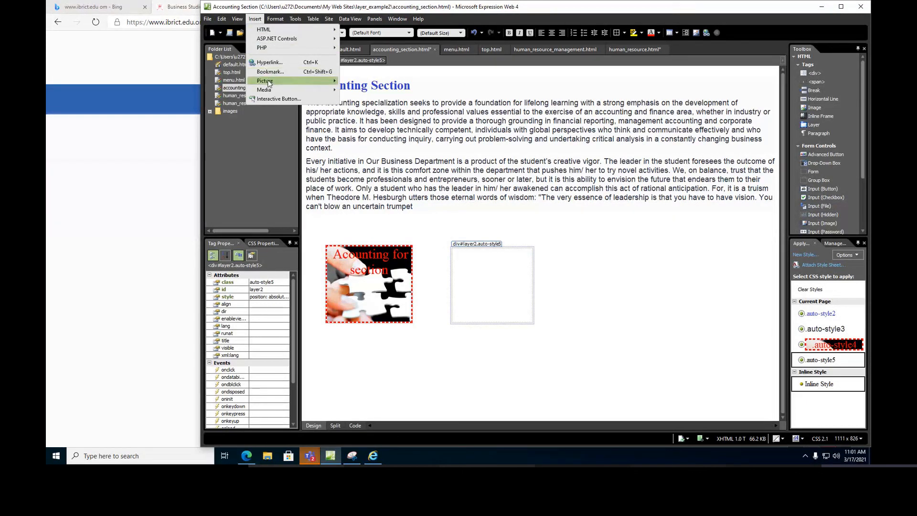
pyautogui.moveTo(270, 82)
pyautogui.click(375, 81)
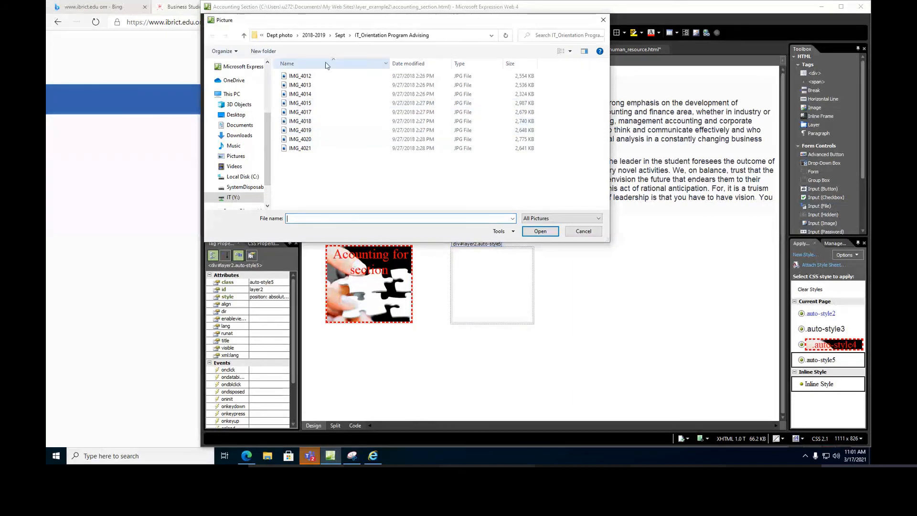
pyautogui.click(338, 36)
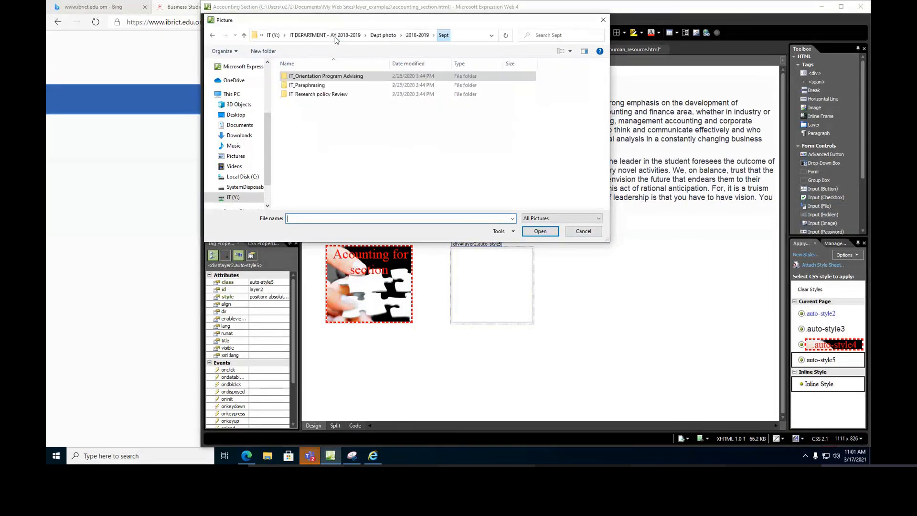
pyautogui.doubleClick(306, 85)
pyautogui.click(302, 86)
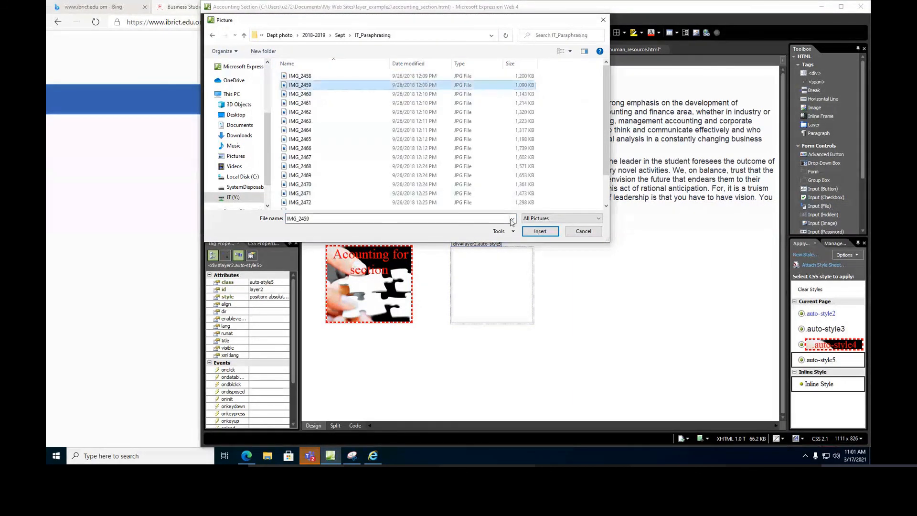
pyautogui.click(539, 231)
pyautogui.press('Return')
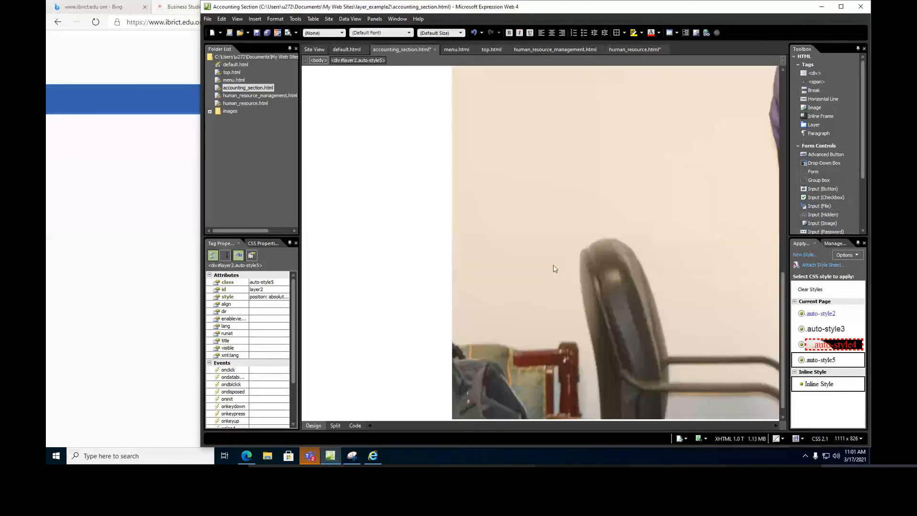
# Set the inserted photo's width to 200 pixels with its aspect ratio kept
pyautogui.rightClick(471, 130)
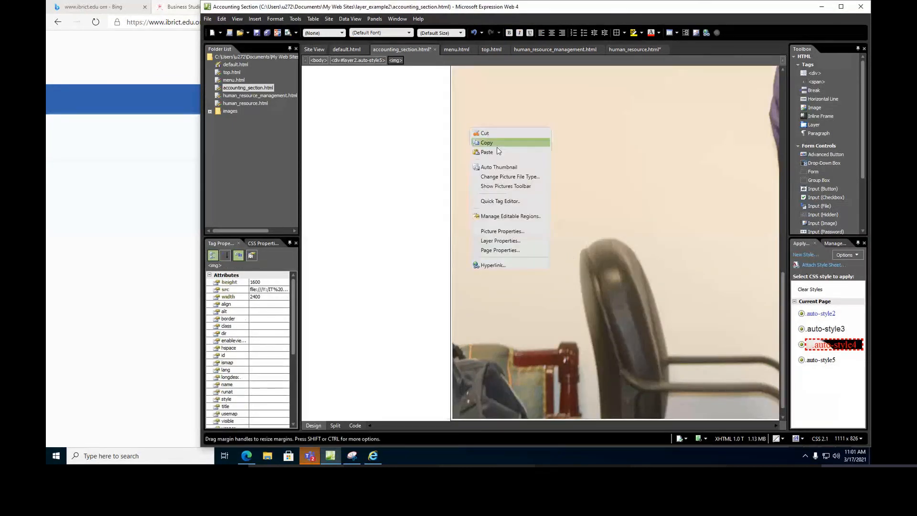
pyautogui.click(499, 231)
pyautogui.click(495, 162)
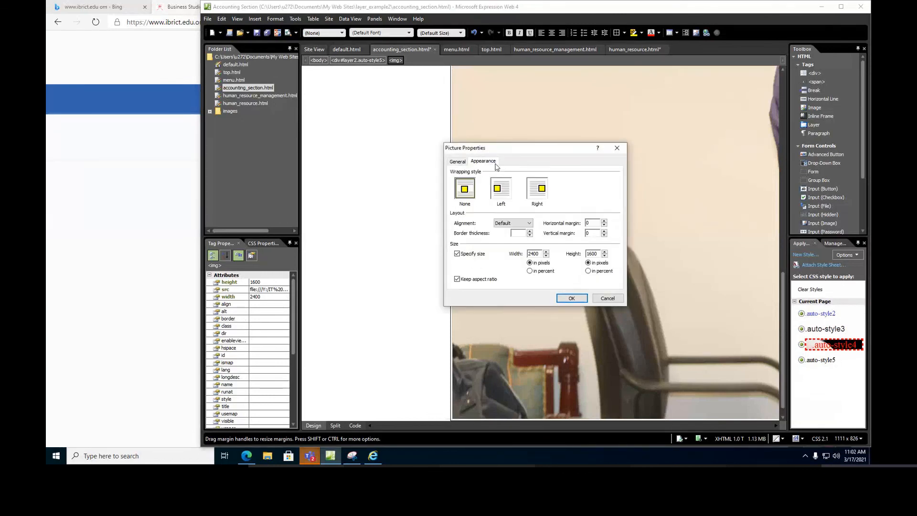
pyautogui.moveTo(540, 253); pyautogui.dragTo(502, 253)
pyautogui.write('200')
pyautogui.click(571, 298)
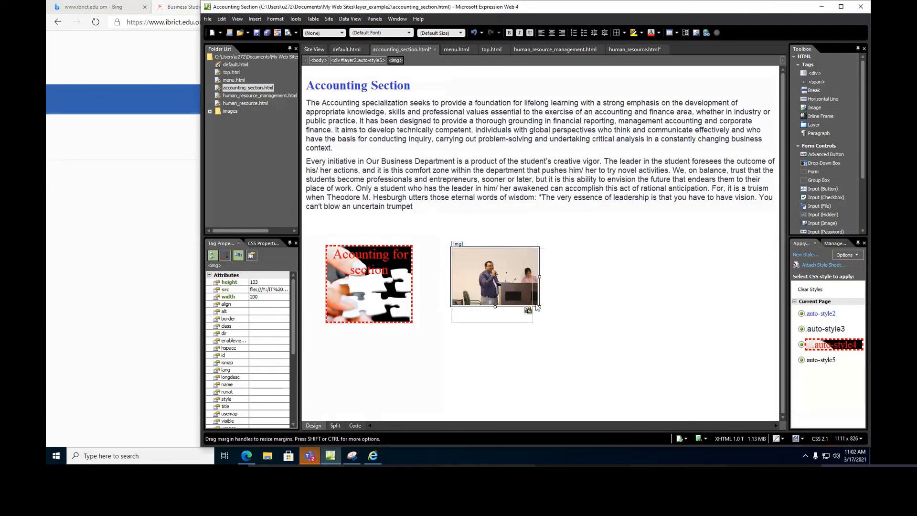
# Widen the second layer slightly so that it spans the full width of the photo
pyautogui.click(522, 316)
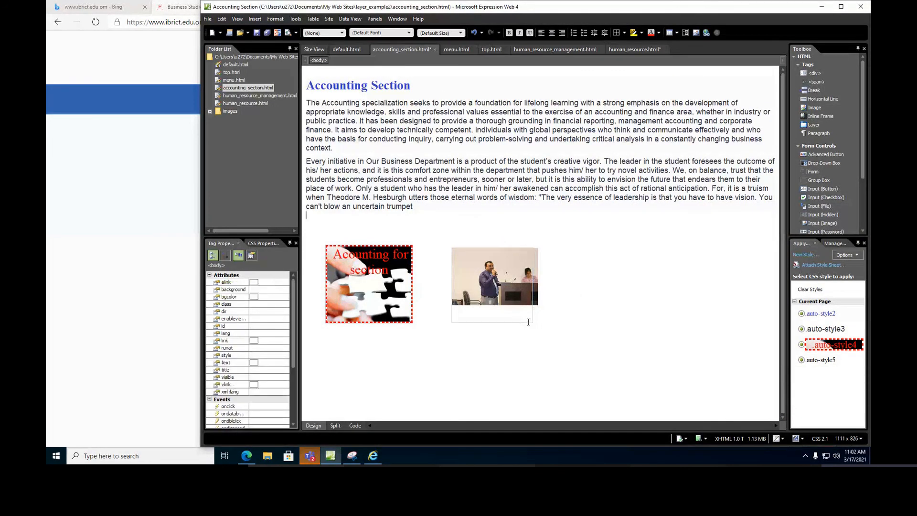
pyautogui.click(531, 317)
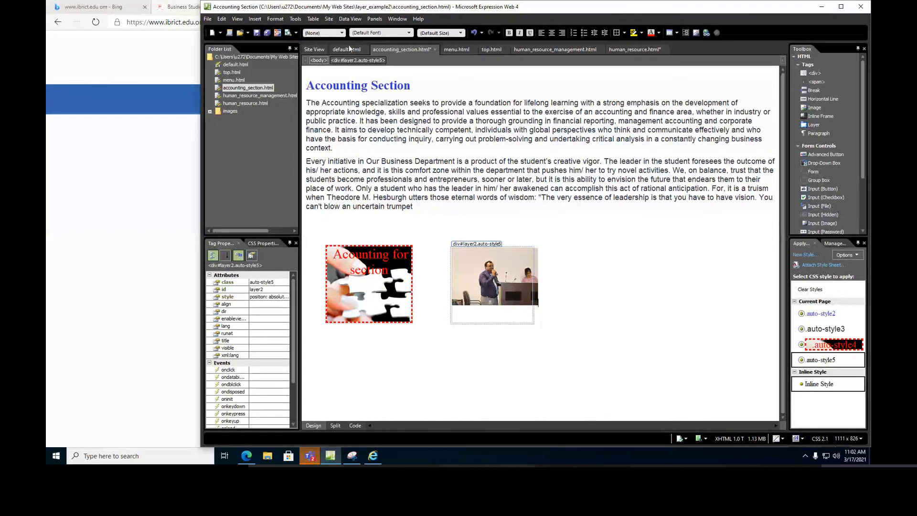
pyautogui.click(350, 61)
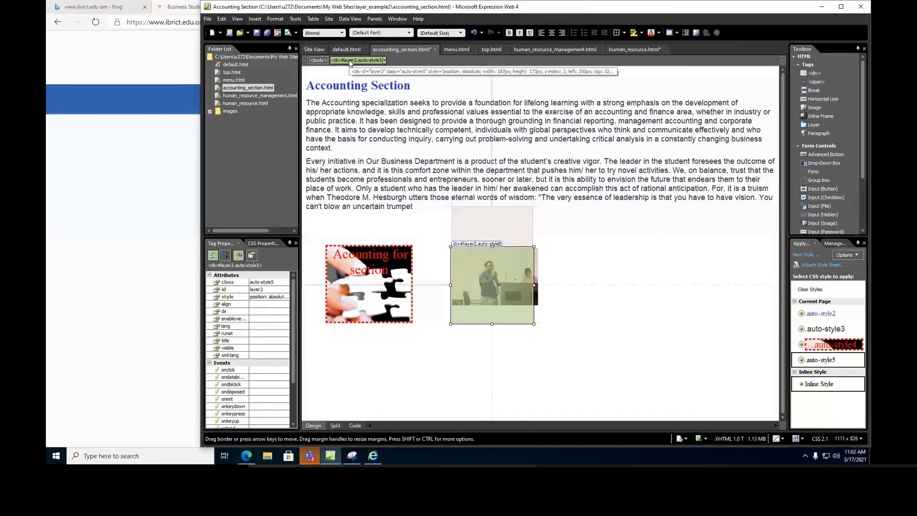
pyautogui.moveTo(533, 284); pyautogui.dragTo(542, 284)
pyautogui.click(552, 327)
# Check the photo's picture properties and delete the photo from the second layer
pyautogui.click(497, 282)
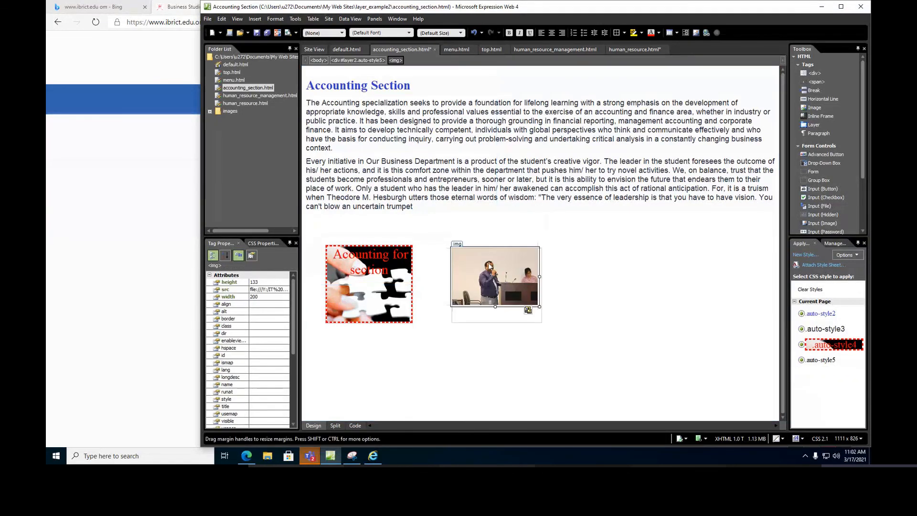
pyautogui.doubleClick(459, 259)
pyautogui.click(573, 298)
pyautogui.click(504, 317)
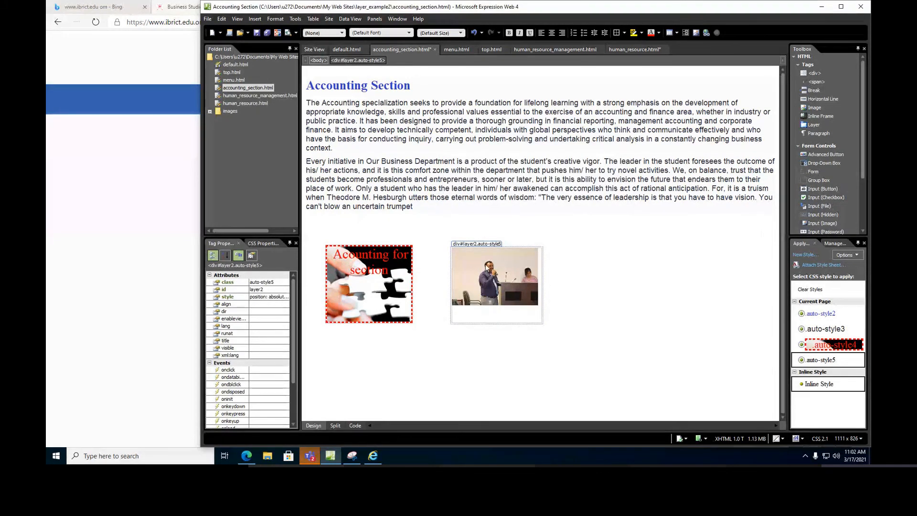
pyautogui.click(487, 269)
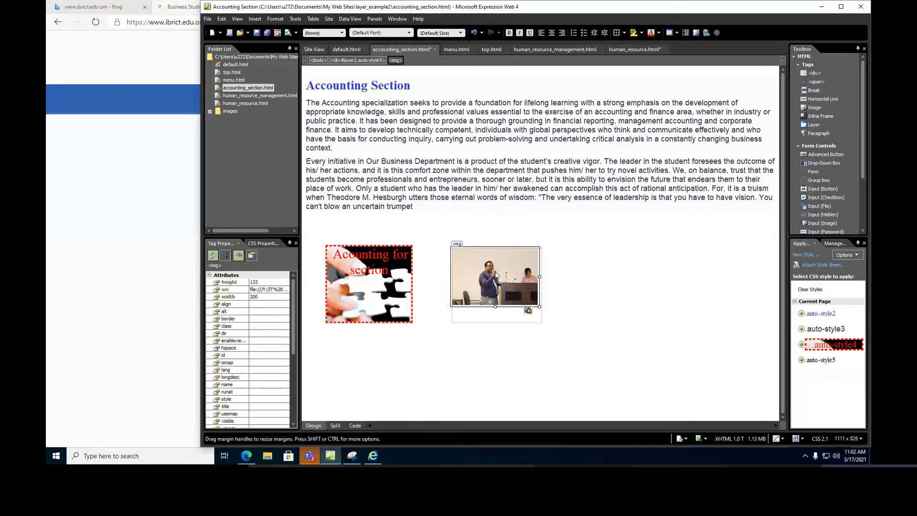
pyautogui.press('Delete')
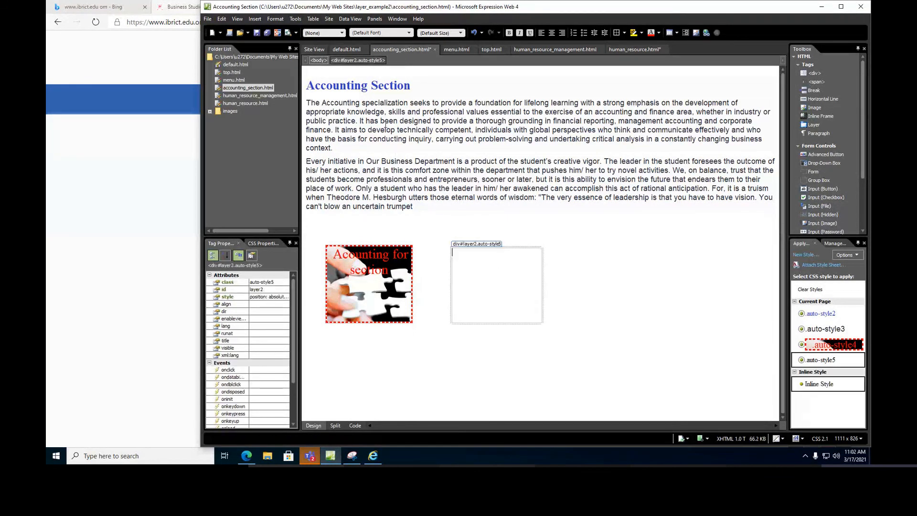
# Apply imgE from the site's images folder as the background picture of the second layer
pyautogui.click(275, 18)
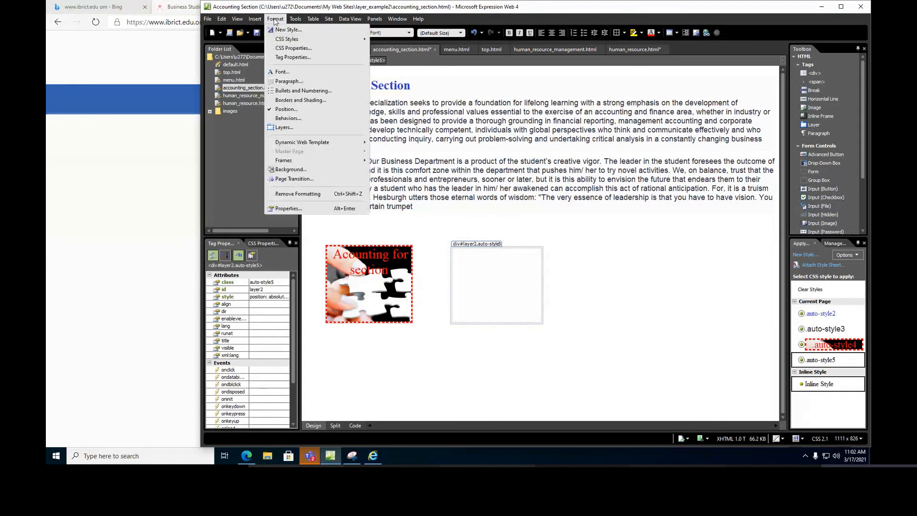
pyautogui.click(299, 100)
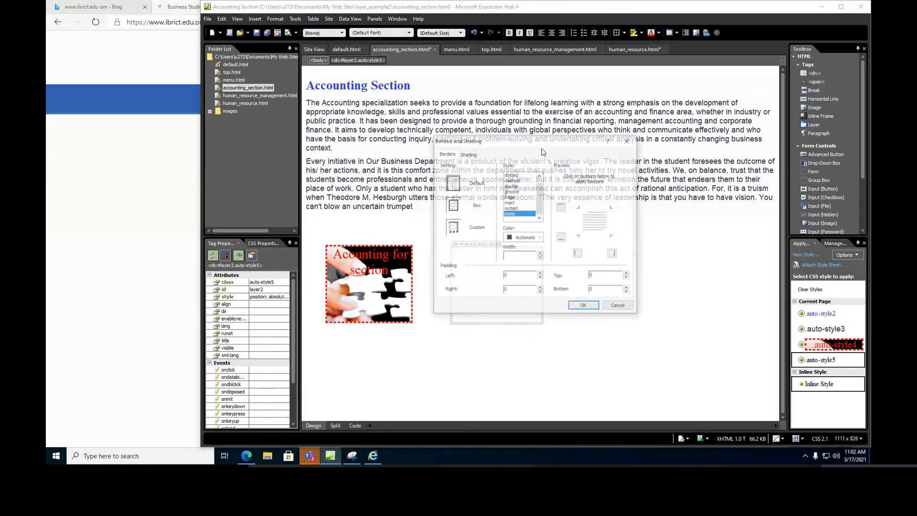
pyautogui.click(468, 153)
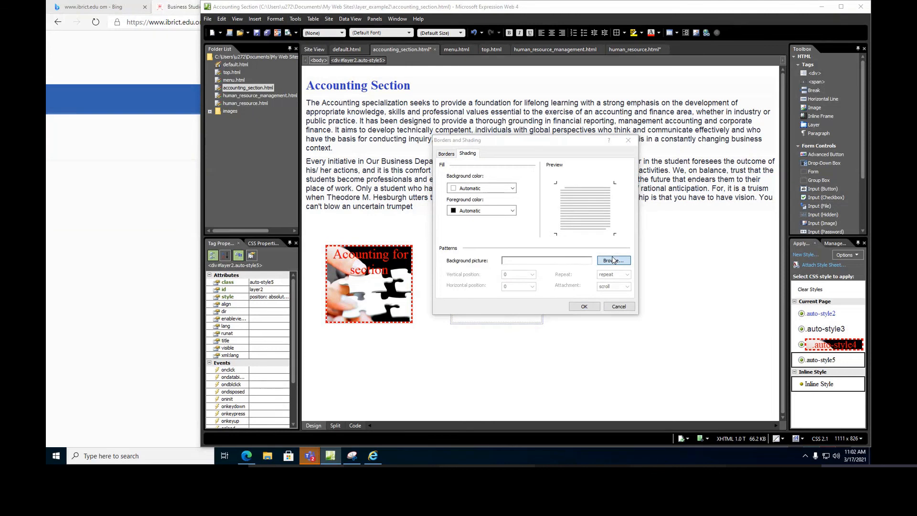
pyautogui.click(613, 260)
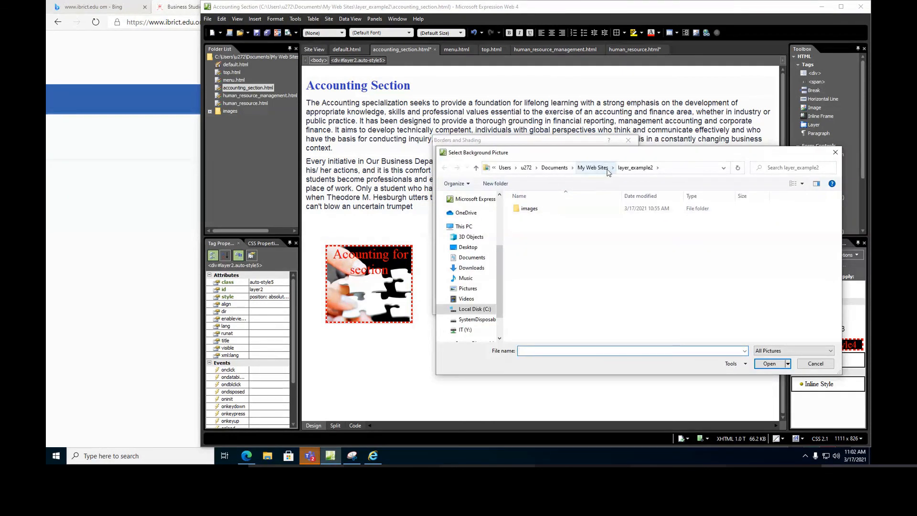
pyautogui.click(520, 213)
pyautogui.doubleClick(521, 213)
pyautogui.click(588, 242)
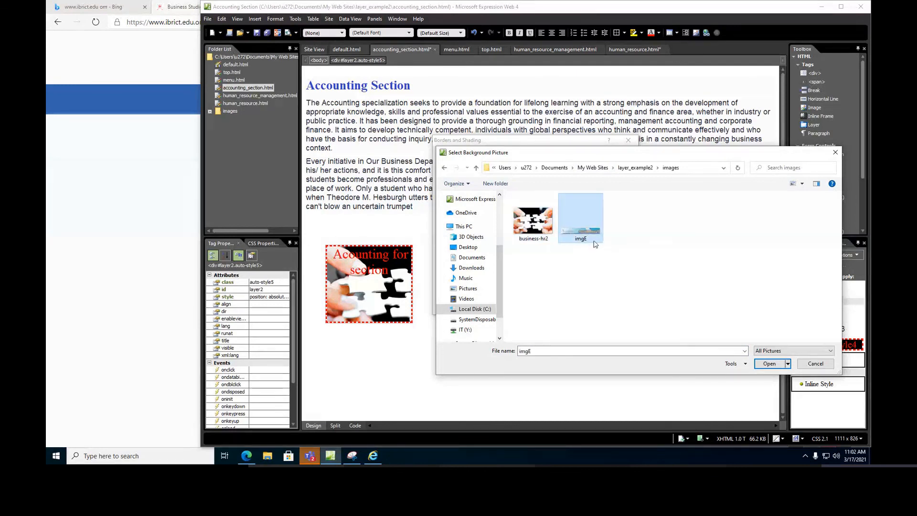
pyautogui.click(779, 366)
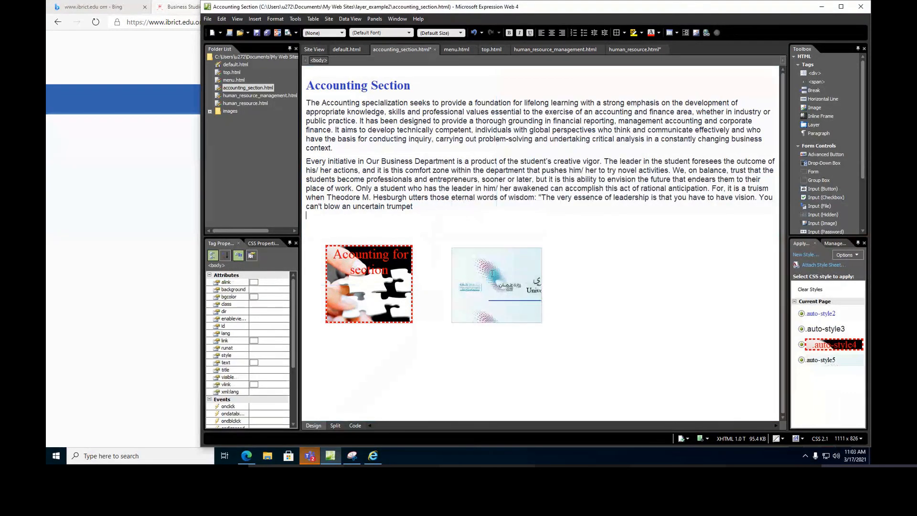
# Add the text "Human resources" to the second layer, sized xx-large (36 pt) and centred
pyautogui.click(471, 254)
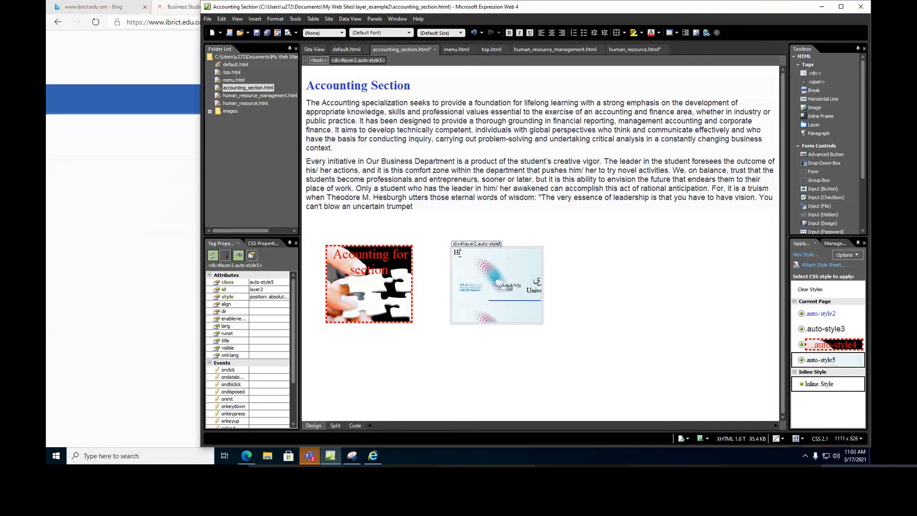
pyautogui.write('uman resources')
pyautogui.click(460, 33)
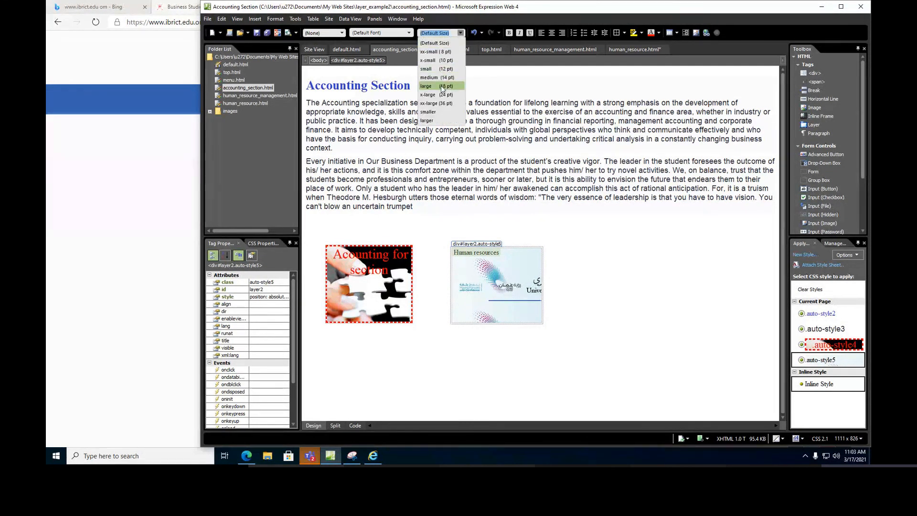
pyautogui.click(442, 103)
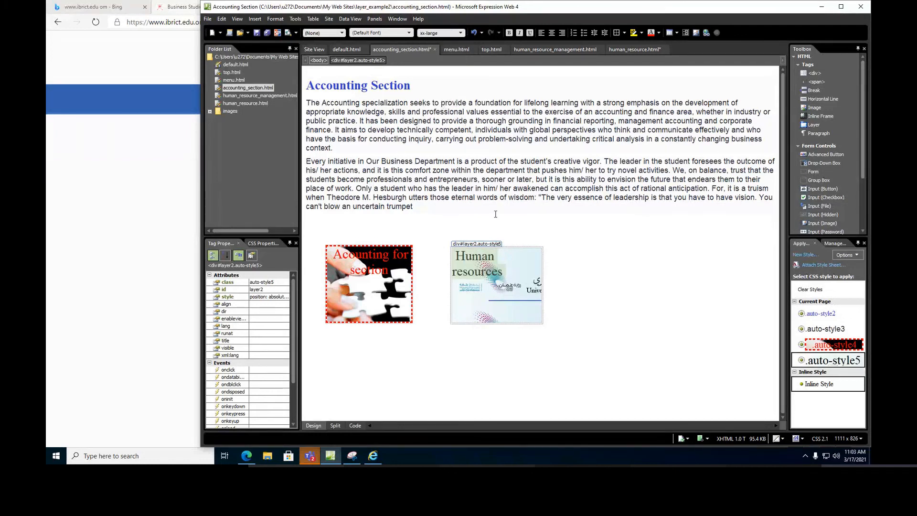
pyautogui.click(552, 33)
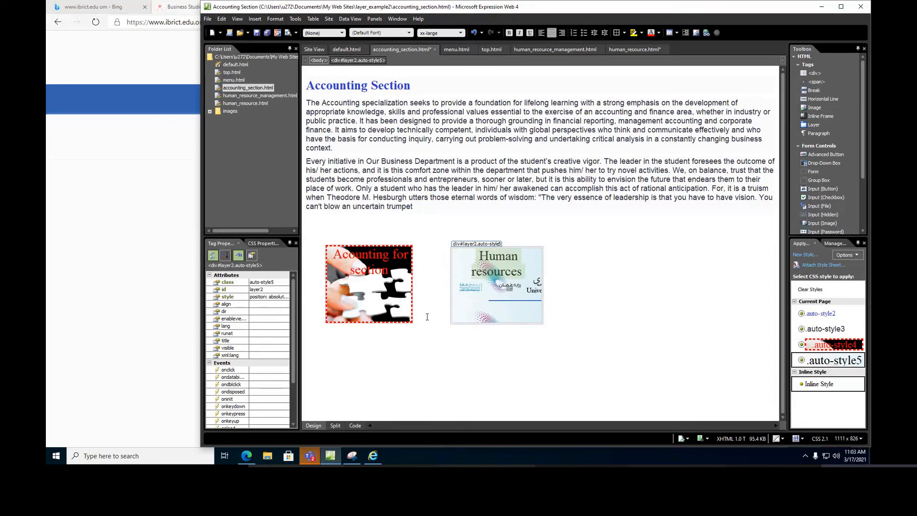
pyautogui.click(574, 309)
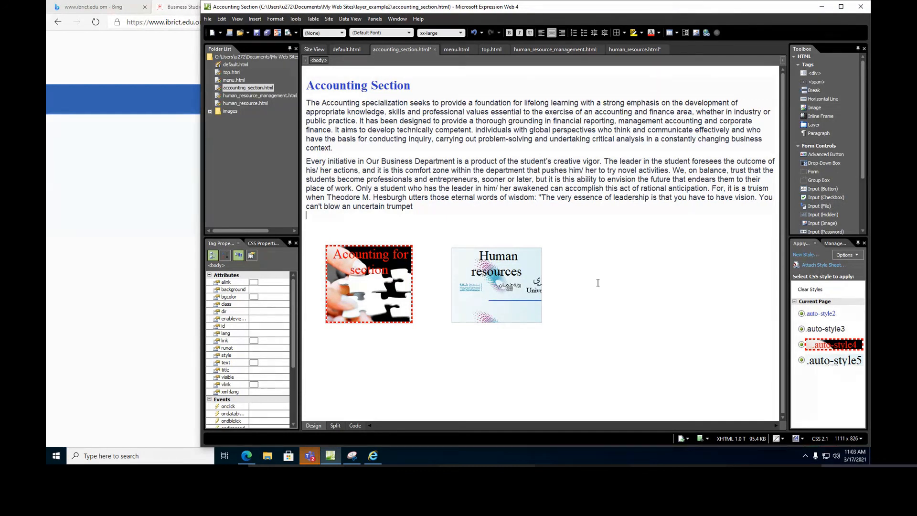
# Save the accounting section page and reload the website in Internet Explorer to preview both layers
pyautogui.click(259, 33)
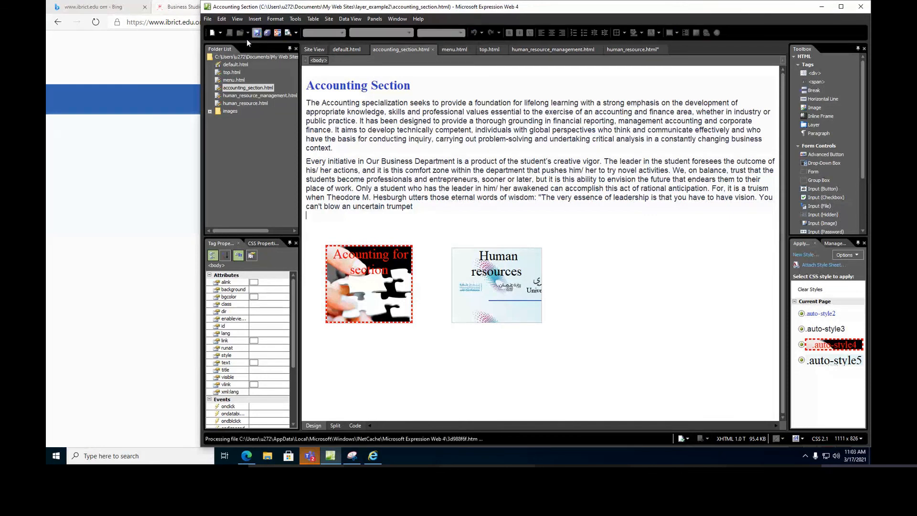
pyautogui.click(149, 144)
pyautogui.click(373, 455)
pyautogui.press('F5')
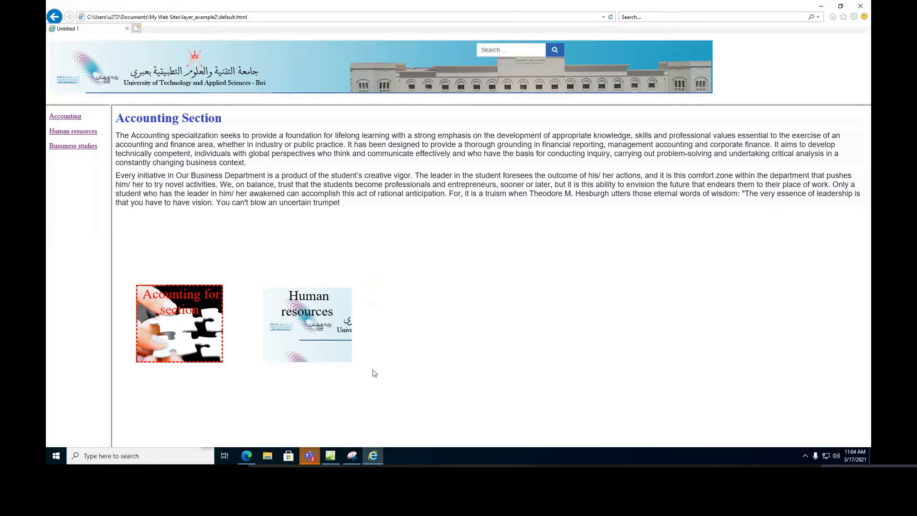
# Test the Human resources, Business studies and Accounting menu links in the website preview
pyautogui.click(74, 133)
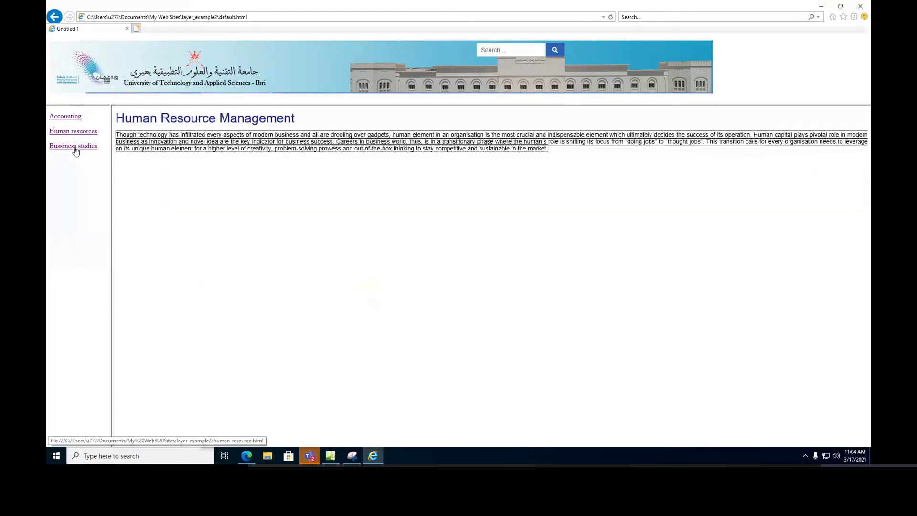
pyautogui.click(75, 146)
pyautogui.click(66, 117)
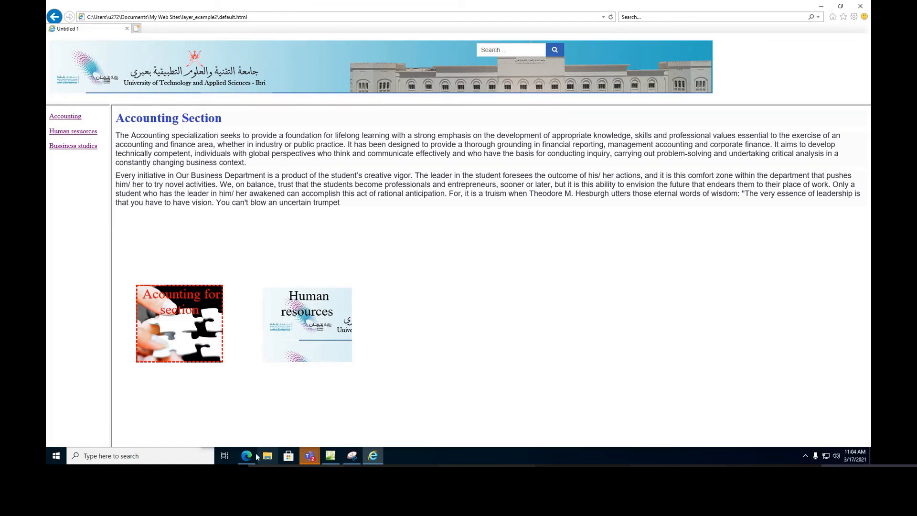
# Switch to Expression Web and, in top.html, specify the banner picture's size with a width of 100 percent
pyautogui.click(331, 460)
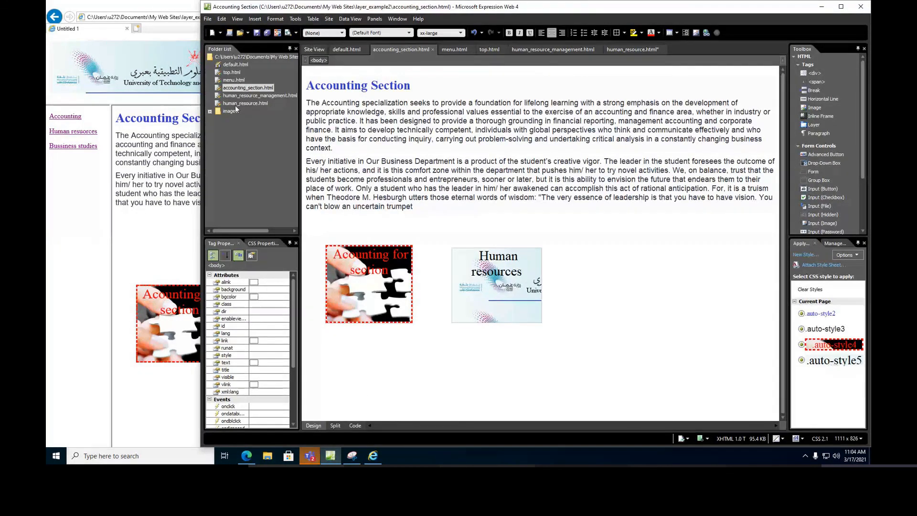
pyautogui.doubleClick(231, 72)
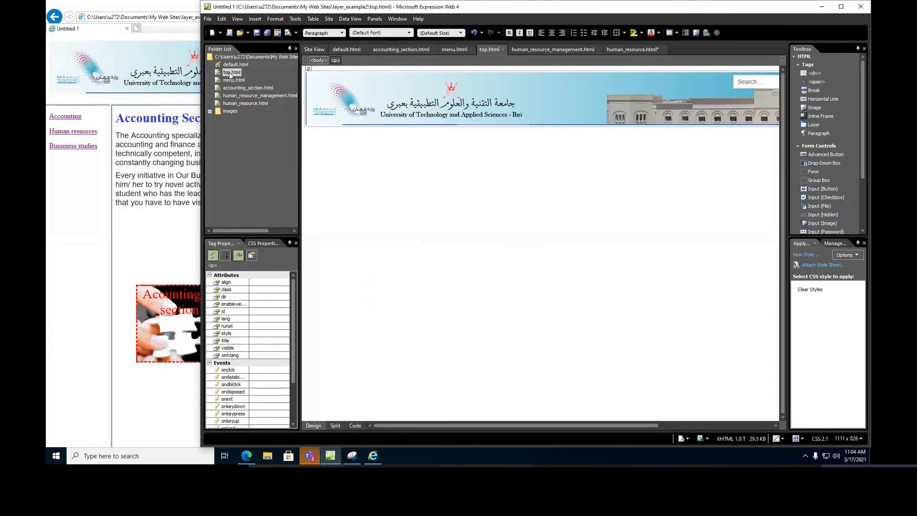
pyautogui.click(370, 105)
pyautogui.rightClick(385, 95)
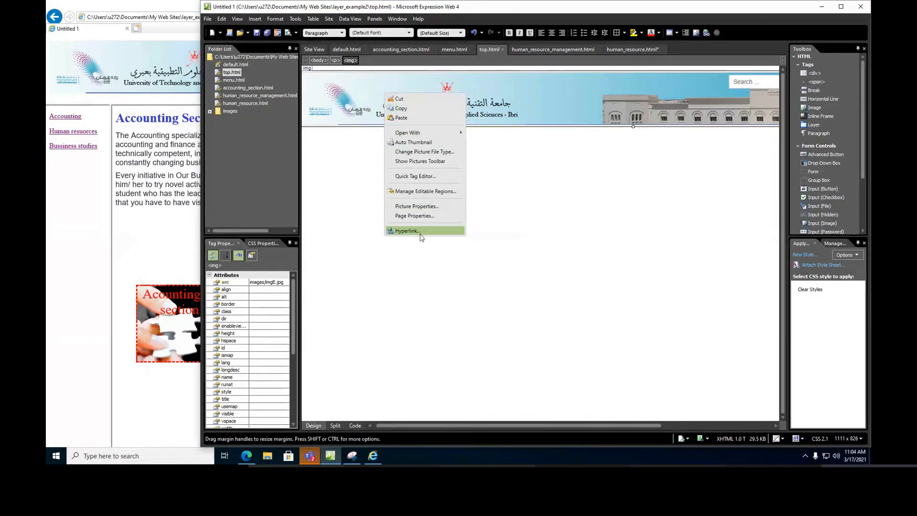
pyautogui.click(416, 208)
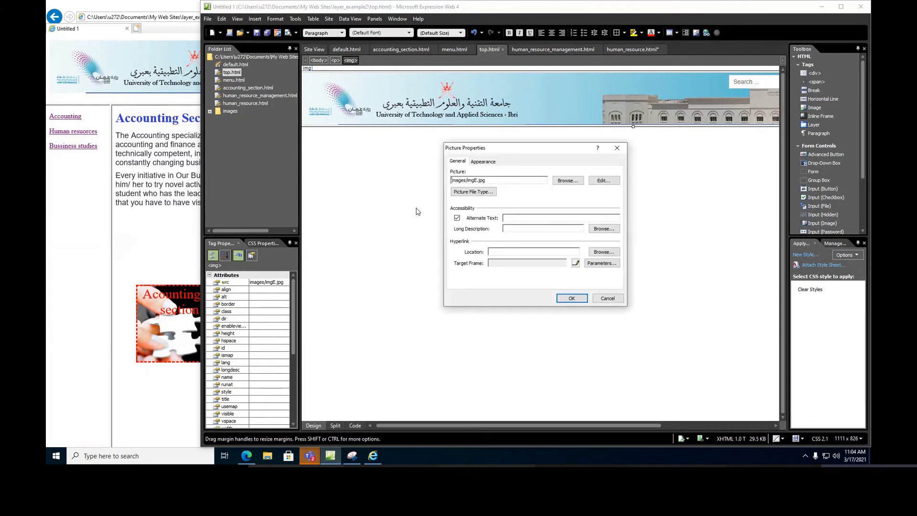
pyautogui.click(488, 163)
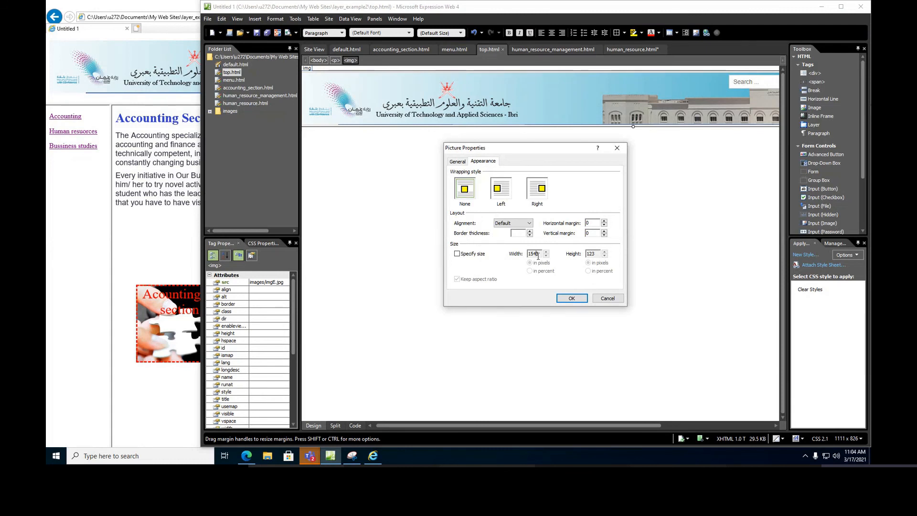
pyautogui.click(458, 254)
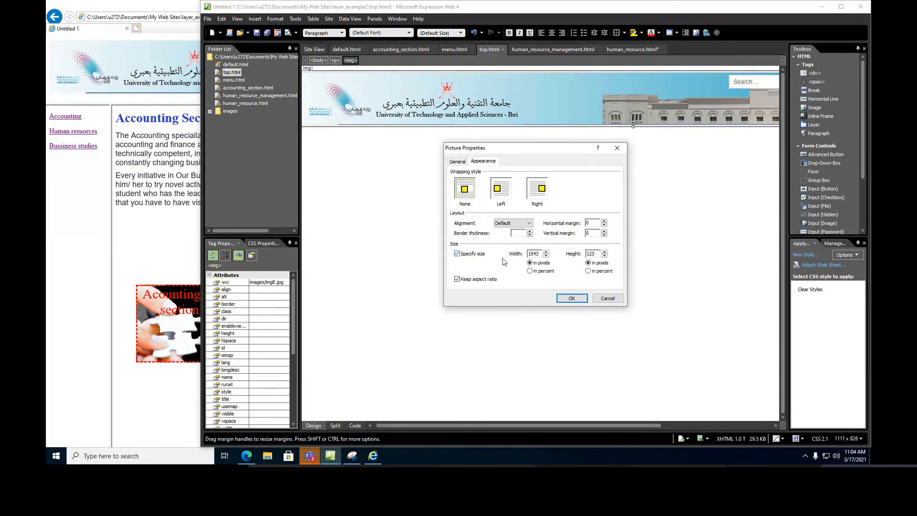
pyautogui.click(529, 270)
pyautogui.write('100')
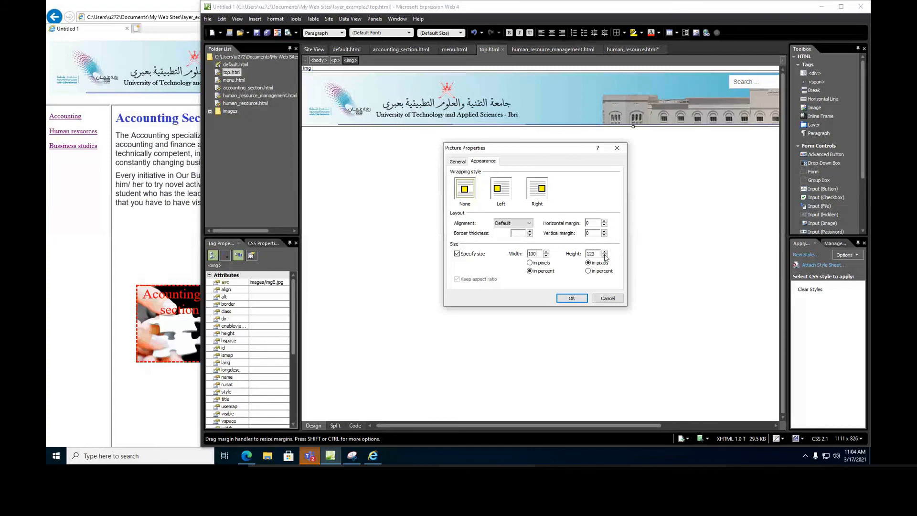
pyautogui.click(573, 298)
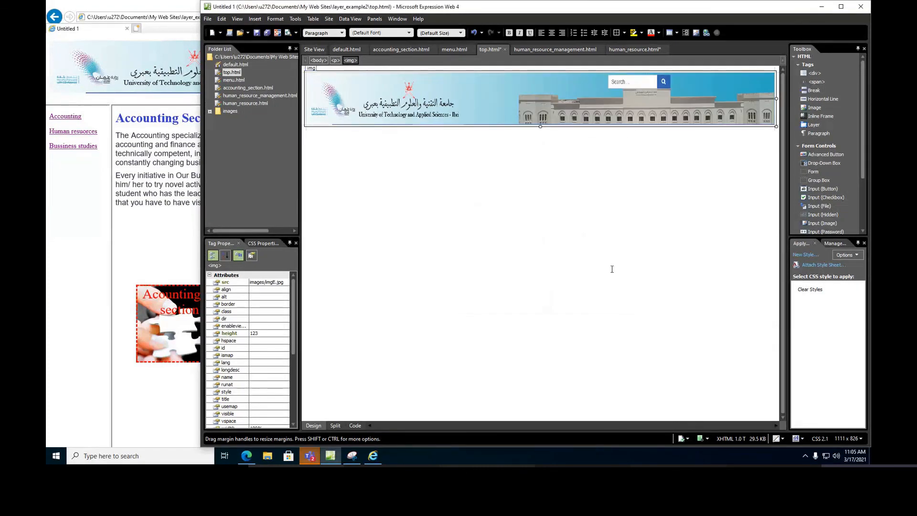
# Save top.html and reload the website in Internet Explorer to preview the resized banner
pyautogui.click(256, 33)
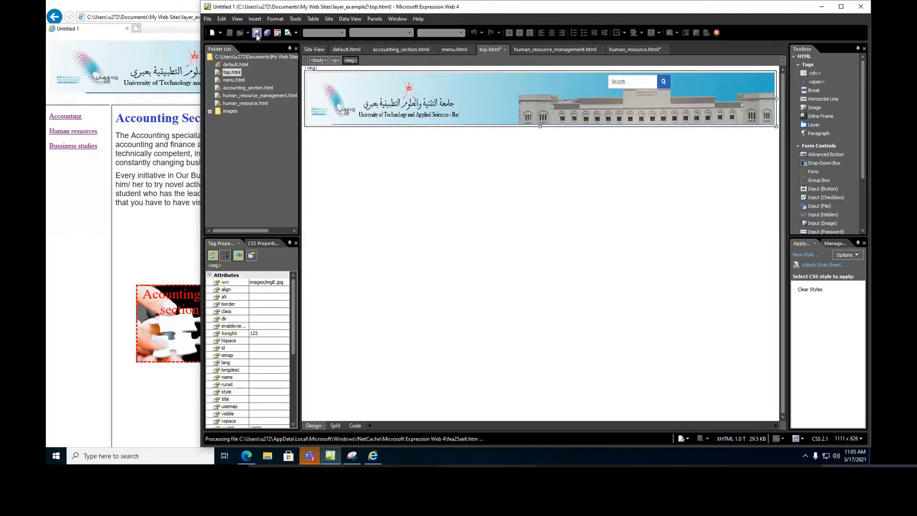
pyautogui.click(373, 457)
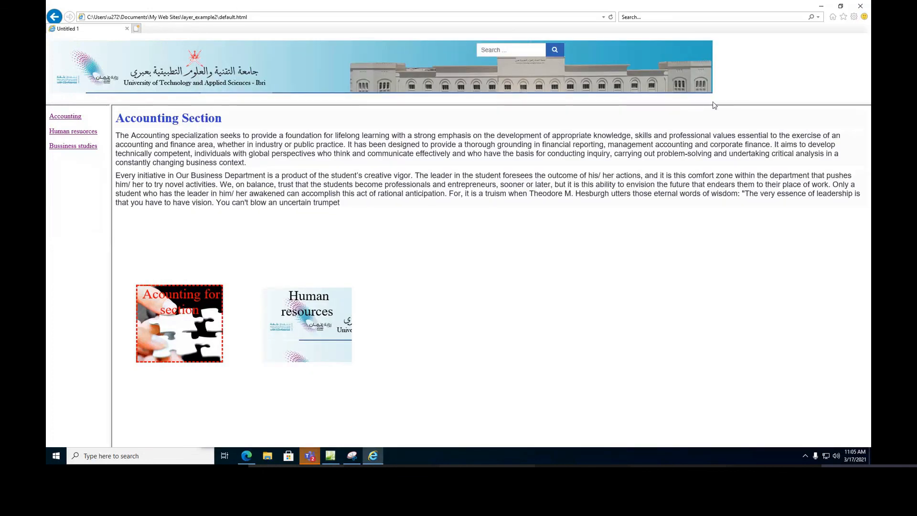
pyautogui.click(611, 18)
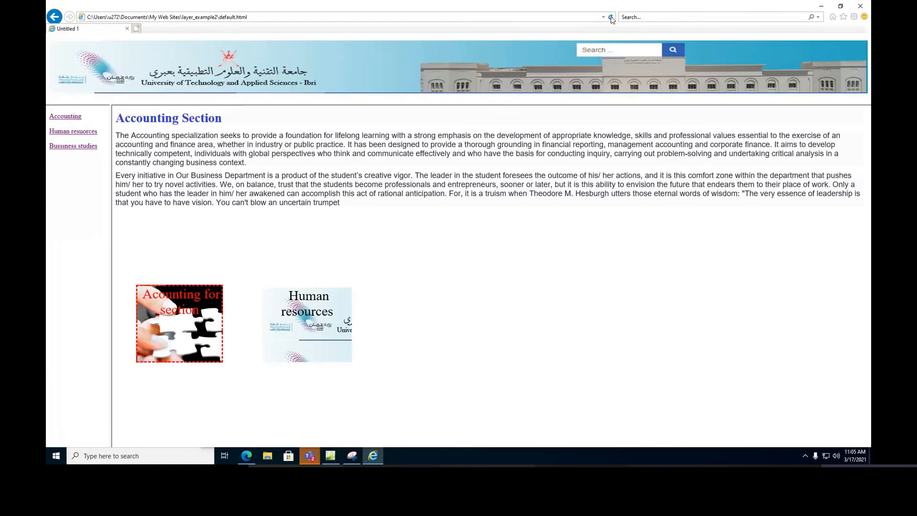